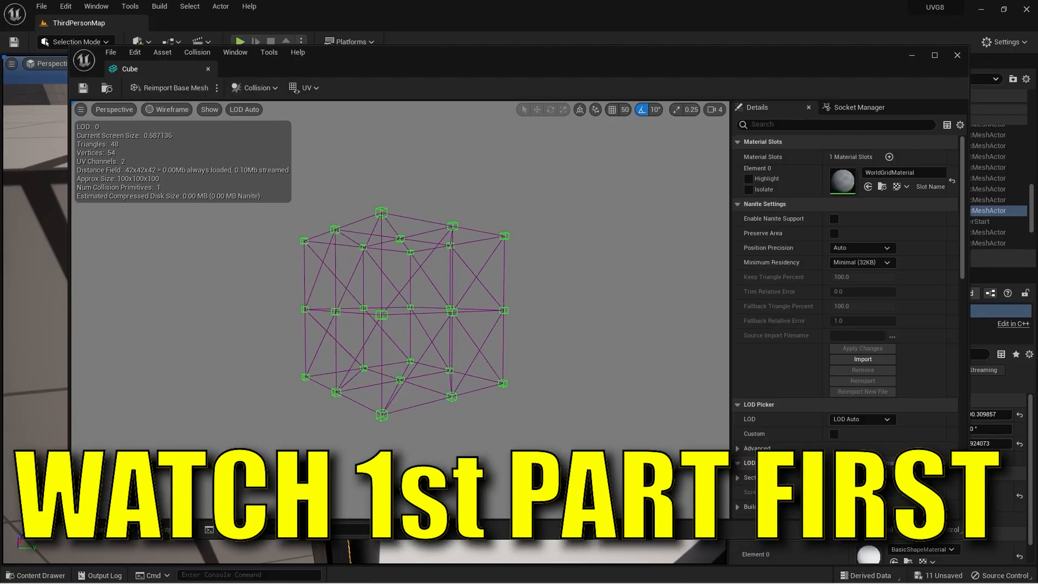
- Switch the cube mesh preview to Lit view mode
click(172, 109)
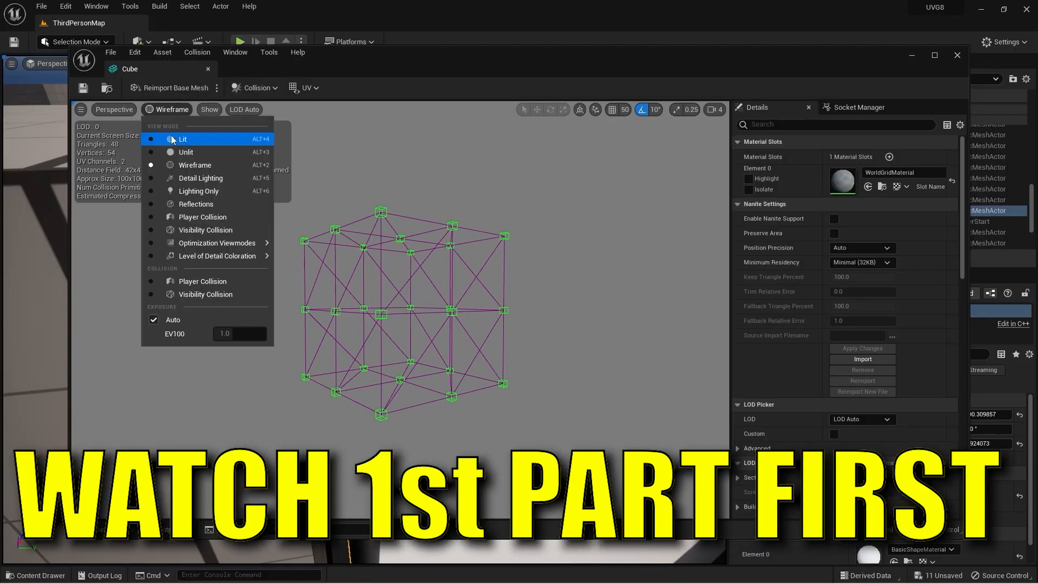
click(162, 133)
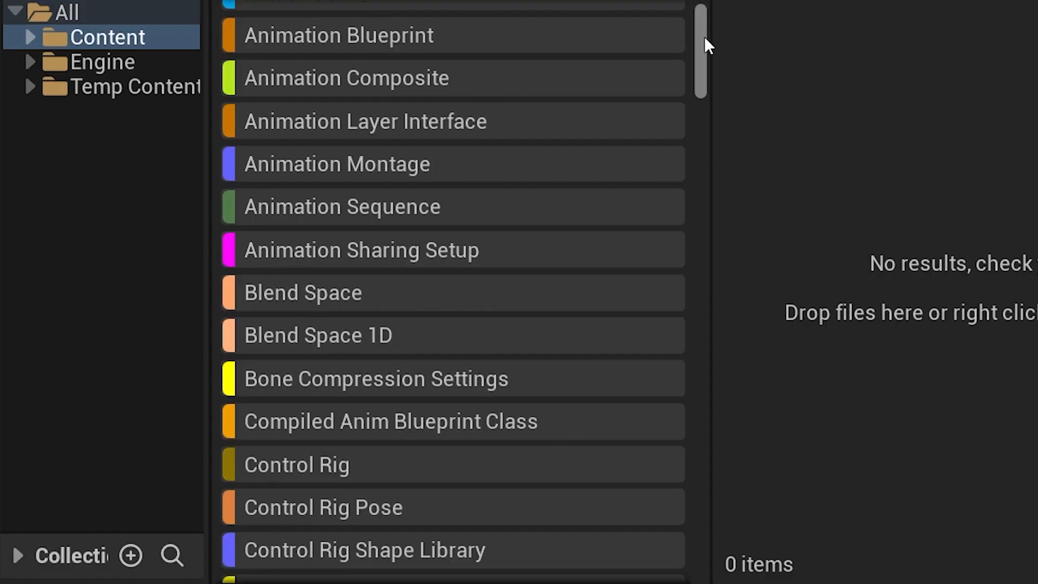
drag(707, 42, 678, 455)
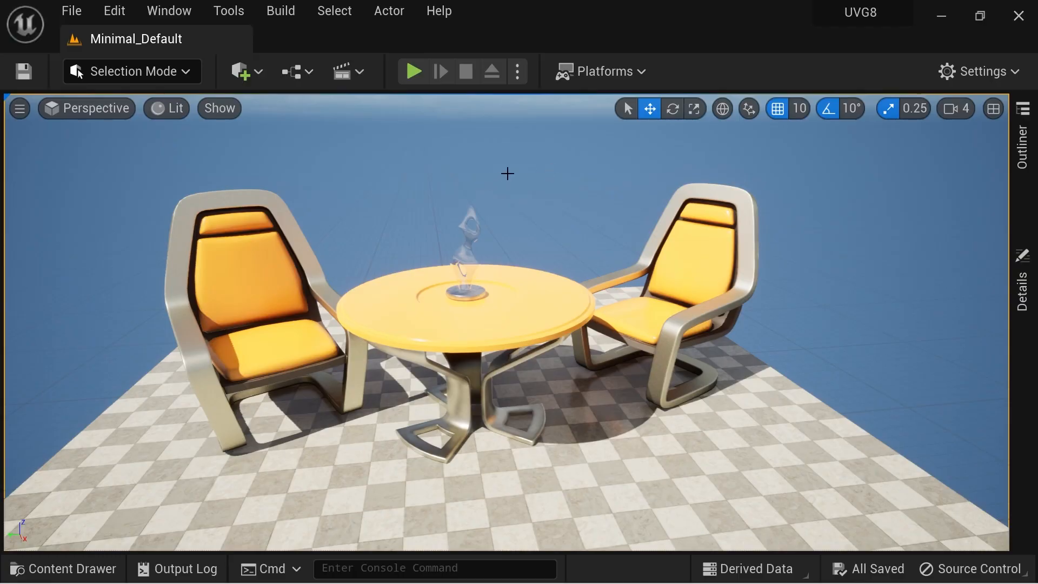
- Show and hide the Content Drawer several times, leaving it open over the level viewport
key(ctrl+space)
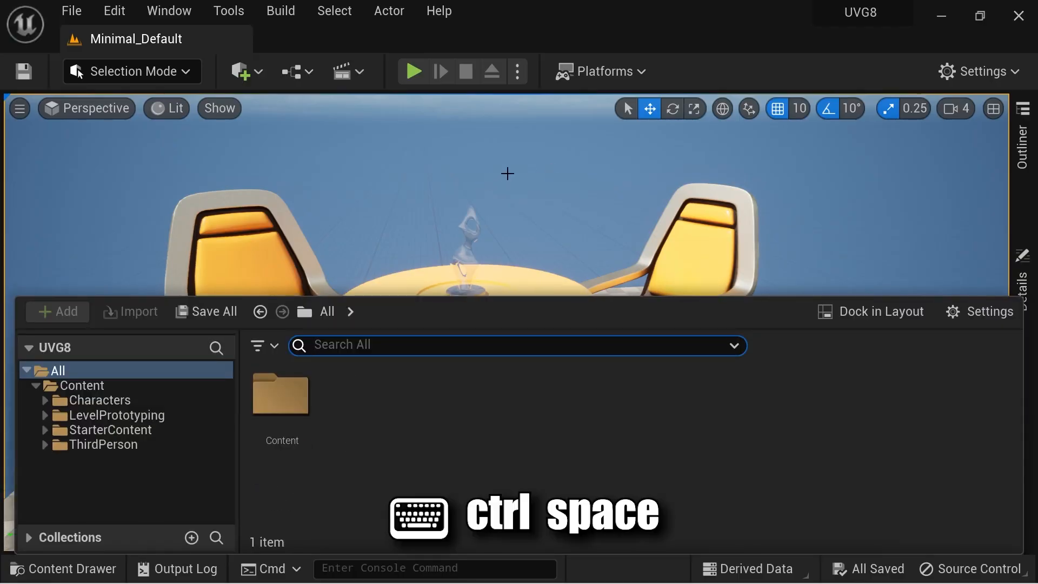
click(68, 569)
click(70, 569)
key(ctrl+space)
key(ctrl+space)
key(ctrl+space)
key(ctrl+space)
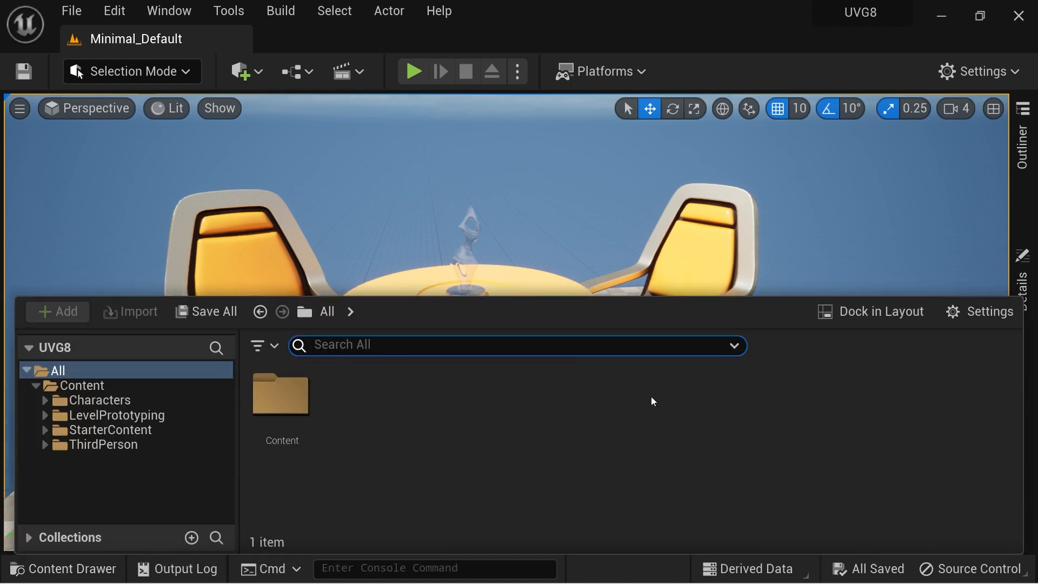
- Dock the Content Drawer in the editor layout and hide its tab
click(865, 311)
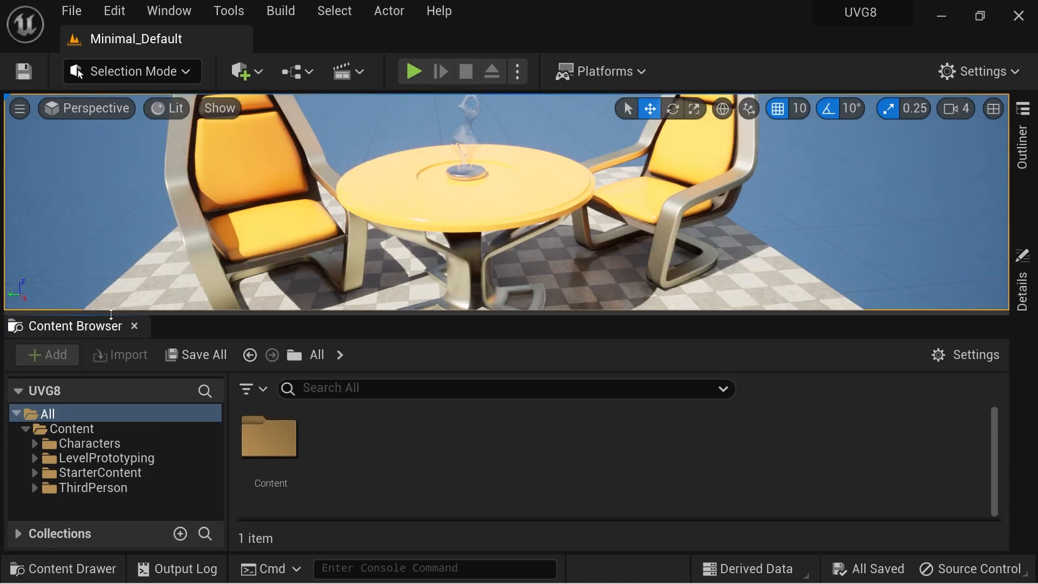
right_click(54, 327)
click(100, 113)
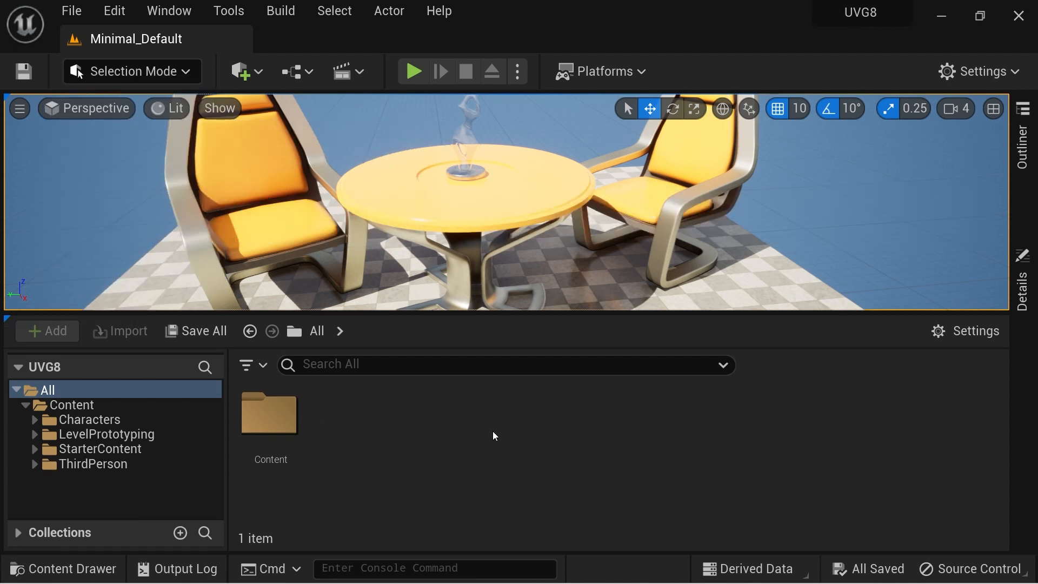
- Go to the Content folder and view the dialog for importing files into /Game, cancelling it without importing
click(72, 405)
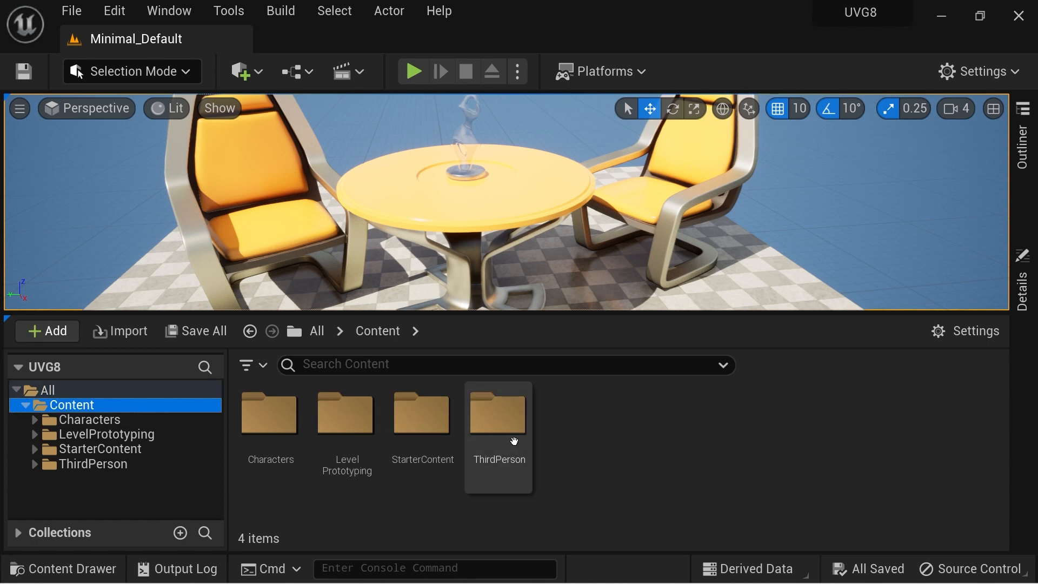
right_click(498, 417)
right_click(644, 461)
mouse_move(694, 454)
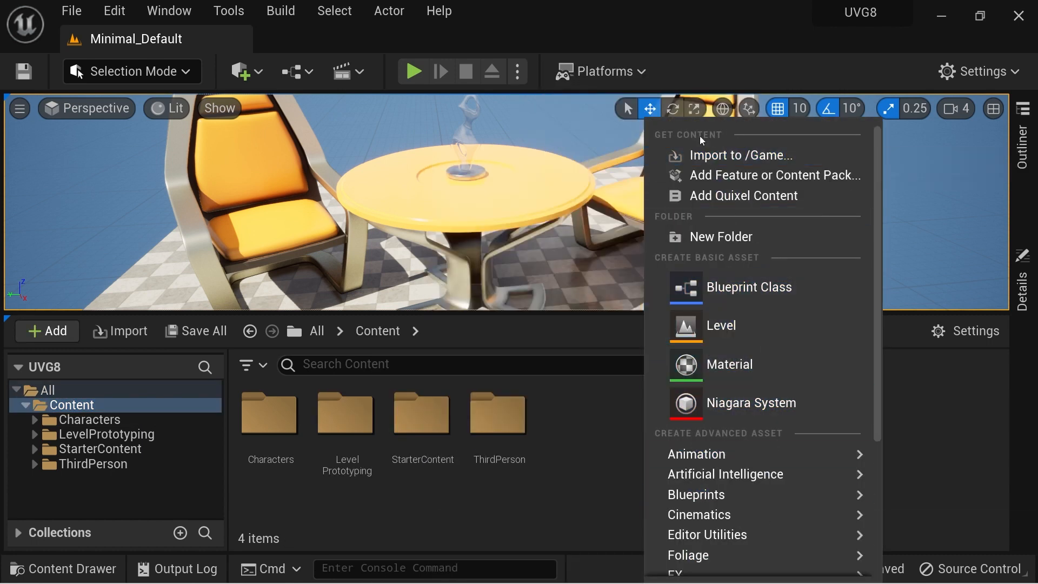
click(718, 157)
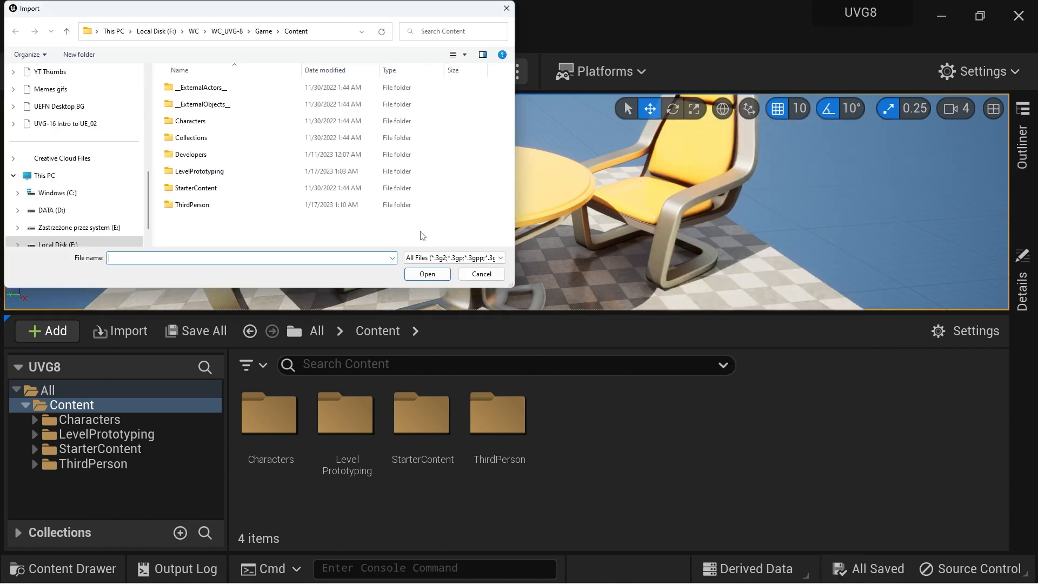
click(467, 273)
- Examine the Third Person and Top Down blueprint templates and the Starter Content pack available to the project, and cancel without adding any
right_click(597, 420)
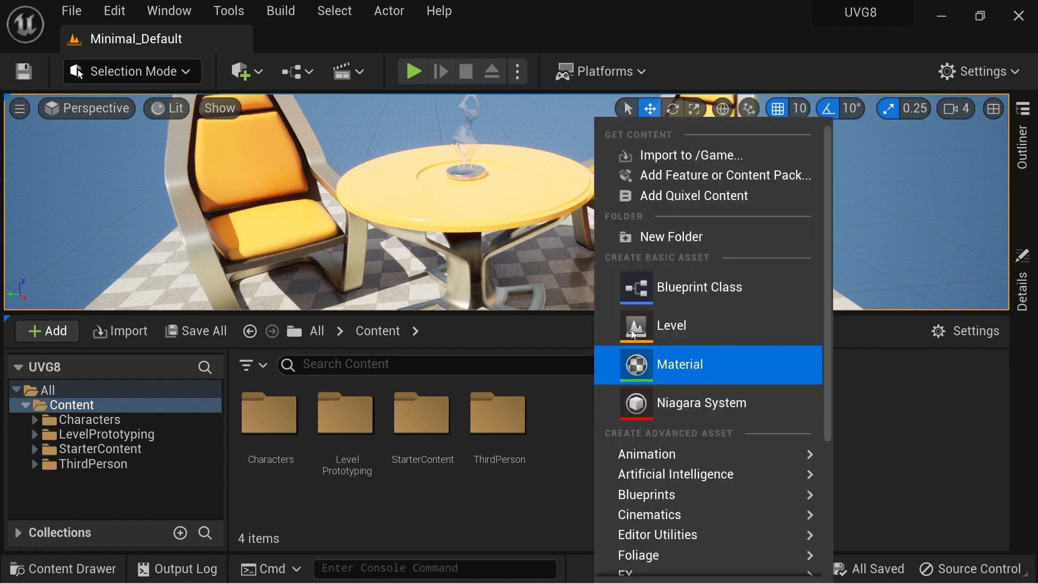
click(683, 176)
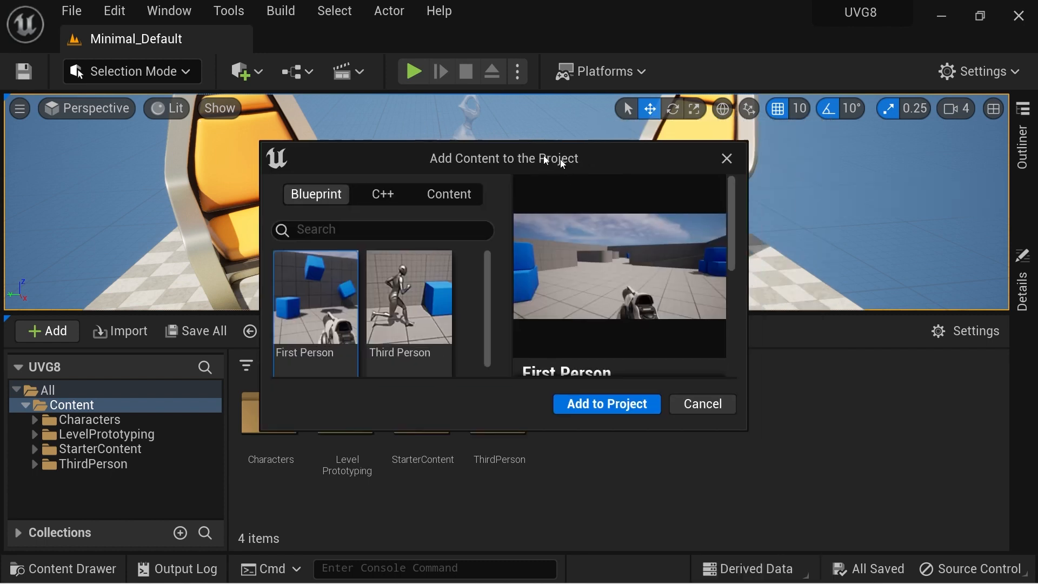
drag(645, 402, 976, 558)
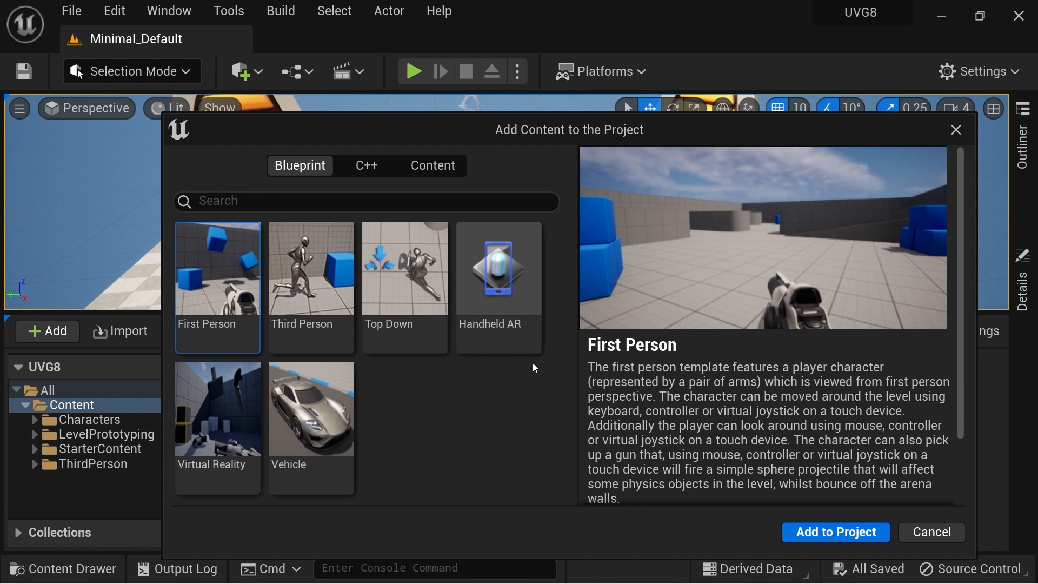
click(316, 325)
click(405, 292)
click(433, 165)
click(253, 280)
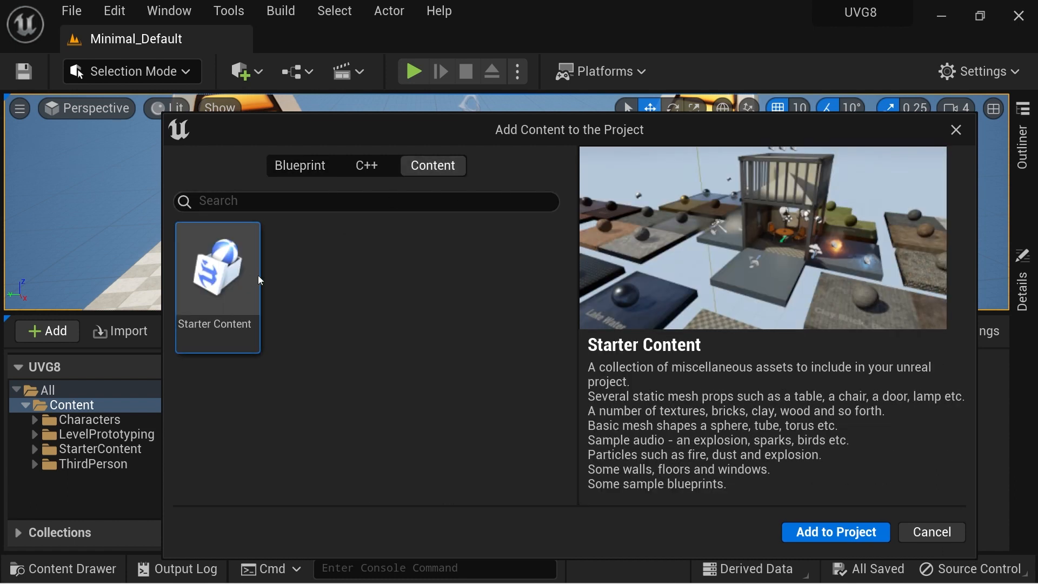
click(913, 541)
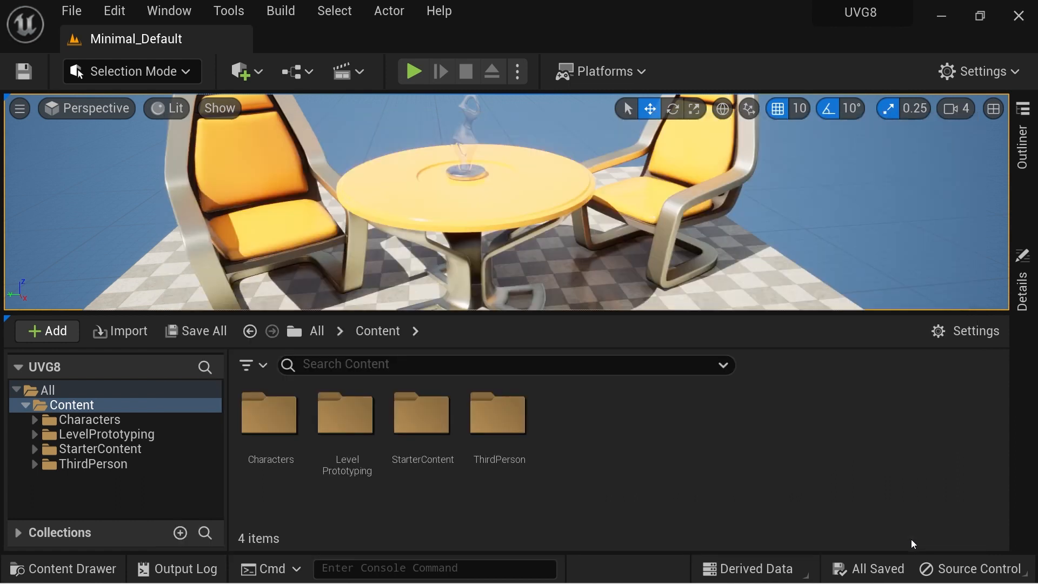
- Enlarge the Content Browser, create a folder named MyAssets inside Content and open it
right_click(675, 434)
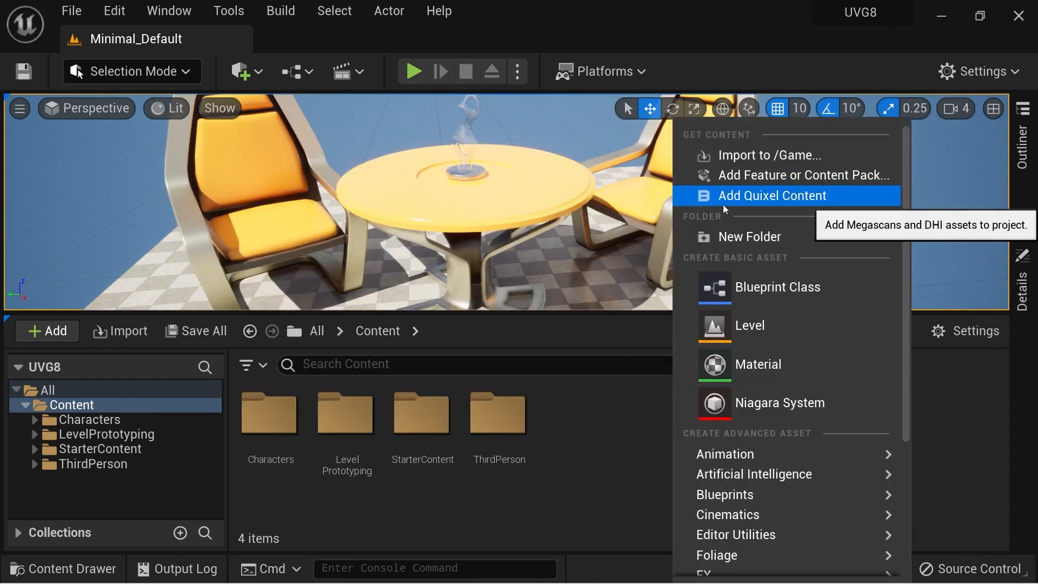
drag(596, 314, 606, 219)
right_click(601, 382)
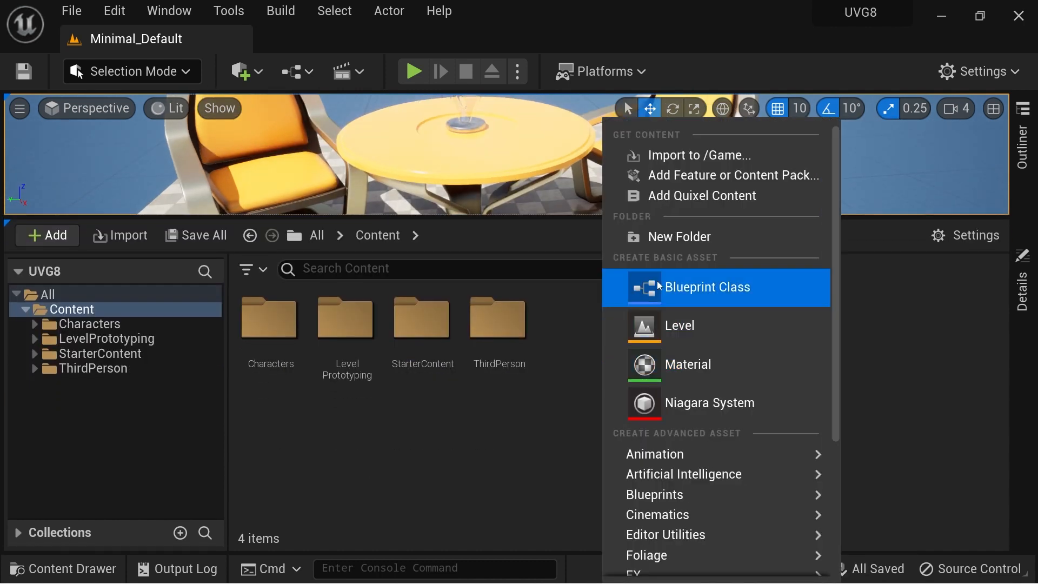
click(669, 246)
text(MyAssets)
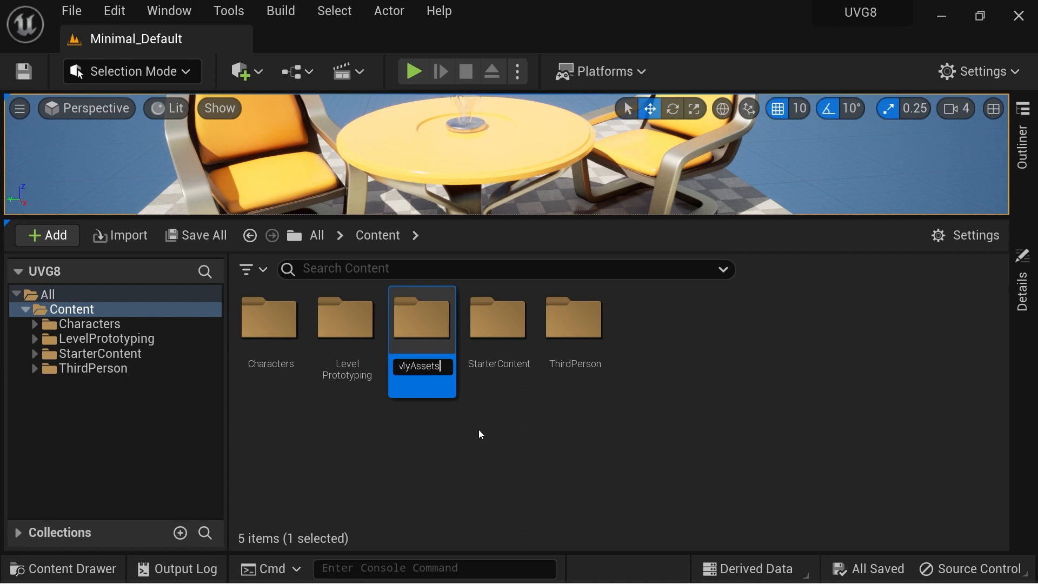
key(Return)
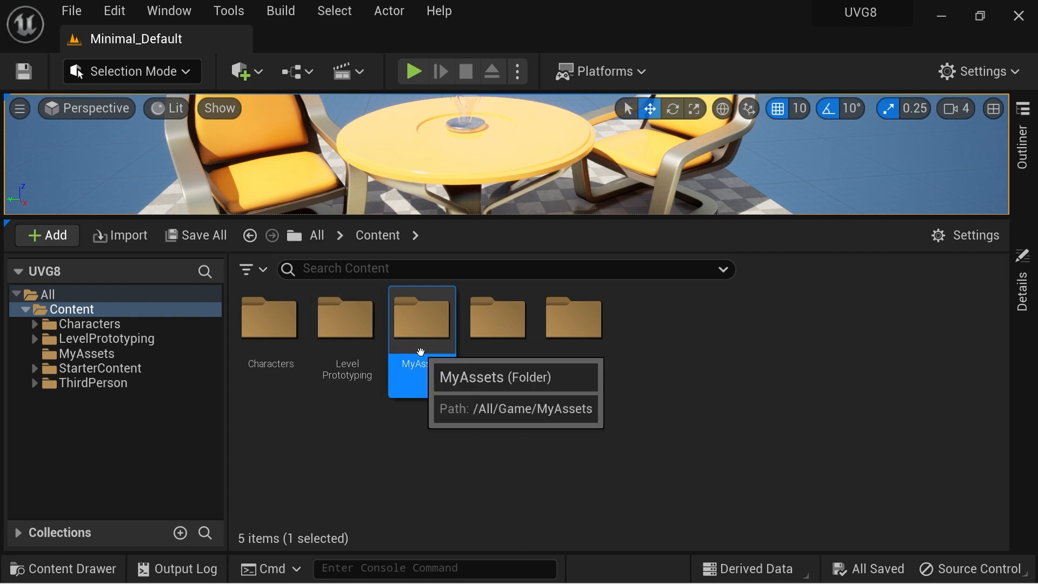
double_click(421, 352)
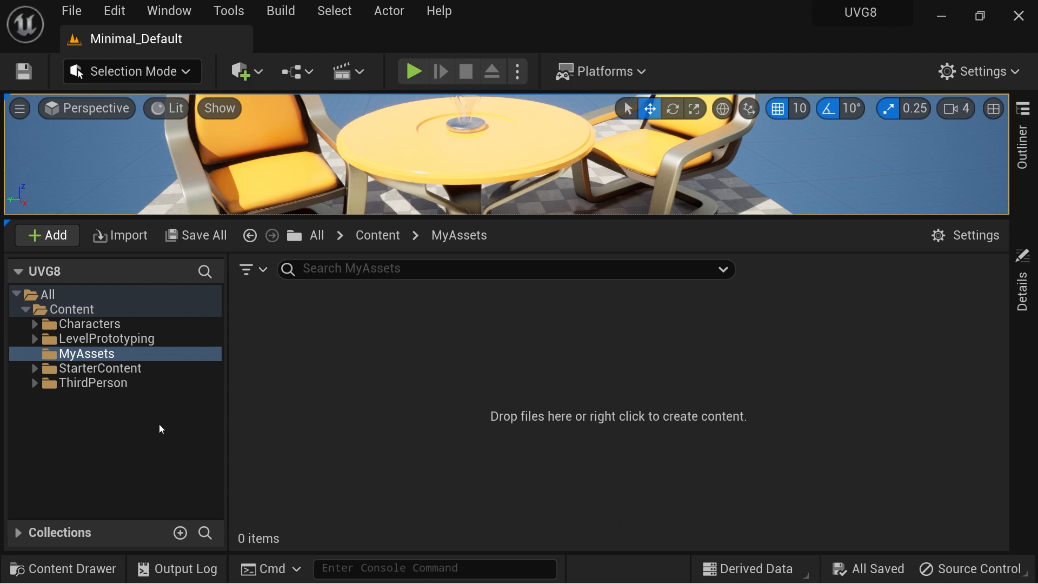
- Select MyAssets in the folder tree, and collapse and re-expand the Content folder
click(80, 357)
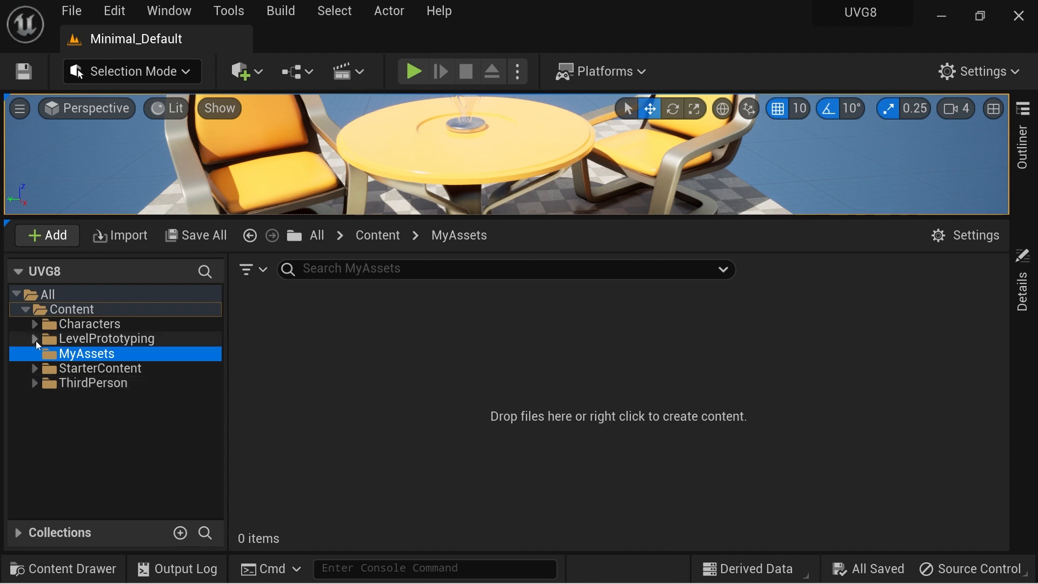
click(25, 309)
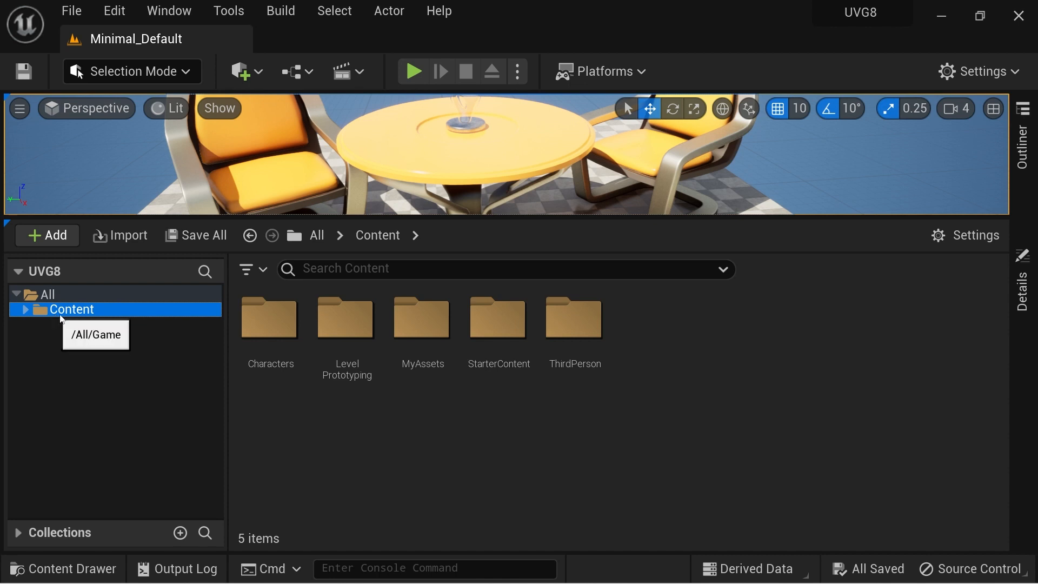
click(20, 310)
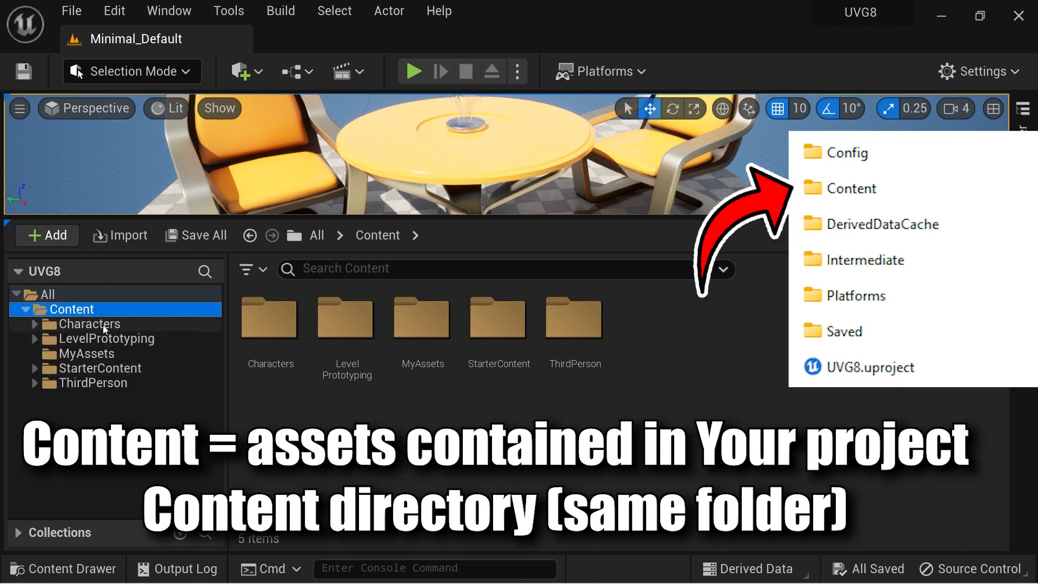
- Browse the subfolders of Characters > Mannequin_UE4, including Rigs and Textures, and collapse the Characters folder
click(103, 325)
click(35, 325)
click(45, 339)
click(98, 354)
click(100, 369)
click(95, 383)
click(93, 400)
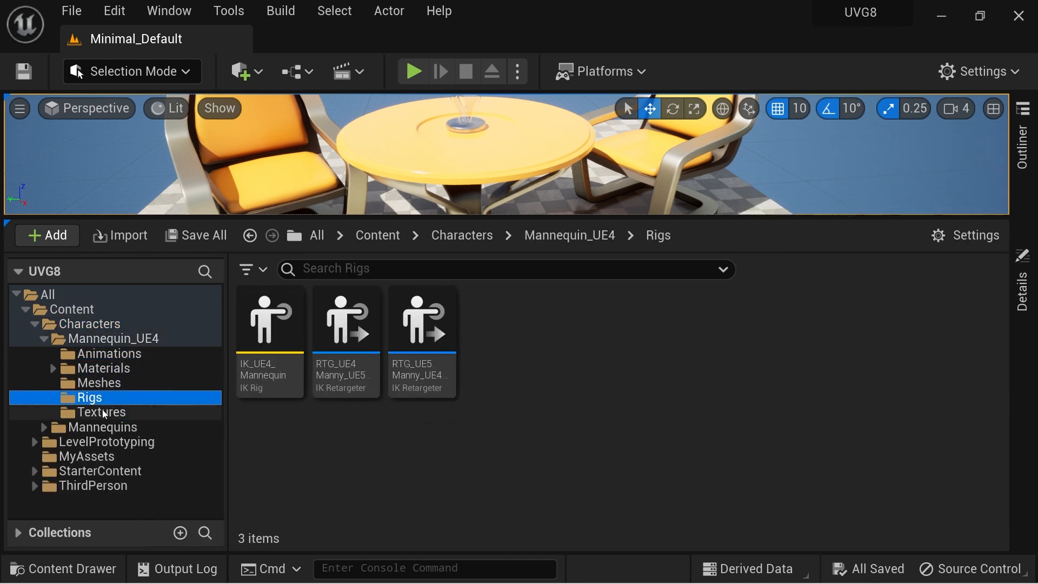
click(100, 412)
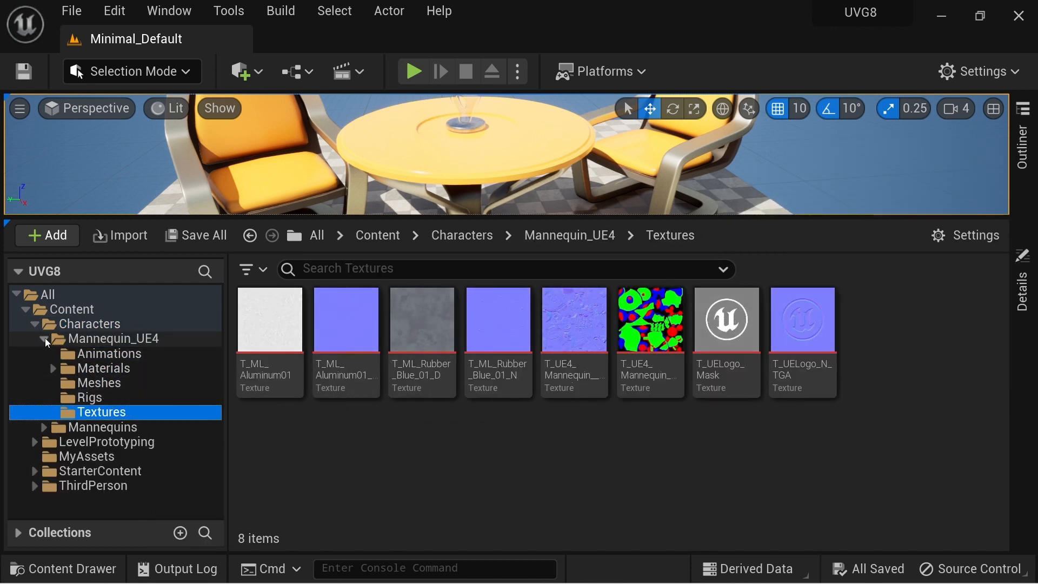
click(36, 324)
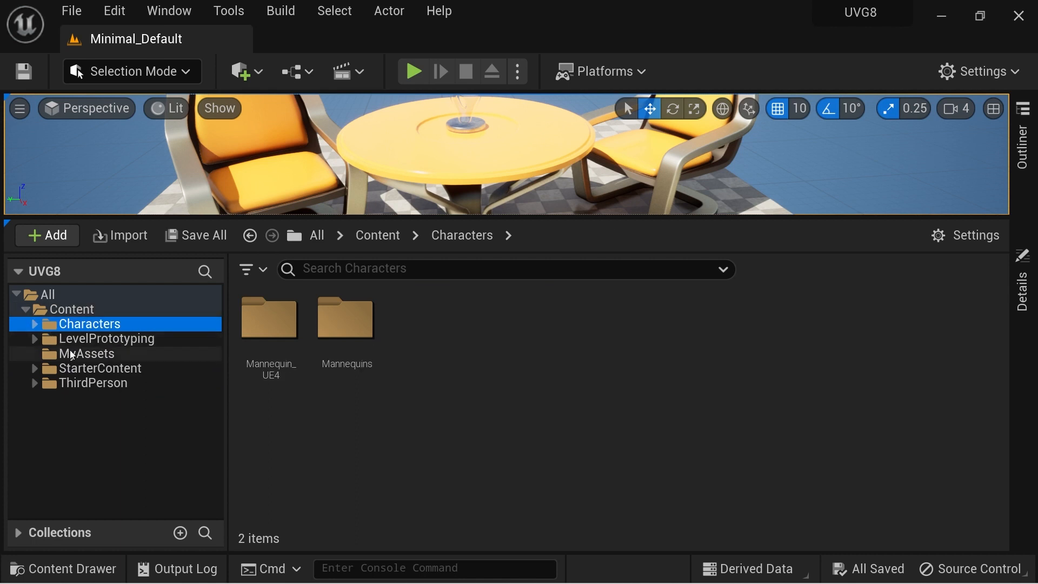
- Create a subfolder with the default name inside MyAssets and delete it again
click(101, 358)
right_click(103, 358)
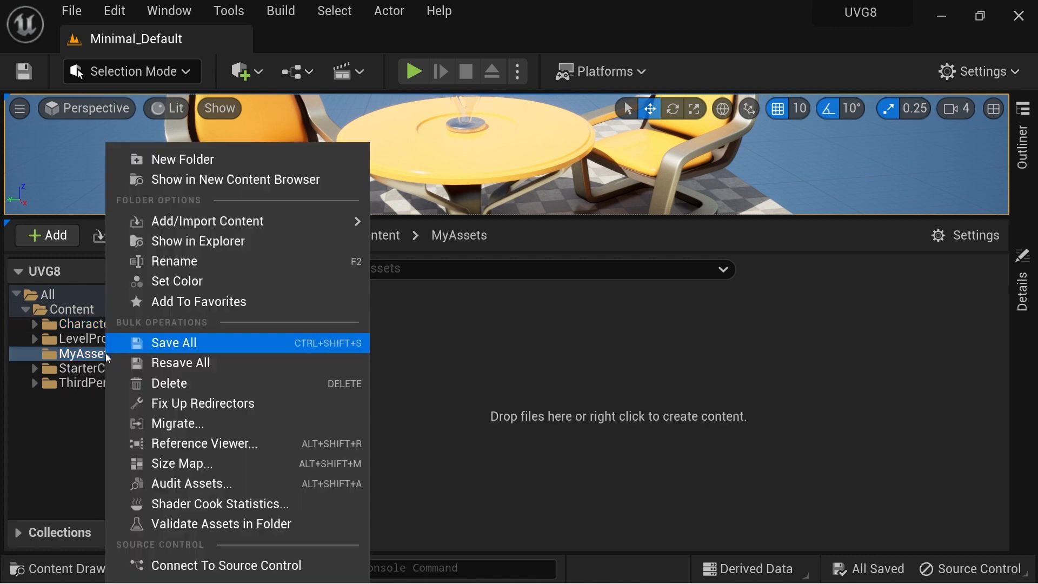
click(170, 164)
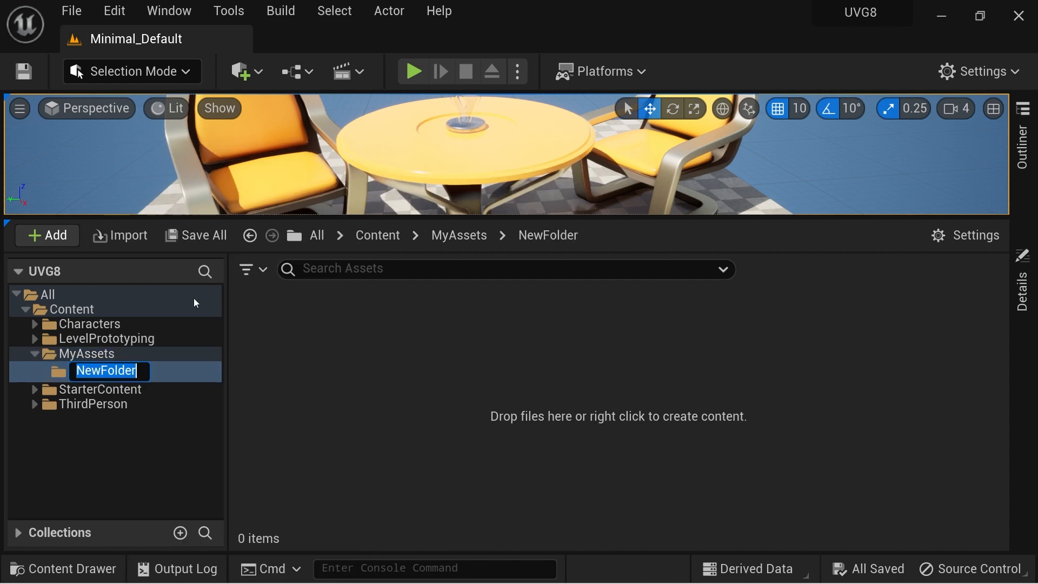
key(Return)
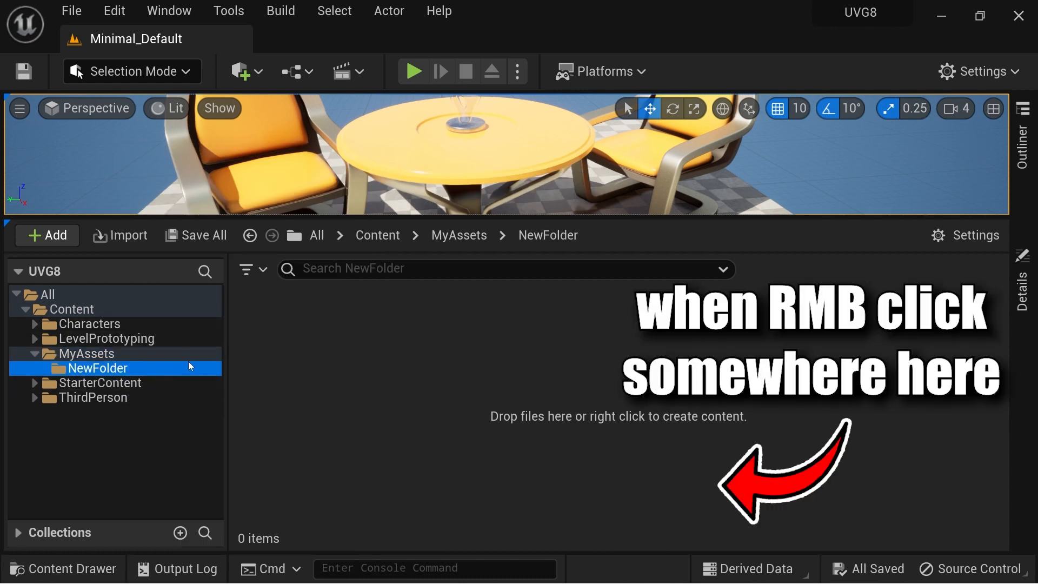
key(Delete)
click(212, 406)
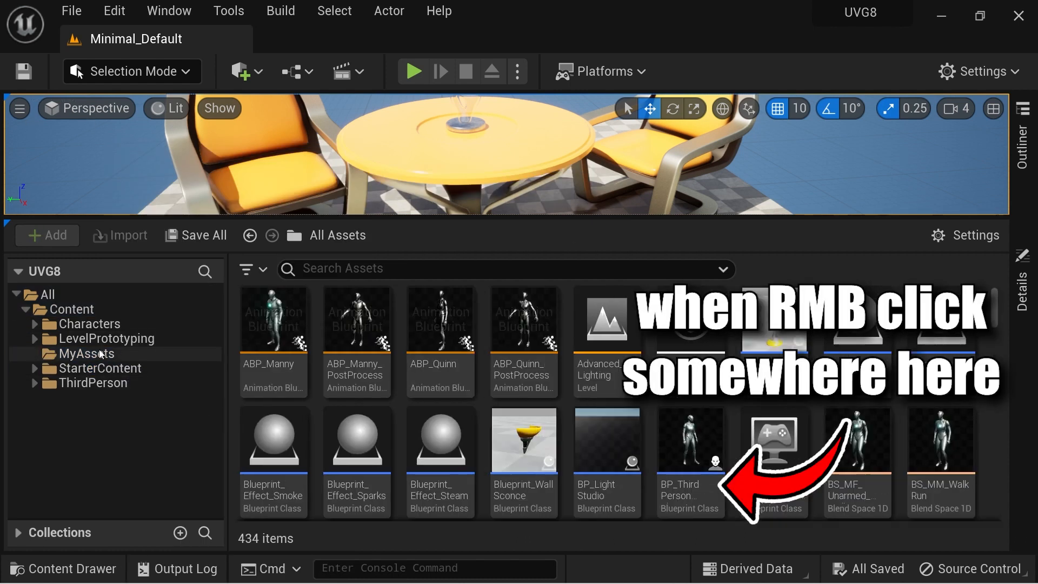
- Review the folder options of MyAssets, including those for adding or importing content, and dismiss them
click(94, 355)
right_click(100, 356)
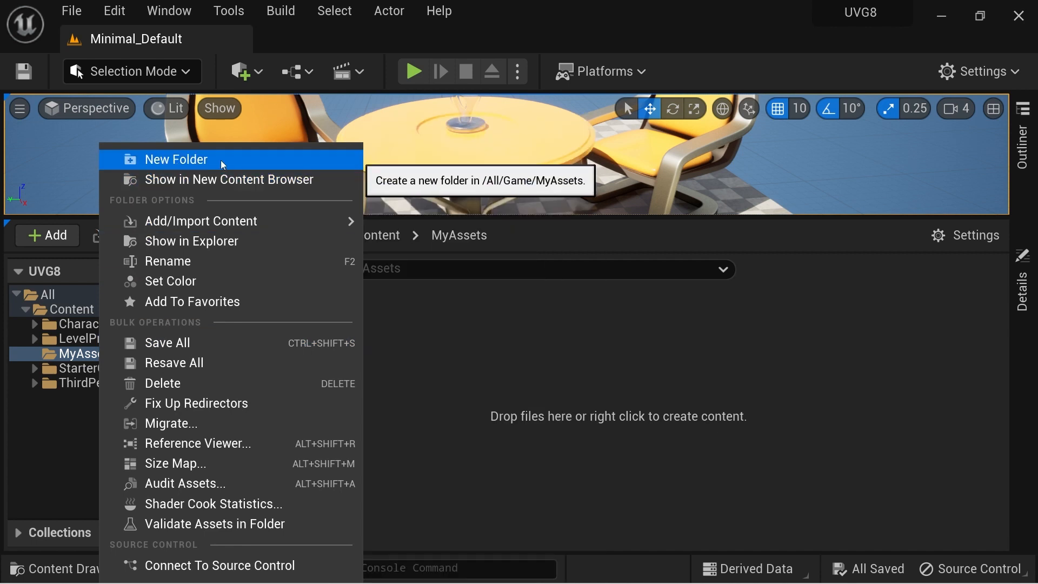
mouse_move(303, 222)
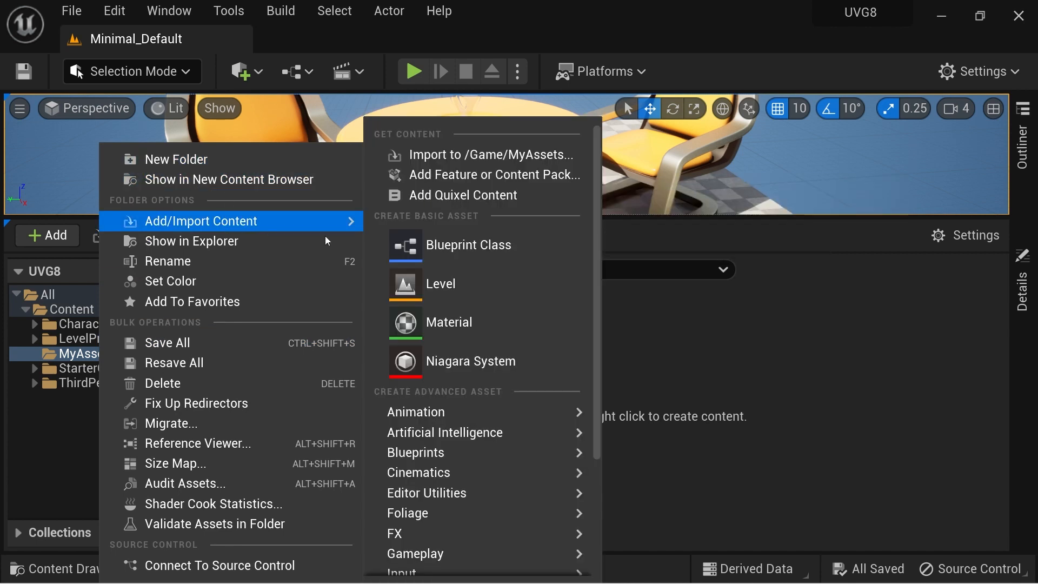
click(772, 325)
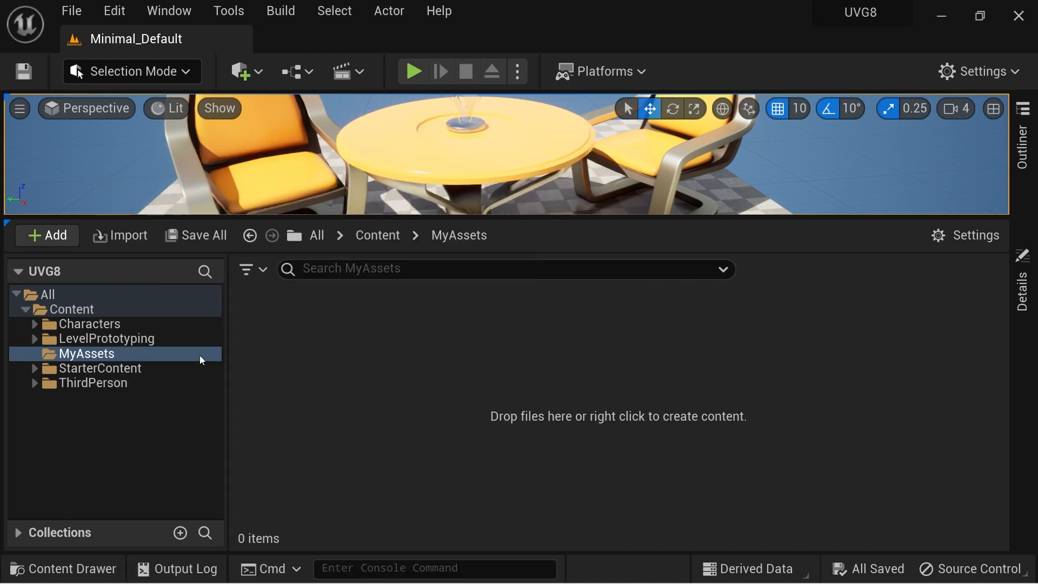
- Move the MyAssets folder onto the Content folder in the folder tree
drag(111, 361, 101, 316)
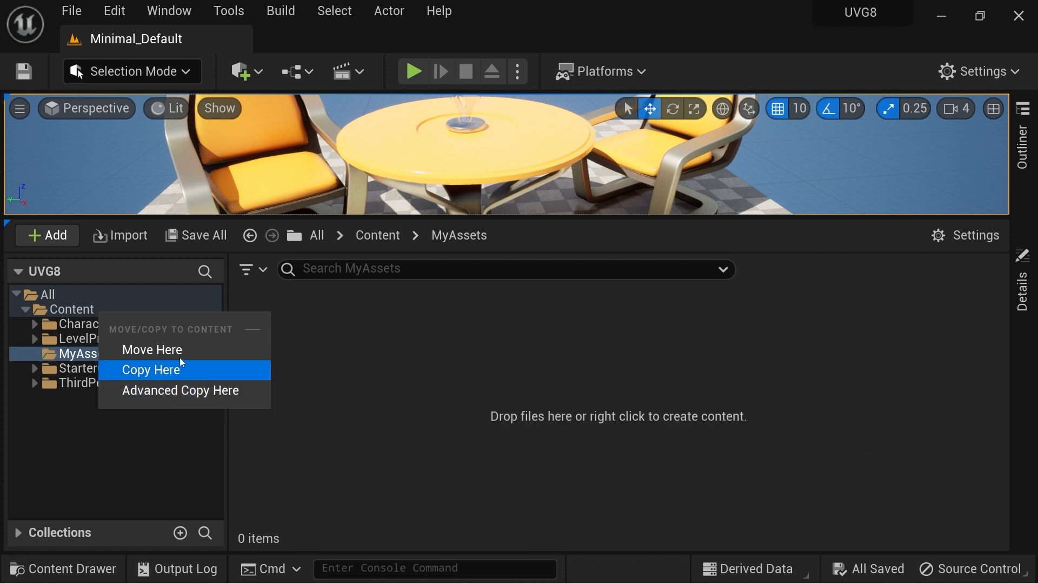
click(211, 357)
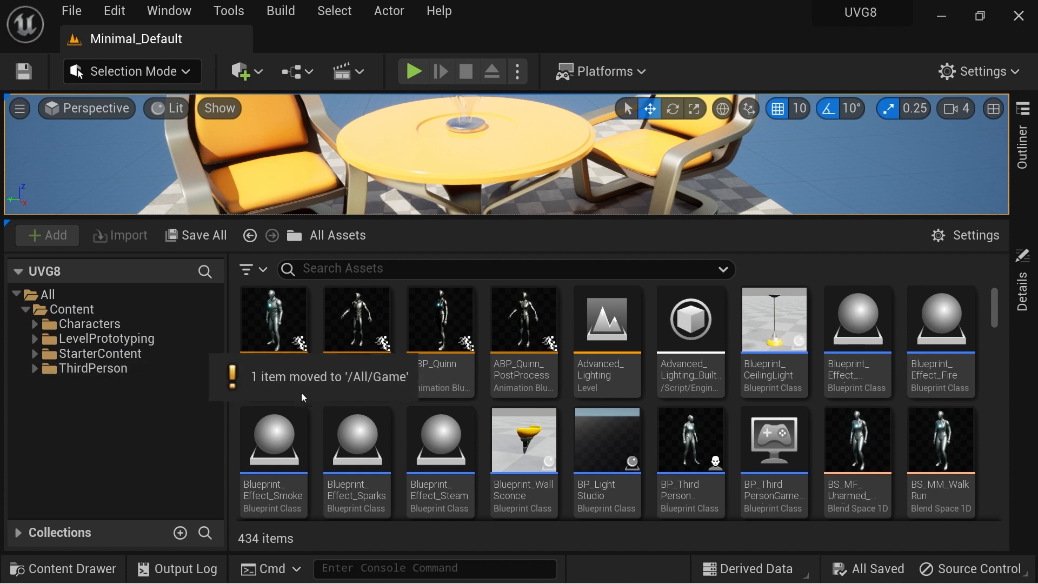
- Create a Level asset named MyNewLevel in the Content folder
click(350, 441)
click(425, 368)
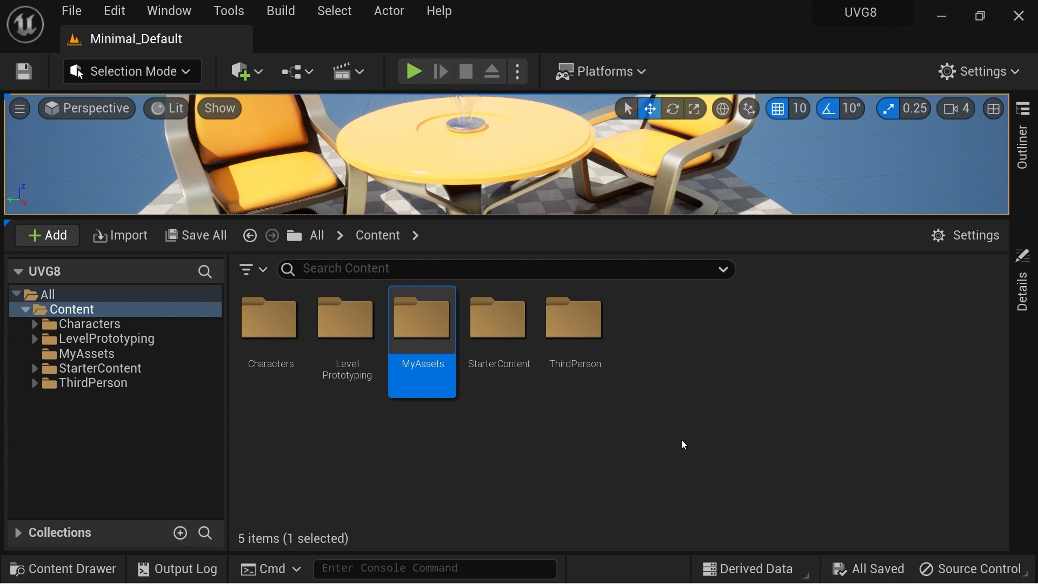
right_click(661, 333)
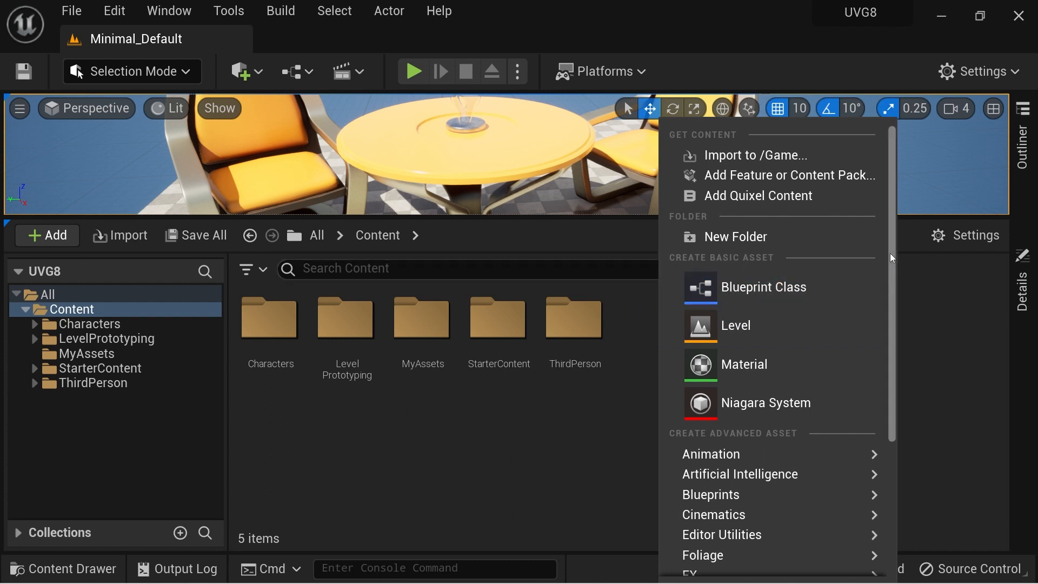
scroll(726, 271, down, 5)
mouse_move(751, 246)
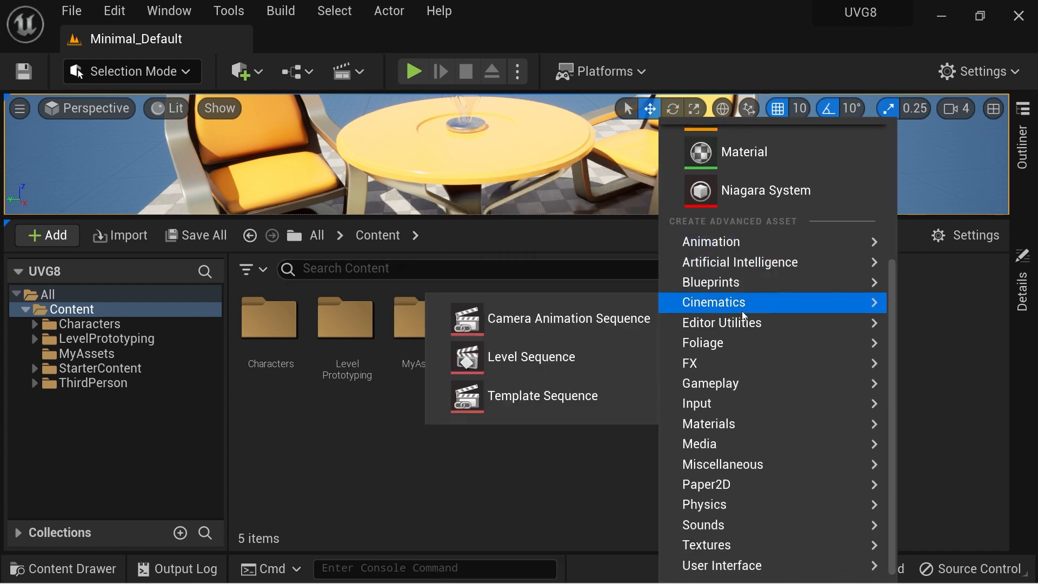
mouse_move(811, 408)
scroll(811, 408, up, 5)
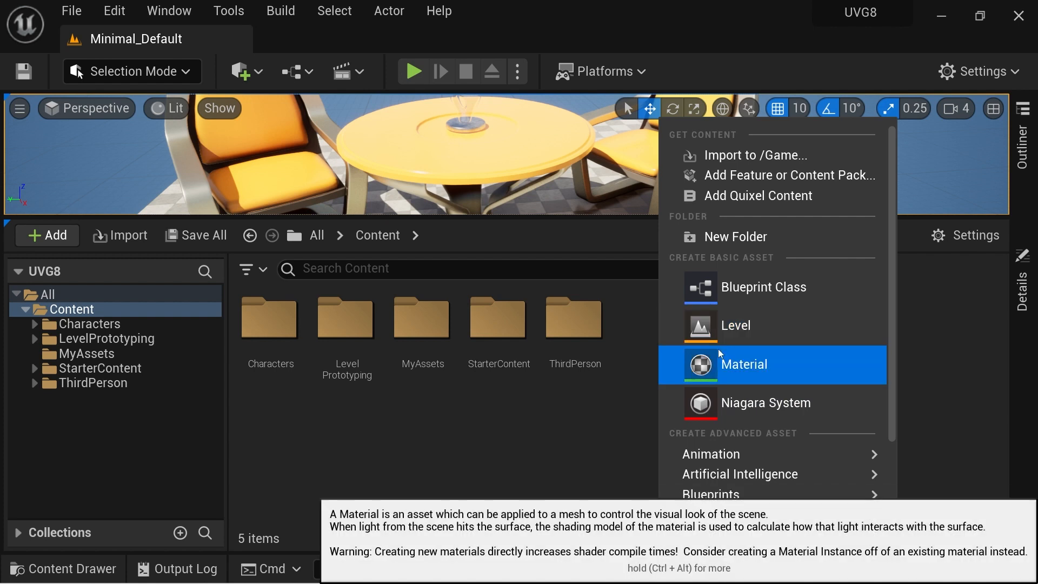
click(698, 336)
text(M)
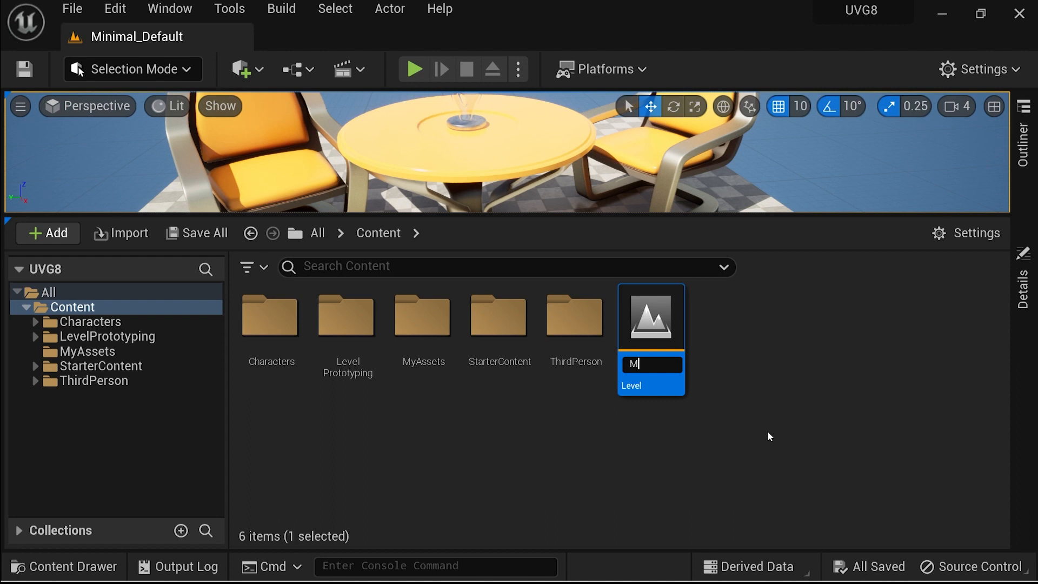
text(yNewLevel)
key(Return)
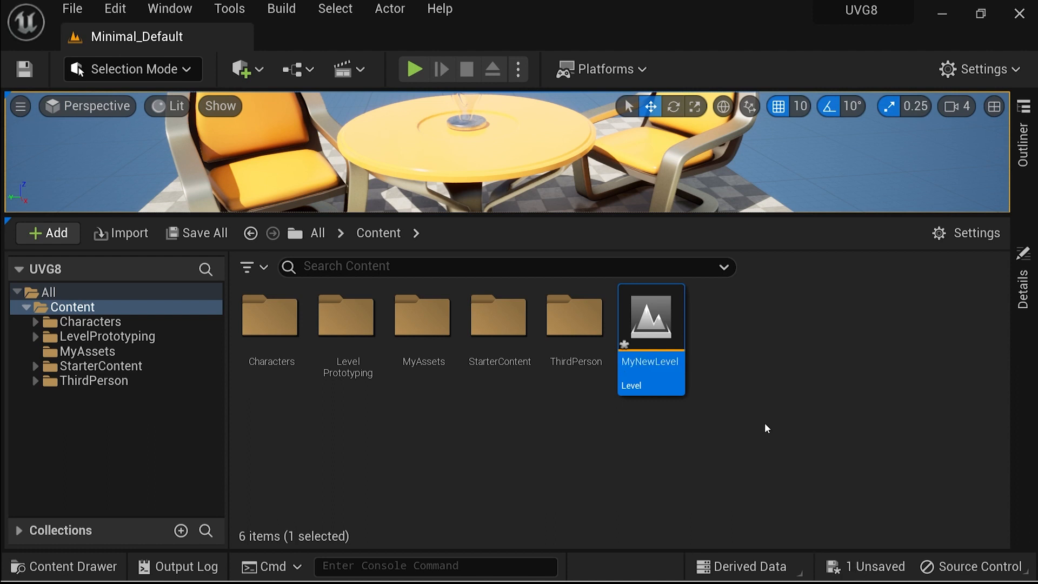
- Examine the unsaved content offered for saving on closing the editor, widening the dialog to read its Type column, and cancel the closing
mouse_move(626, 344)
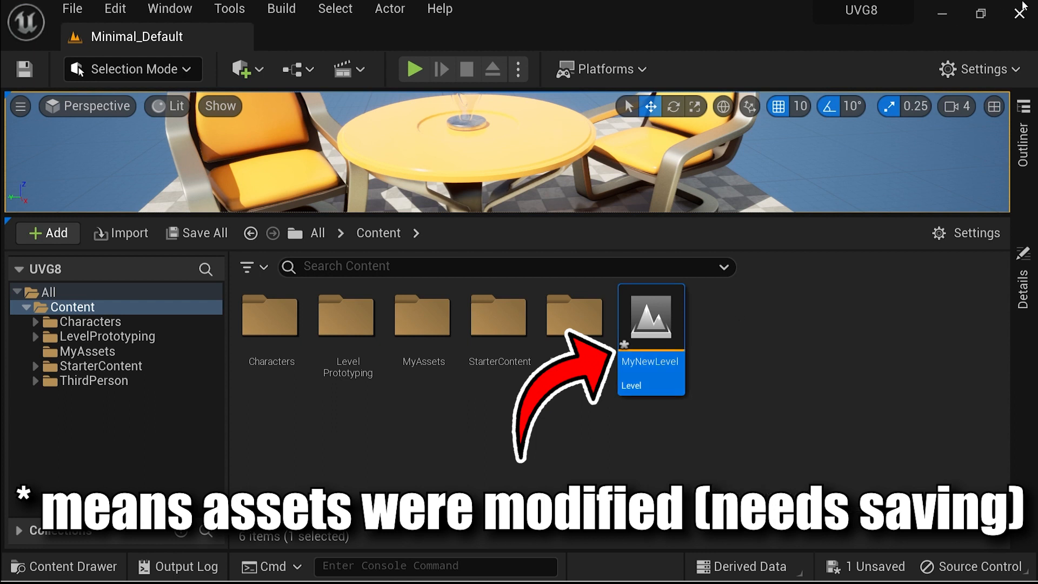
click(1018, 14)
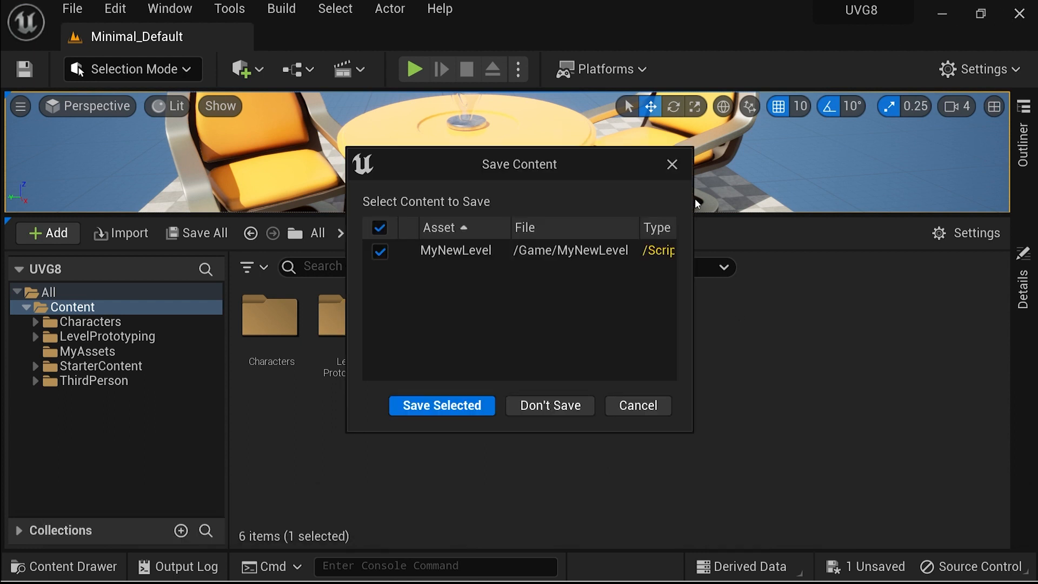
drag(693, 200, 892, 201)
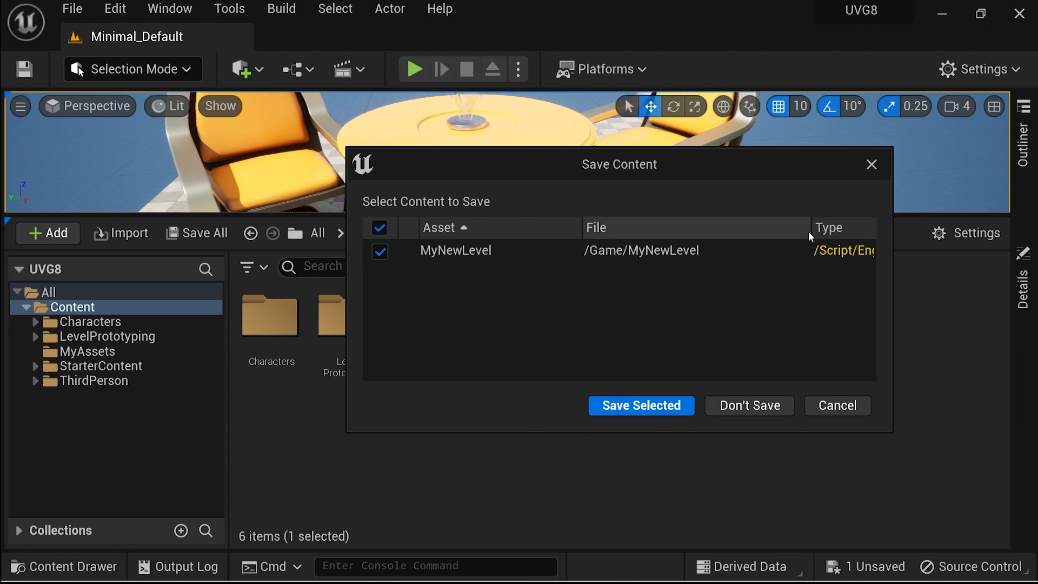
drag(812, 232, 737, 231)
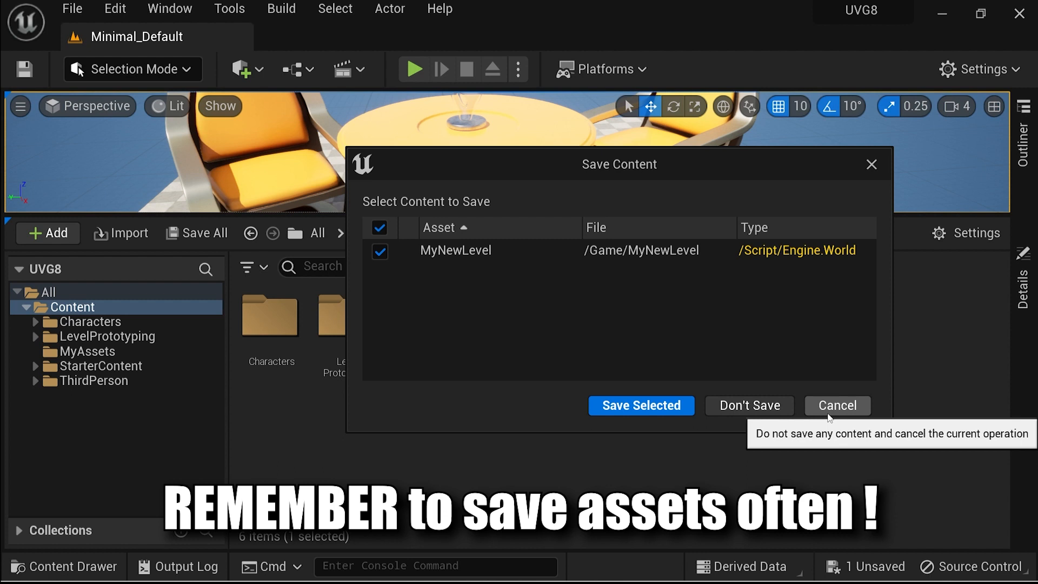
click(829, 416)
click(710, 445)
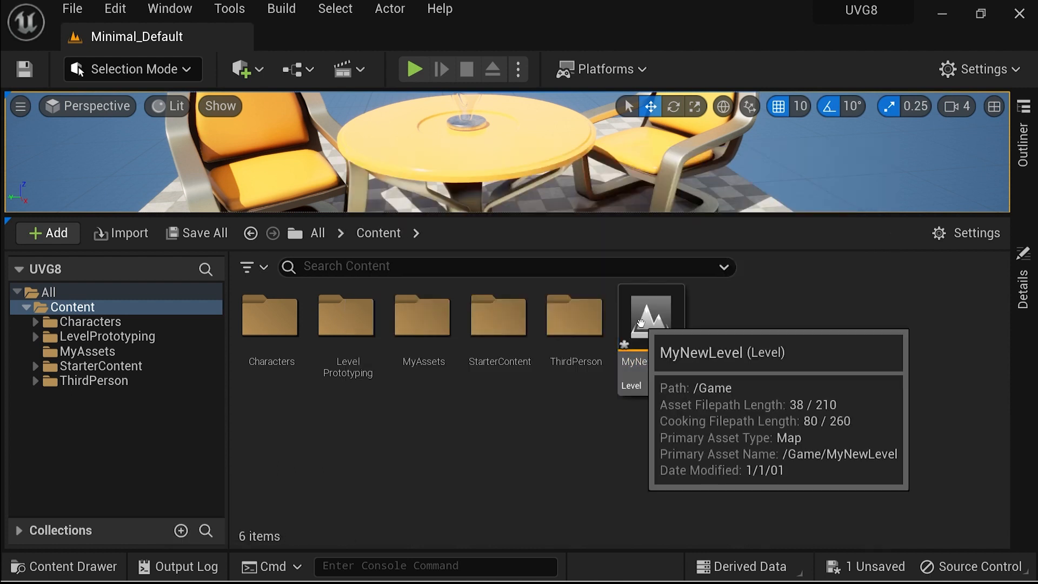
- Save the MyNewLevel asset and review the general save commands, including Save All
right_click(640, 324)
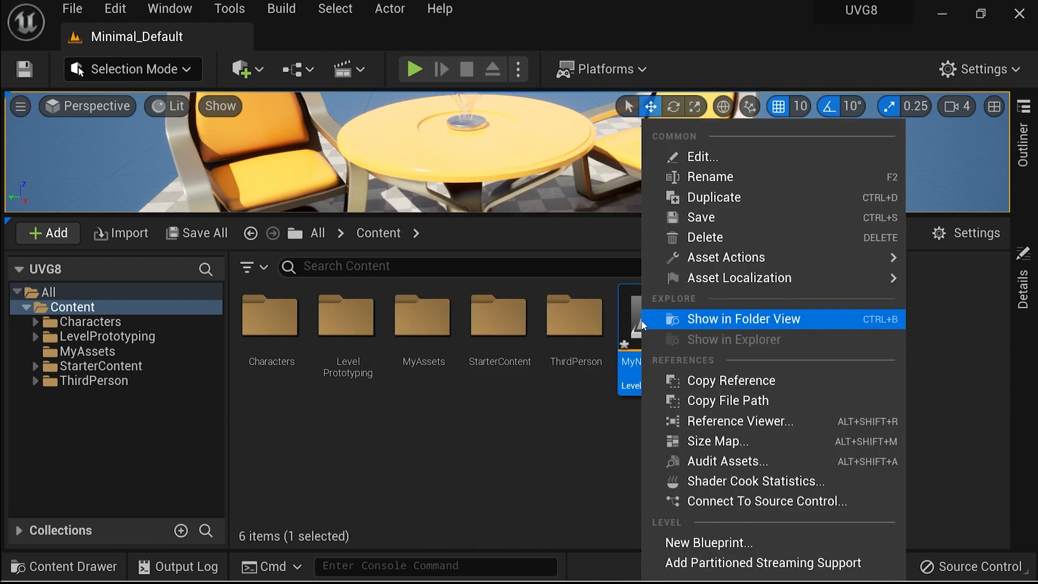
click(700, 218)
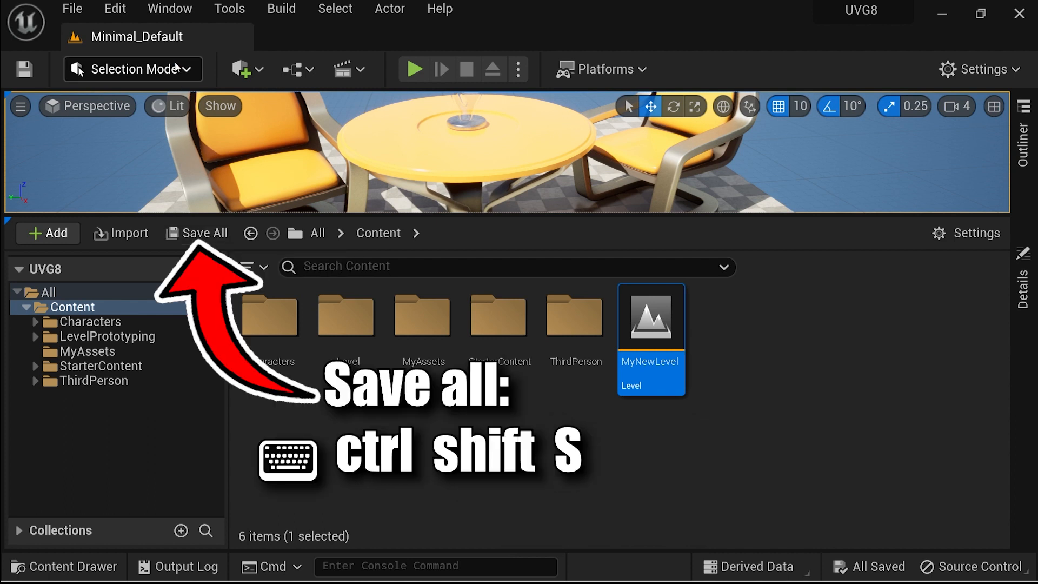
click(73, 8)
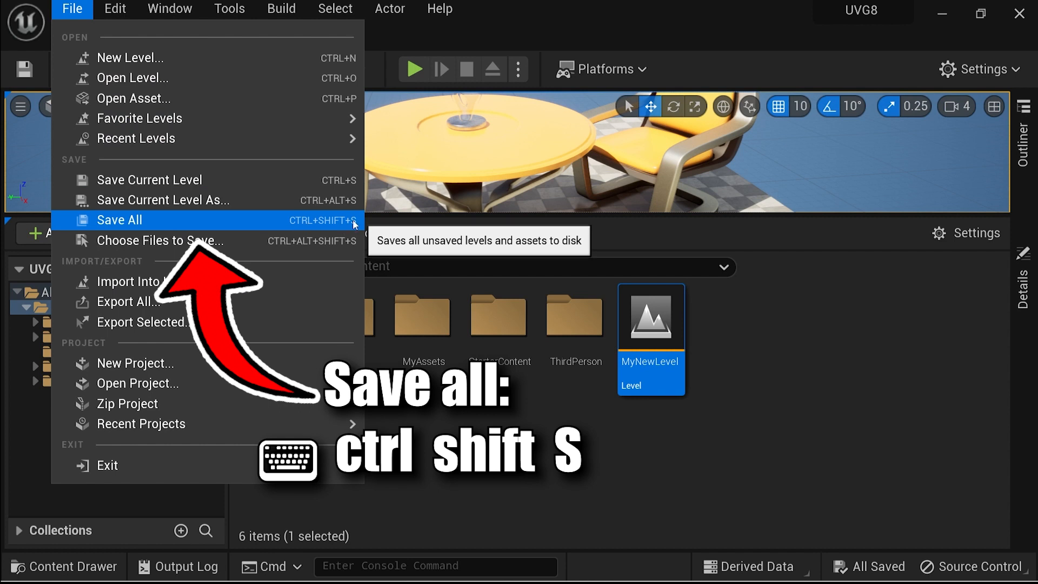
click(563, 495)
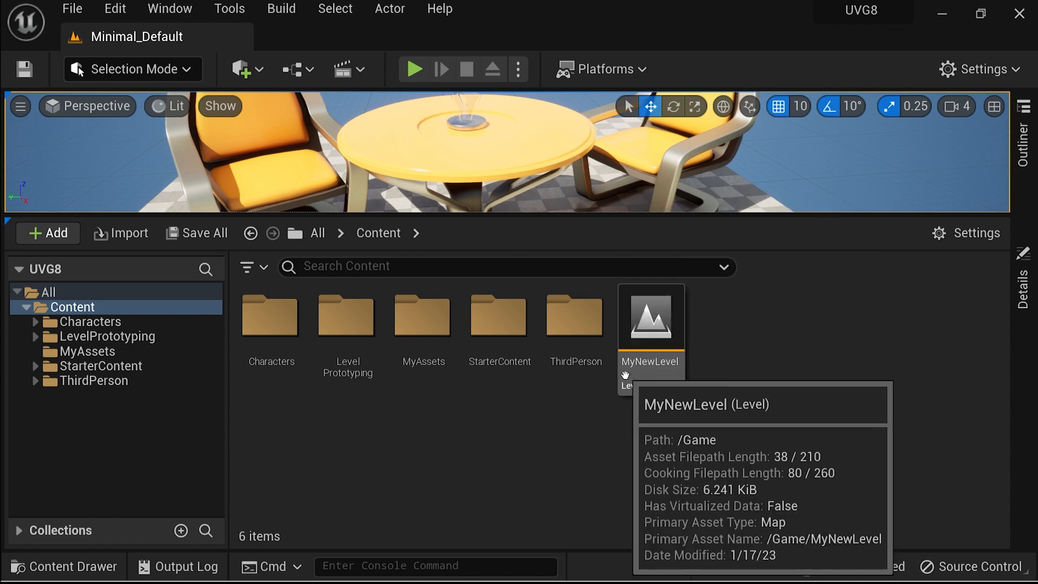
- Save the selected MyNewLevel content through the Save Content dialog
double_click(636, 369)
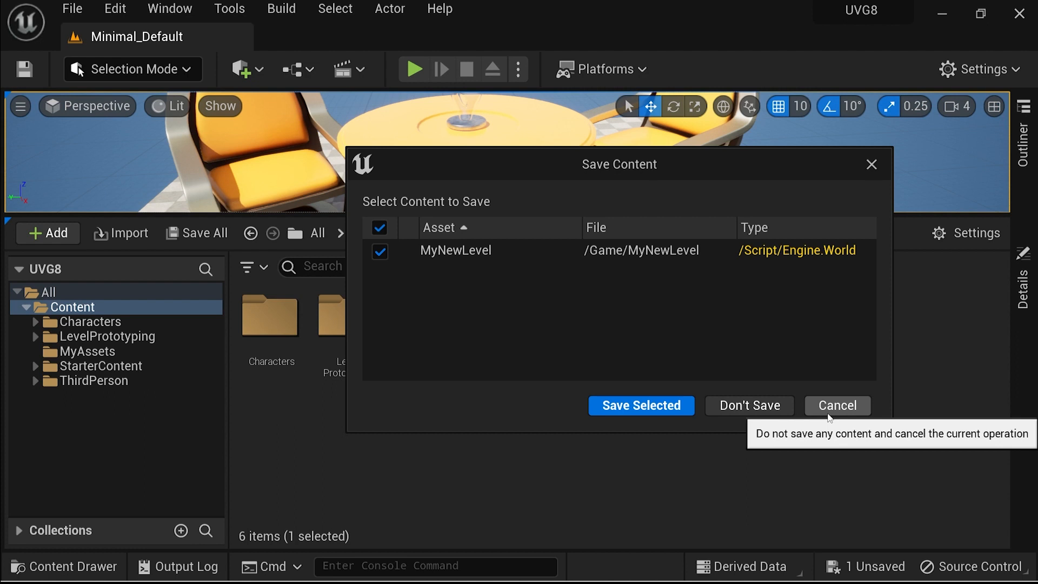
click(830, 417)
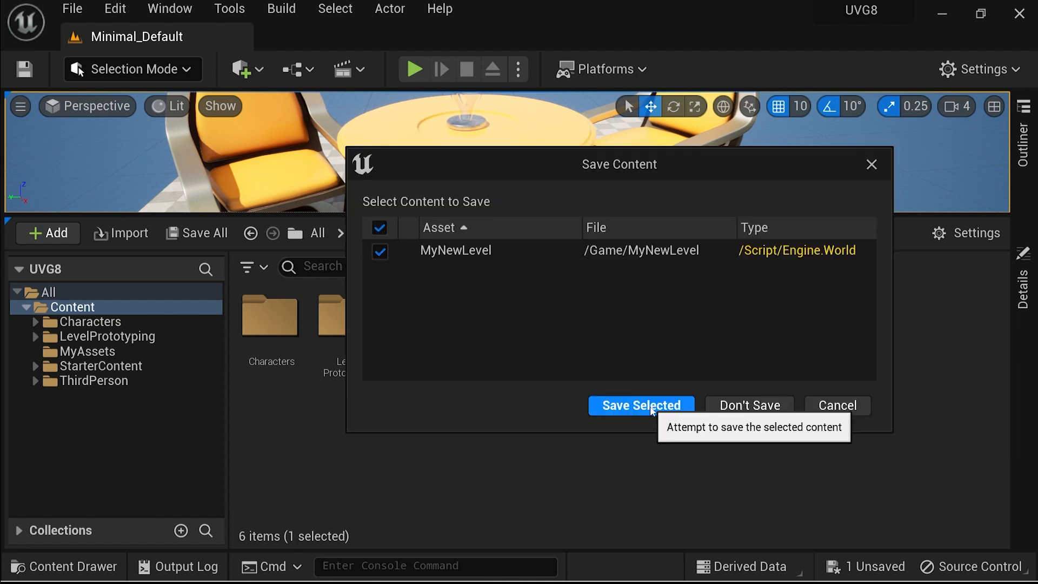
click(644, 405)
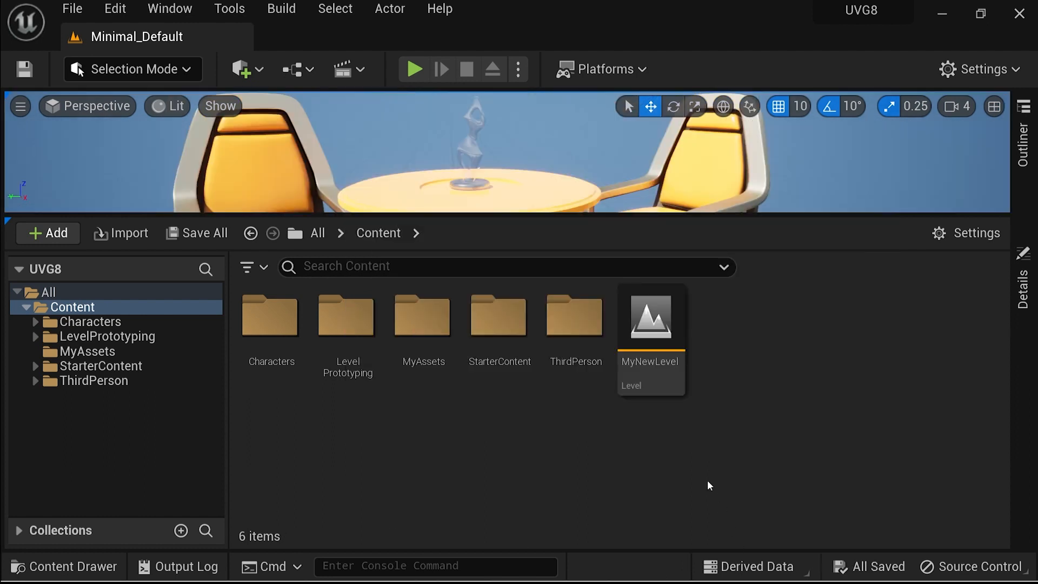
- Open the MyNewLevel level and enlarge the viewport above the Content Browser
double_click(659, 347)
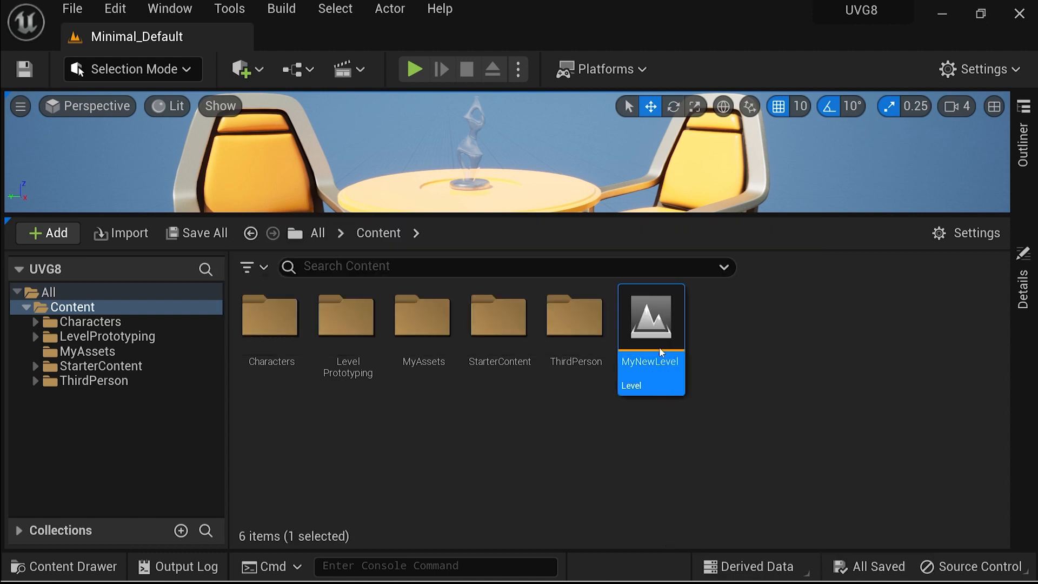
drag(503, 215, 557, 371)
mouse_move(648, 452)
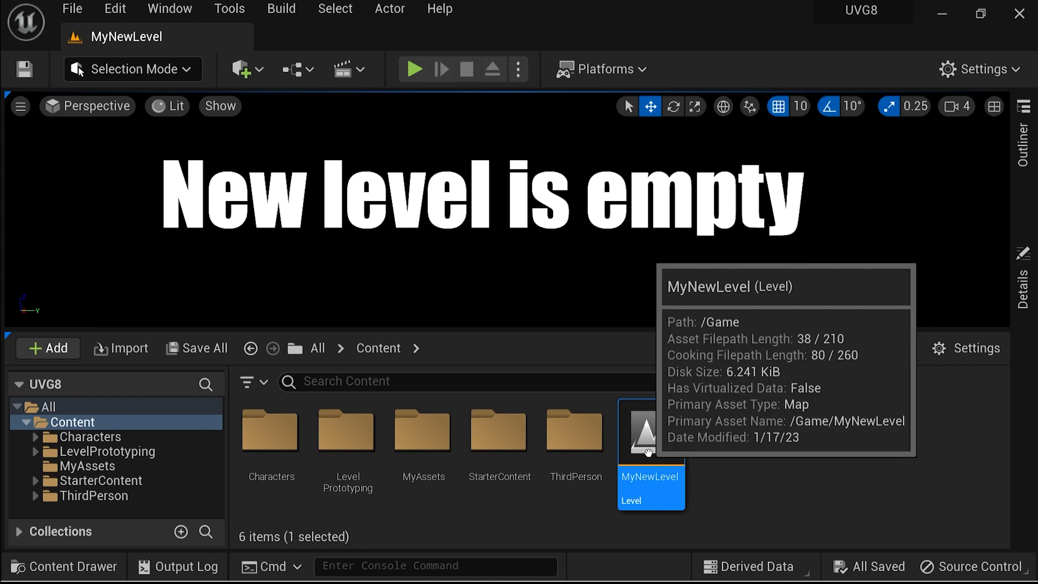
- Inspect the Outliner of MyNewLevel to see which actors the level contains
click(1026, 155)
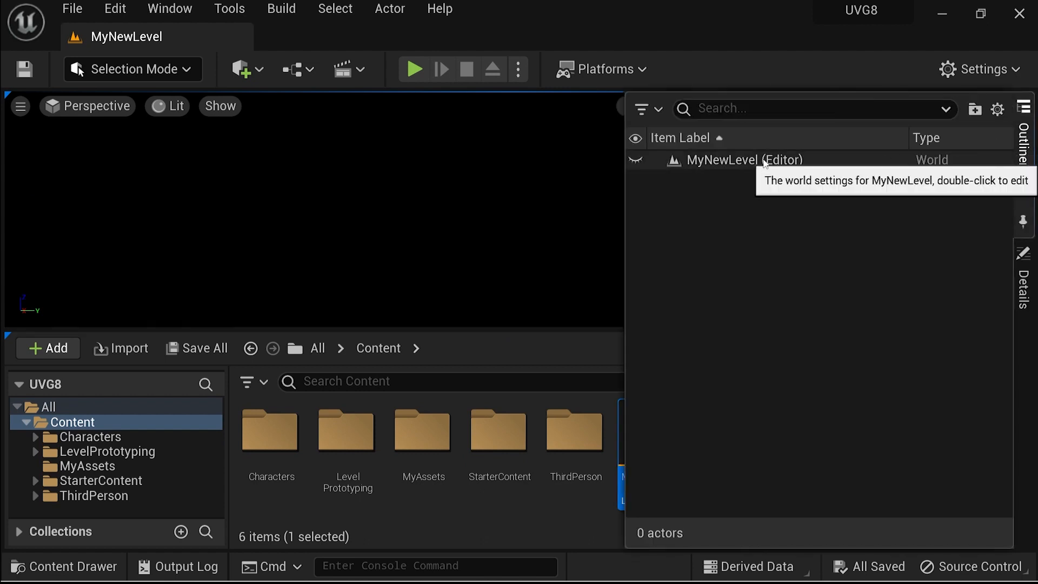
click(746, 161)
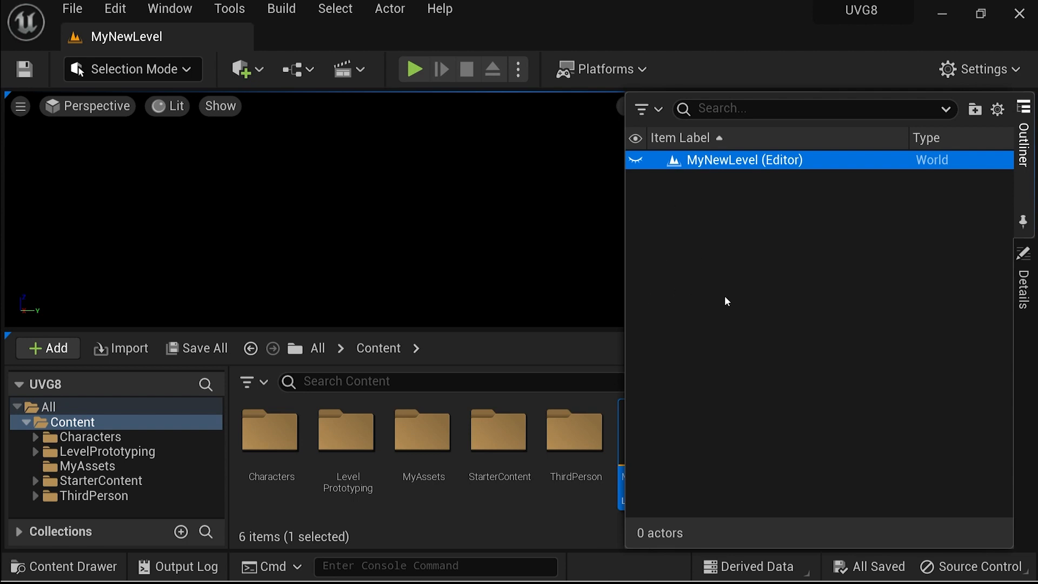
click(692, 196)
right_drag(312, 178, 411, 132)
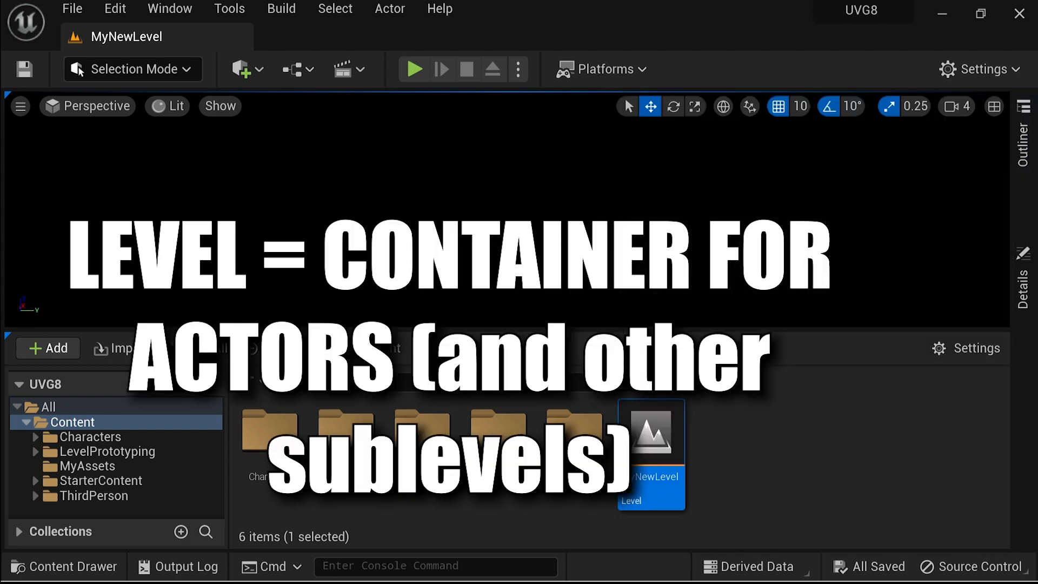
click(1024, 146)
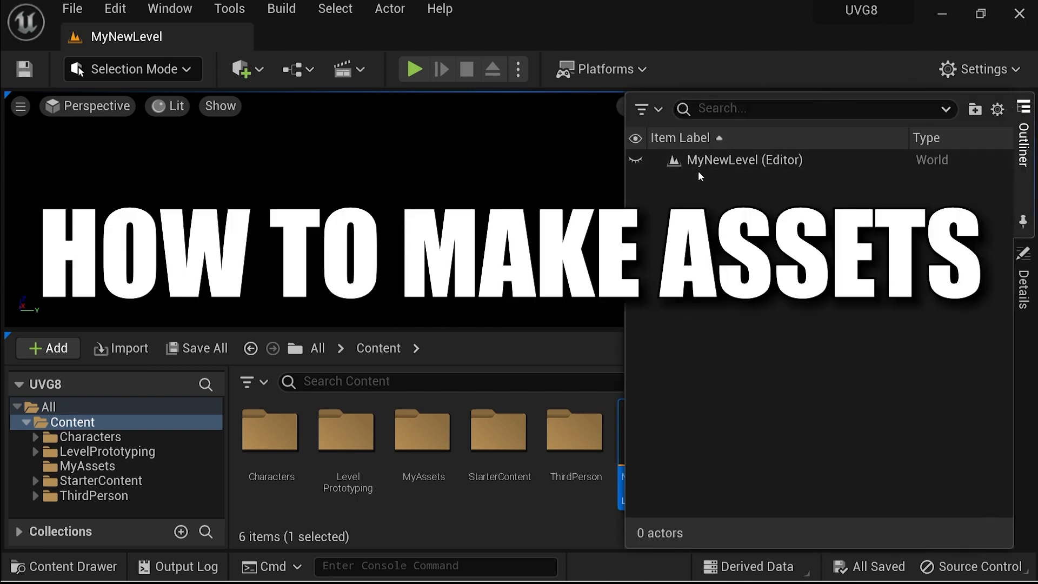
click(669, 166)
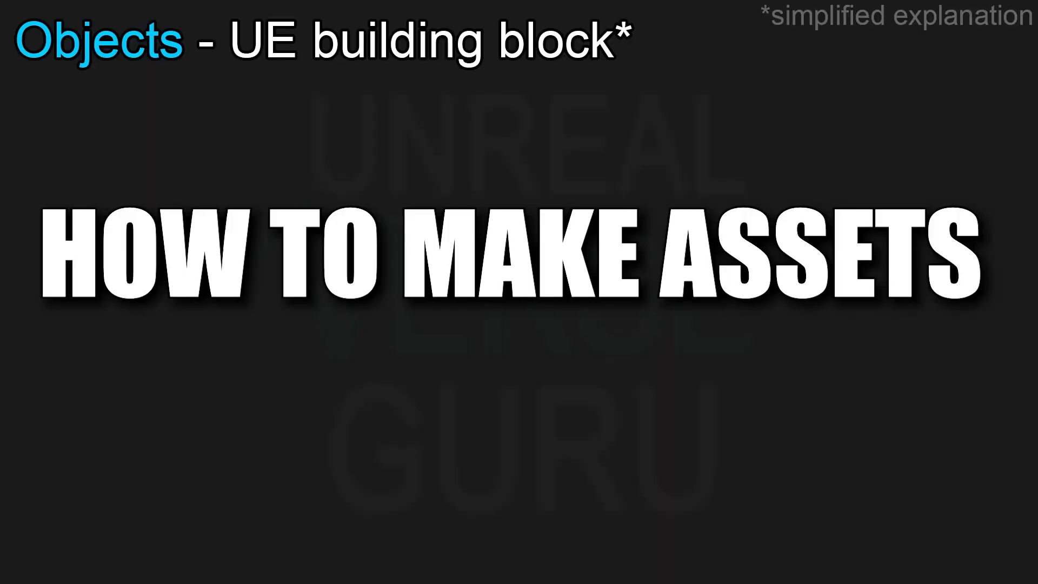
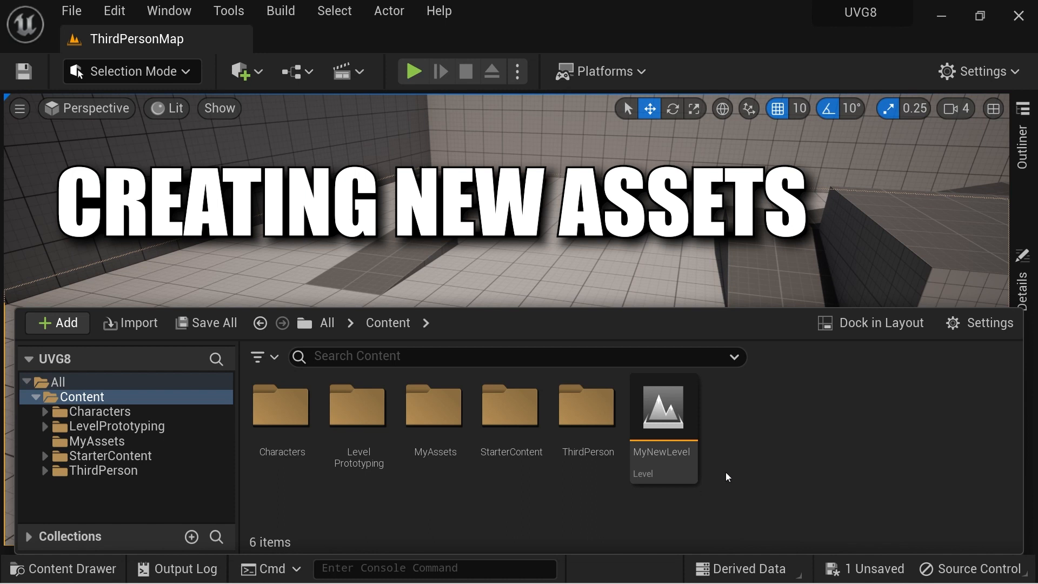
- Review the basic and advanced asset types that can be created in the Content folder, including the Animation types
right_click(763, 398)
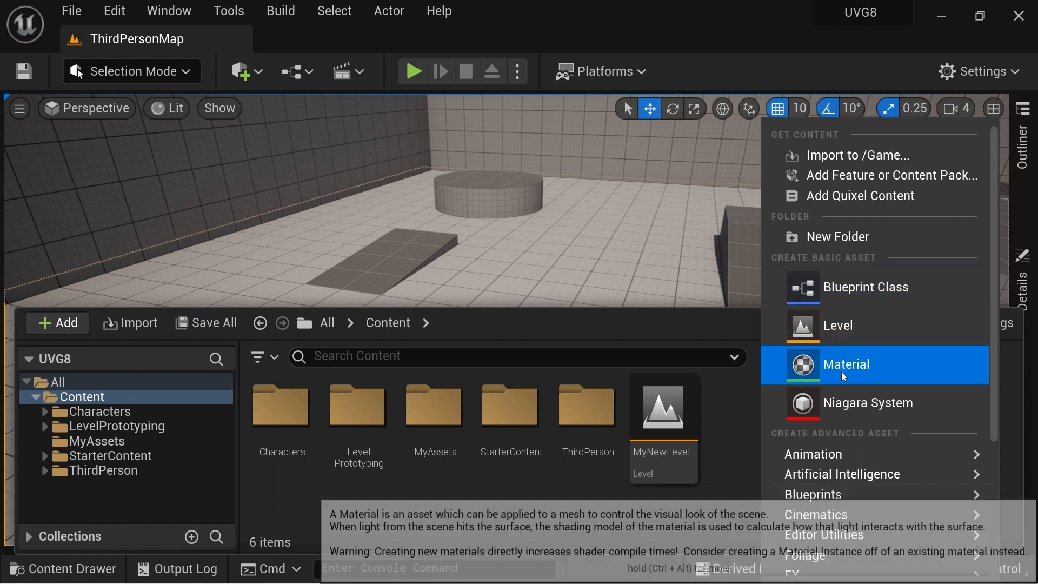
mouse_move(846, 455)
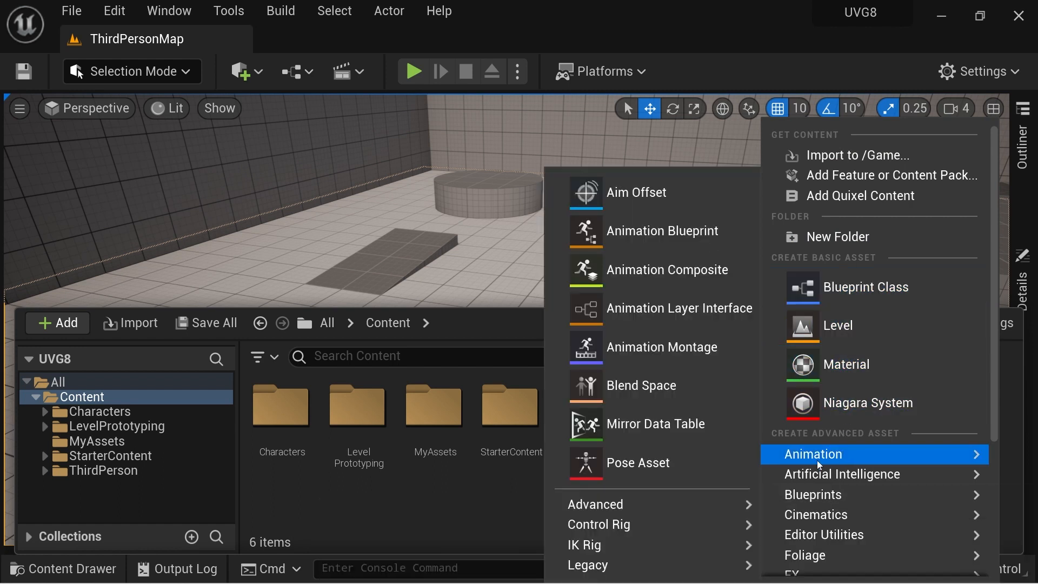
scroll(822, 465, down, 5)
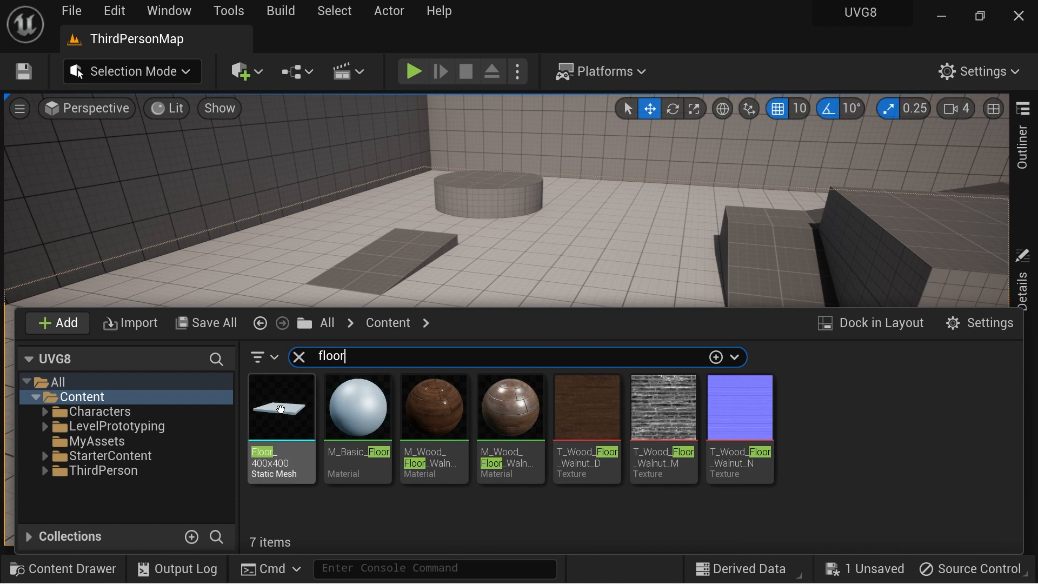
- Open the Floor_400x400 static mesh in its editor and inspect it in the preview
mouse_move(280, 410)
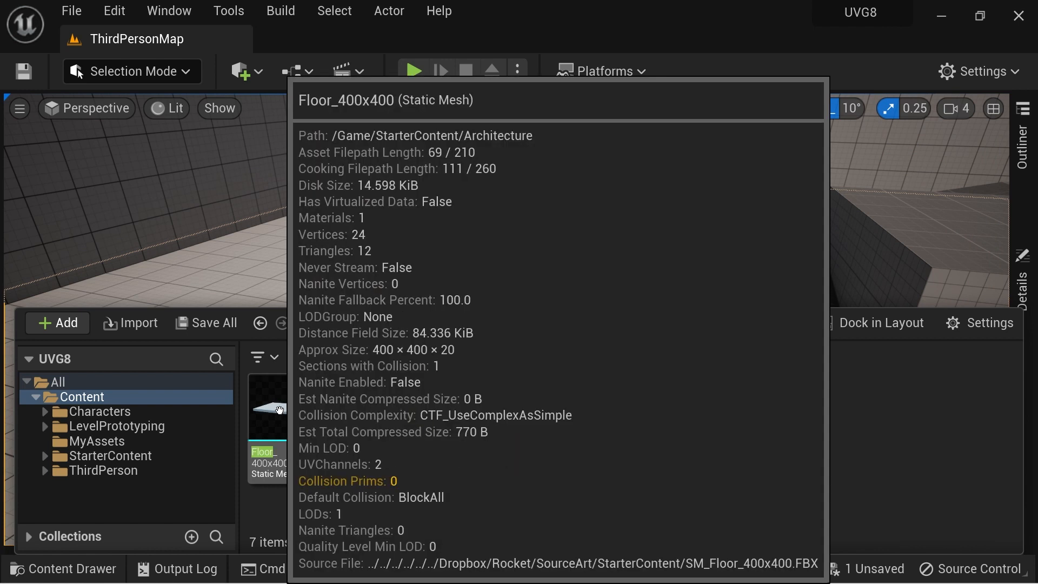
click(279, 410)
double_click(284, 416)
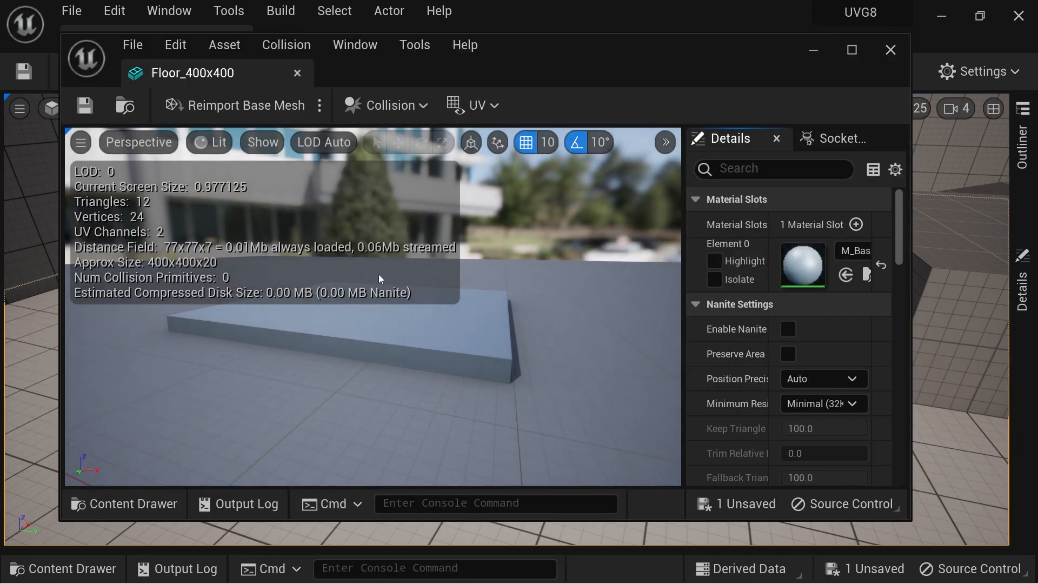
drag(504, 334, 455, 333)
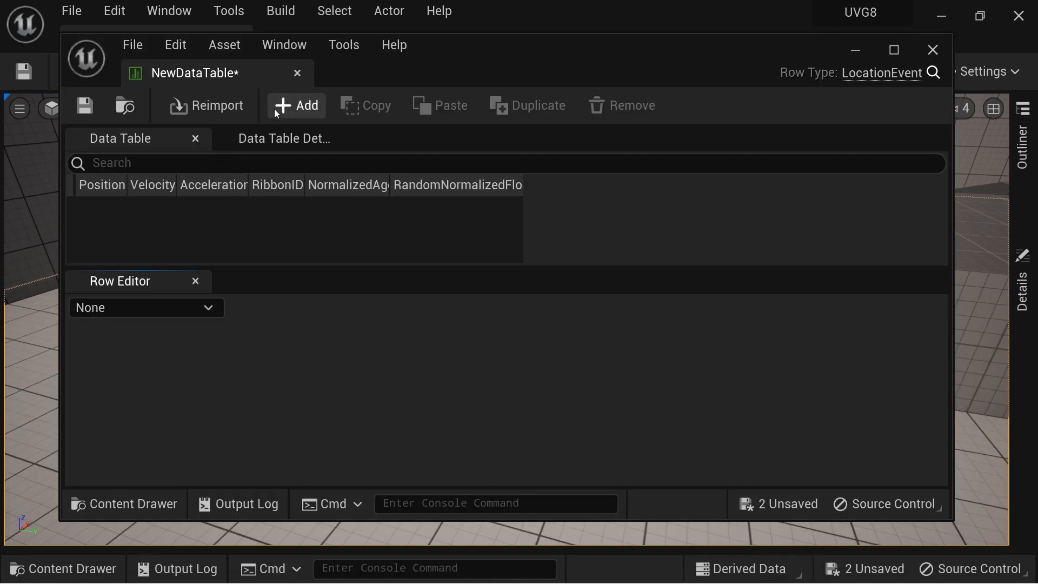
- Add two rows to NewDataTable and set the second row's Position X and Y to 2 and its Acceleration Y to 3
click(275, 108)
click(274, 109)
click(480, 356)
text(2)
click(581, 358)
text(2)
click(587, 409)
text(3)
- Set the first data table row's Acceleration X, Velocity Y and Position Y to 2, and widen the Row Name column
click(443, 209)
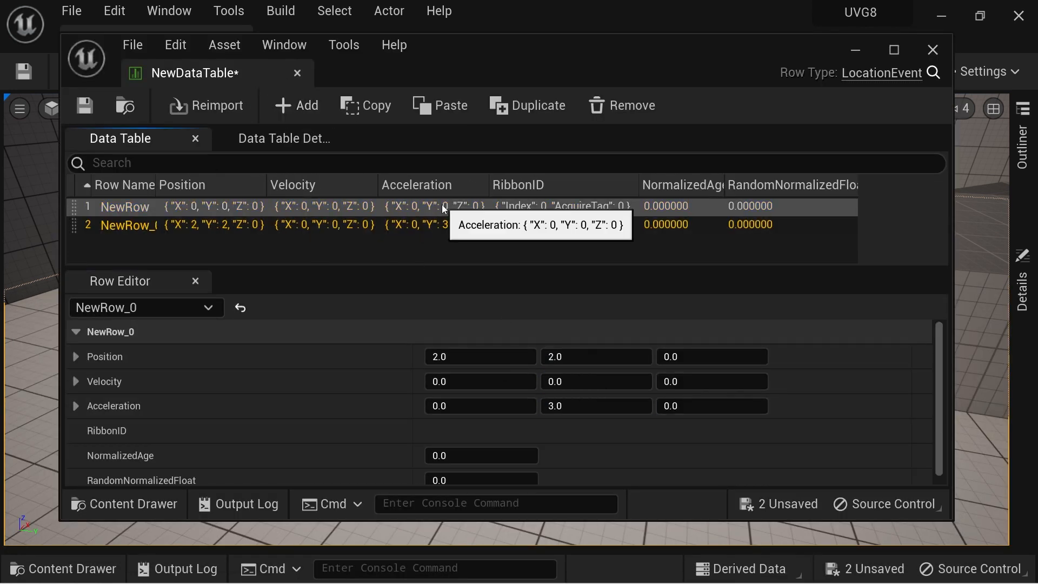
click(478, 405)
text(2)
click(582, 381)
text(2)
click(590, 356)
text(2)
click(676, 354)
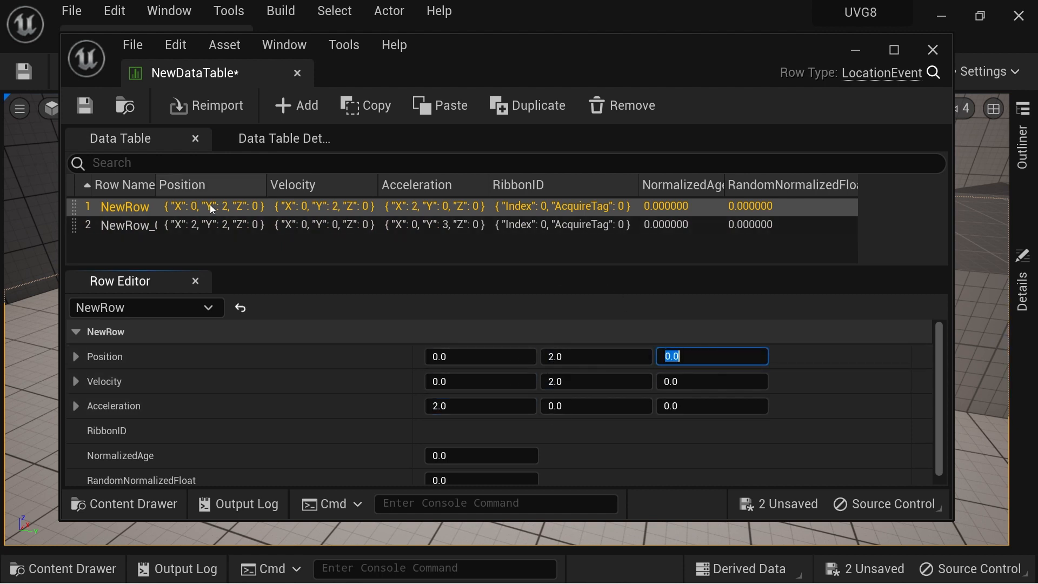
drag(156, 186, 195, 186)
click(367, 249)
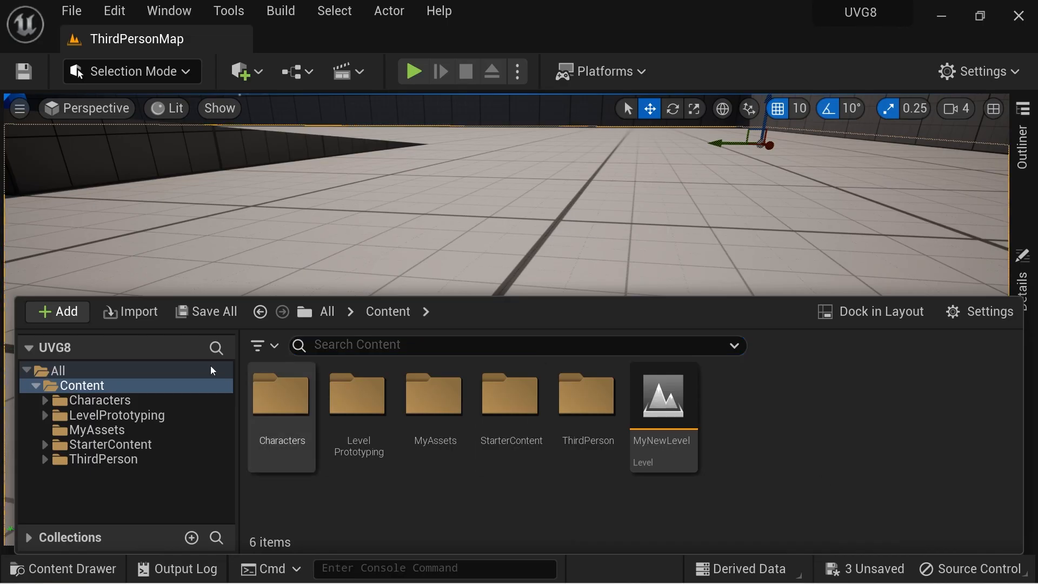
- Import SM_EpicChair.FBX into the Content folder as a static mesh with missing collision generated, importing everything
click(120, 314)
click(185, 120)
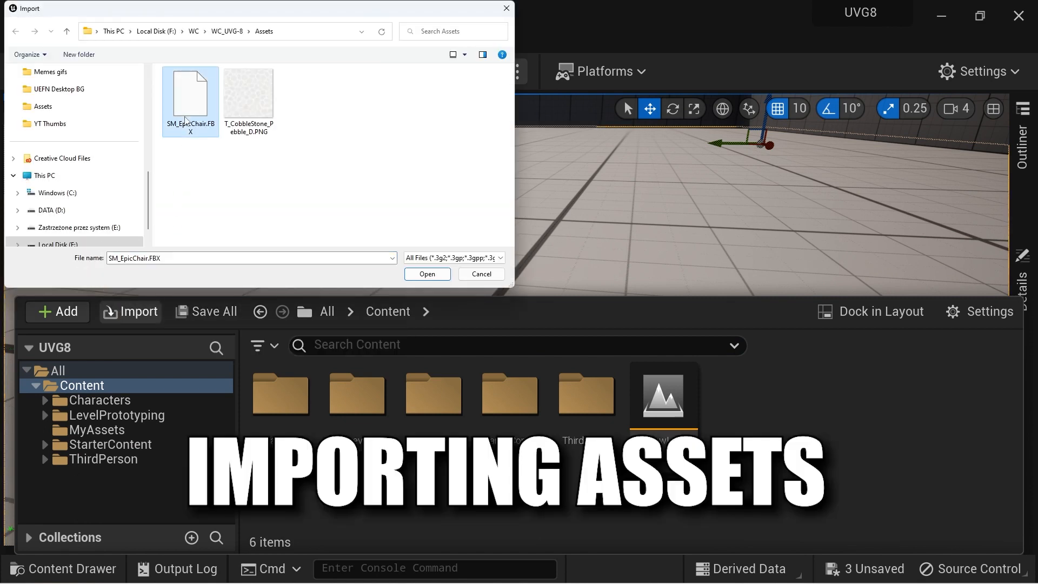
click(446, 277)
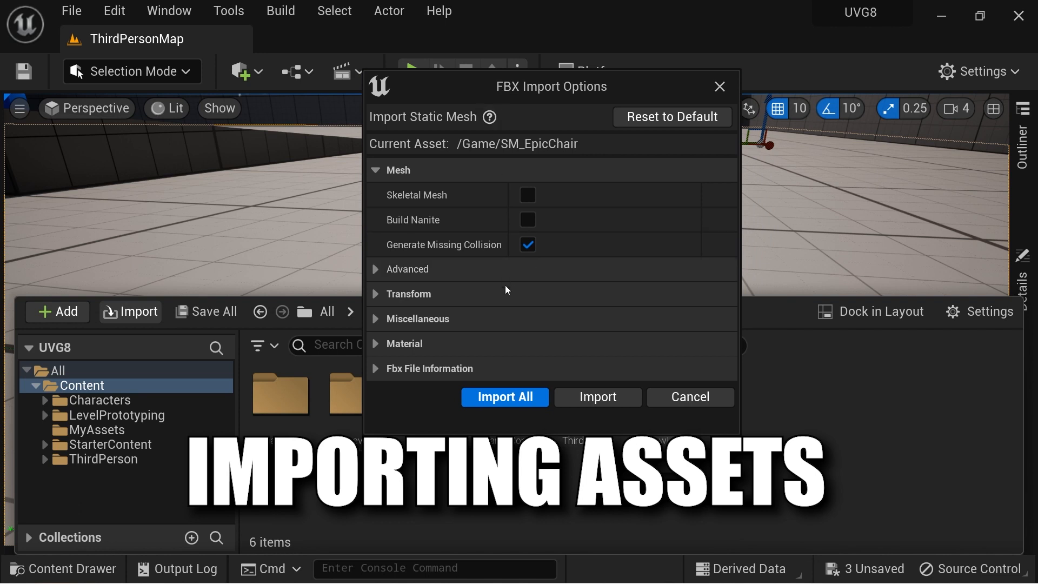
click(497, 397)
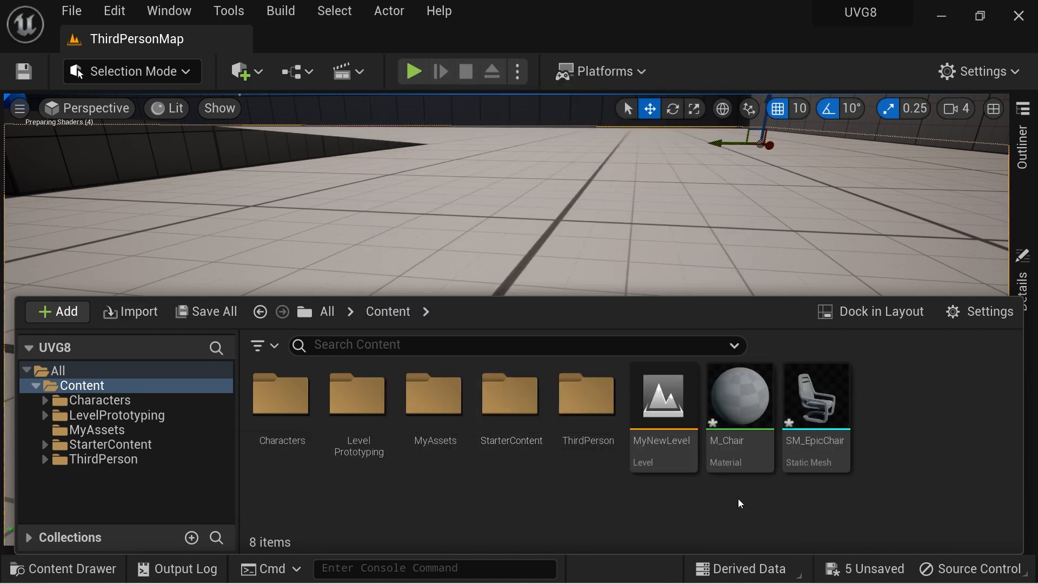
- Open the SM_EpicChair static mesh in its editor and inspect the chair in the preview
double_click(816, 400)
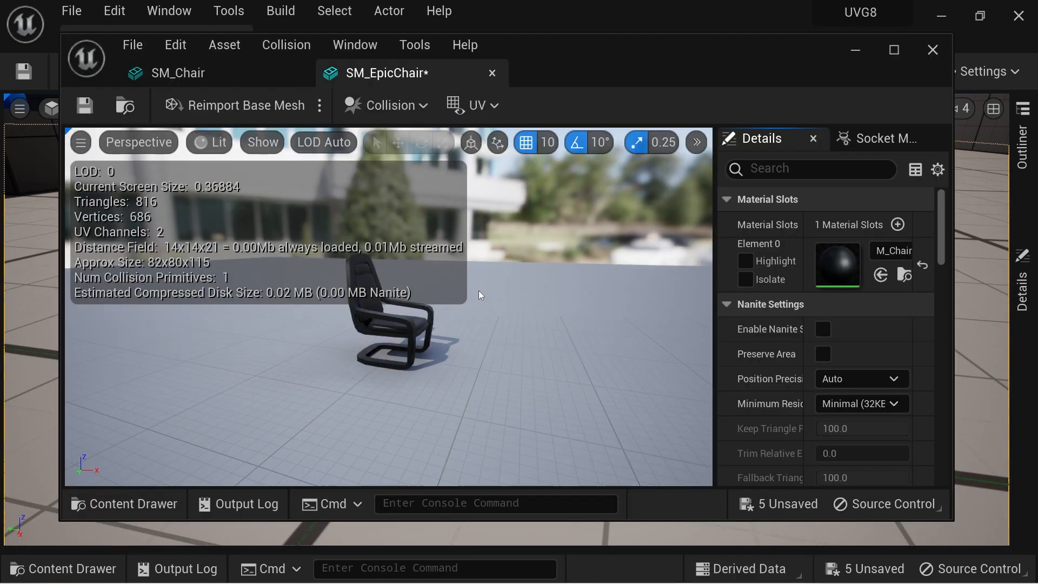
right_drag(476, 284, 559, 303)
alt+drag(560, 304, 598, 298)
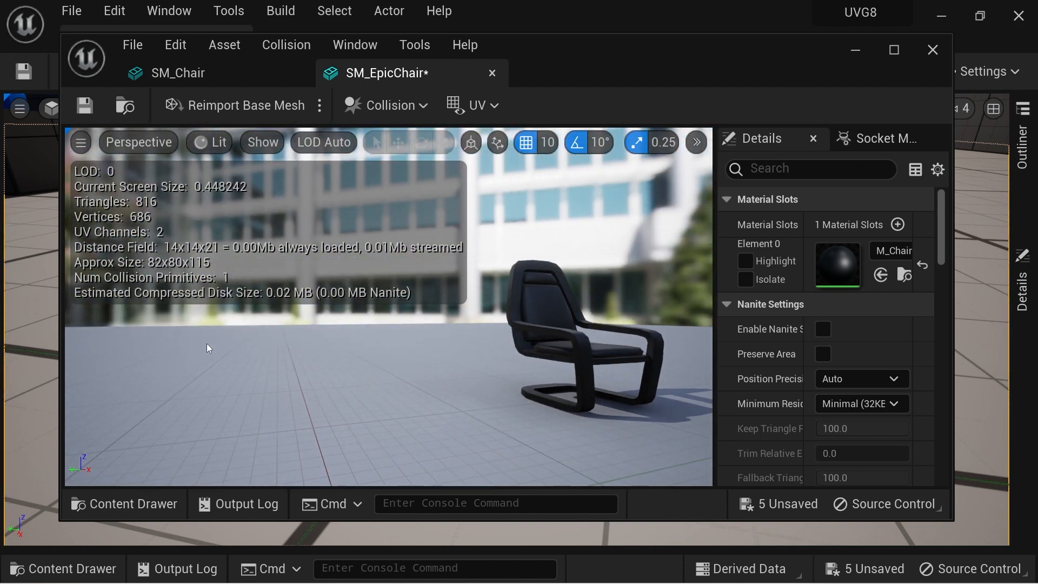
- Place the SM_EpicChair static mesh from the Content folder into the level and frame it in the view
key(ctrl+space)
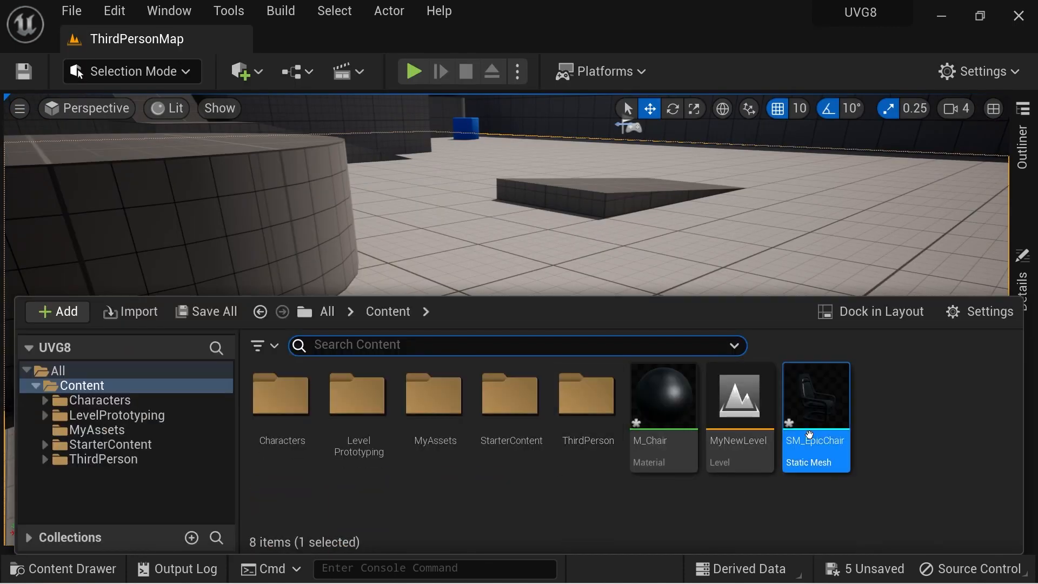
drag(809, 433, 584, 392)
key(f)
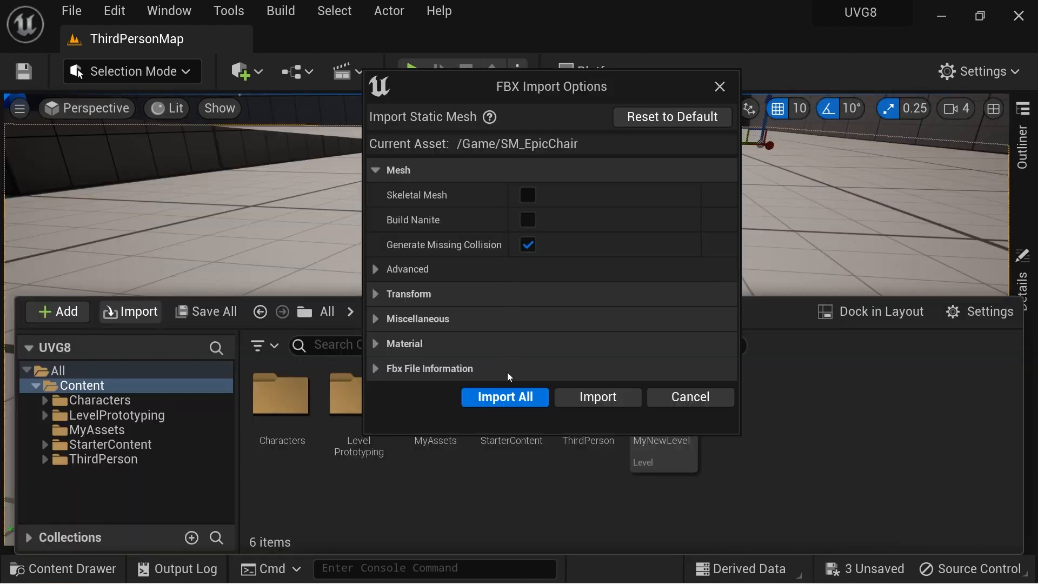
- Import all of SM_EpicChair with the default FBX import options
click(506, 397)
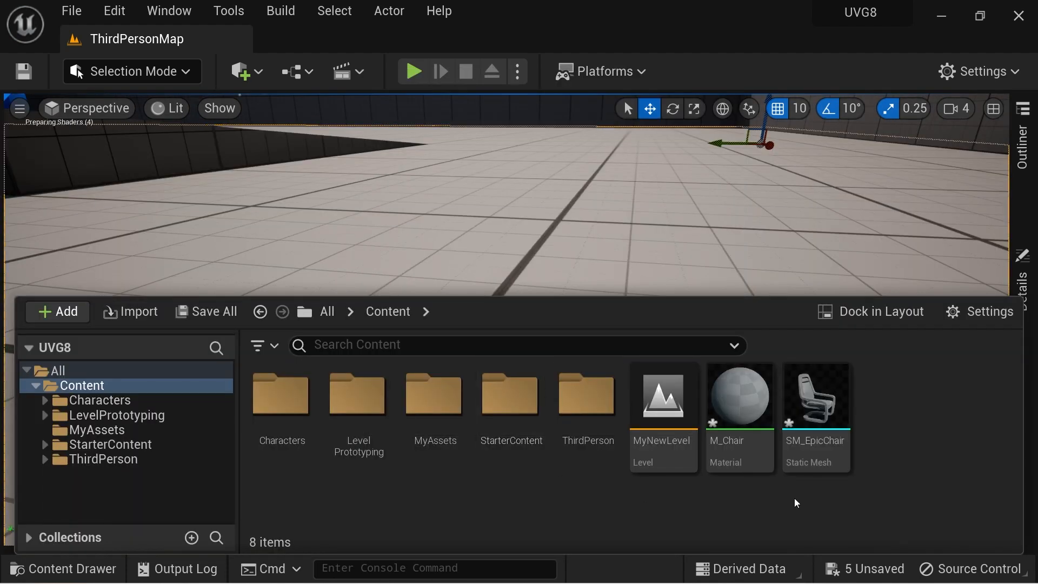
mouse_move(840, 418)
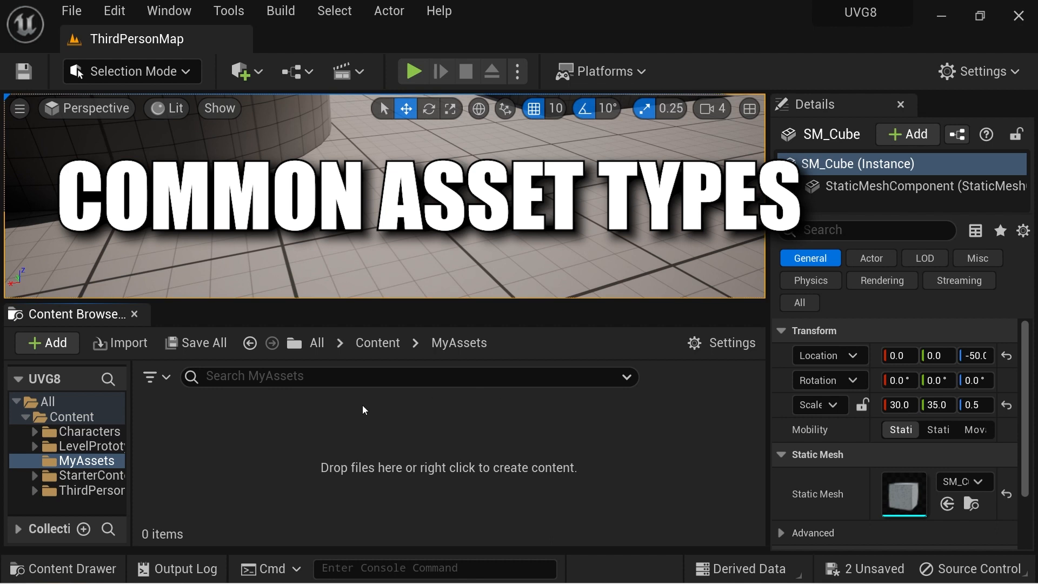
- Widen the folder tree and browse the project folders from LevelPrototyping to the expanded StarterContent folder
click(74, 436)
click(83, 449)
drag(131, 458, 187, 460)
click(140, 464)
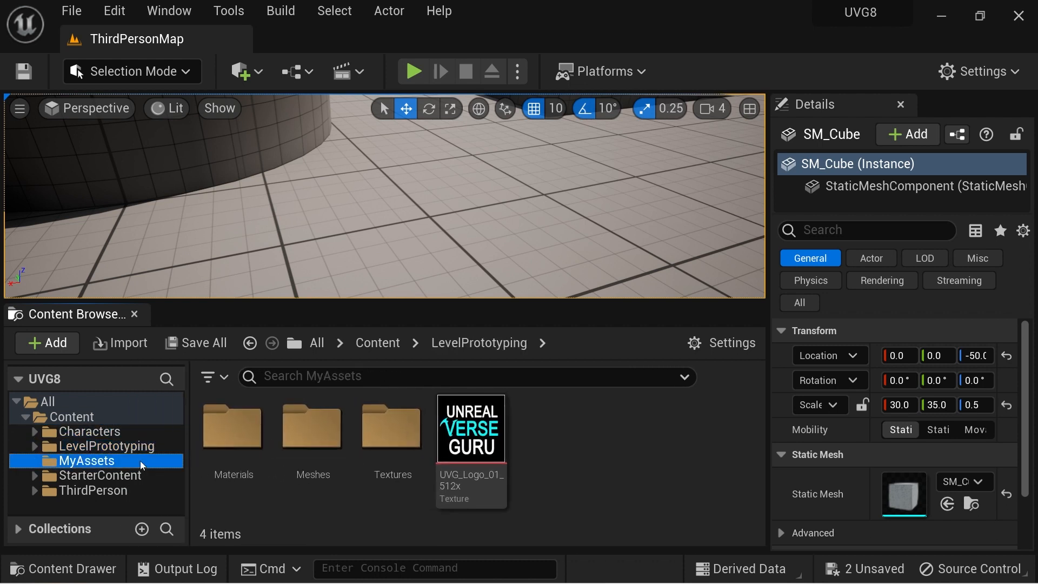
click(136, 475)
click(33, 476)
scroll(65, 495, down, 3)
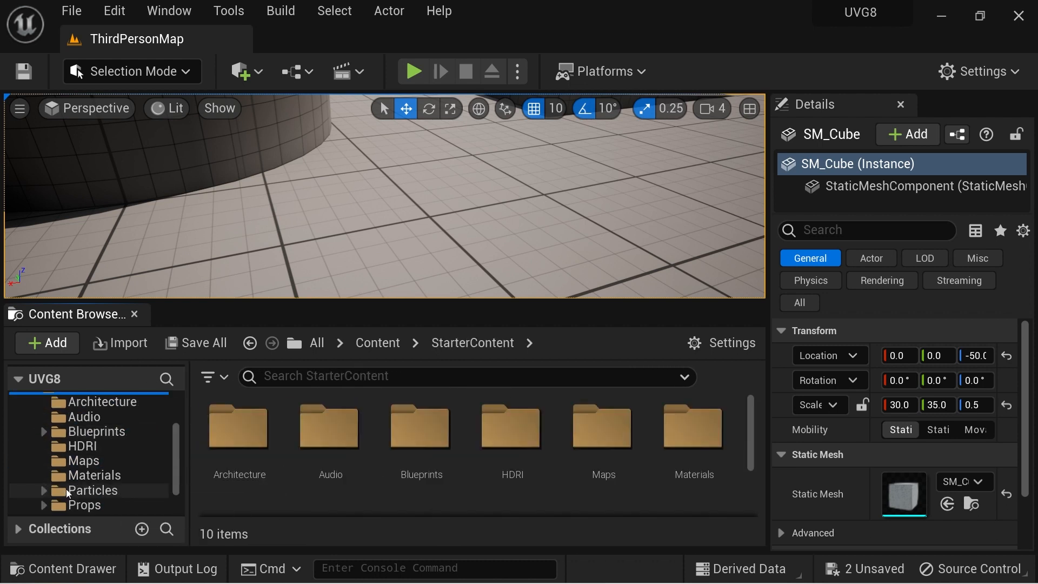
- Browse the StarterContent subfolders, including Particles, Props and Audio, and collapse the StarterContent folder
click(90, 475)
scroll(91, 475, down, 1)
click(114, 416)
scroll(116, 412, down, 1)
click(111, 449)
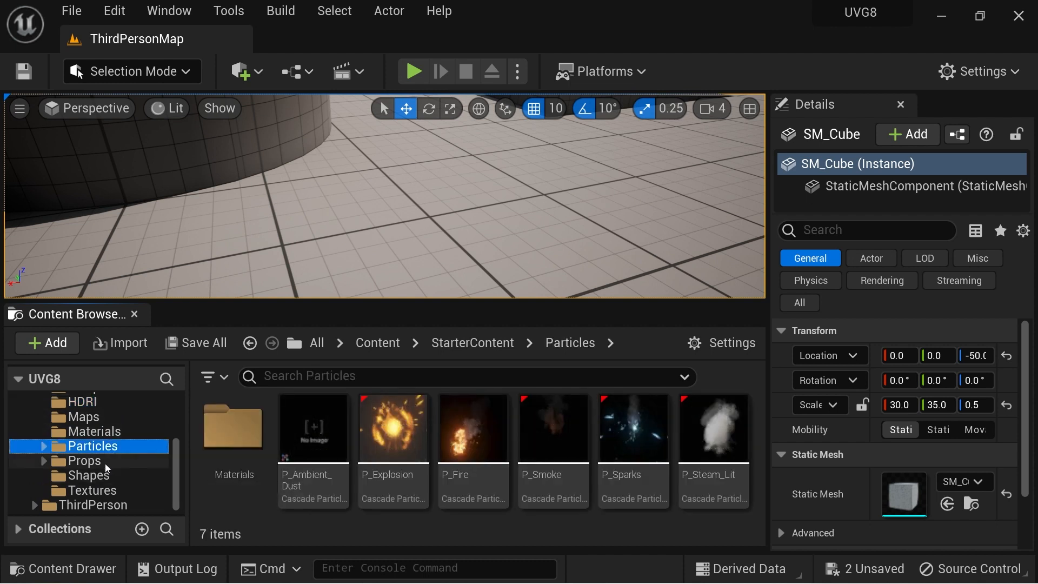
click(106, 463)
click(109, 490)
click(112, 464)
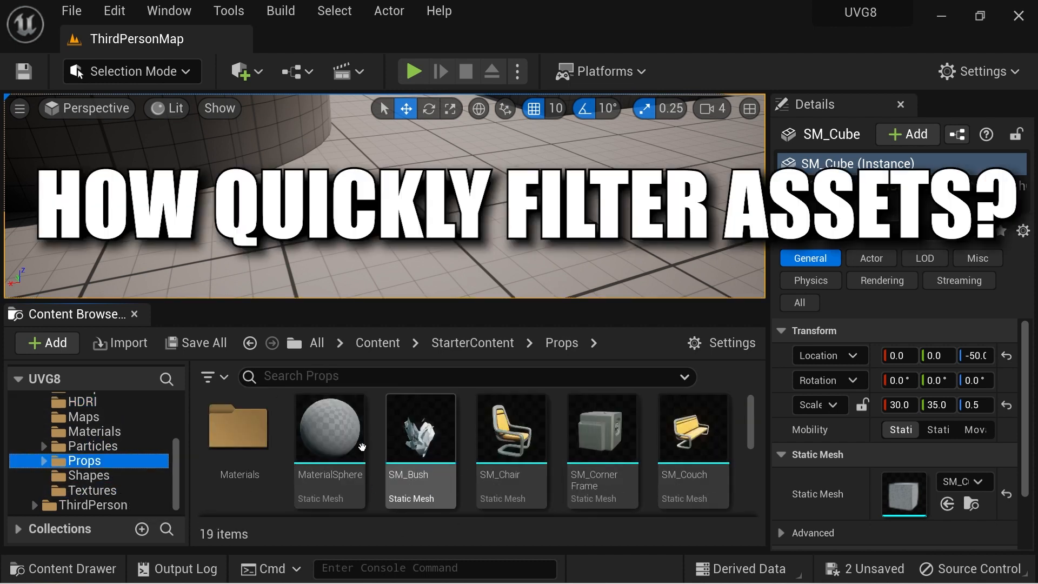
click(94, 431)
scroll(96, 459, up, 3)
click(96, 460)
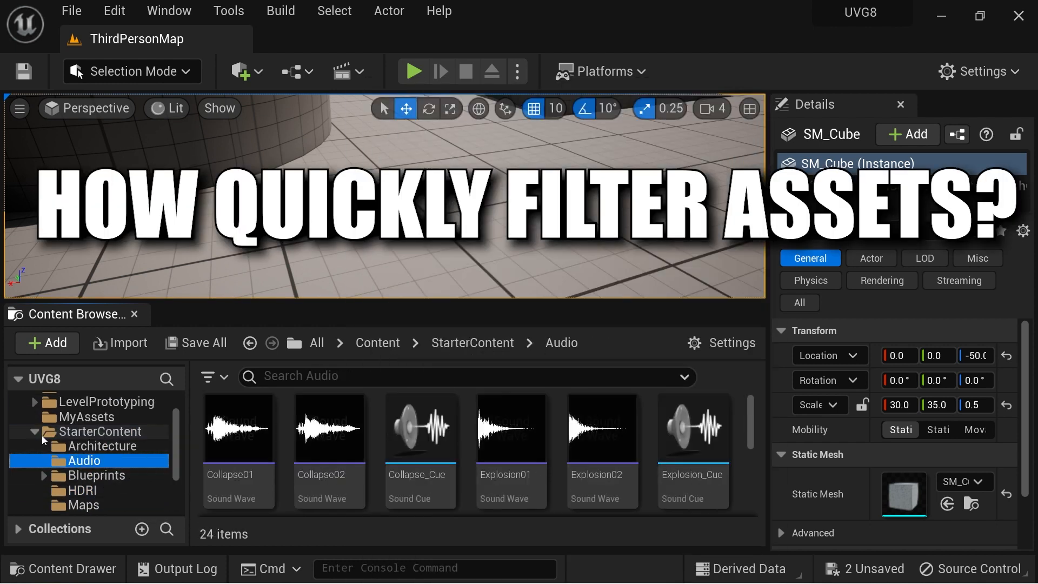
click(44, 433)
scroll(47, 436, up, 3)
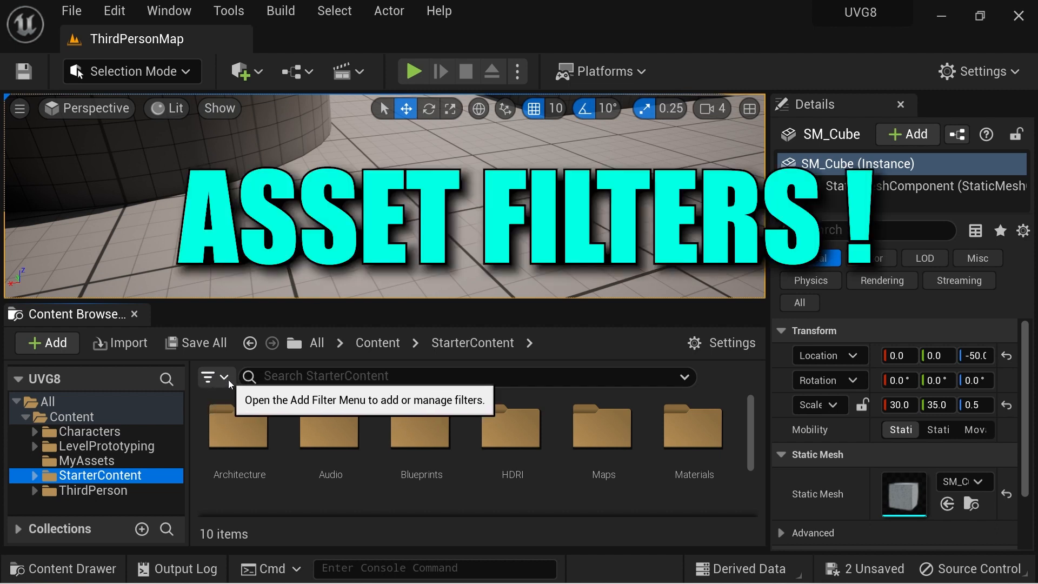
- Examine the available asset filters for StarterContent, including the common, type and custom filters
click(223, 377)
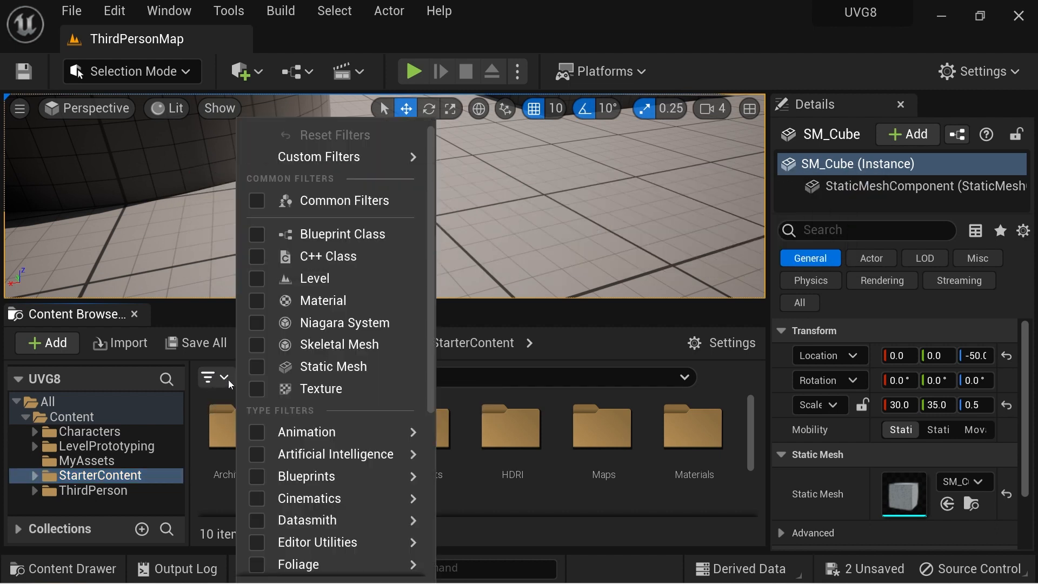
scroll(424, 497, down, 6)
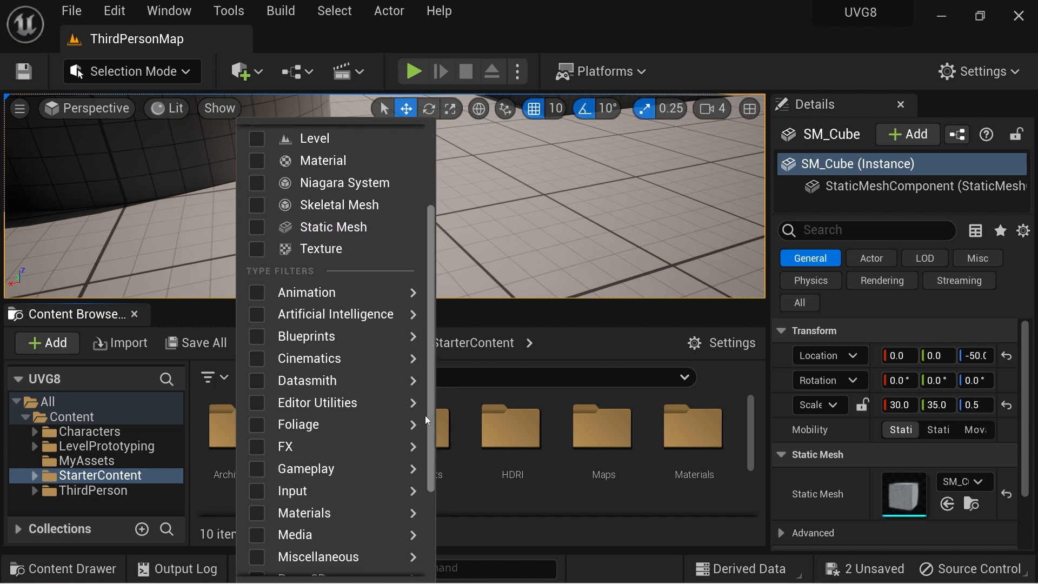
scroll(425, 496, down, 1)
drag(433, 541, 435, 324)
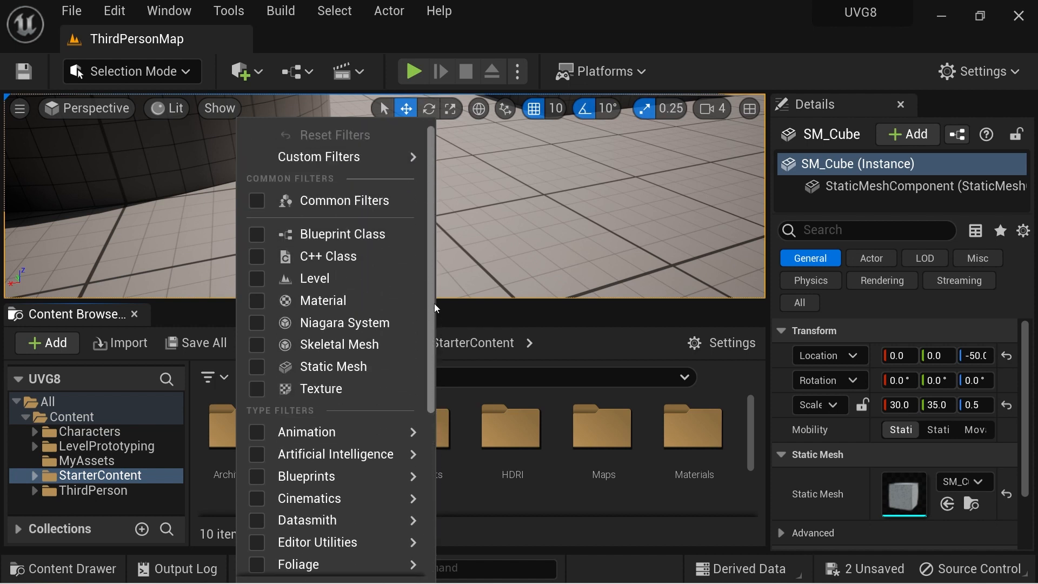
mouse_move(396, 437)
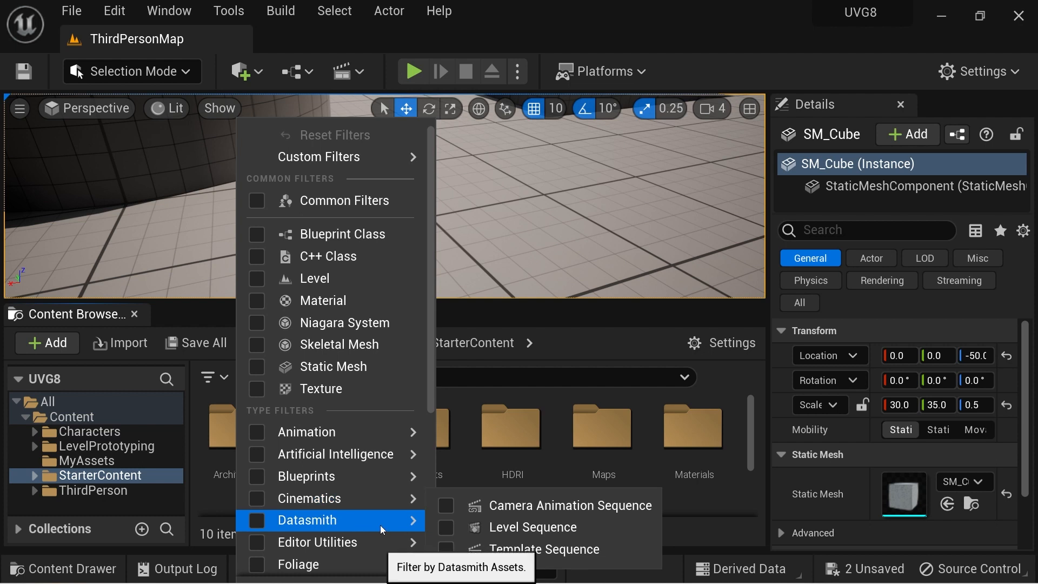
mouse_move(323, 164)
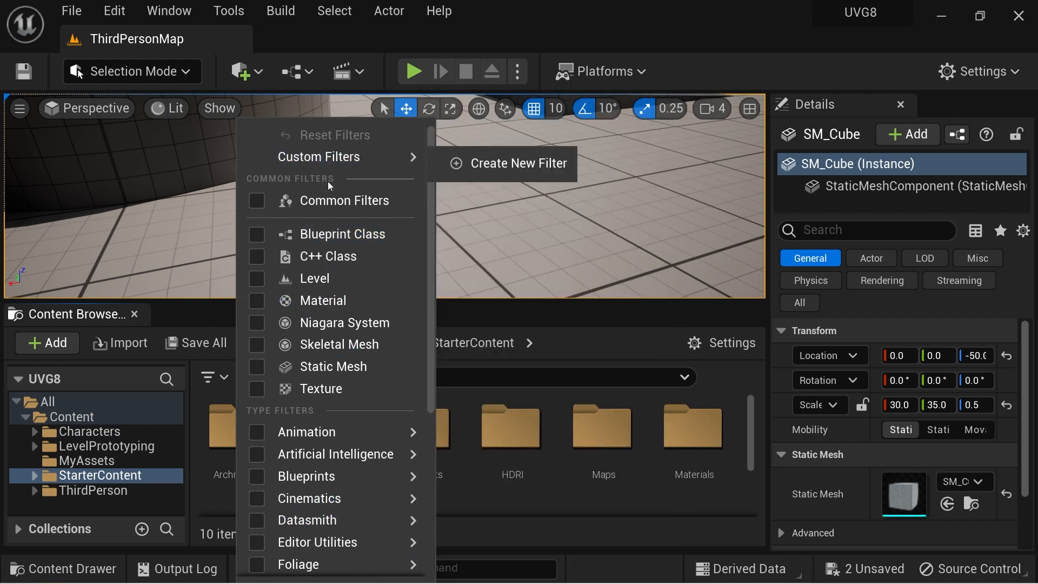
- Enable all Common Filters for the asset view and widen the filter list so the filter names are readable
click(311, 210)
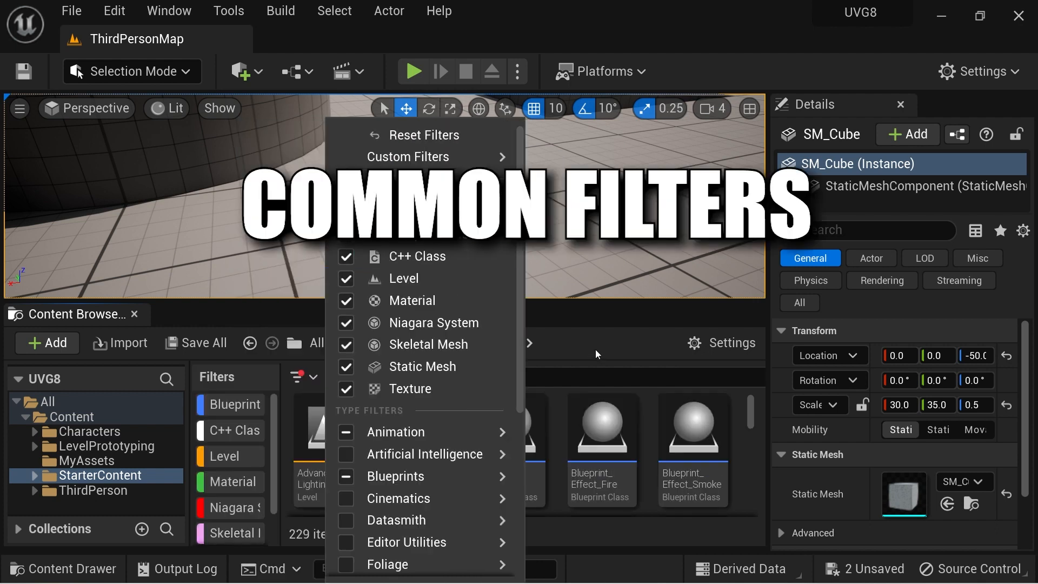
click(597, 354)
drag(280, 385, 338, 385)
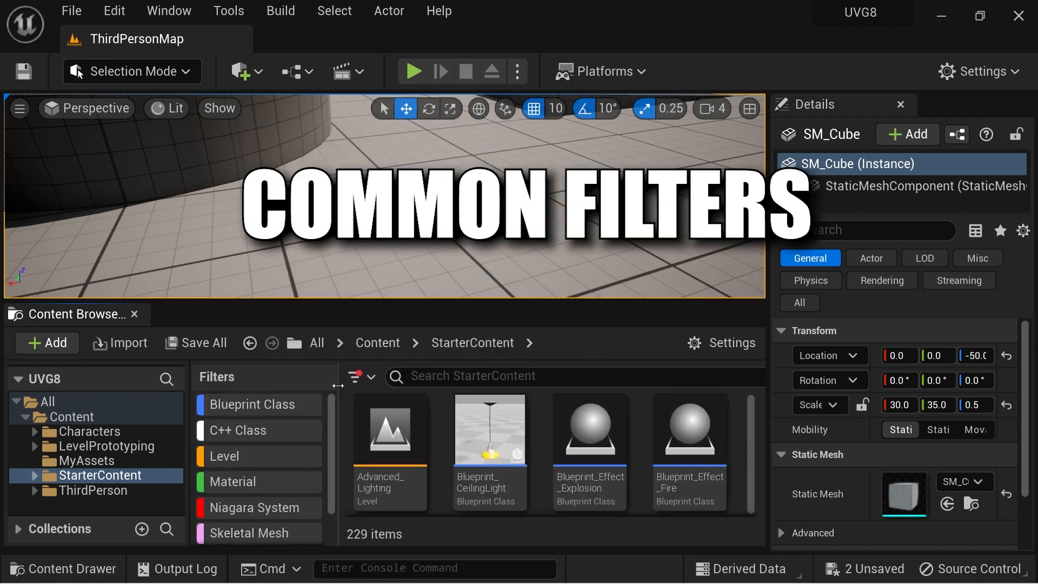
- Apply the filters to the whole Content folder and narrow the folder tree
click(95, 420)
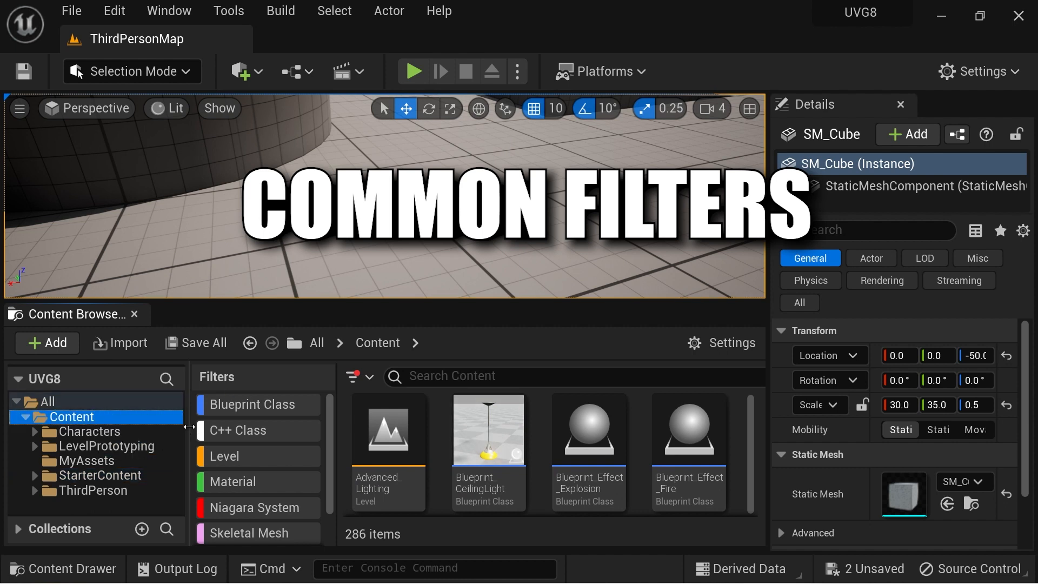
drag(189, 427, 174, 427)
scroll(311, 426, down, 2)
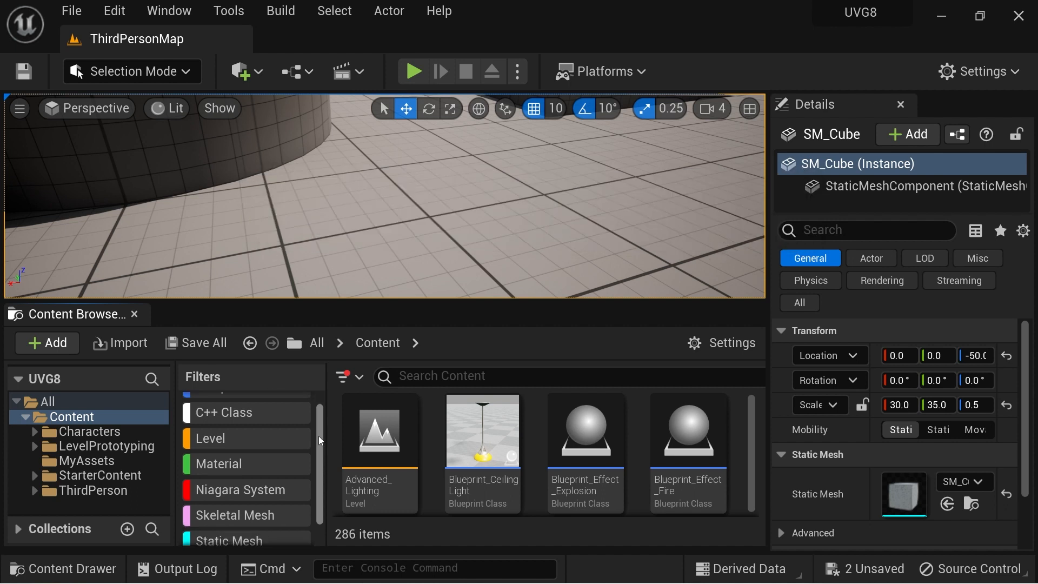
scroll(315, 410, up, 2)
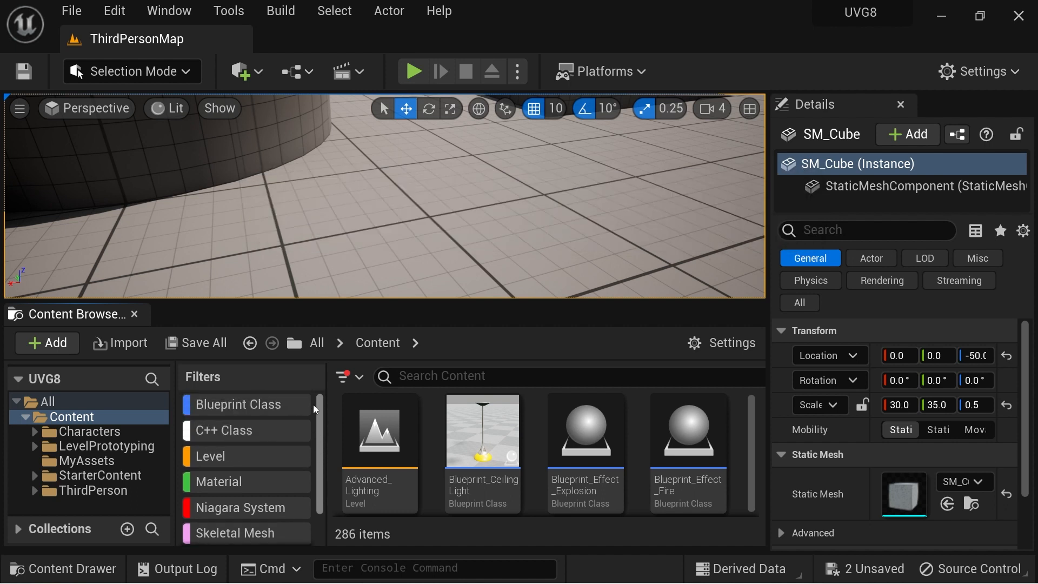
- Switch between All and the Content folder to compare their filtered assets
click(722, 344)
click(734, 350)
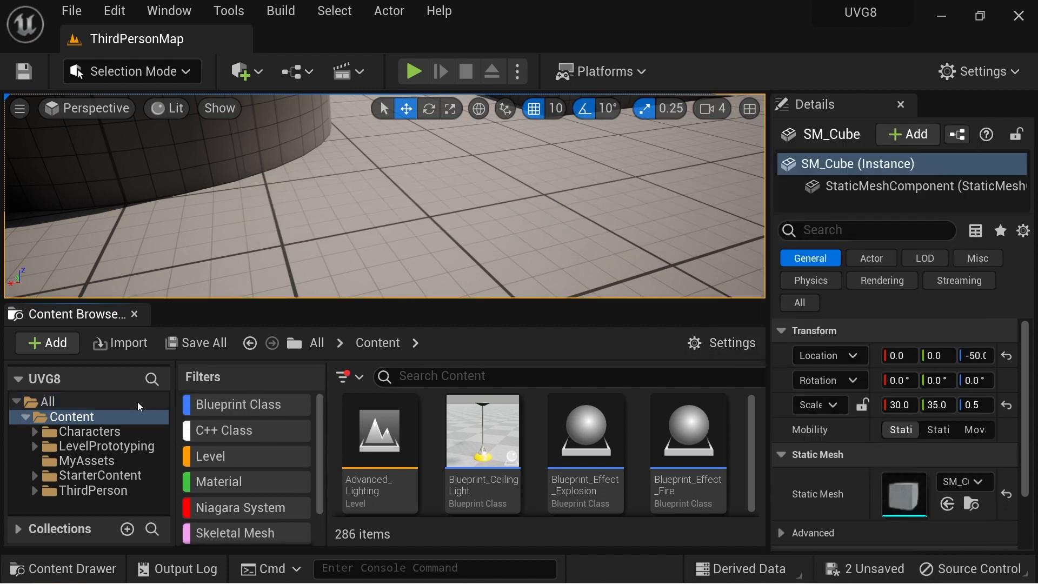
click(48, 400)
click(59, 414)
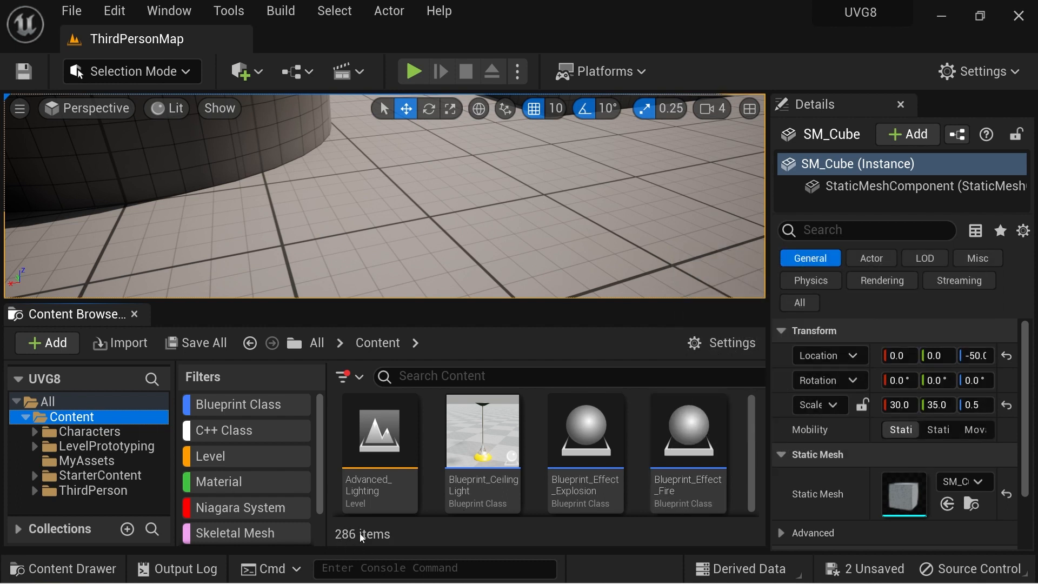
- Set the filter display to Horizontal and enlarge the Content Browser's height
click(755, 356)
scroll(874, 306, down, 1)
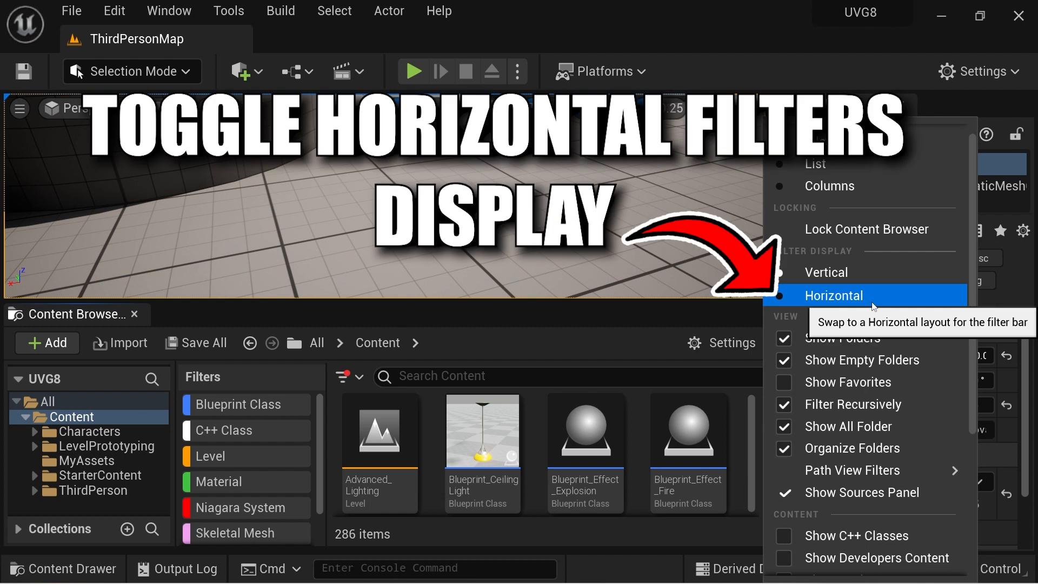
click(874, 306)
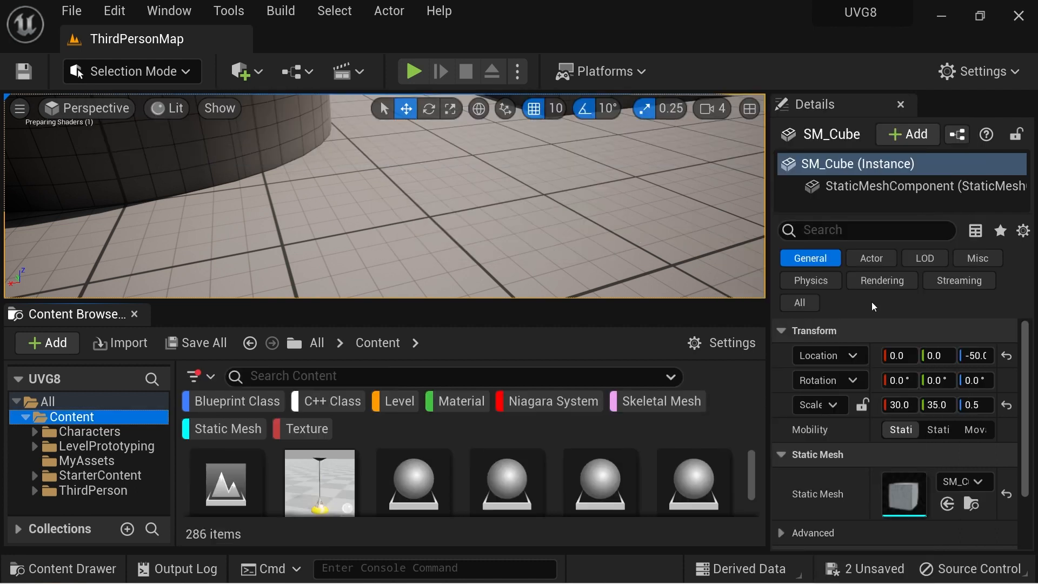
drag(576, 301, 574, 224)
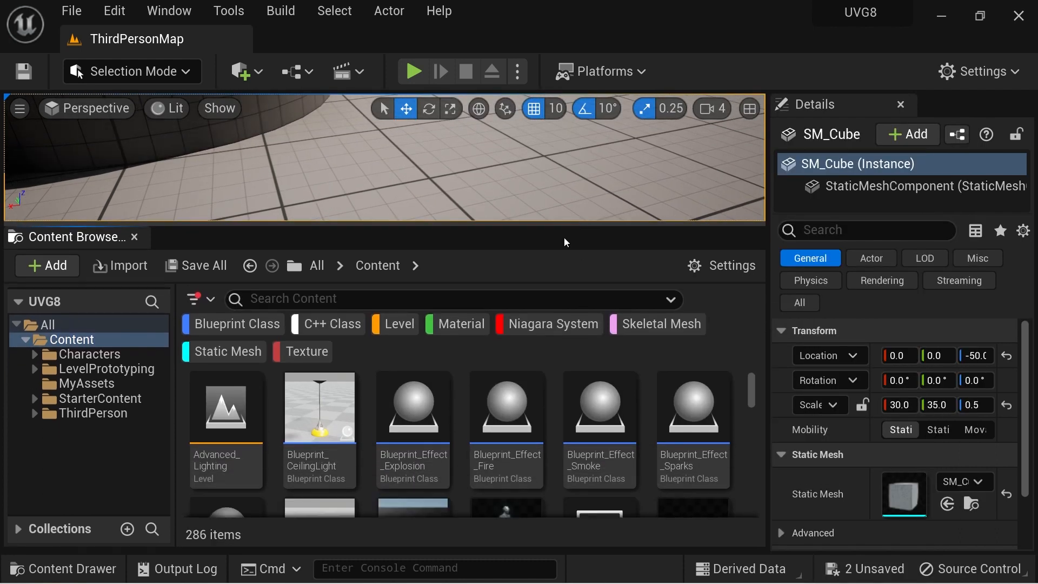
- Turn off every common filter except Texture and browse the texture assets in the Content folder
click(345, 325)
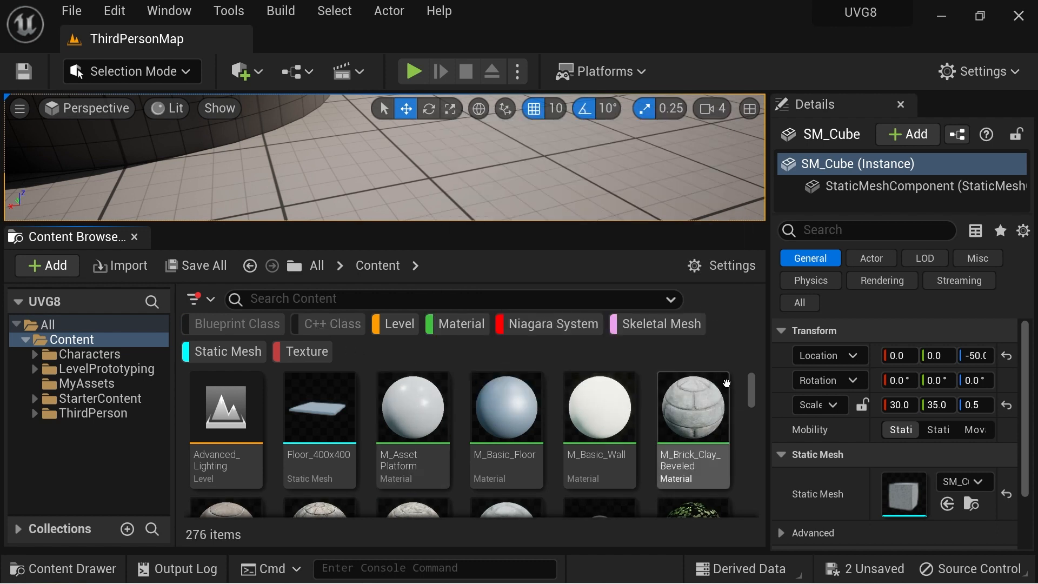
mouse_move(751, 390)
mouse_down()
mouse_move(752, 427)
mouse_move(752, 386)
mouse_up()
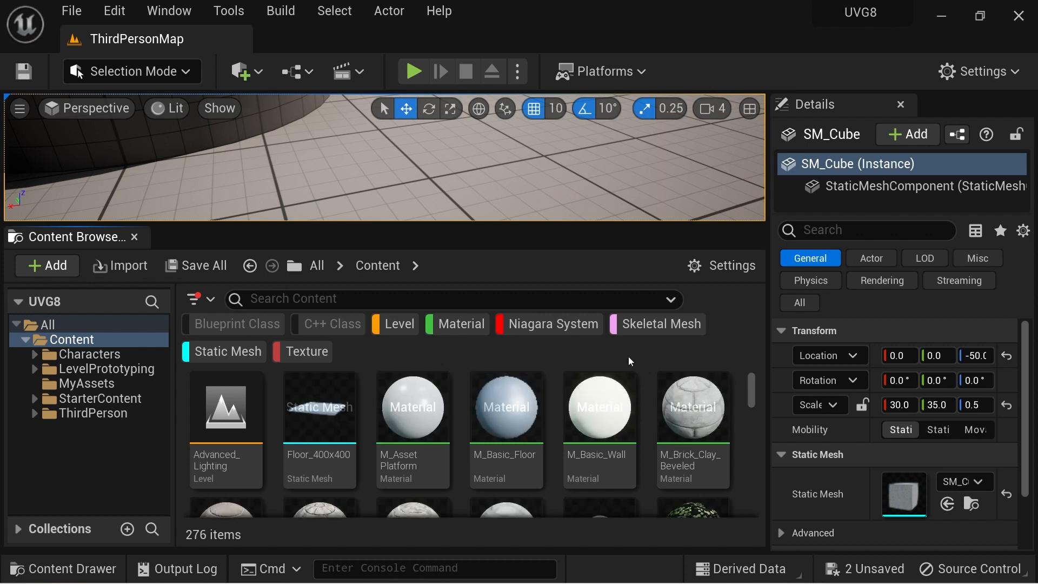
click(395, 324)
click(457, 324)
click(538, 328)
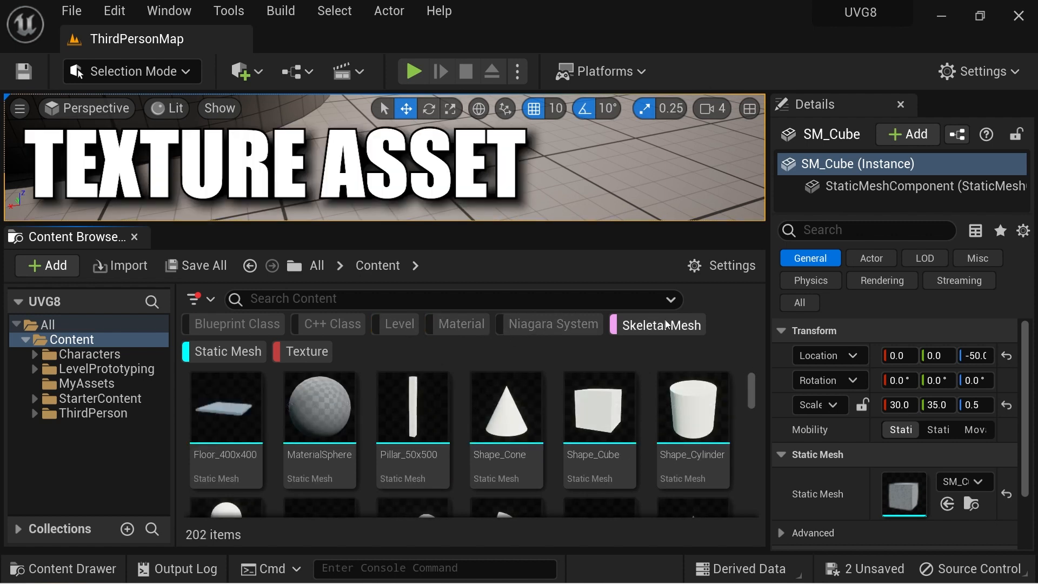
click(245, 353)
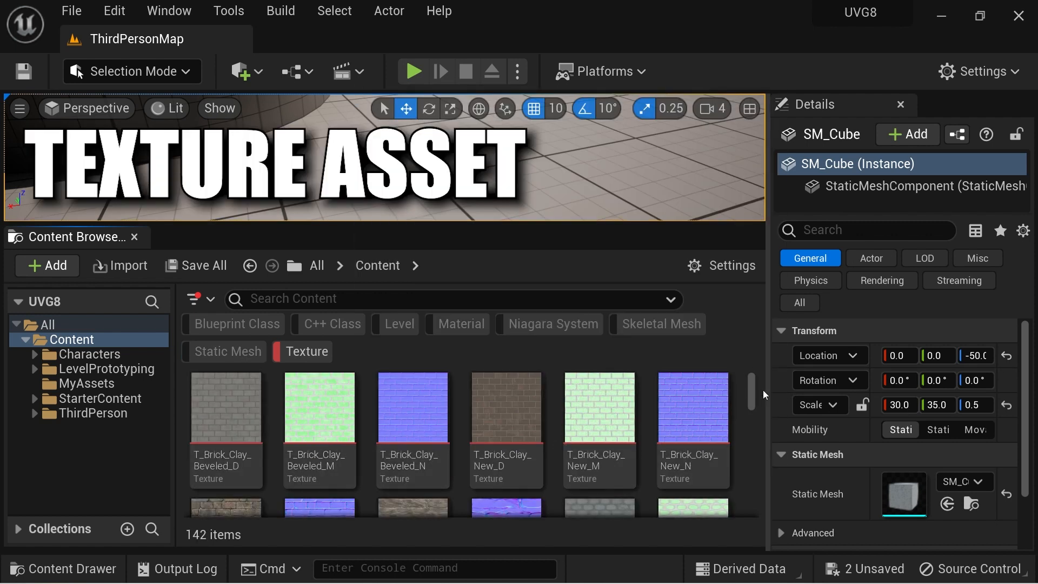
scroll(757, 401, down, 2)
scroll(756, 400, down, 5)
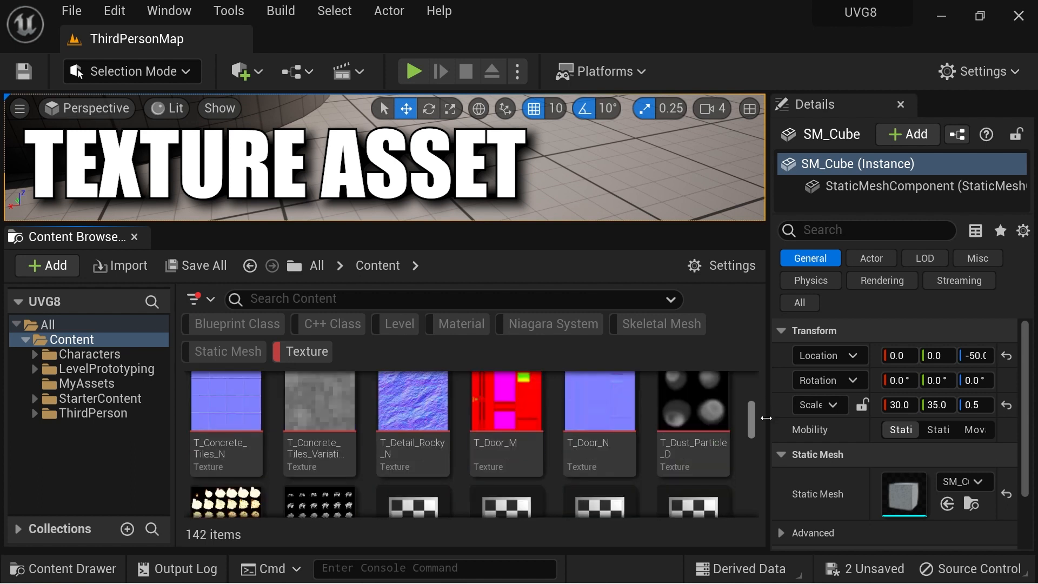
- Open the T_Brick_Clay_Old_D and T_Brick_Cut_Stone_D textures one after the other to view them, closing each editor
scroll(757, 414, up, 2)
mouse_move(521, 414)
click(237, 480)
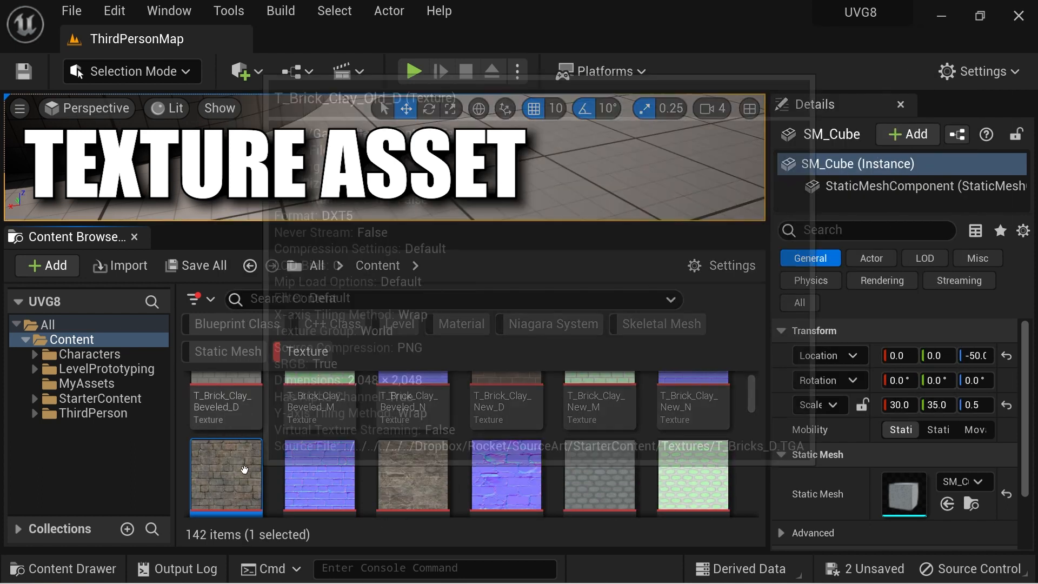
double_click(237, 480)
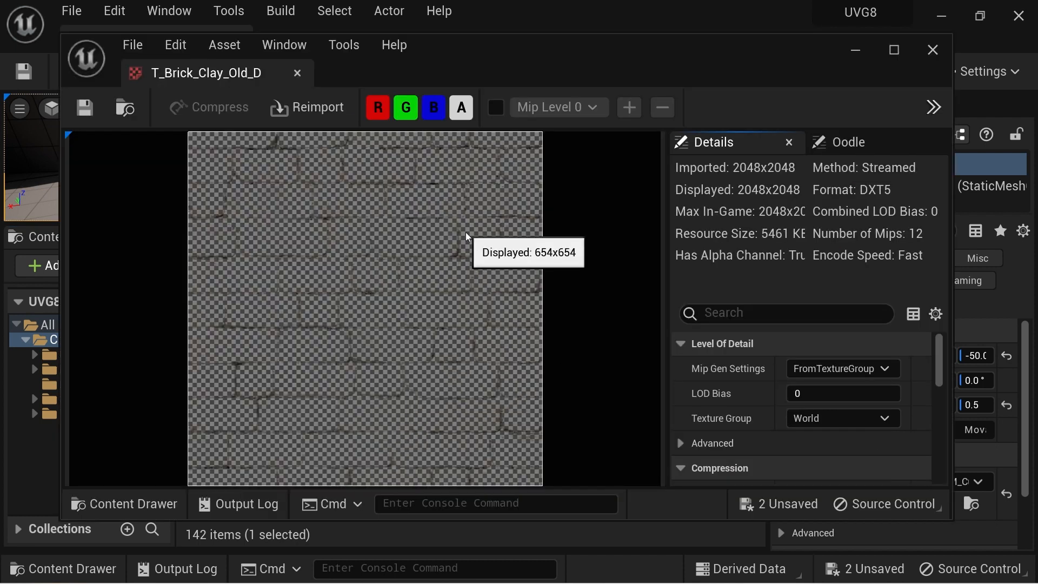
click(933, 50)
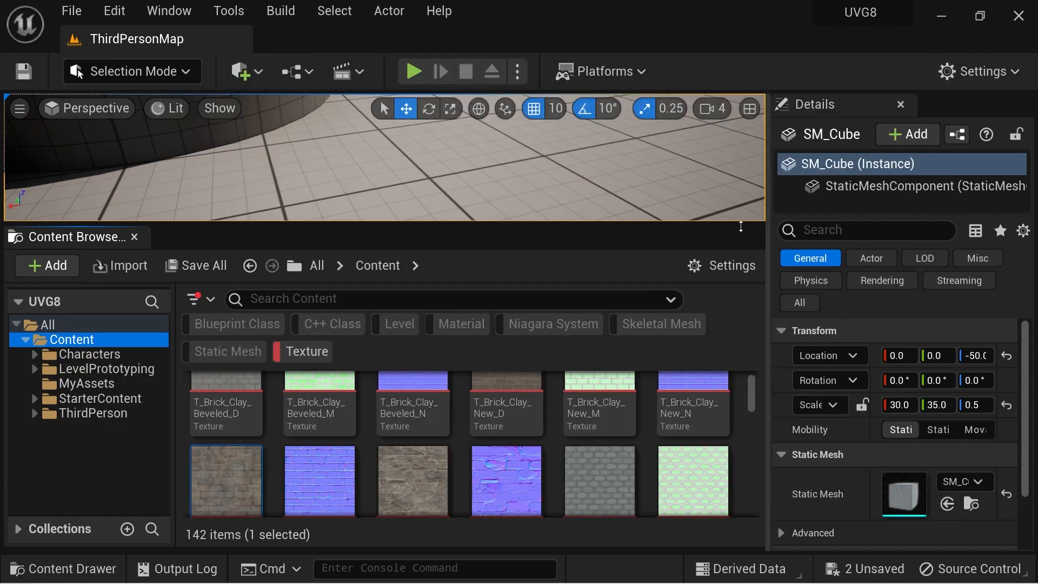
double_click(419, 455)
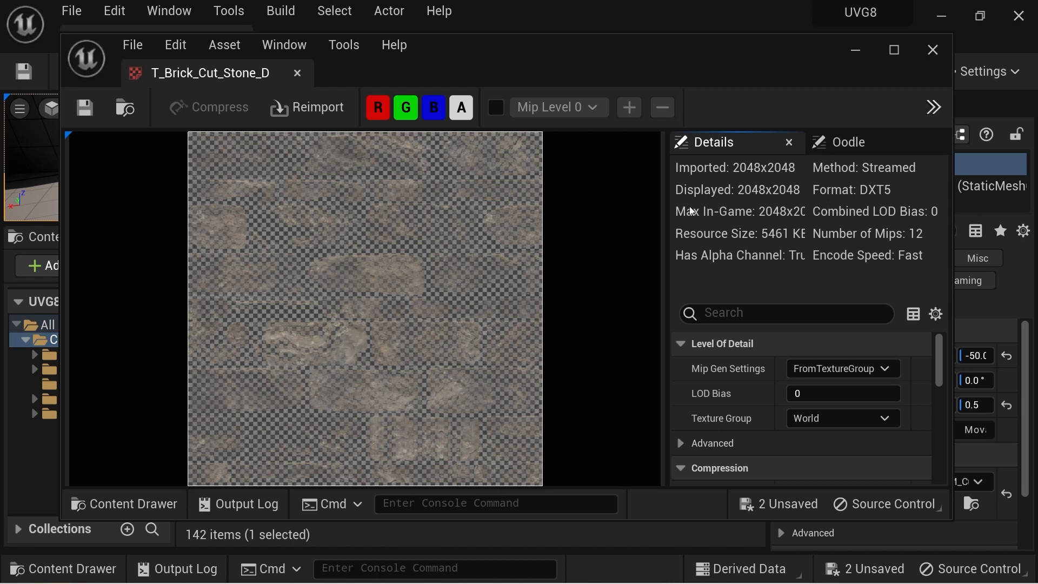
click(933, 50)
- View the T_Bush_D and T_CobbleStone_Rough_D textures in the texture editor, closing each one
scroll(540, 443, down, 2)
double_click(420, 410)
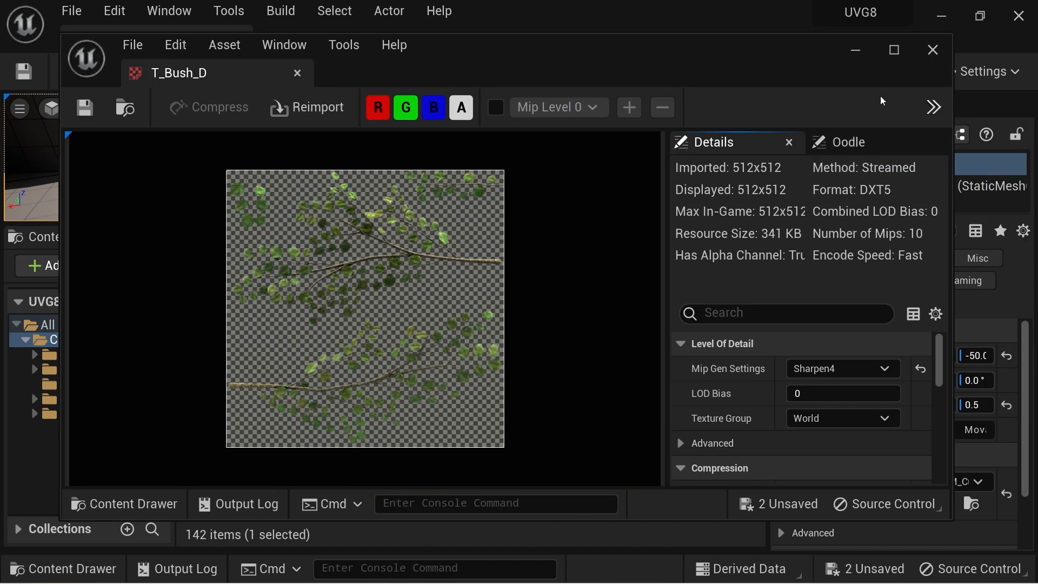
click(933, 50)
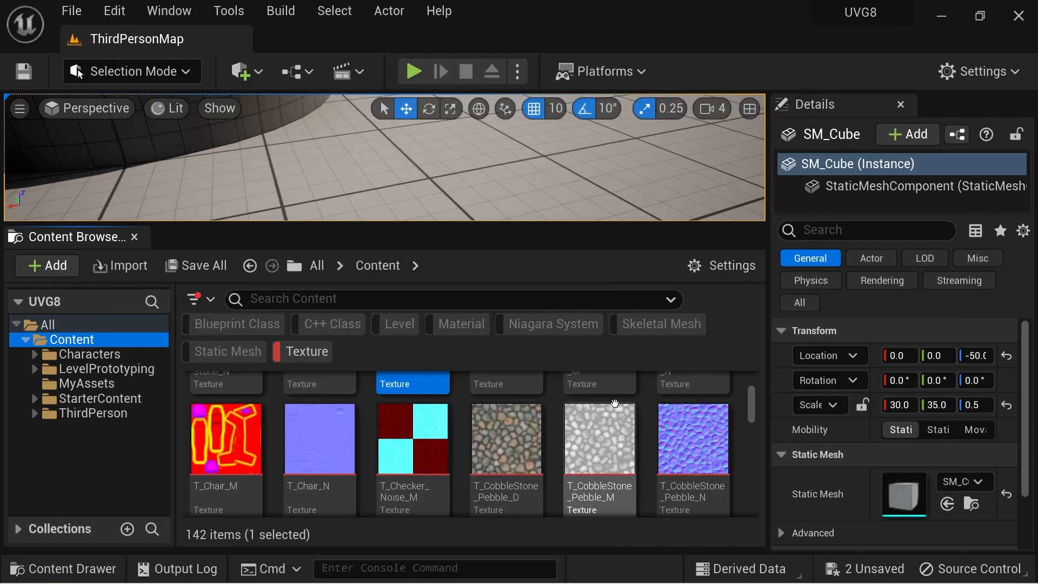
scroll(615, 403, down, 1)
double_click(226, 427)
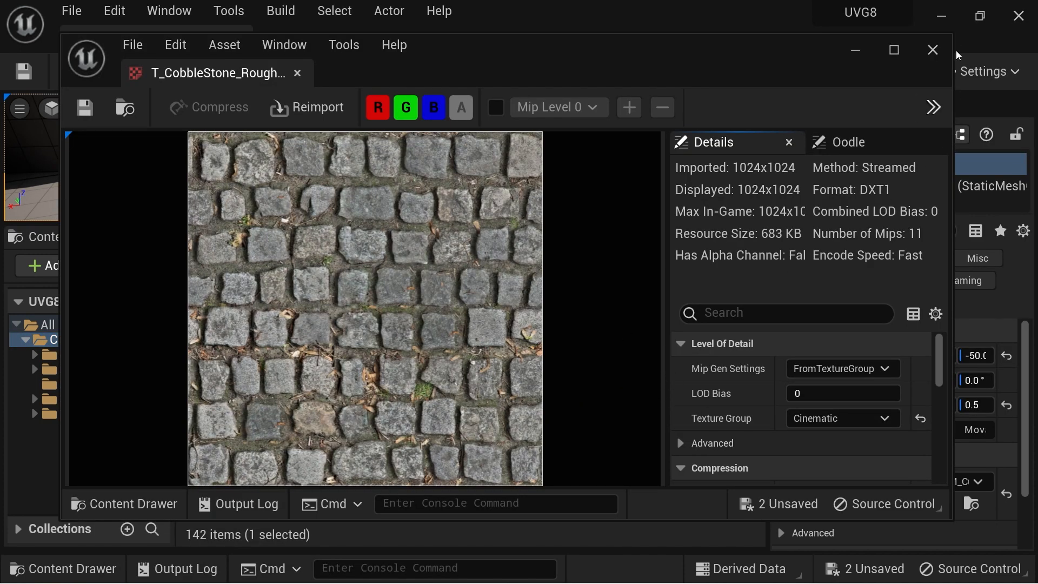
click(933, 47)
- Reopen T_CobbleStone_Rough_D, examine its dimensions and its settings down to Compositing, and close the texture editor
scroll(644, 432, down, 2)
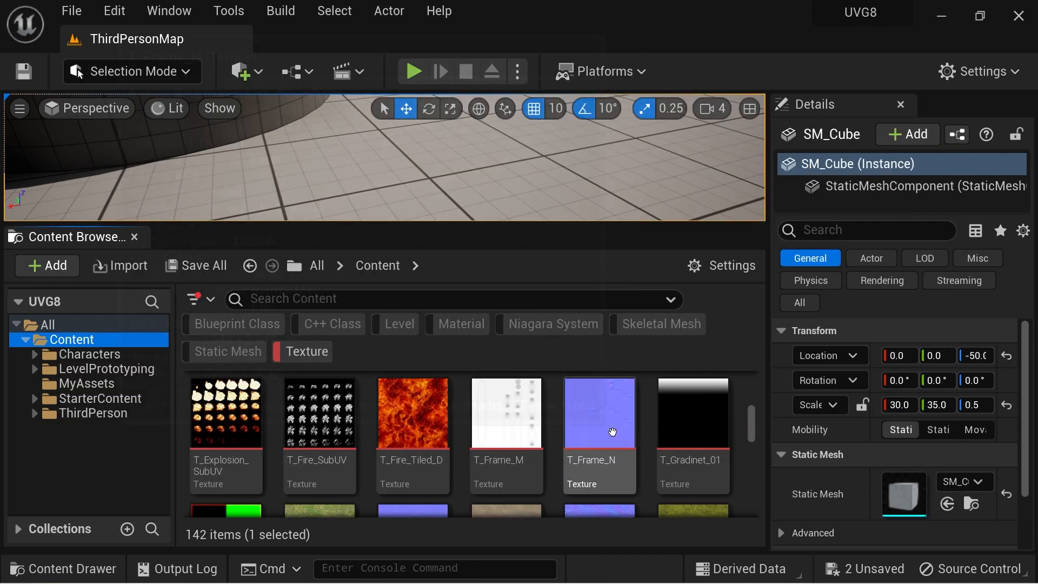
scroll(286, 426, up, 1)
scroll(287, 425, down, 4)
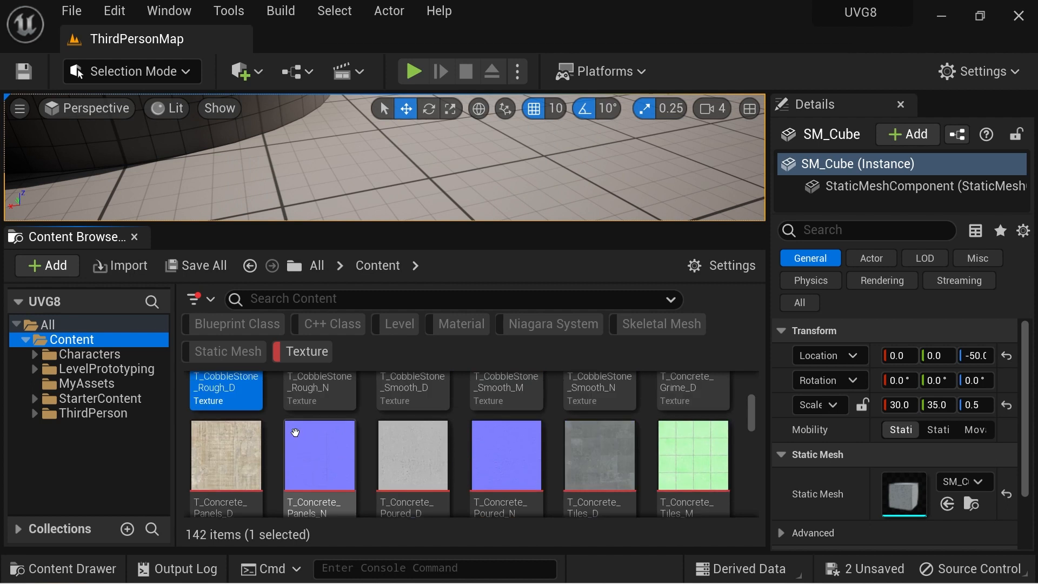
double_click(405, 411)
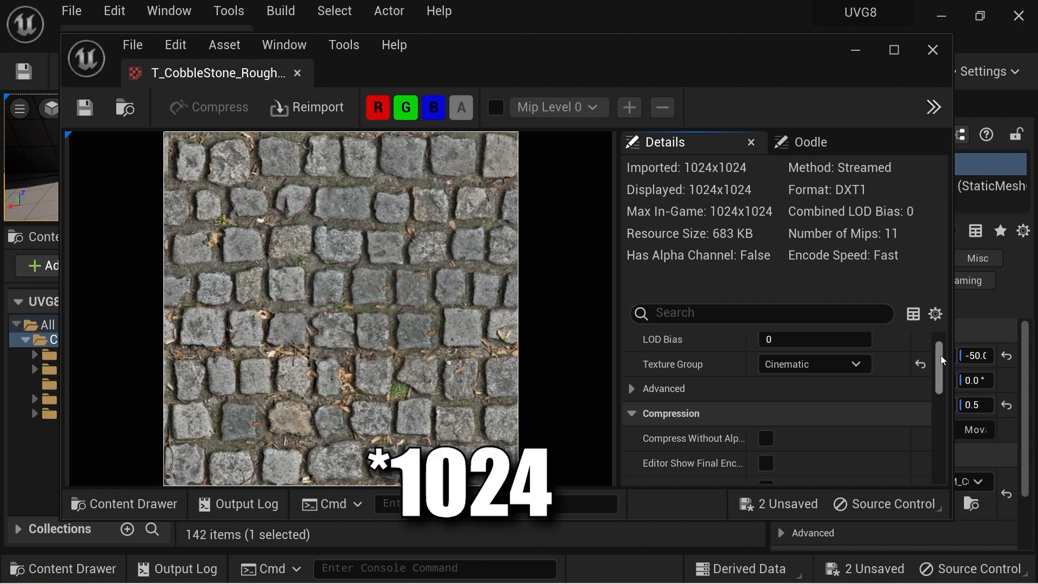
scroll(941, 360, down, 15)
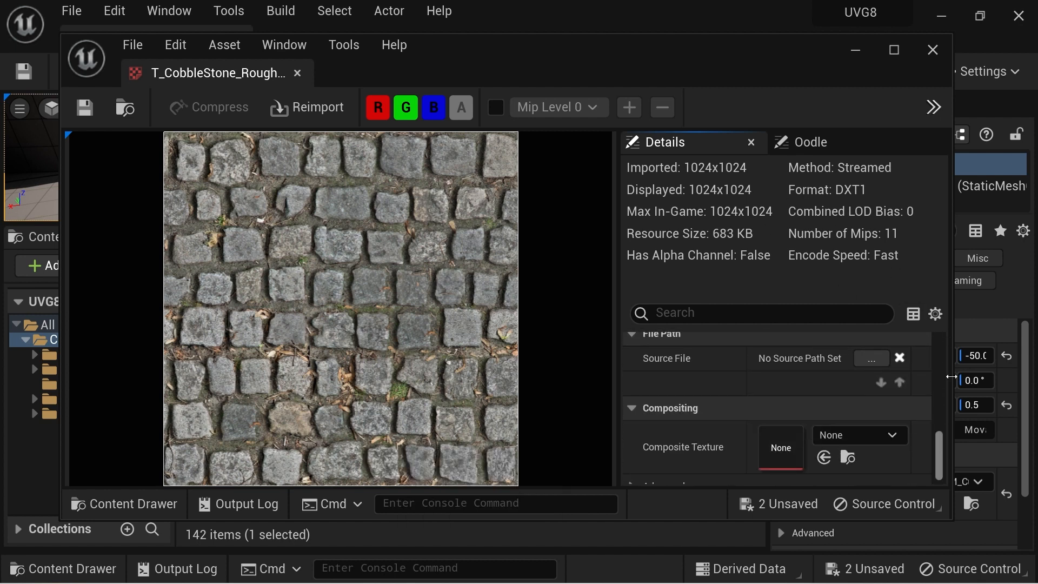
click(934, 50)
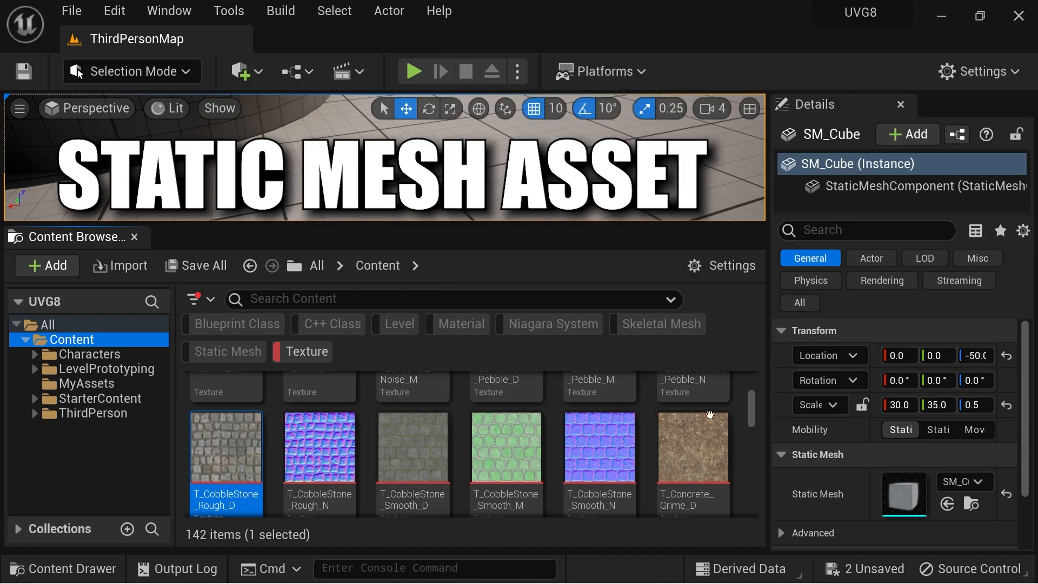
- Replace the Texture filter with the Static Mesh filter for the Content folder
scroll(755, 403, up, 2)
click(311, 349)
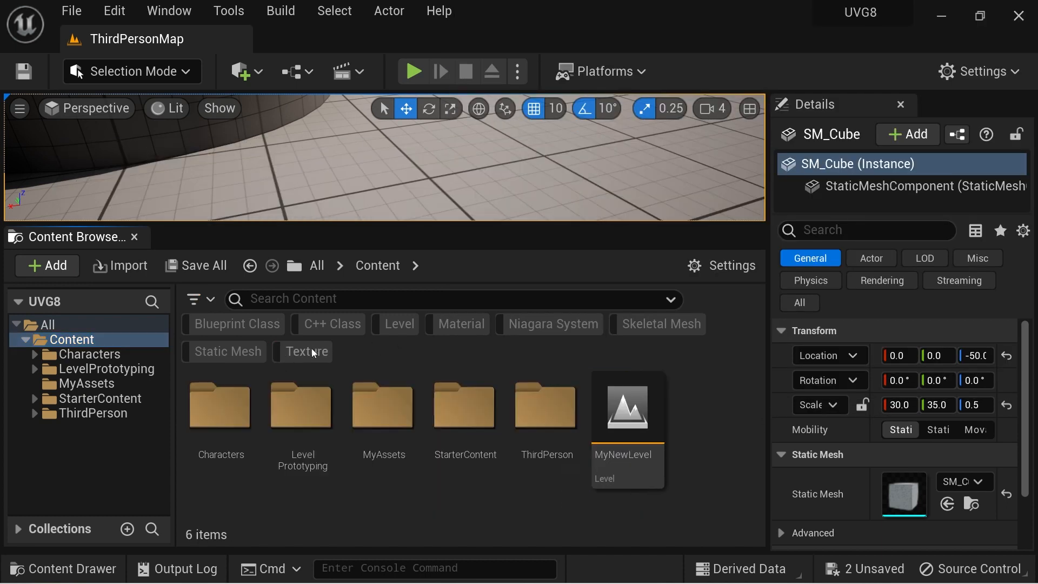
click(216, 354)
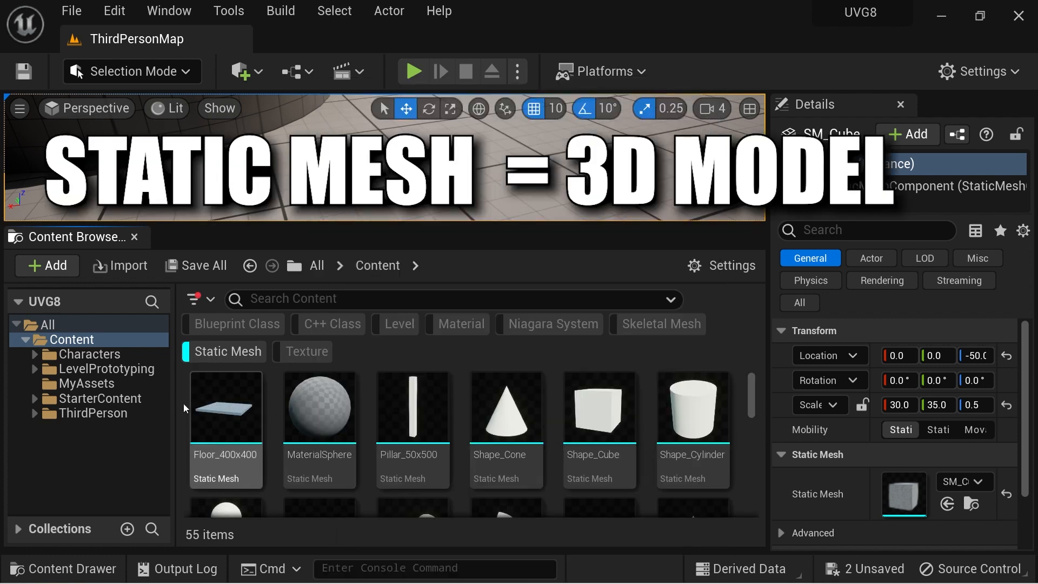
- Open the Floor_400x400 static mesh in its editor, inspect the 3D model from different angles and close it
drag(192, 403, 200, 401)
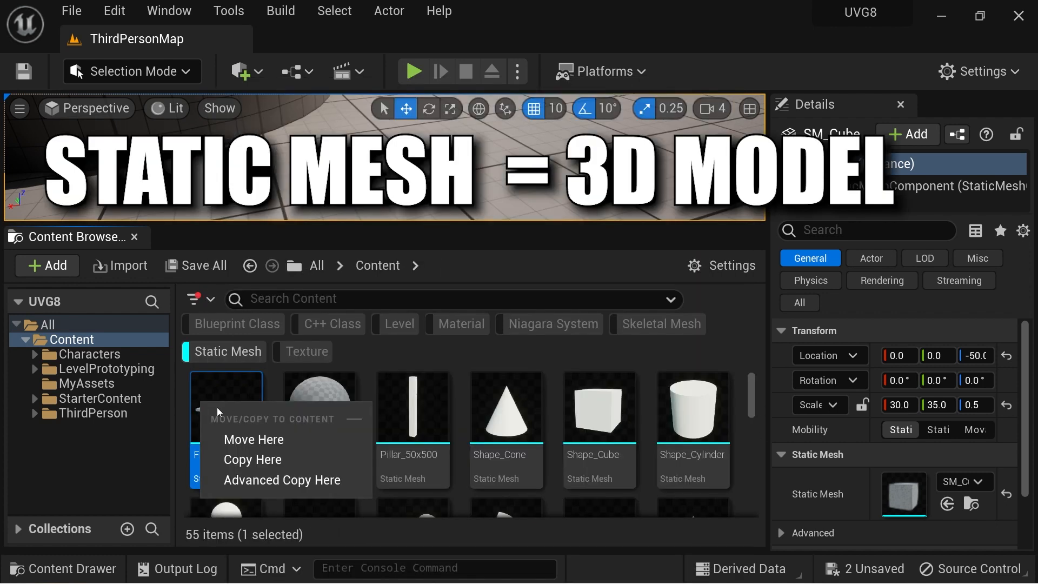
click(203, 396)
double_click(204, 400)
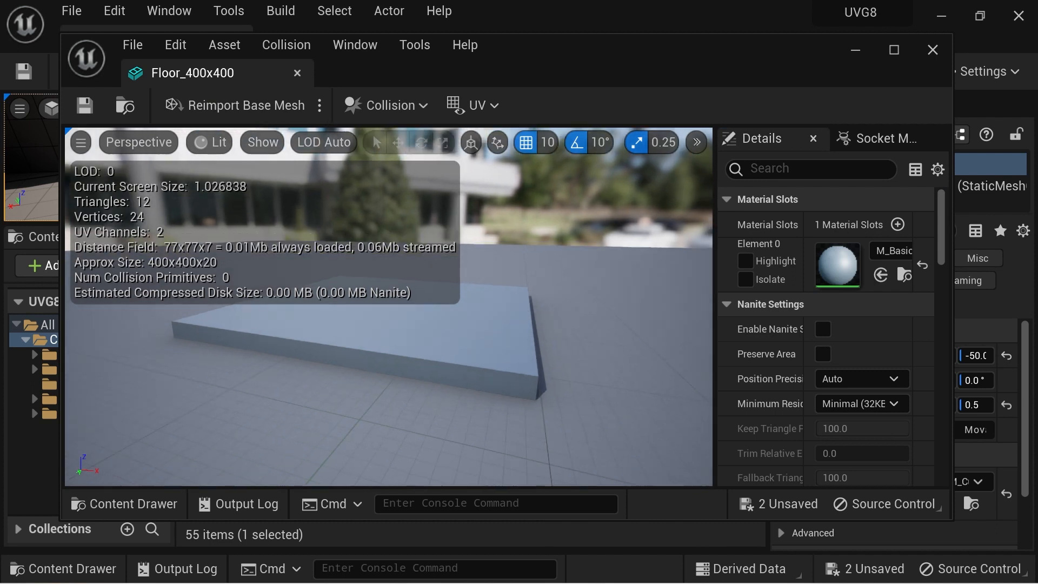
drag(388, 325, 487, 271)
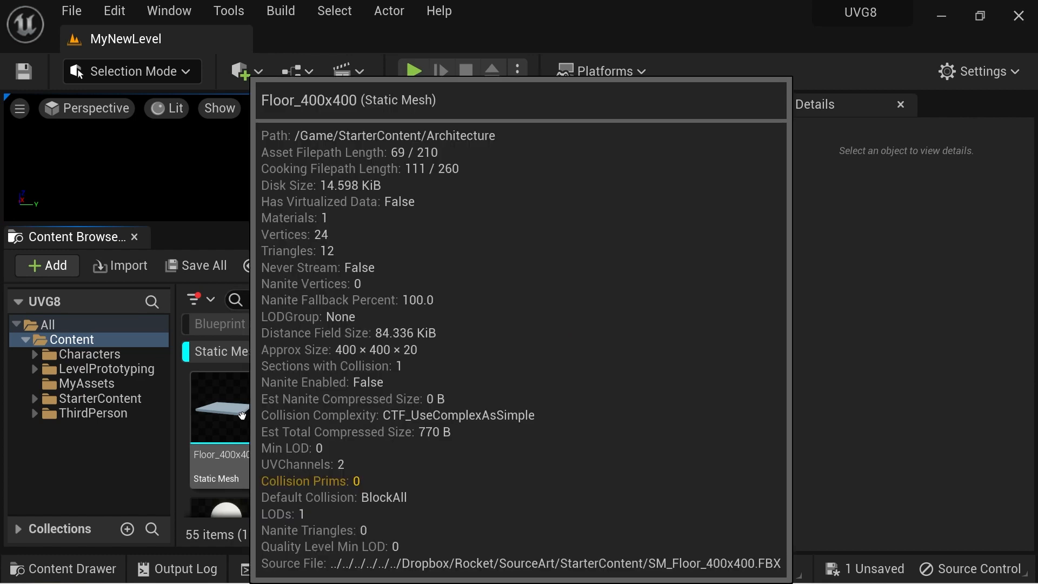
double_click(241, 415)
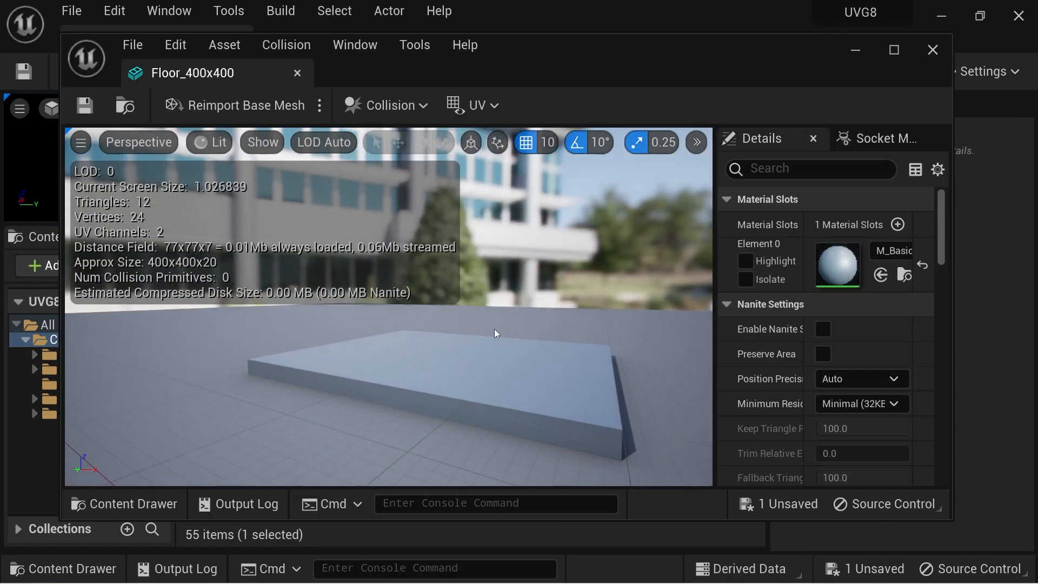
click(297, 72)
- Place the Floor_400x400 mesh in MyNewLevel and enlarge the level viewport to view it
drag(318, 253, 398, 178)
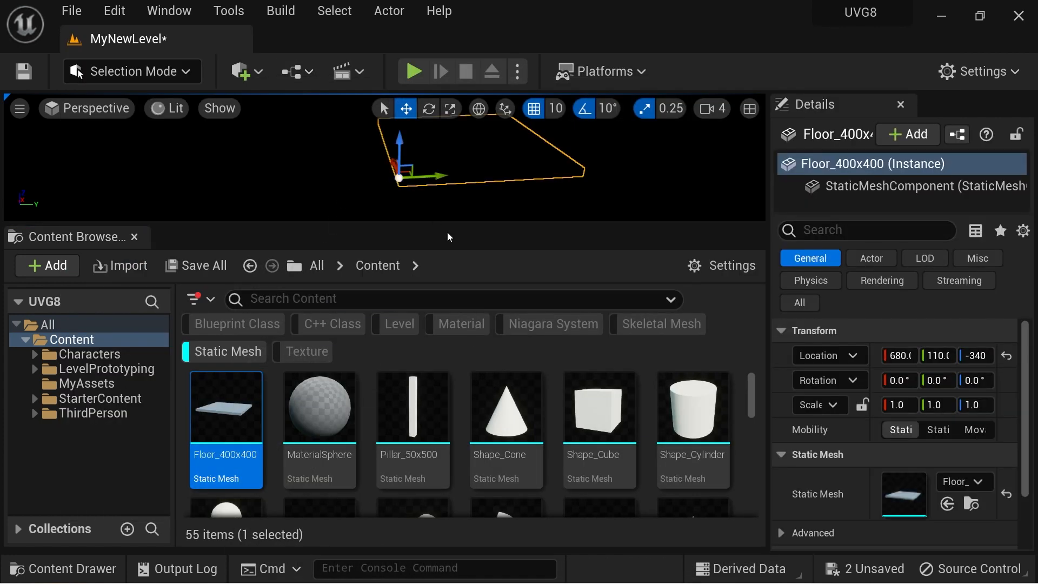
drag(703, 235, 703, 404)
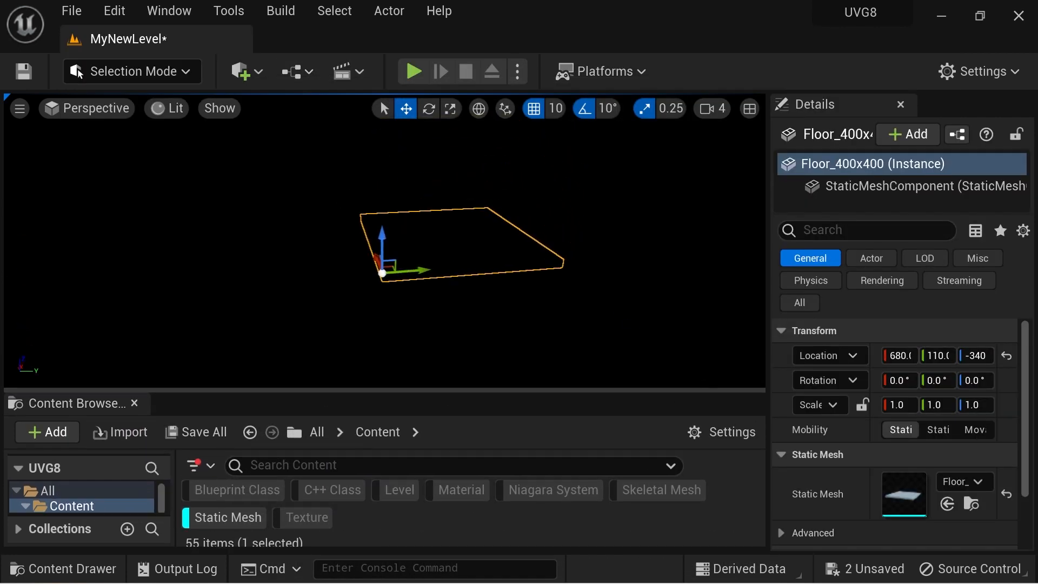
right_drag(638, 302, 619, 301)
scroll(619, 302, up, 4)
alt+drag(630, 264, 665, 234)
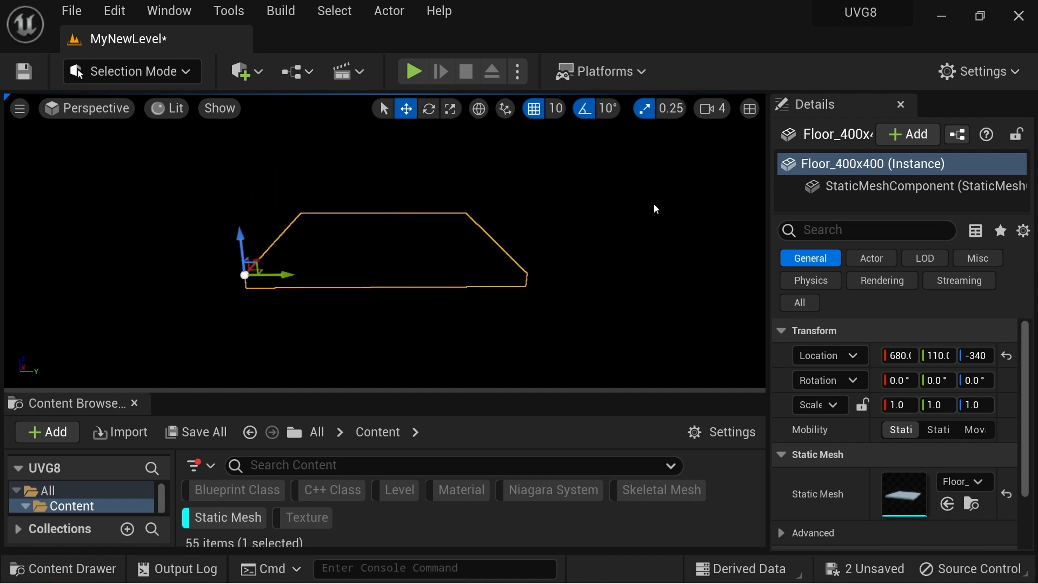
- Show Outliner 1 above the Details panel and increase its height
click(169, 12)
mouse_move(257, 157)
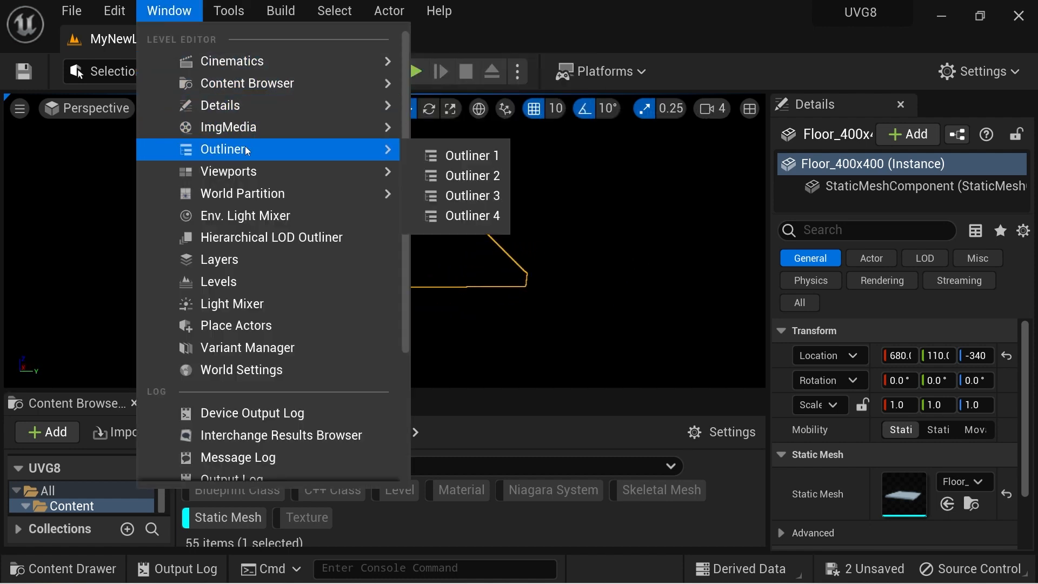
click(432, 157)
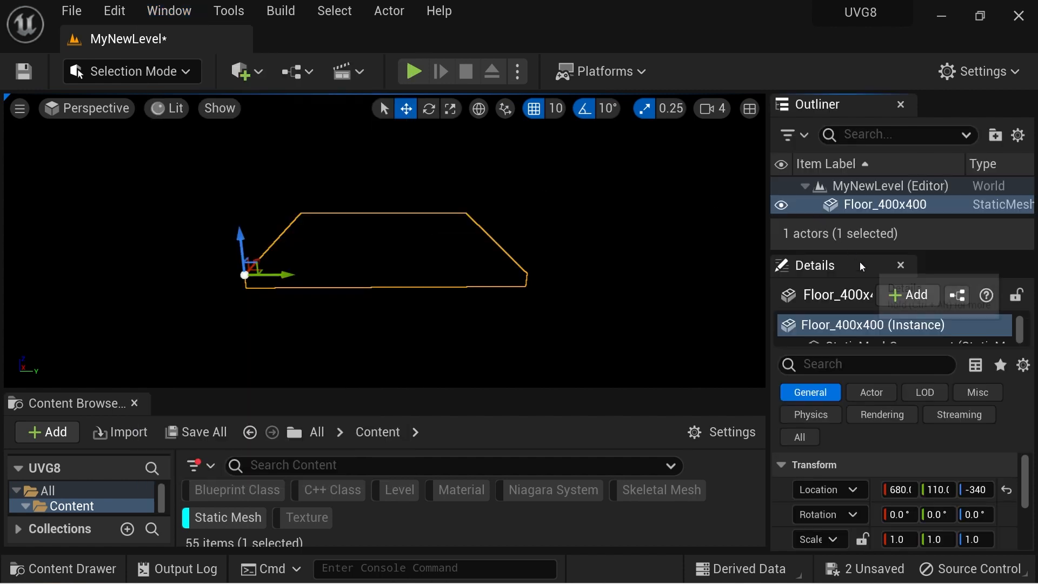
drag(856, 252, 856, 357)
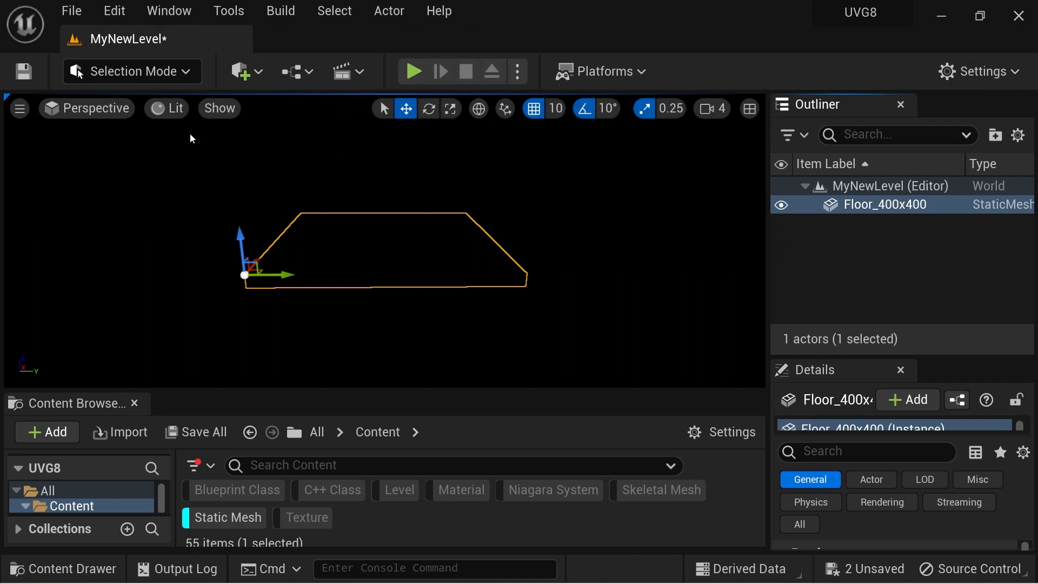
- Switch the level viewport's view mode to Unlit and view the floor mesh from one of its corners
click(100, 111)
click(159, 111)
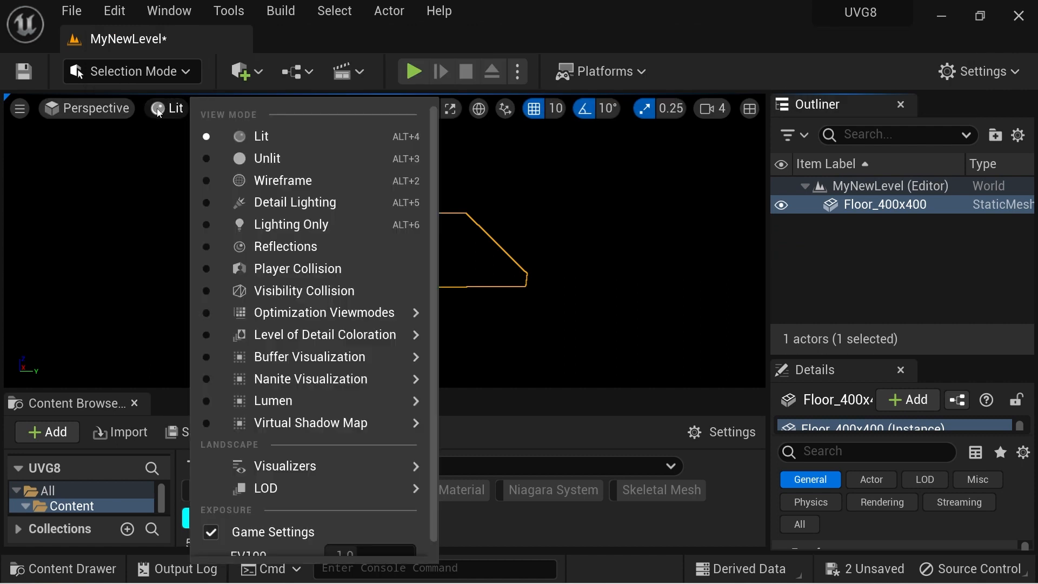
click(319, 163)
mouse_move(463, 201)
alt+mouse_down()
mouse_move(547, 205)
mouse_move(469, 195)
alt+mouse_up()
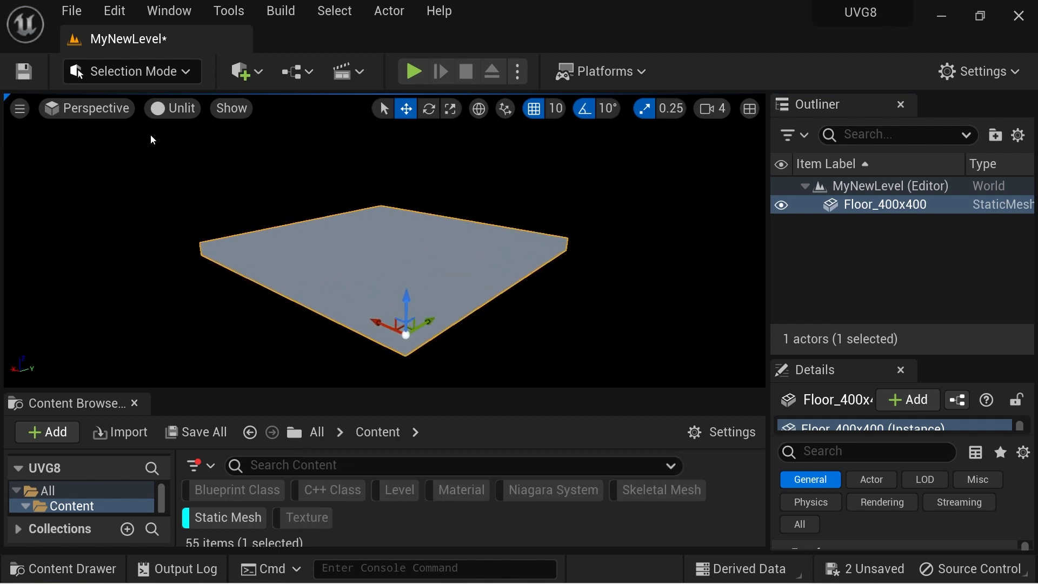
- Return the viewport to Lit mode and add a point light, raising it above the floor mesh
click(172, 109)
click(254, 134)
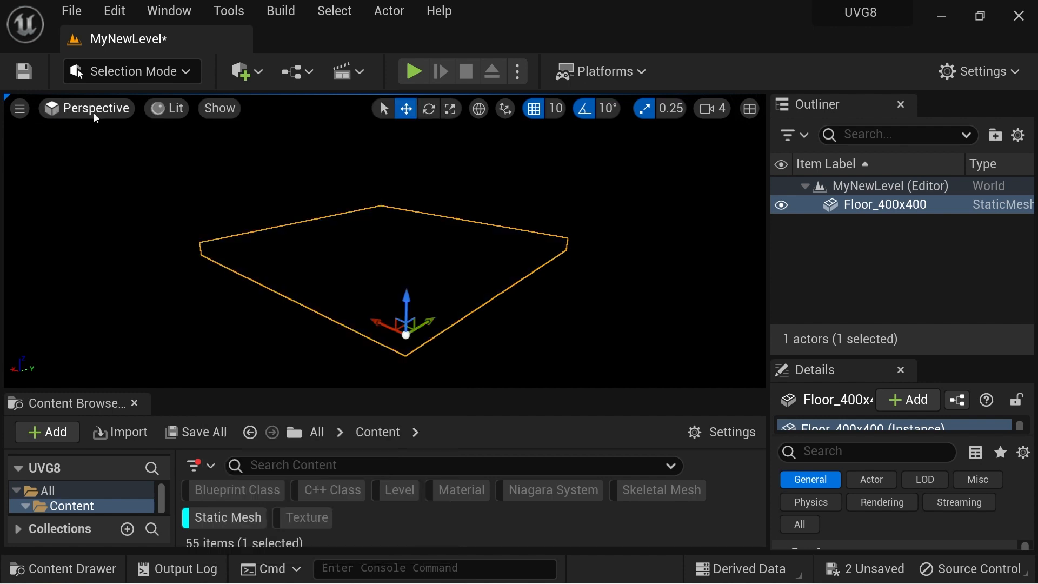
click(241, 71)
mouse_move(306, 247)
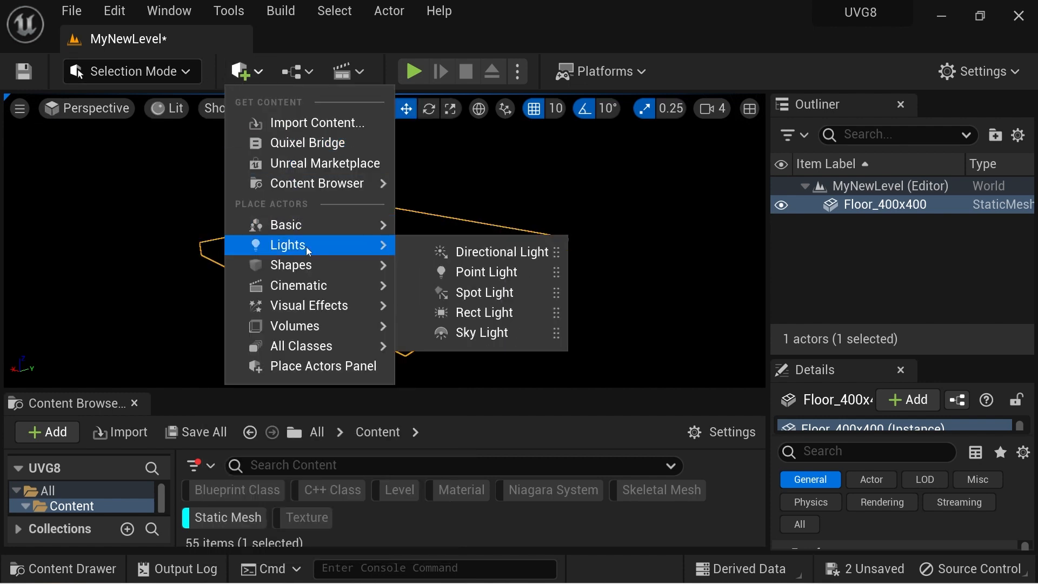
click(466, 273)
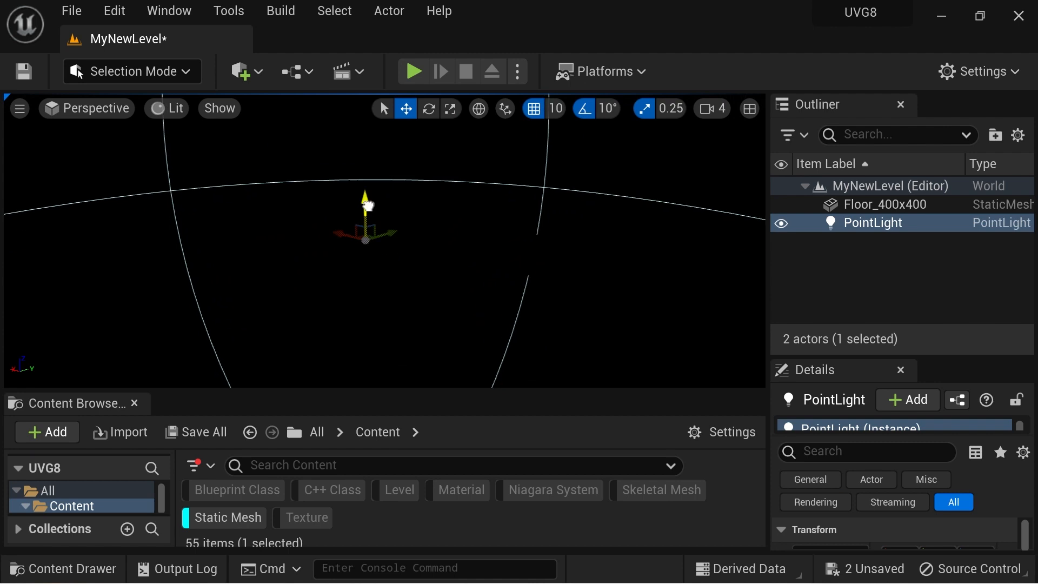
drag(368, 206, 367, 97)
right_drag(513, 237, 438, 186)
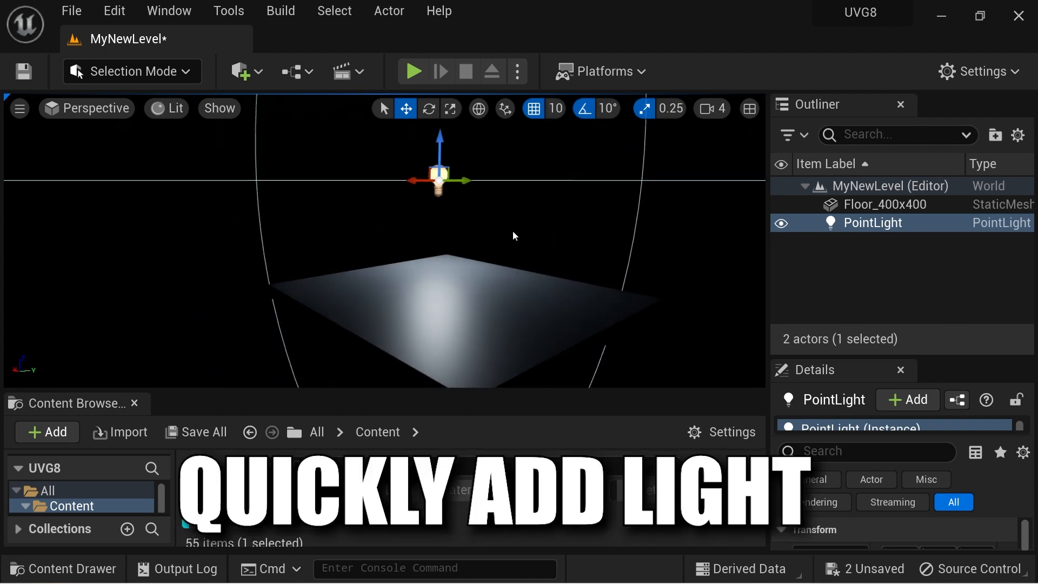
- Delete the point light above the floor from the level
click(540, 210)
click(443, 175)
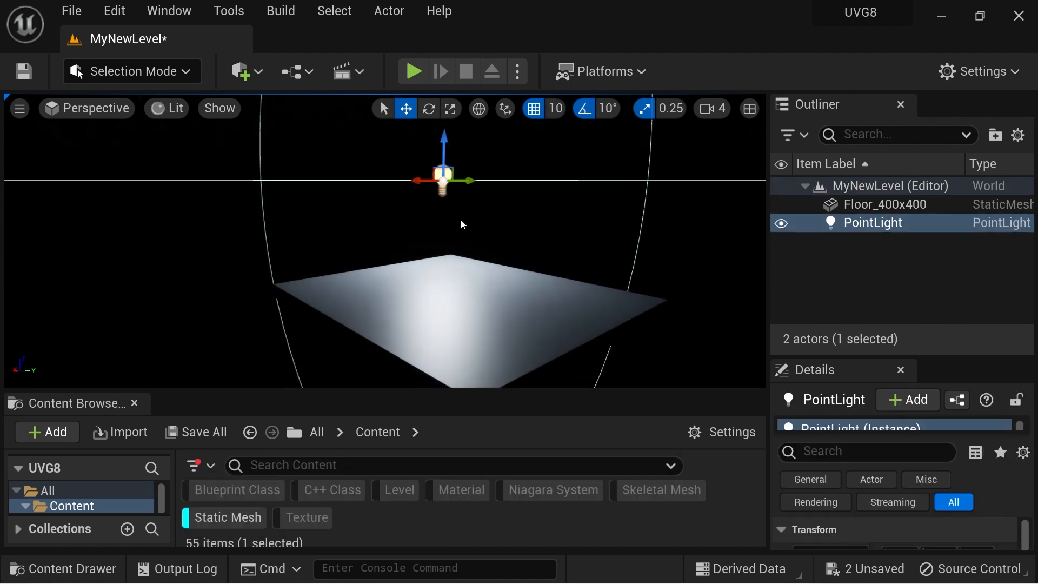
key(Delete)
- Enlarge the Content Browser's height and set the level viewport's view mode to Unlit
drag(458, 399, 516, 240)
click(168, 108)
click(216, 159)
- Select the floor mesh placed in the level and open Floor_400x400 in its asset editor from there
right_click(215, 420)
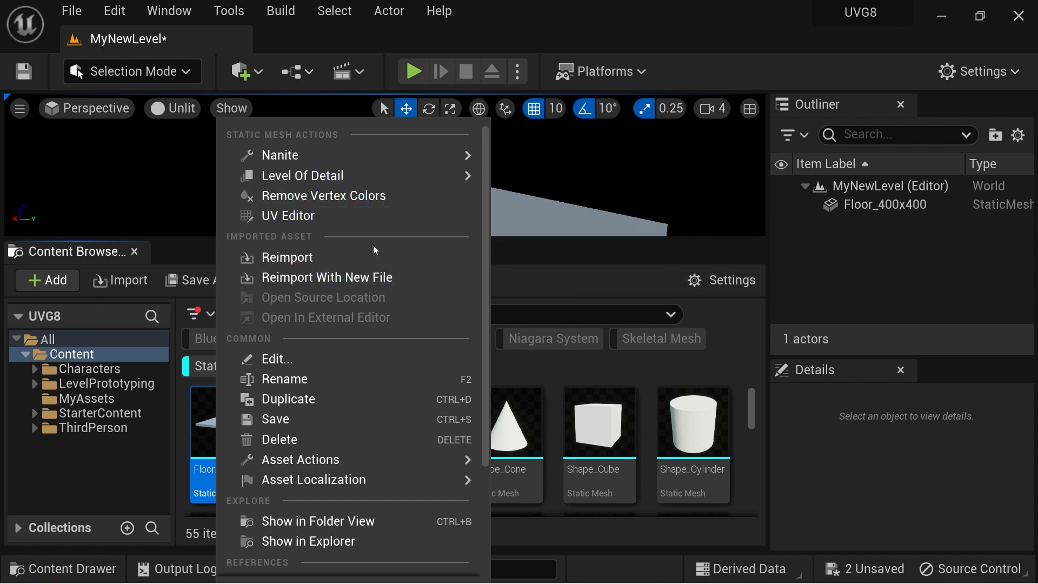
click(541, 209)
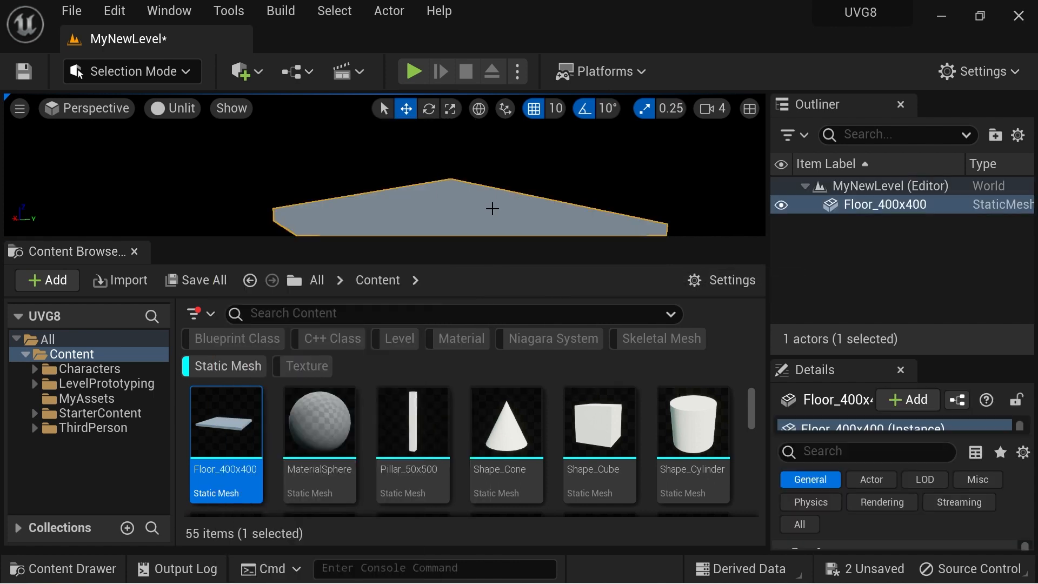
right_click(451, 219)
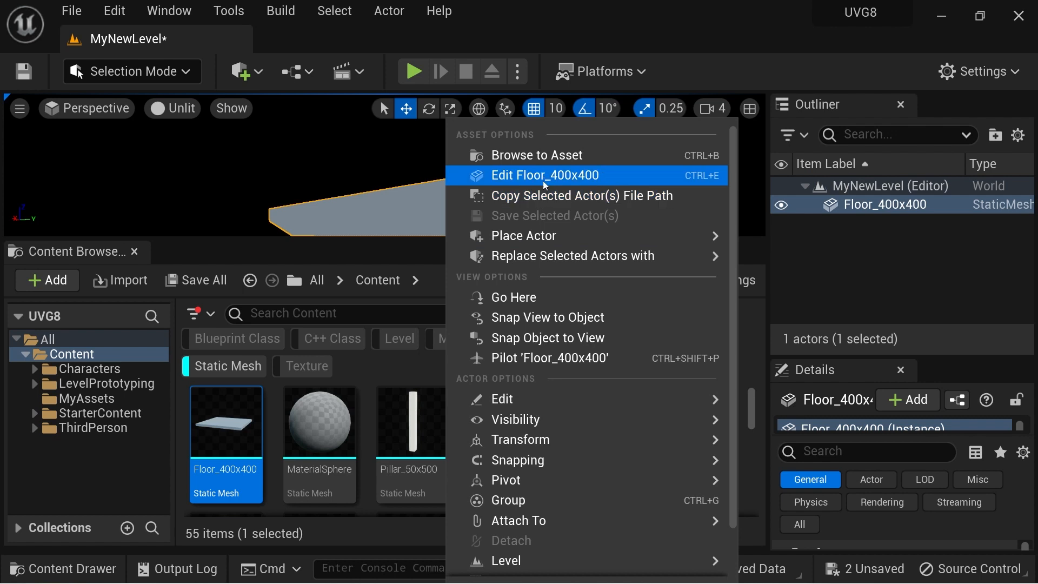
click(542, 177)
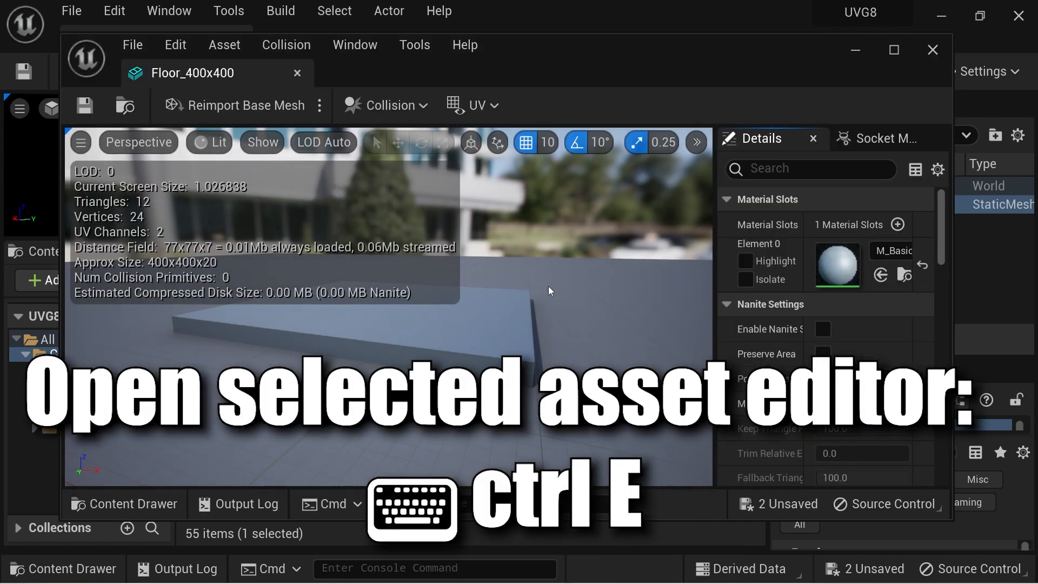
- Inspect the Floor_400x400 mesh and its detail properties down to the Navigation settings, and close its asset editor
right_drag(489, 271, 496, 295)
drag(717, 261, 643, 261)
drag(942, 225, 949, 430)
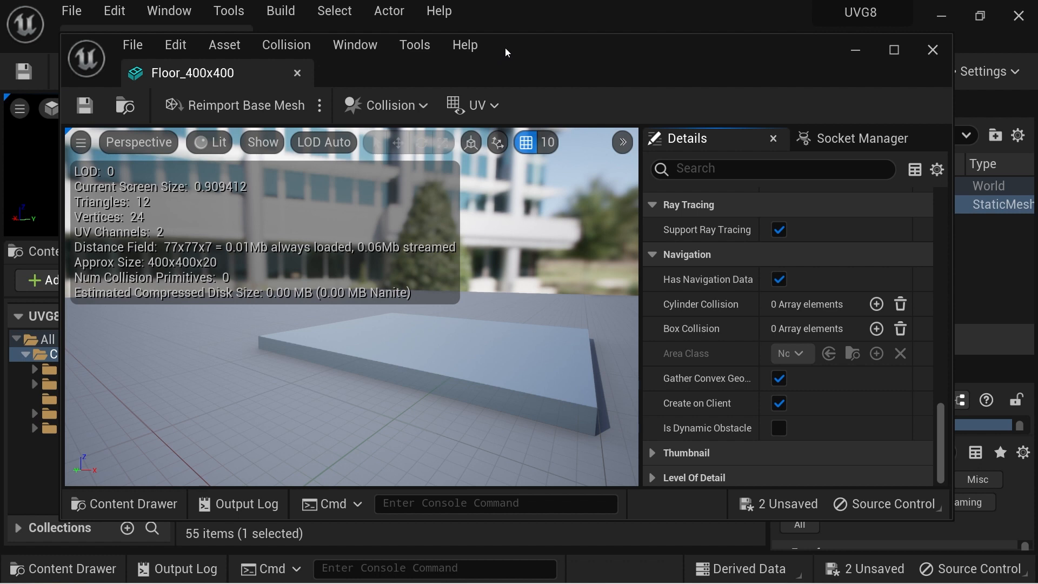
mouse_move(505, 48)
mouse_down()
mouse_move(506, 63)
mouse_move(495, 63)
mouse_up()
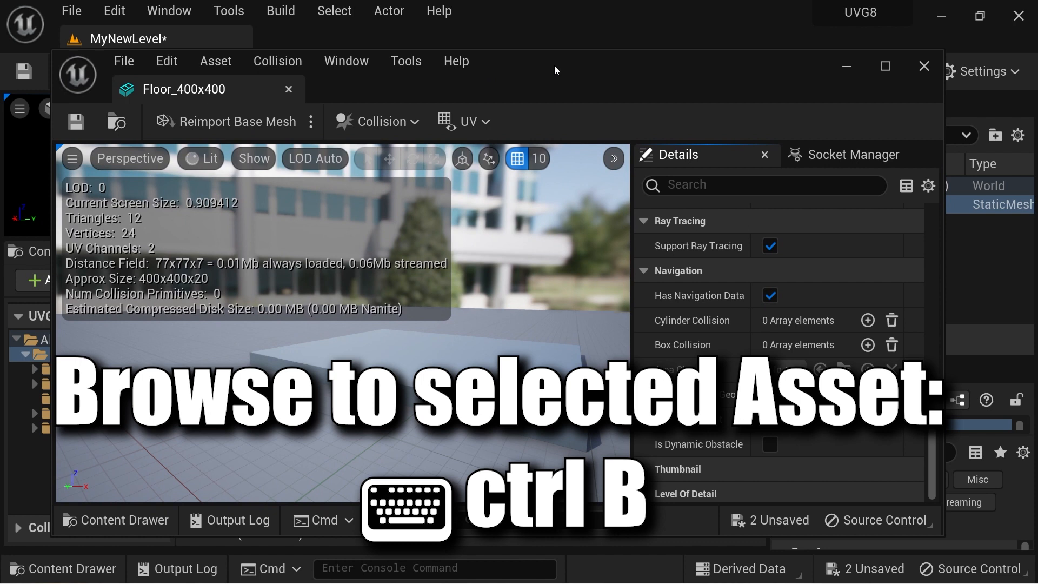
click(925, 66)
- Locate the placed floor mesh's source asset with Browse to Asset, repeating it after selecting the MaterialSphere asset
key(ctrl+b)
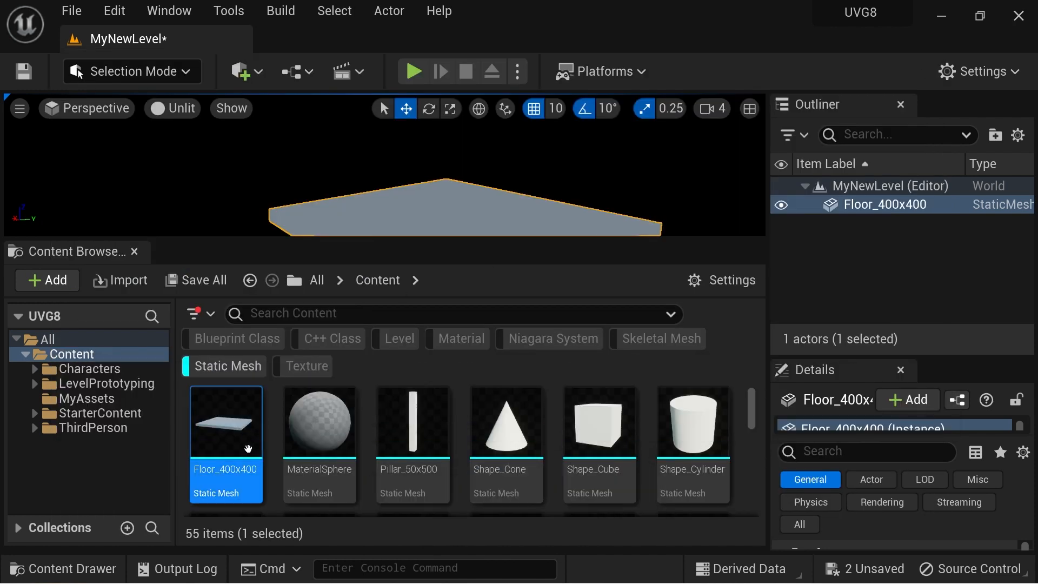
click(289, 453)
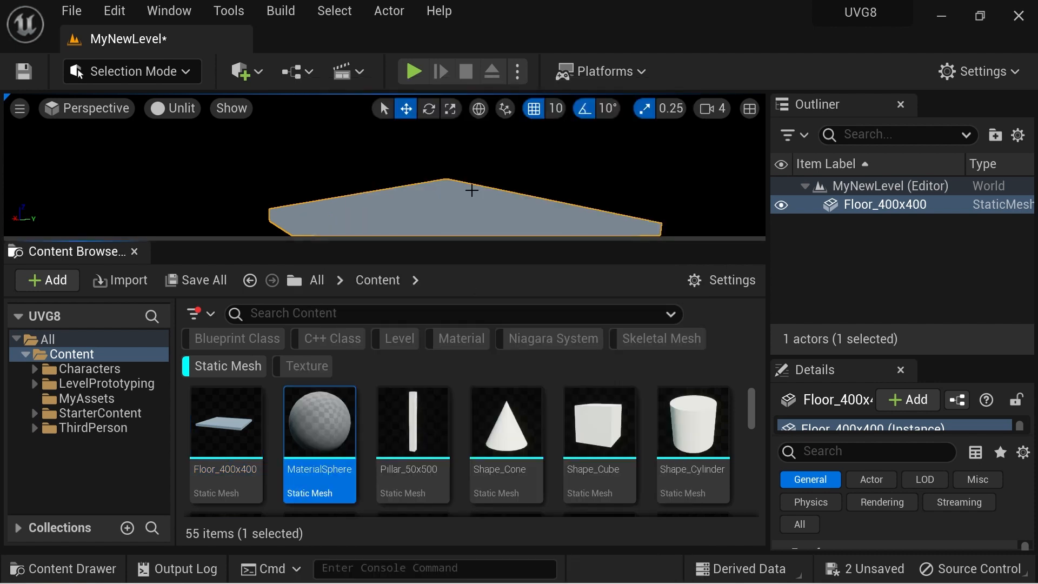
right_click(471, 190)
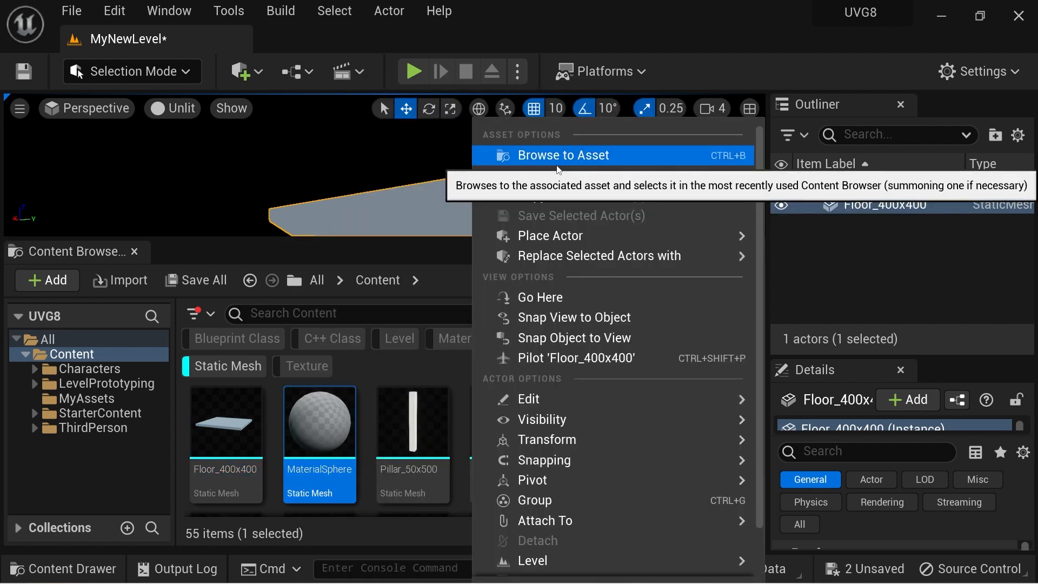
click(558, 162)
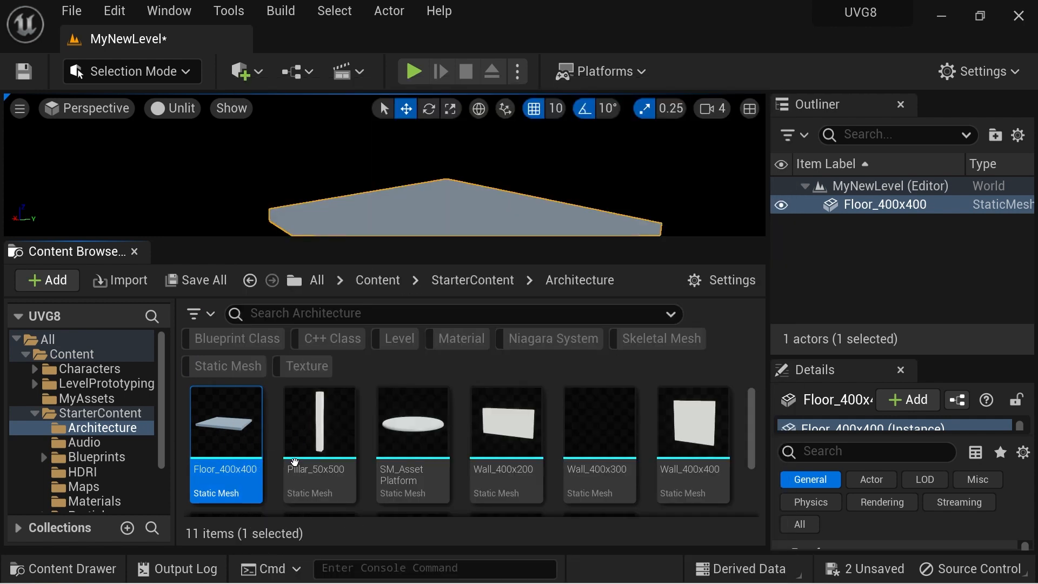
- Open the Characters folder, and from the floor mesh in the level browse back to its asset in the Architecture folder
drag(162, 424, 172, 392)
click(379, 162)
click(87, 369)
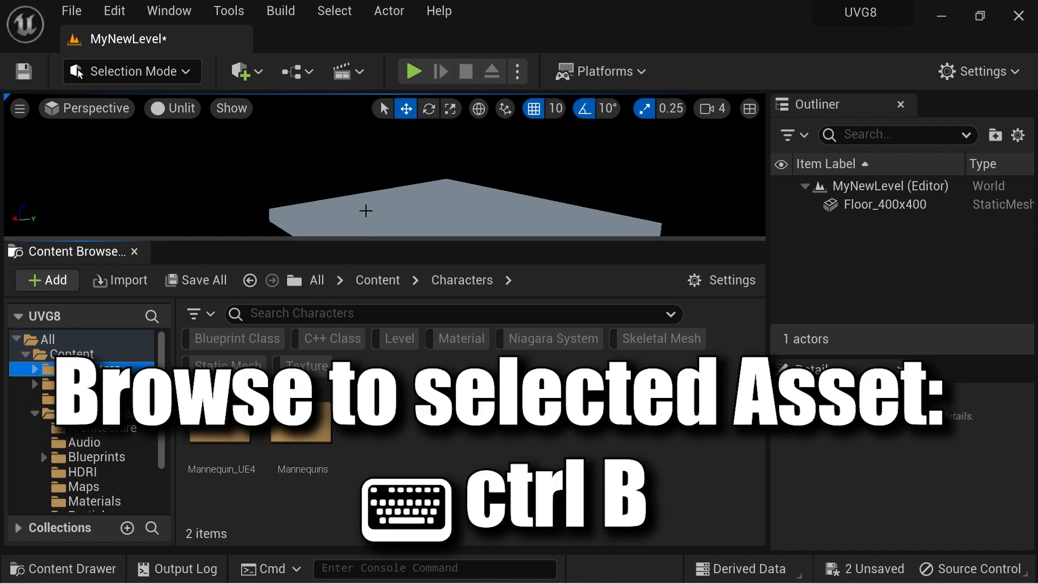
click(366, 211)
key(ctrl+b)
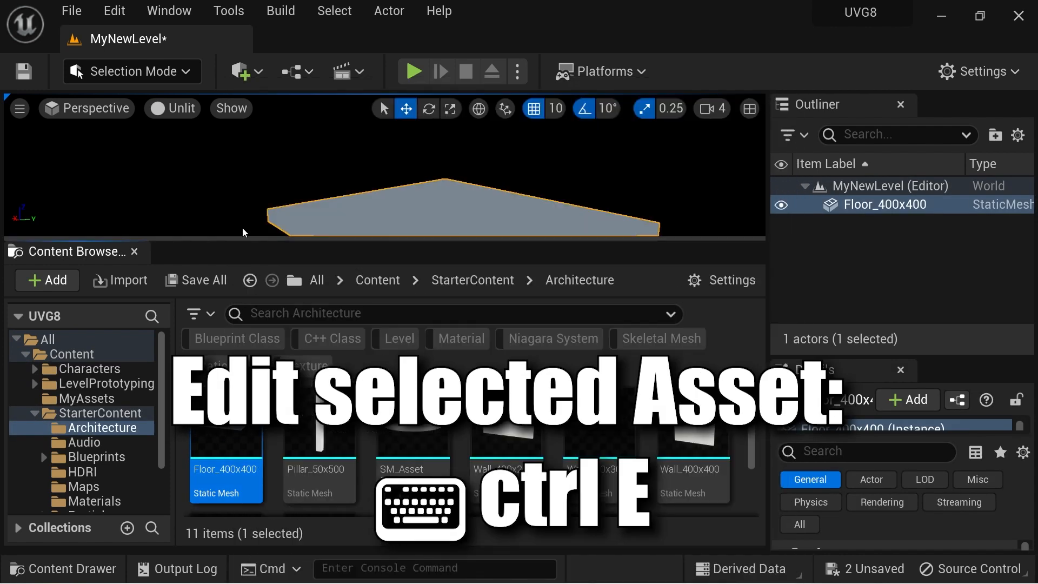
- Open the selected floor mesh in its asset editor from the level and close the editor again
click(242, 233)
click(410, 213)
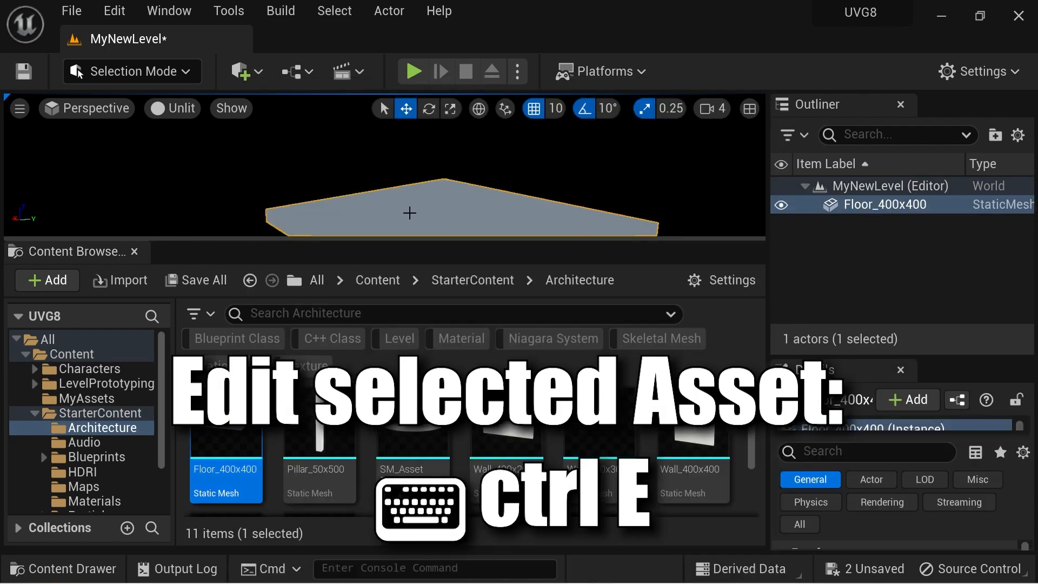
key(ctrl+e)
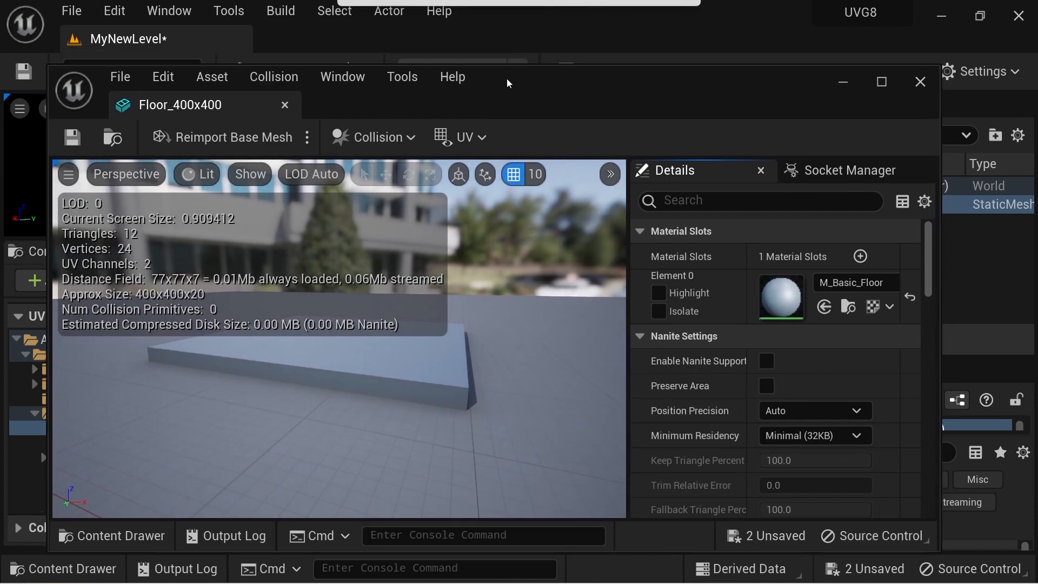
click(929, 77)
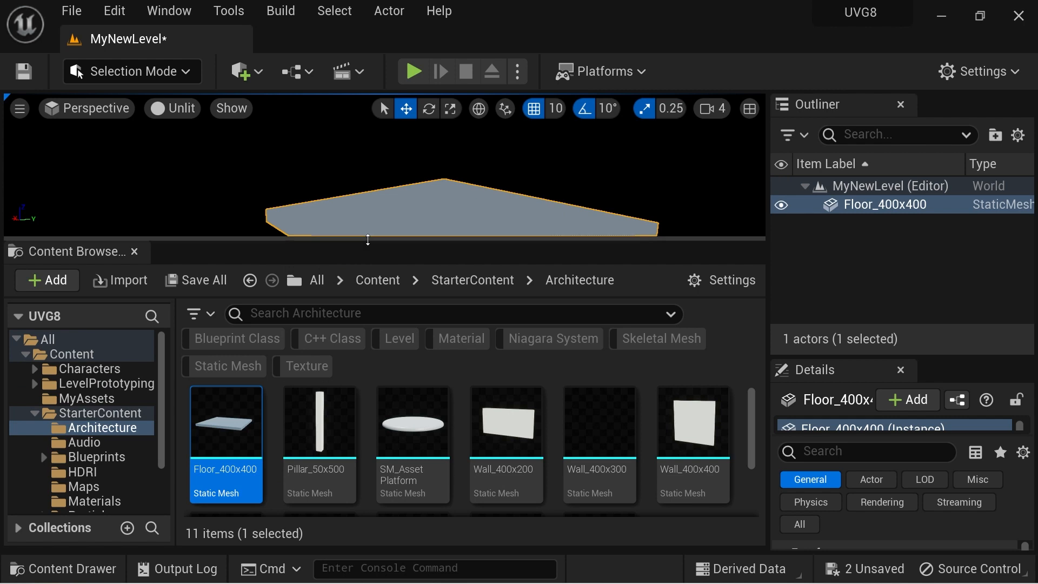
- Show the Content folder in the Content Browser and filter its assets to Texture only
drag(362, 238, 362, 414)
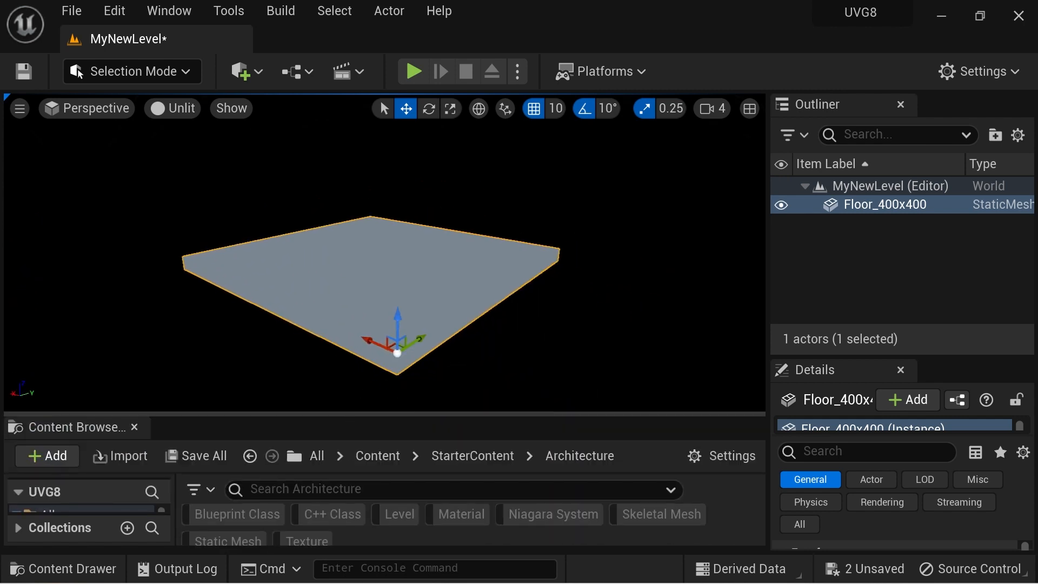
drag(526, 310, 507, 292)
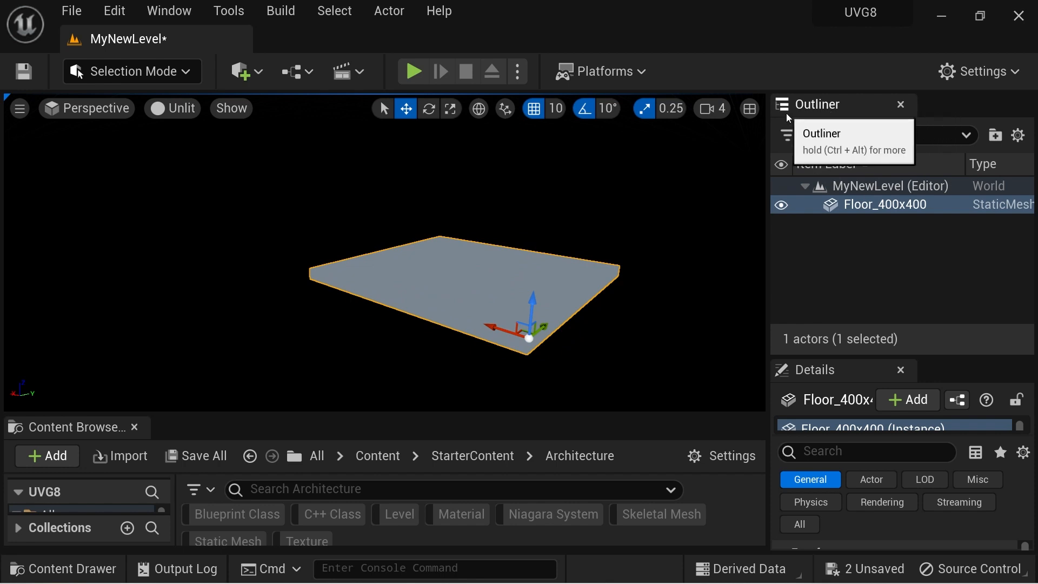
drag(589, 416, 594, 266)
click(71, 380)
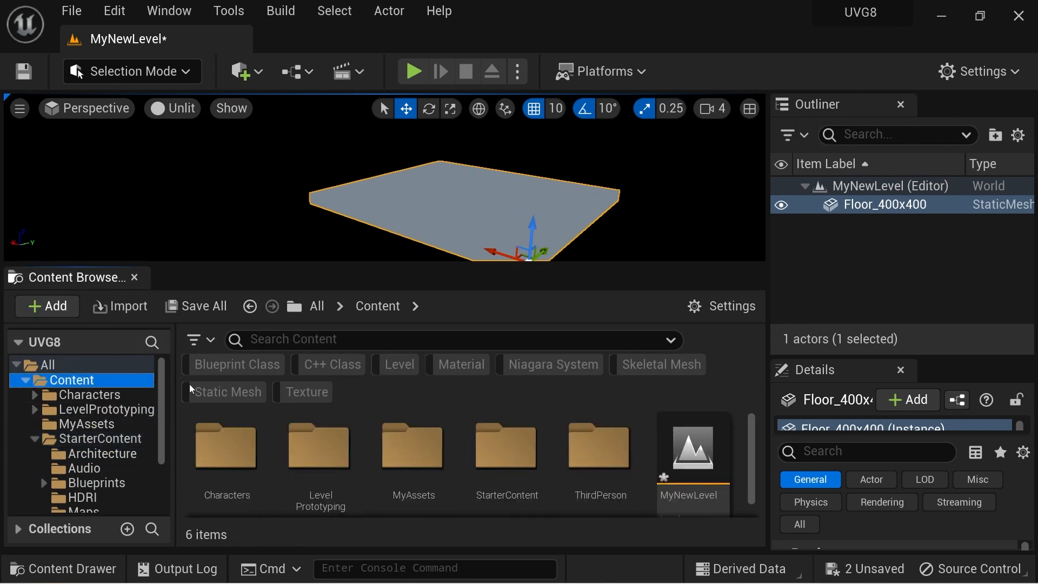
click(307, 392)
- Try to place the T_Brick_Clay_Beveled_D texture in the empty space of the level
drag(226, 449, 251, 211)
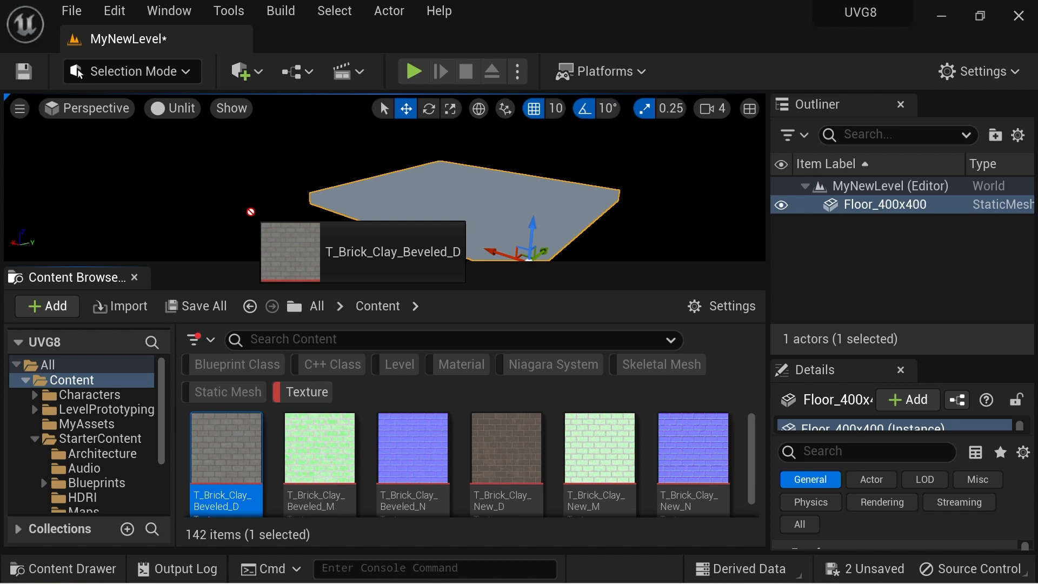
drag(250, 212, 252, 216)
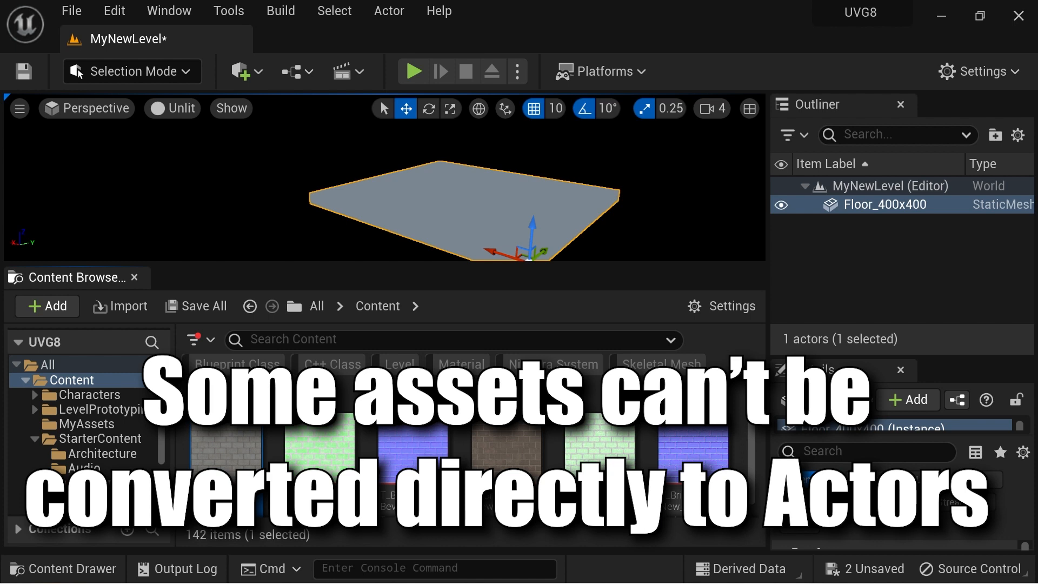
right_drag(482, 192, 567, 219)
drag(462, 264, 455, 346)
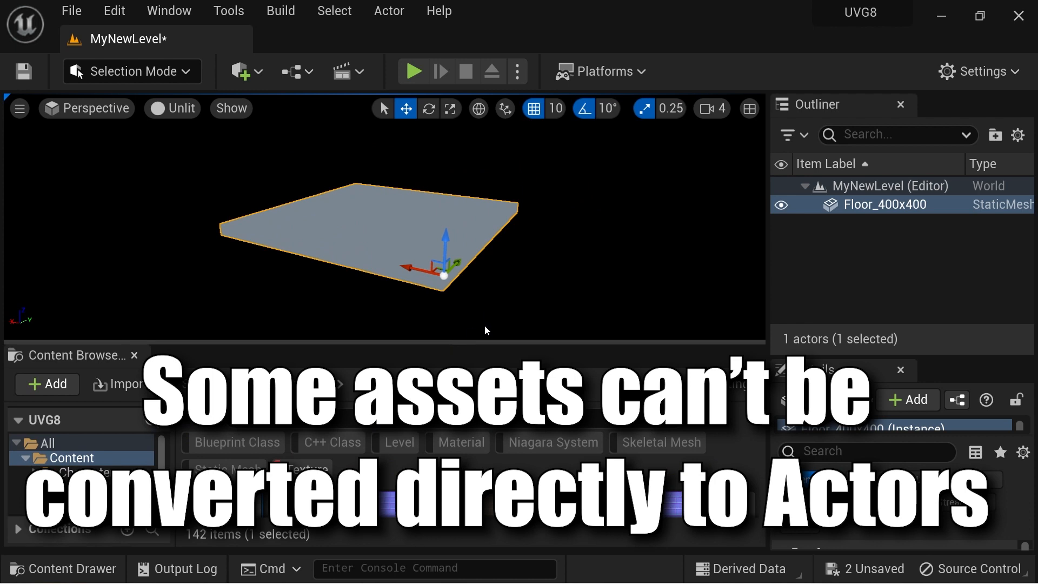
right_drag(427, 238, 430, 239)
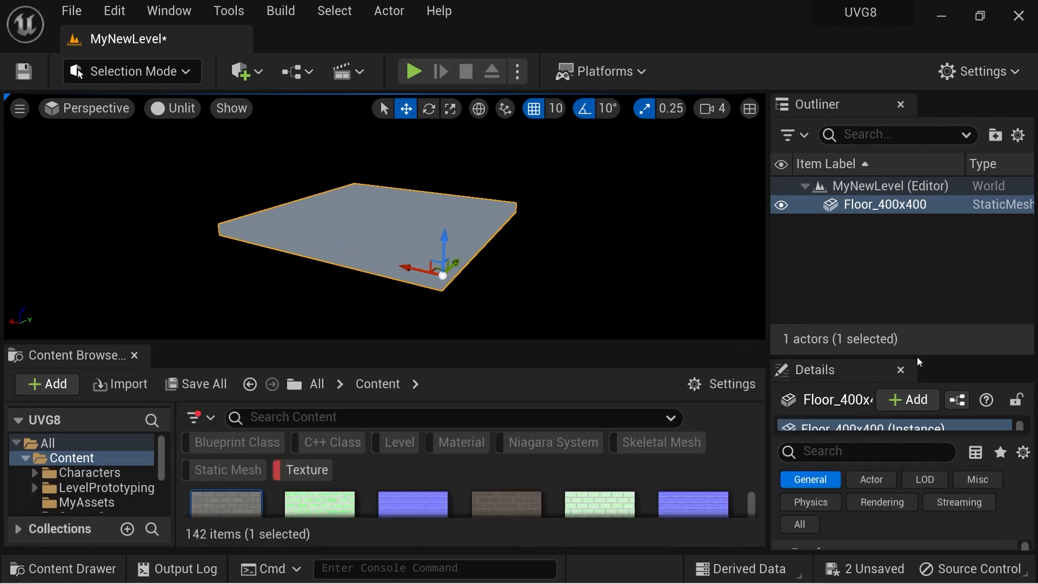
- Enlarge the Details area and switch the Content Browser's filter from Texture to Static Mesh
drag(876, 353, 865, 259)
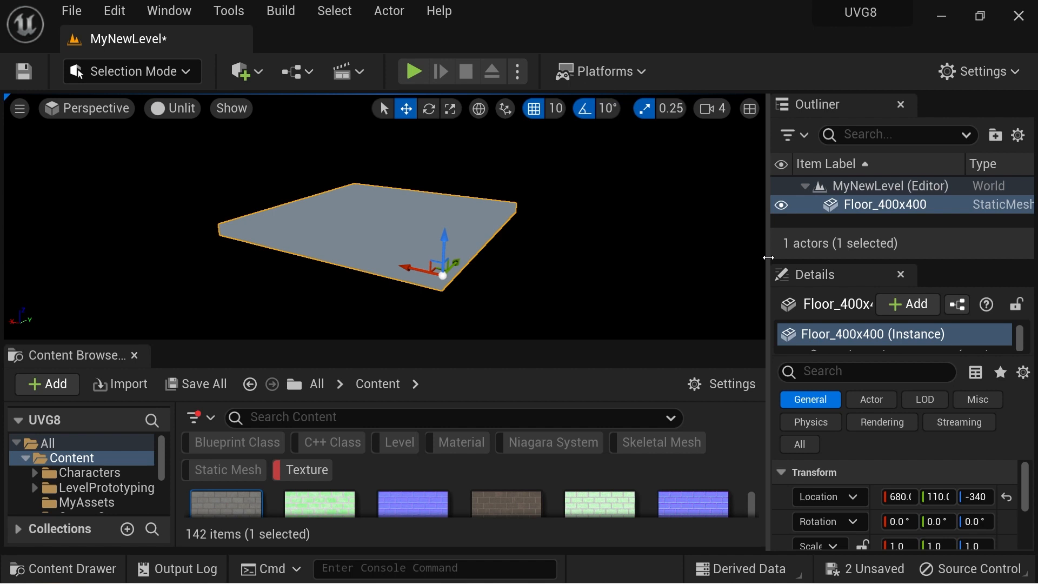
drag(768, 258, 692, 258)
click(391, 469)
click(313, 472)
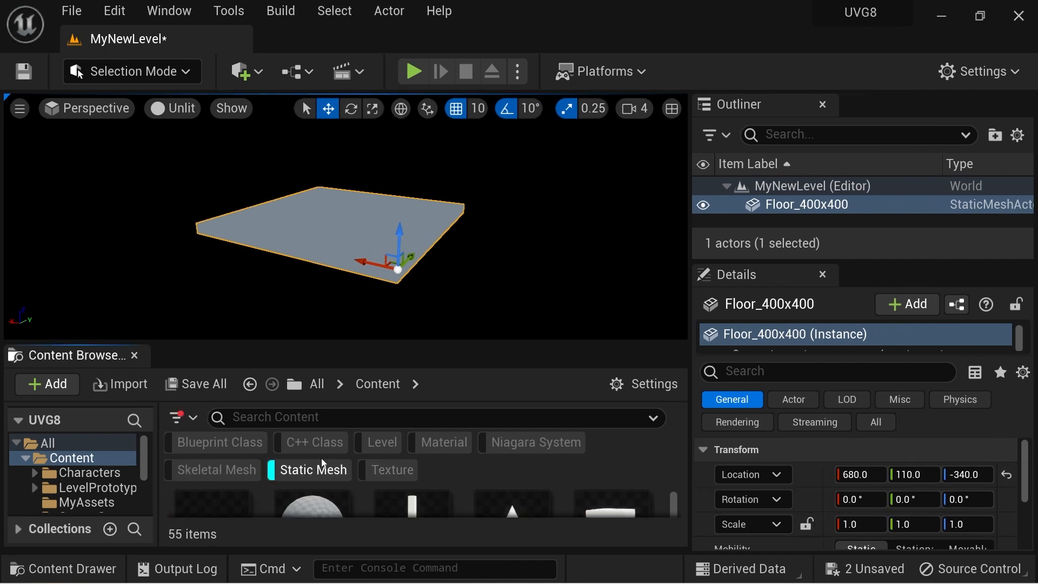
drag(340, 344, 340, 273)
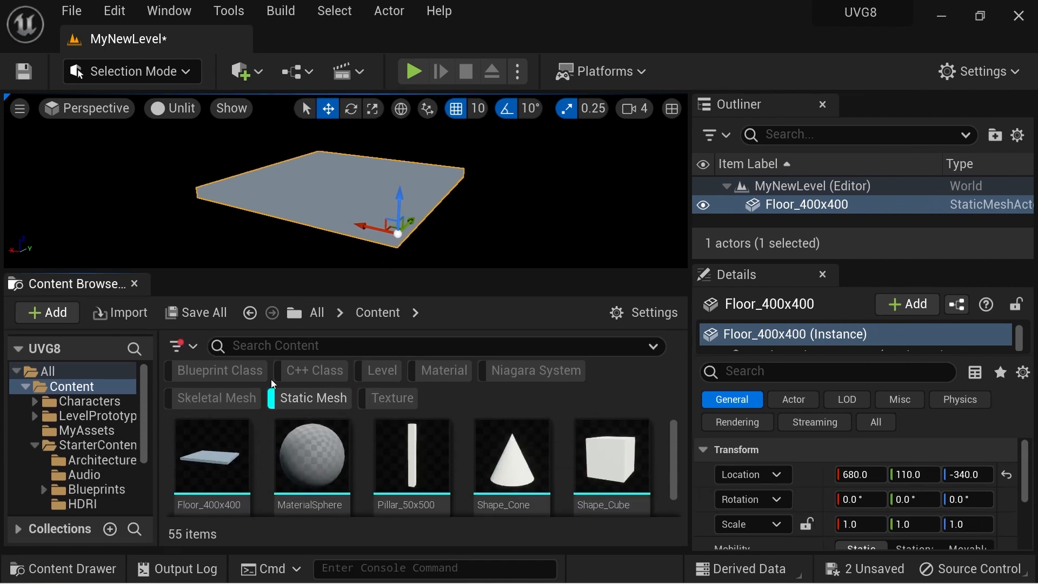
mouse_move(219, 449)
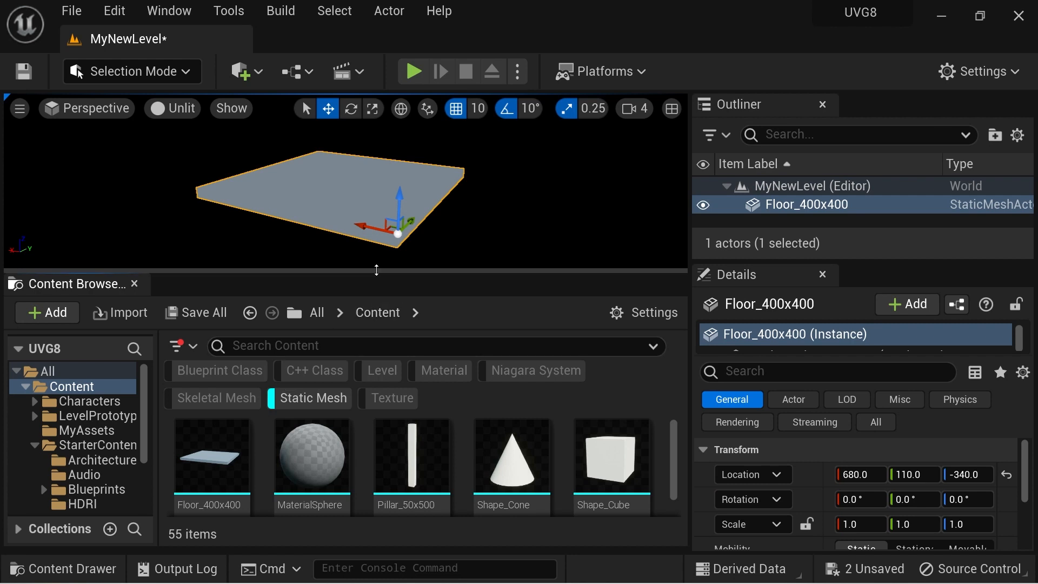
- Enlarge the floor actor's component list and select its StaticMeshComponent
drag(377, 270, 377, 350)
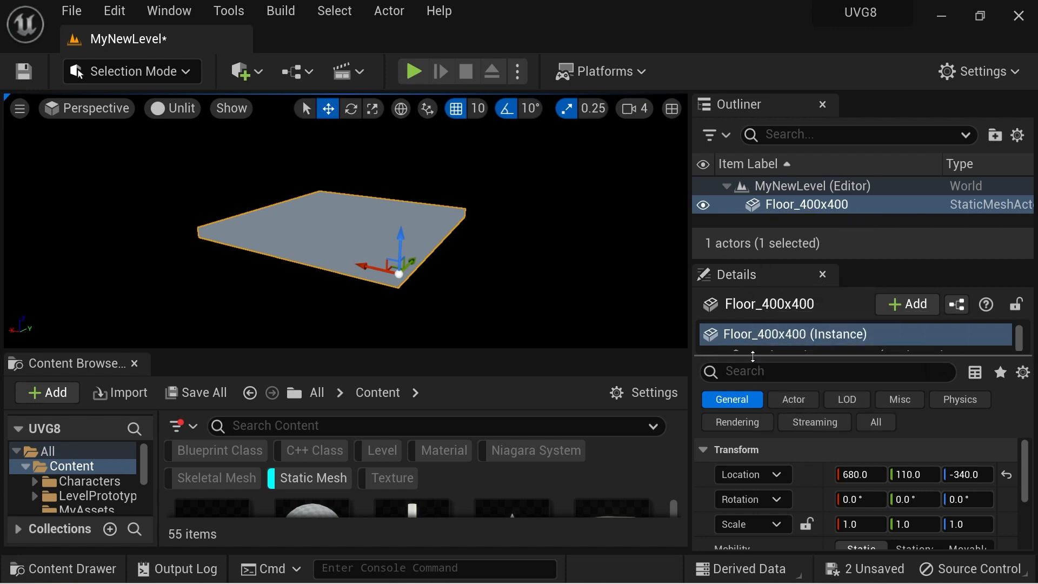
drag(753, 356, 753, 394)
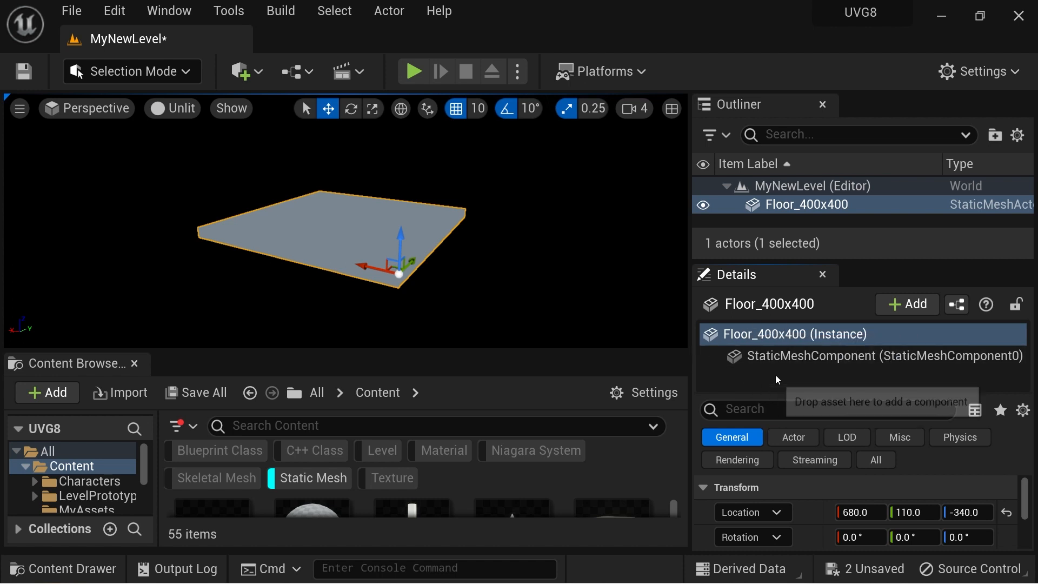
click(777, 358)
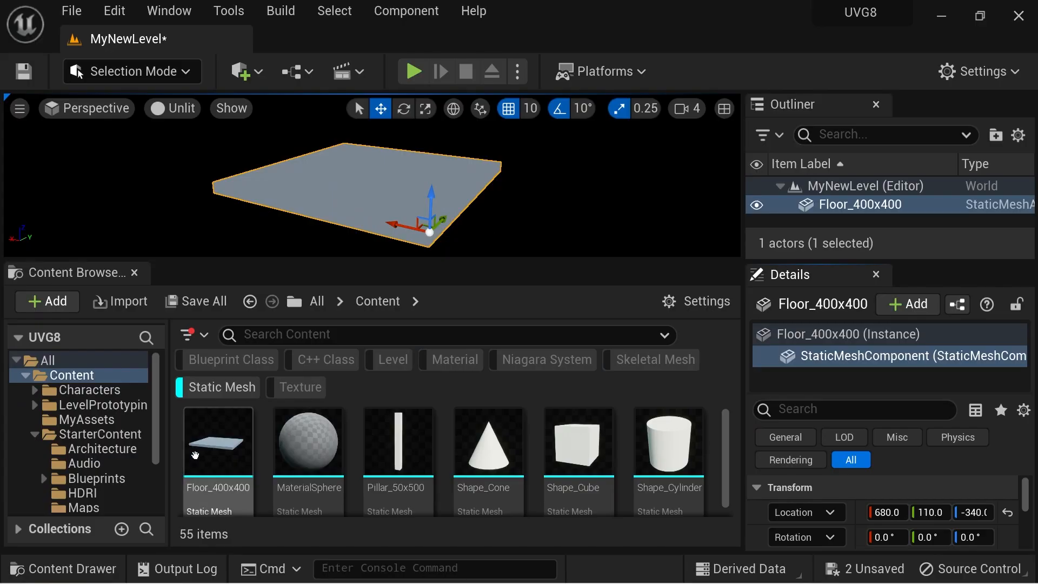
- Place the MaterialSphere static mesh on the floor mesh and raise it to a Z location of -360
drag(308, 440, 422, 167)
key(f)
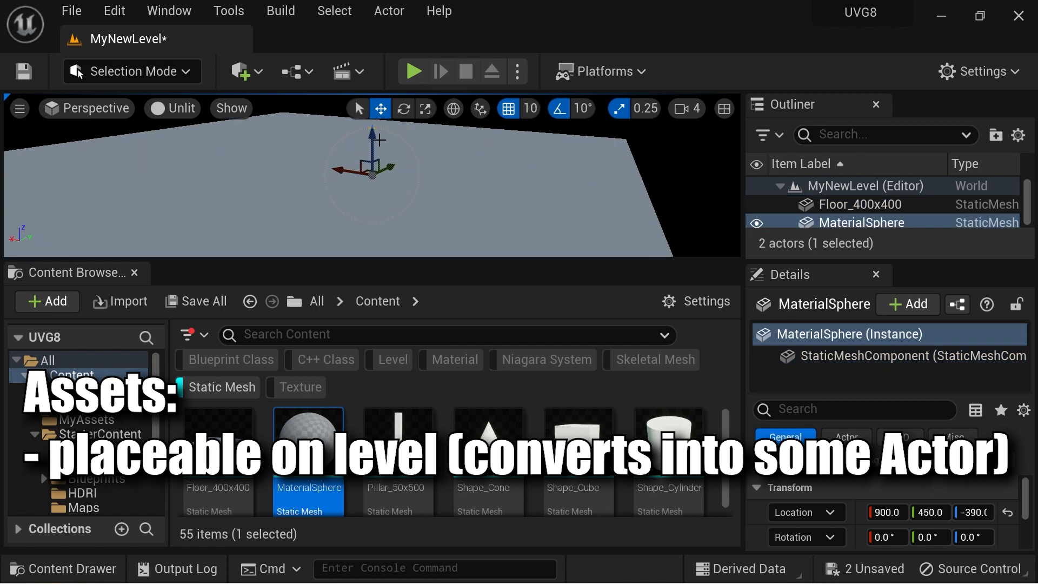
drag(369, 139, 372, 106)
right_drag(465, 209, 438, 162)
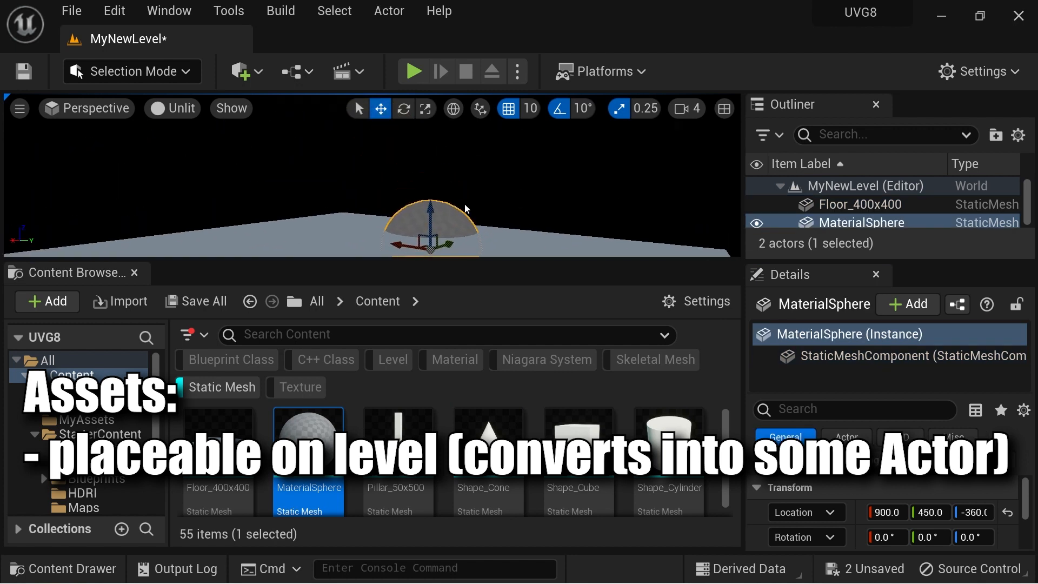
- Duplicate the MaterialSphere actor upward and delete both spheres from the level
alt+drag(433, 208, 438, 139)
right_drag(484, 157, 534, 157)
key(Delete)
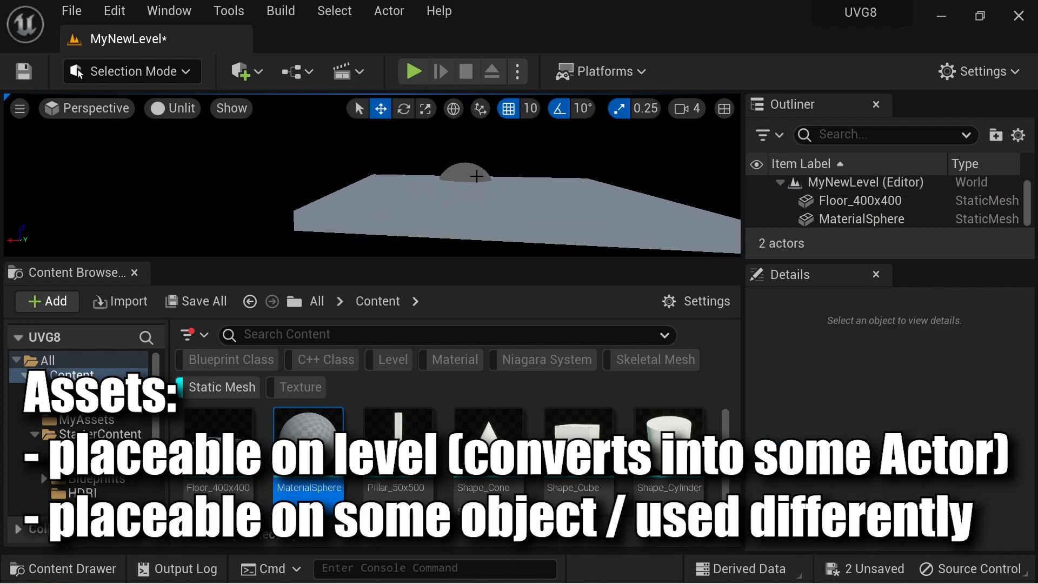
click(465, 173)
key(Delete)
- Switch the filter from Static Mesh to Texture and try to place T_Brick_Clay_Beveled_M in the level's empty space
click(248, 396)
click(292, 395)
drag(299, 444, 263, 188)
right_drag(263, 188, 475, 185)
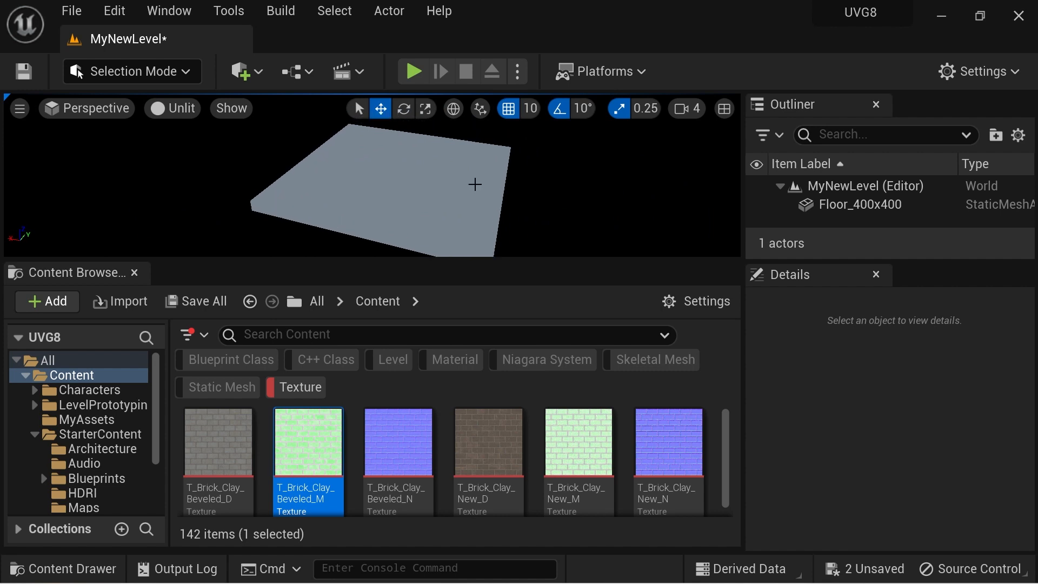
- Apply the T_Brick_Clay_Beveled_M texture to the floor mesh and examine the textured surface up close
click(398, 216)
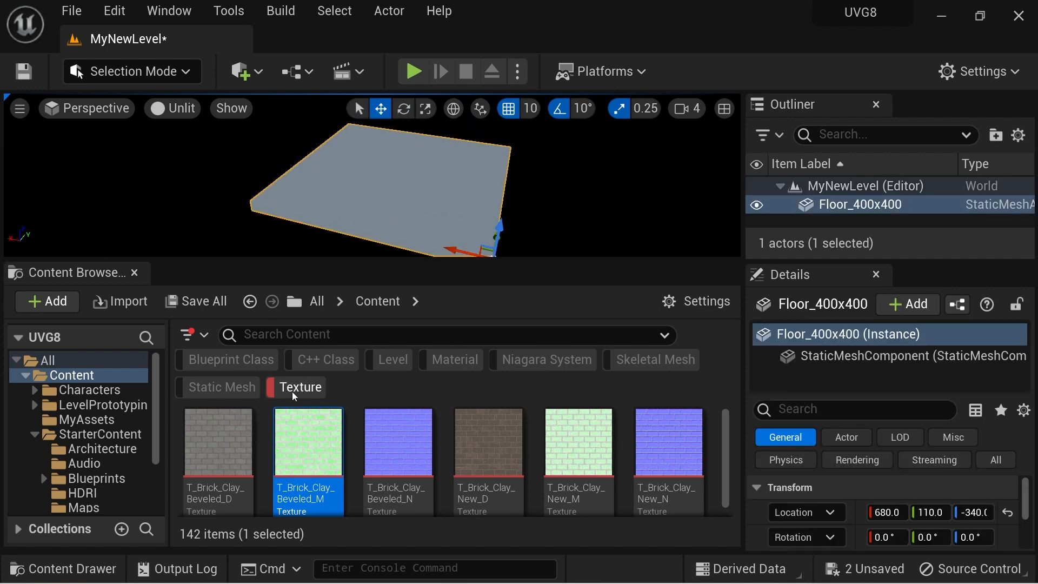
mouse_move(308, 432)
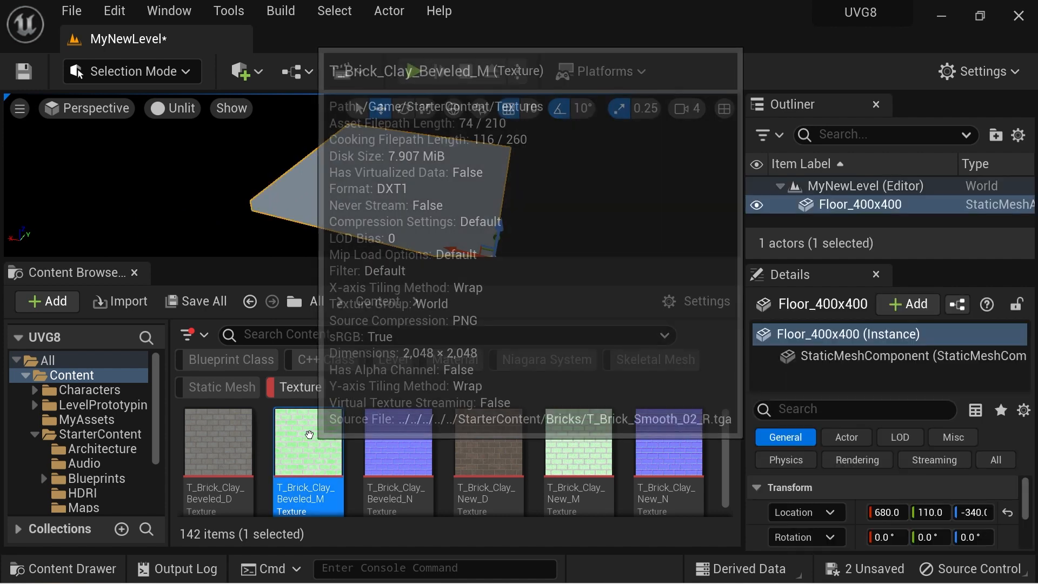
drag(309, 435, 404, 187)
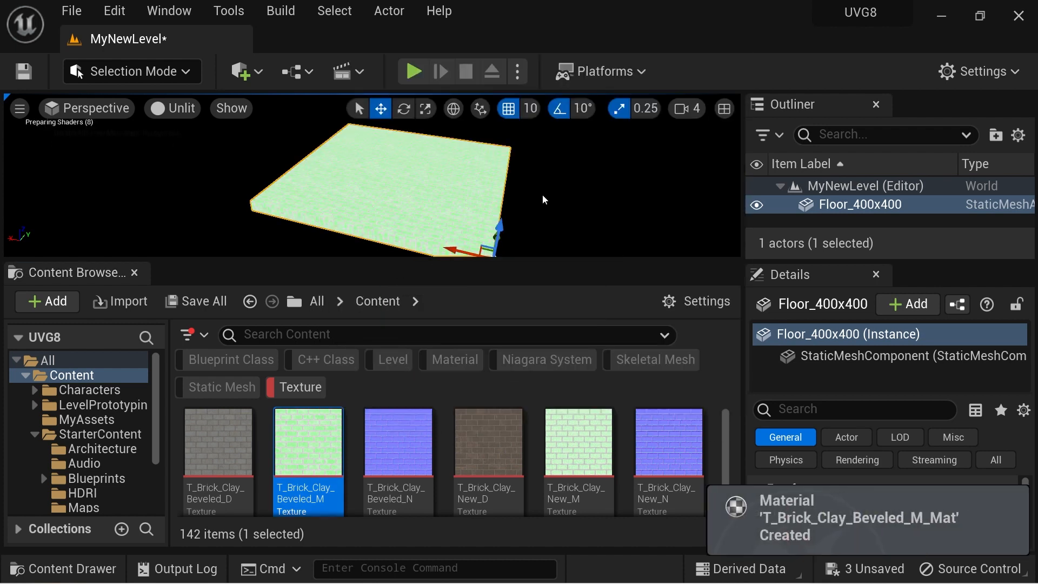
right_drag(556, 191, 590, 195)
drag(473, 259, 469, 389)
key(f)
alt+drag(547, 260, 500, 278)
scroll(462, 283, up, 5)
right_drag(478, 283, 477, 315)
- Apply the T_Ceramic_Tile_M texture to the floor mesh and enlarge the Content Browser at the start of the texture list
drag(437, 400, 438, 287)
drag(578, 459, 566, 172)
mouse_move(566, 172)
right_down()
mouse_move(703, 172)
mouse_move(563, 168)
right_up()
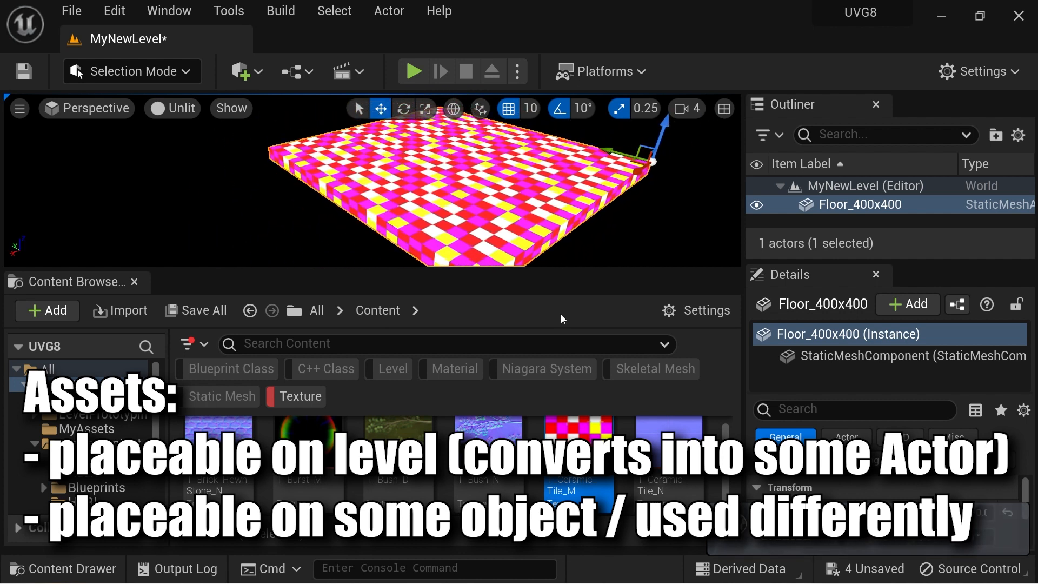
scroll(454, 482, up, 3)
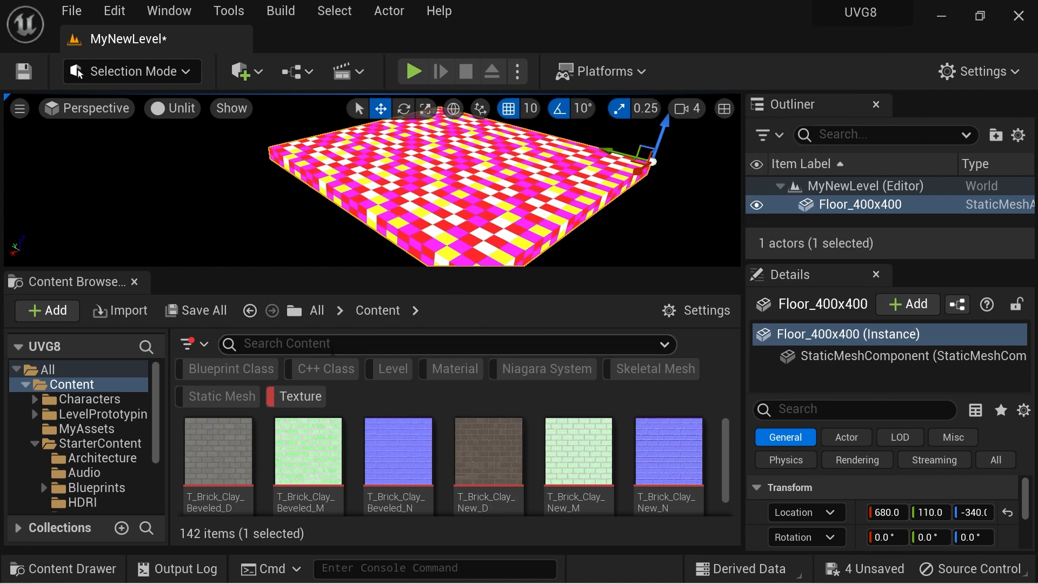
drag(359, 270, 362, 240)
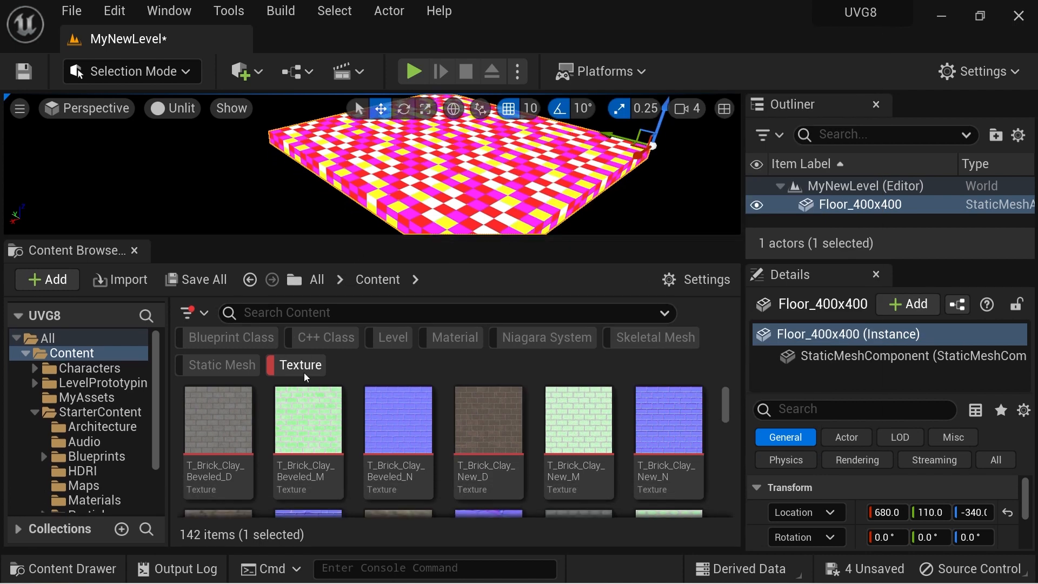
- Switch the asset filter from Texture to Skeletal Mesh, collapse the StarterContent folder and deselect the floor
click(303, 368)
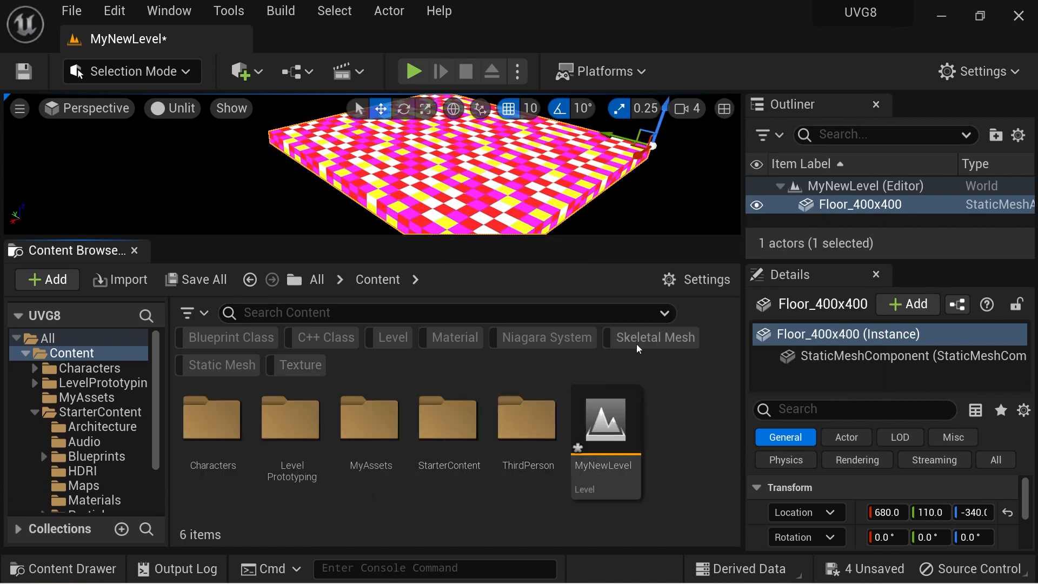
click(654, 339)
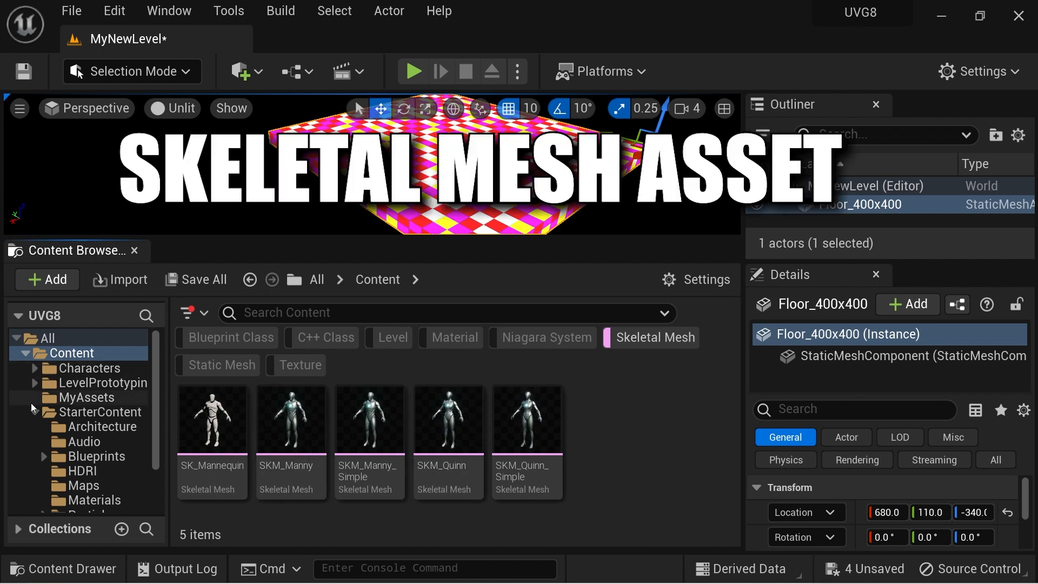
click(33, 411)
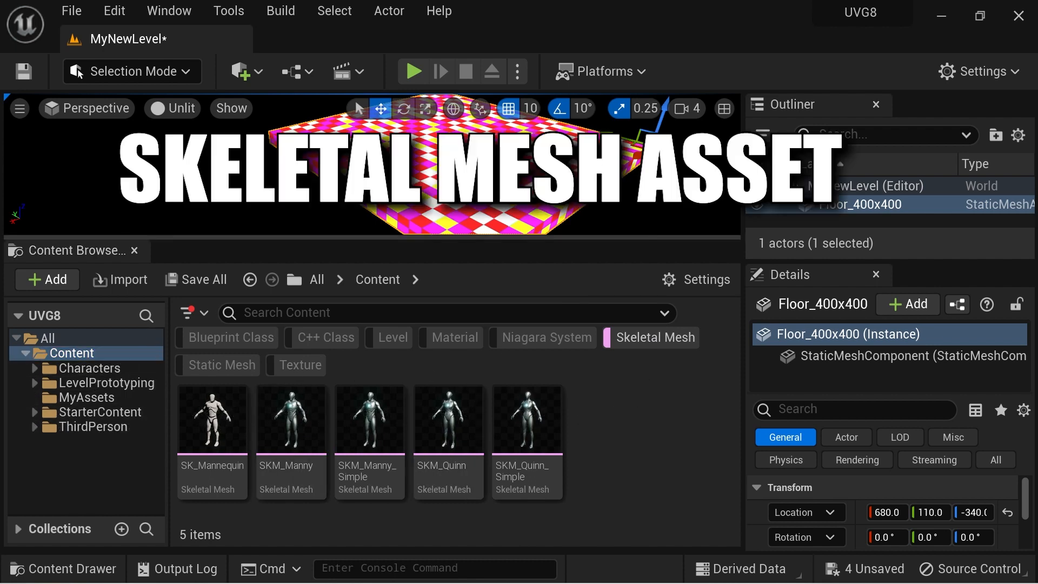
click(663, 218)
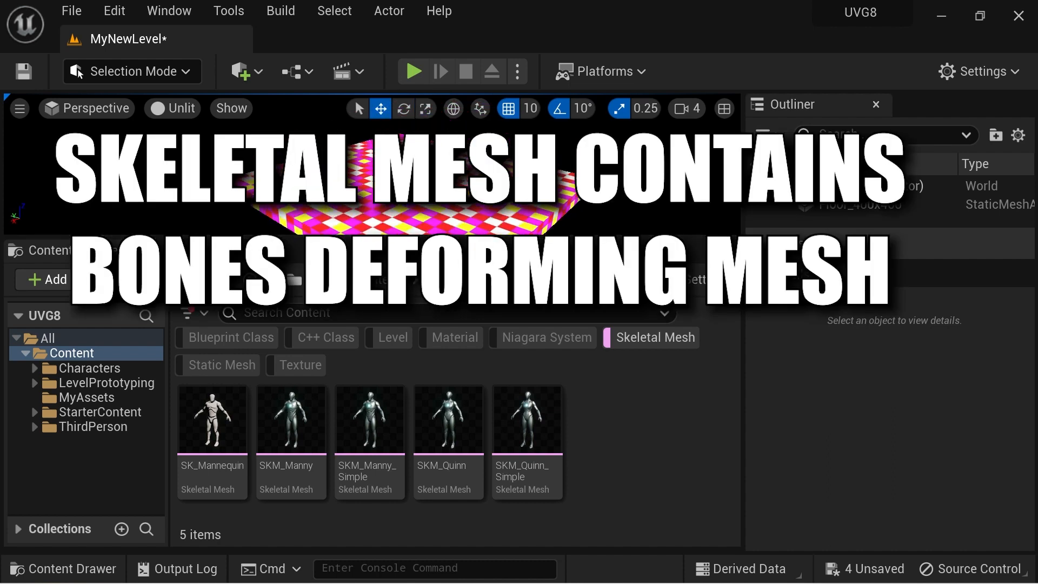
- Open the SK_Mannequin skeletal mesh in its editor and move the editor window up slightly
mouse_move(241, 410)
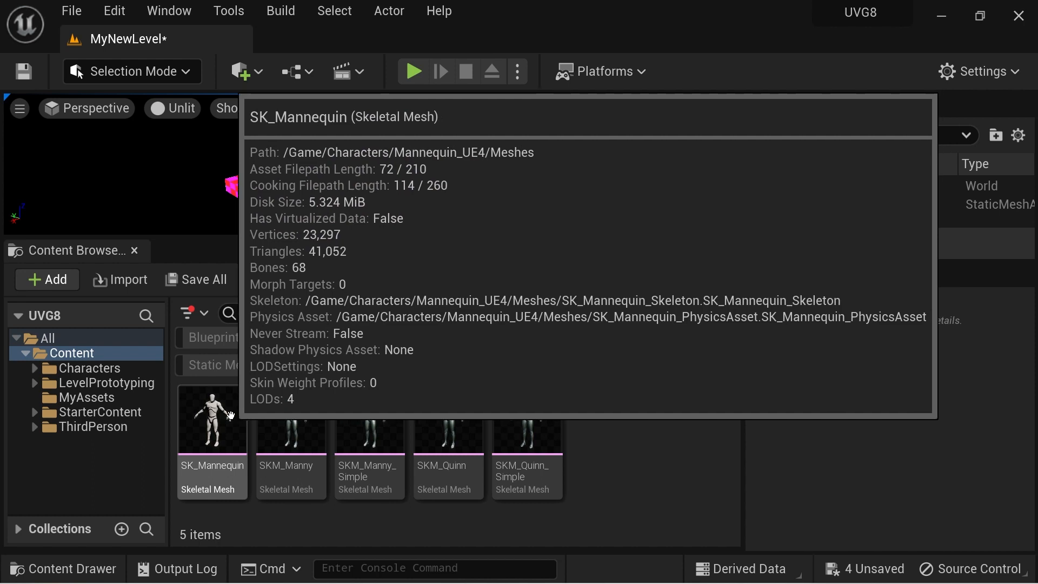
click(231, 416)
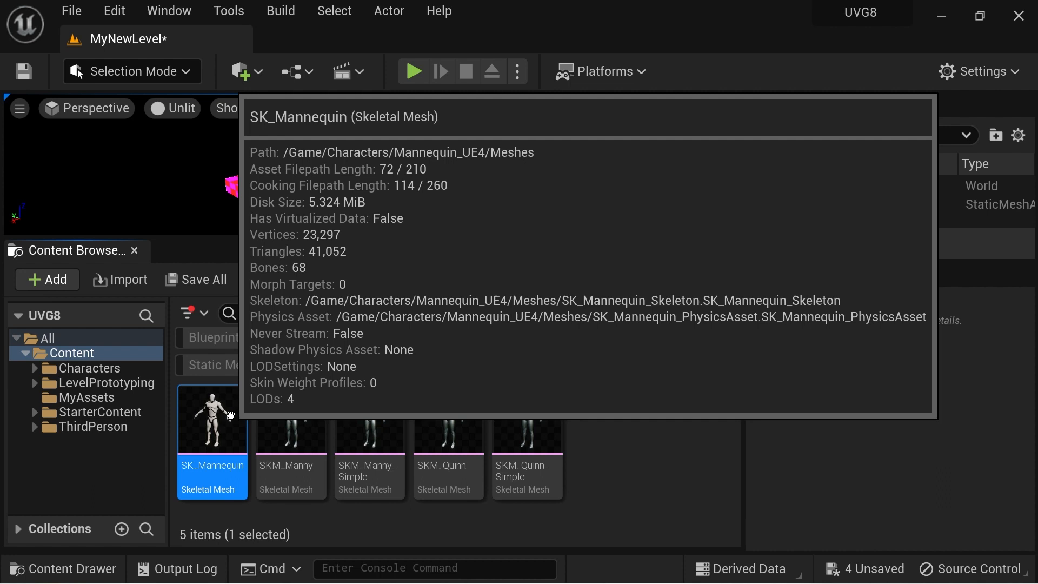
double_click(232, 416)
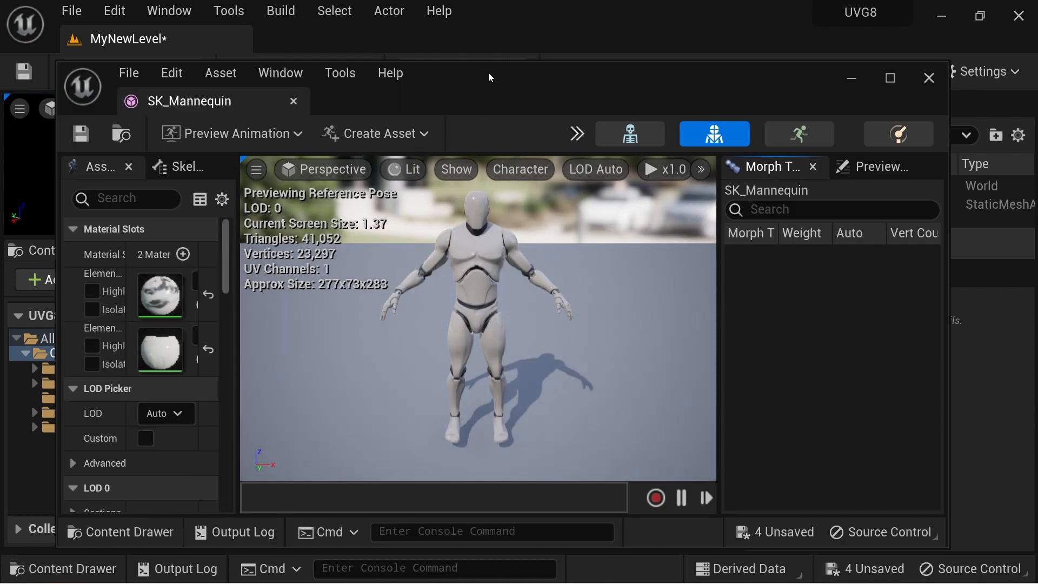
drag(488, 77, 478, 52)
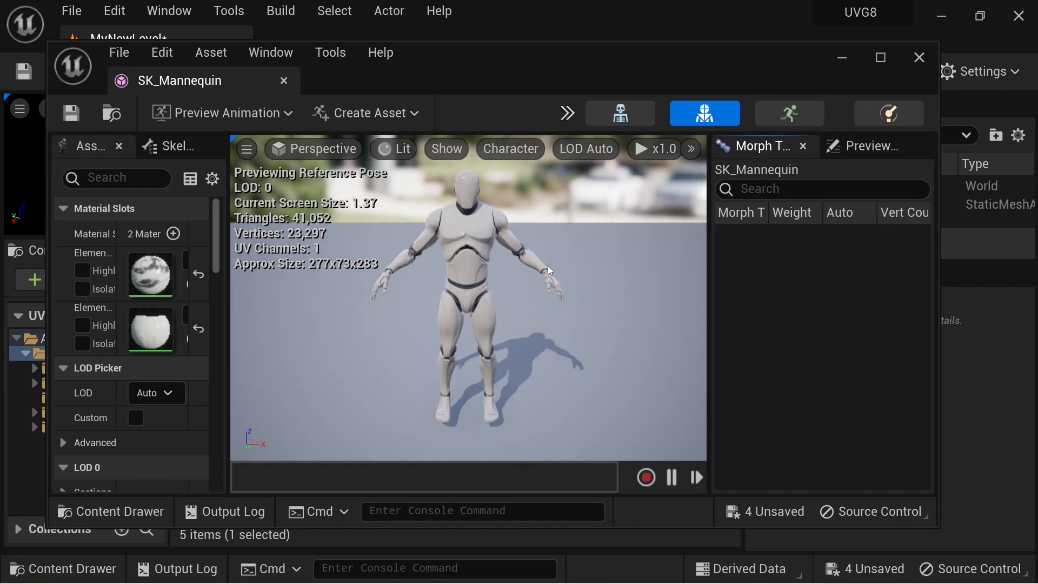
- Widen the asset details area, review the mannequin's mesh properties through to Deformer, and show its skeleton tree
drag(215, 299, 315, 300)
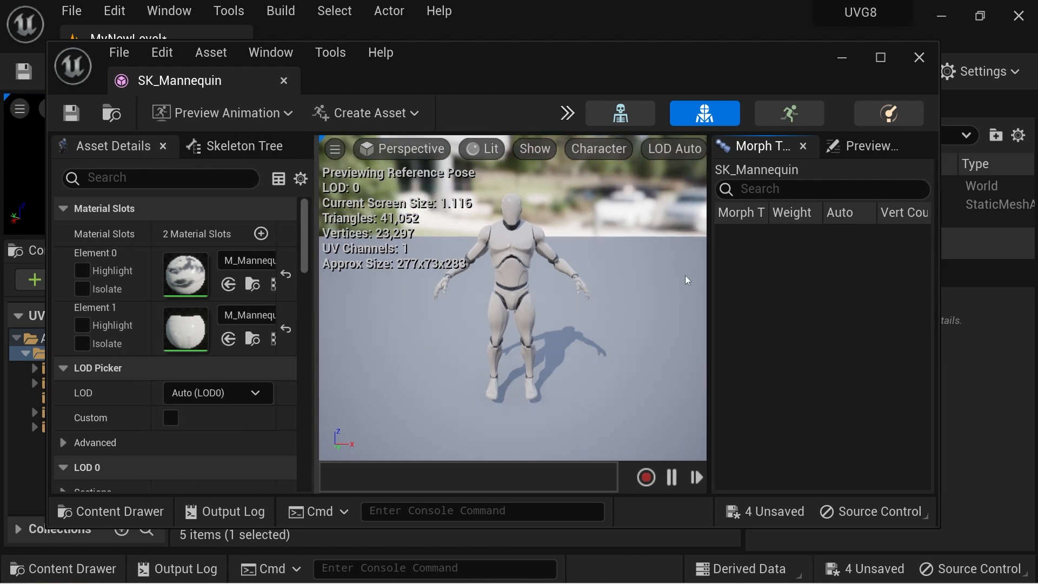
drag(608, 263, 586, 267)
drag(316, 287, 363, 259)
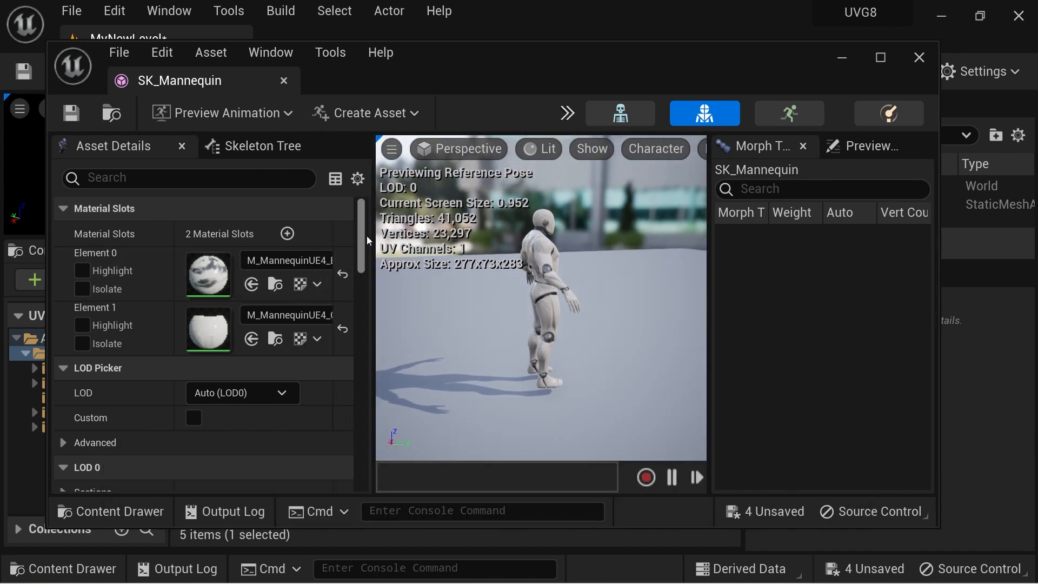
scroll(355, 402, down, 15)
scroll(355, 402, down, 5)
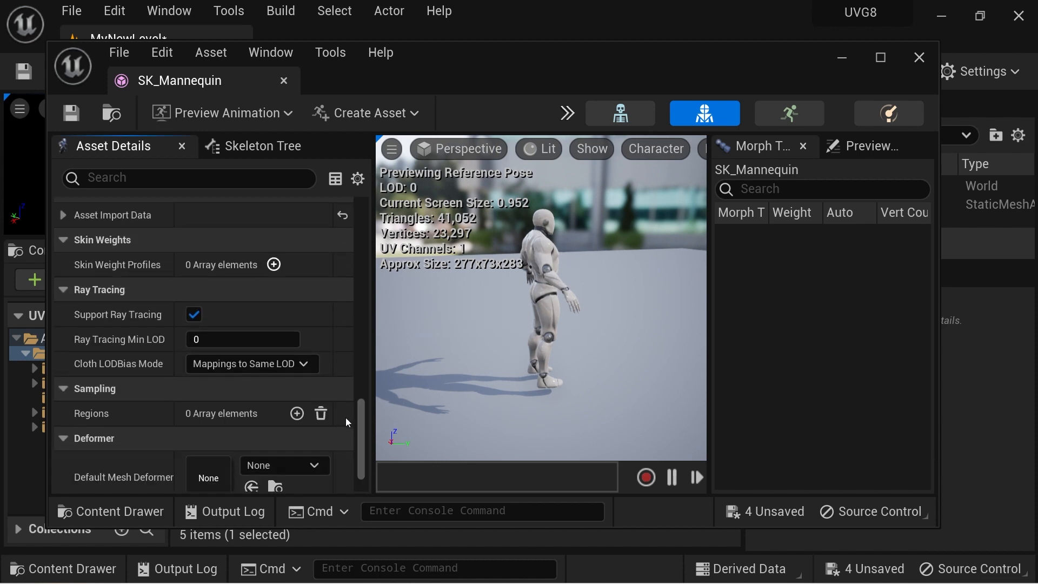
click(271, 147)
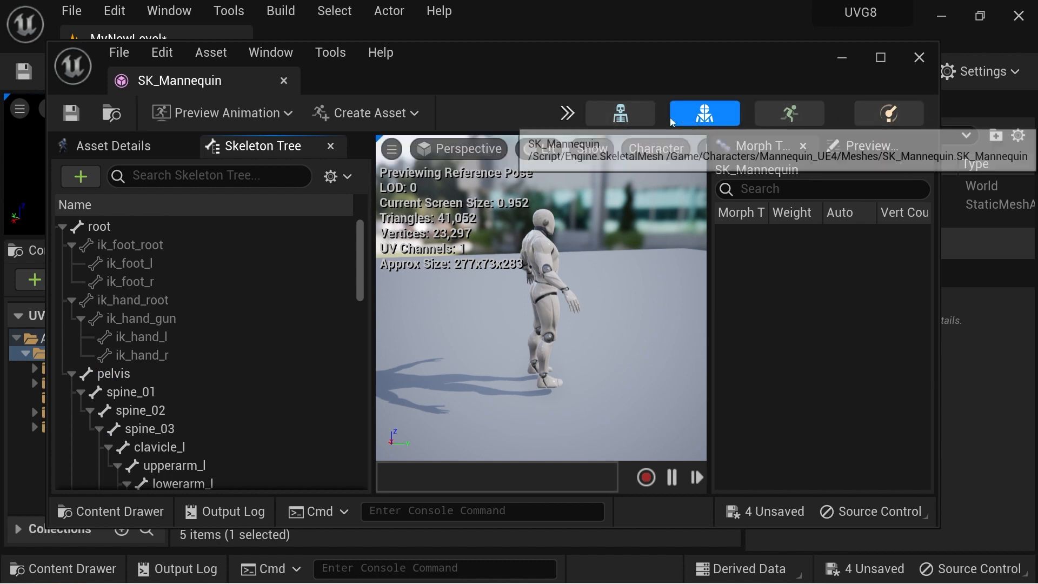
- Open the mannequin's skeleton asset, widen its bone tree and select the Weapon_R socket
click(622, 116)
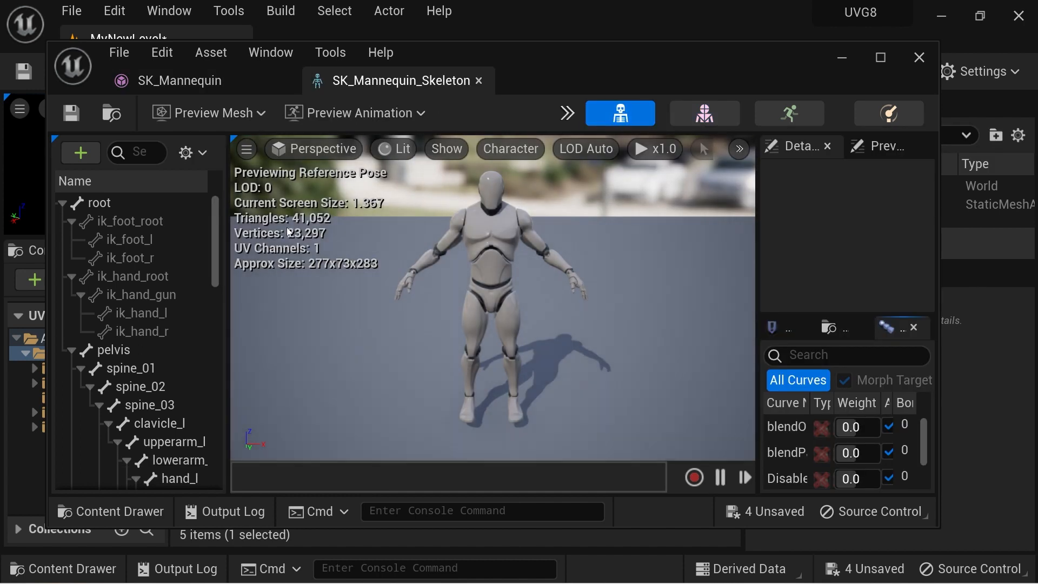
drag(226, 220, 286, 353)
click(224, 349)
scroll(232, 337, up, 6)
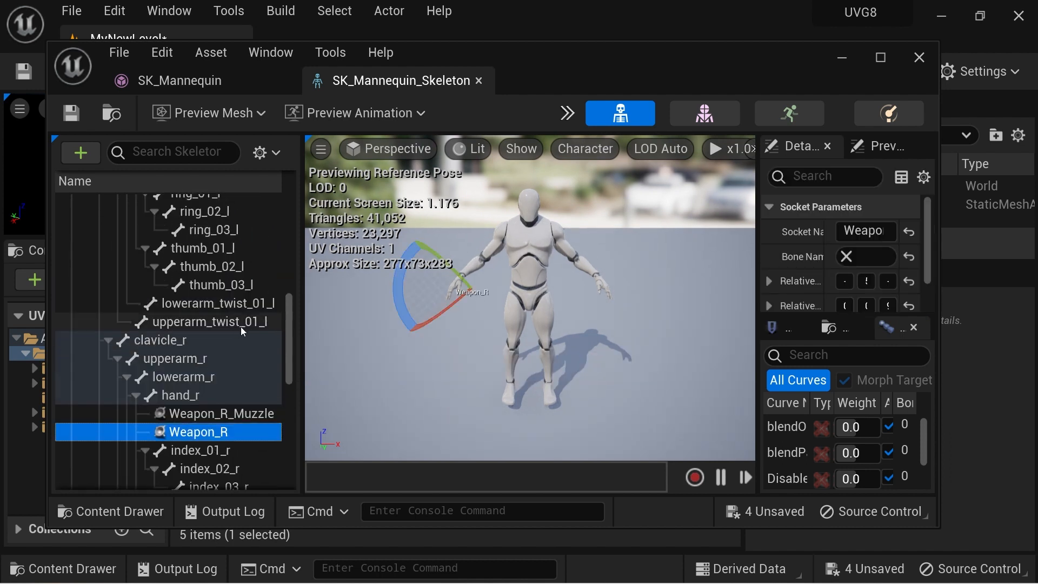
- Inspect individual bones up the skeleton hierarchy, including upperarm_l and ik_hand_gun, finishing with root selected
click(234, 304)
scroll(238, 306, up, 8)
click(231, 280)
scroll(233, 280, up, 3)
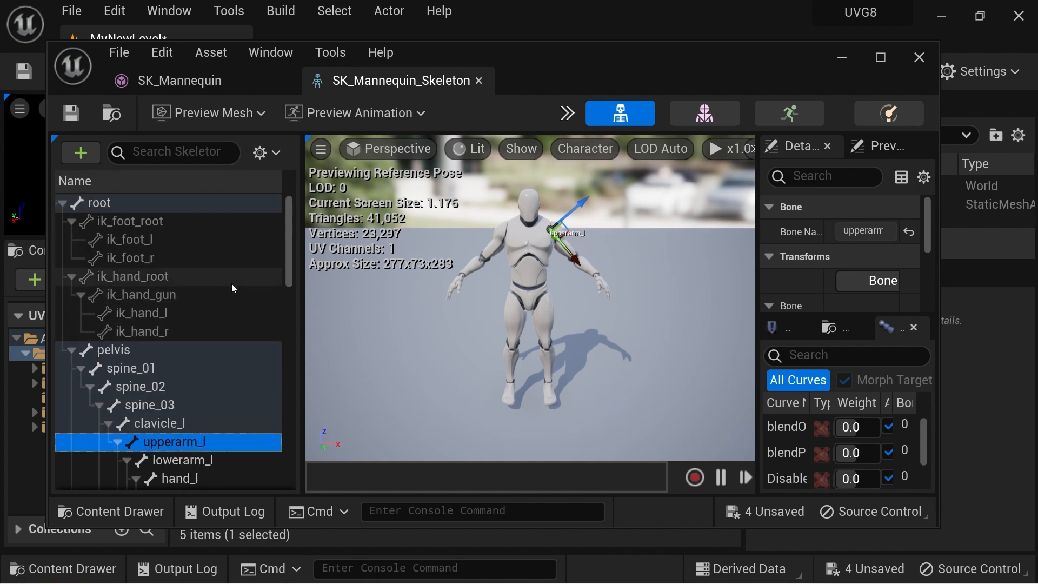
click(168, 295)
click(153, 203)
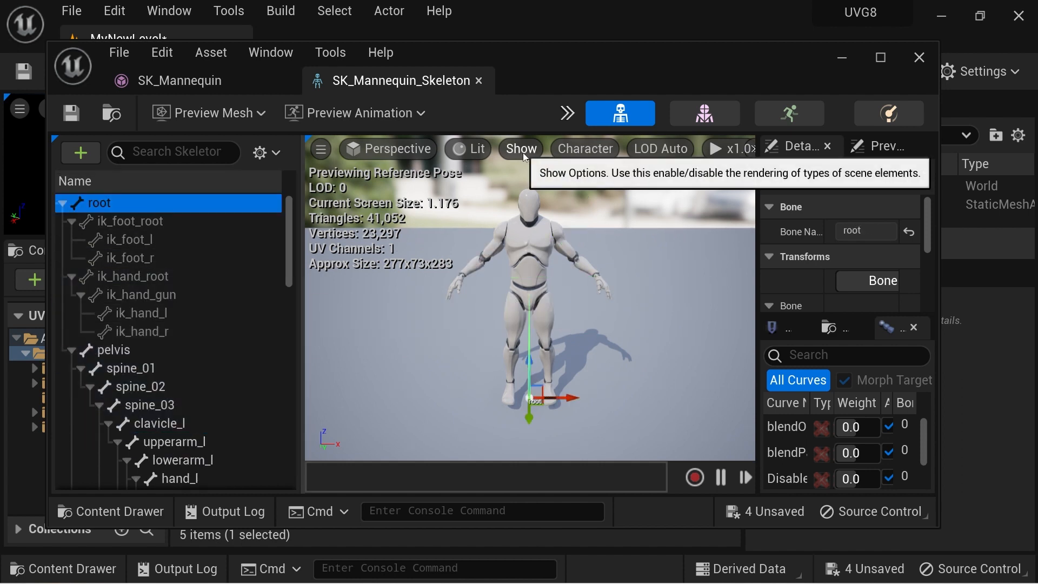
- Set the skeleton preview's bone drawing to All Hierarchy and view the bones from another angle
click(585, 149)
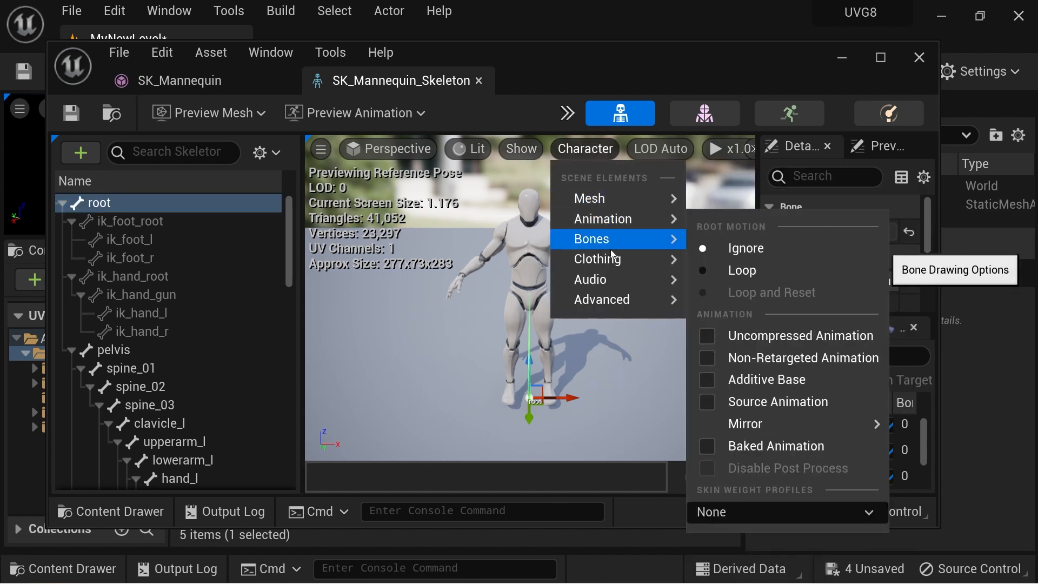
mouse_move(649, 280)
mouse_move(649, 239)
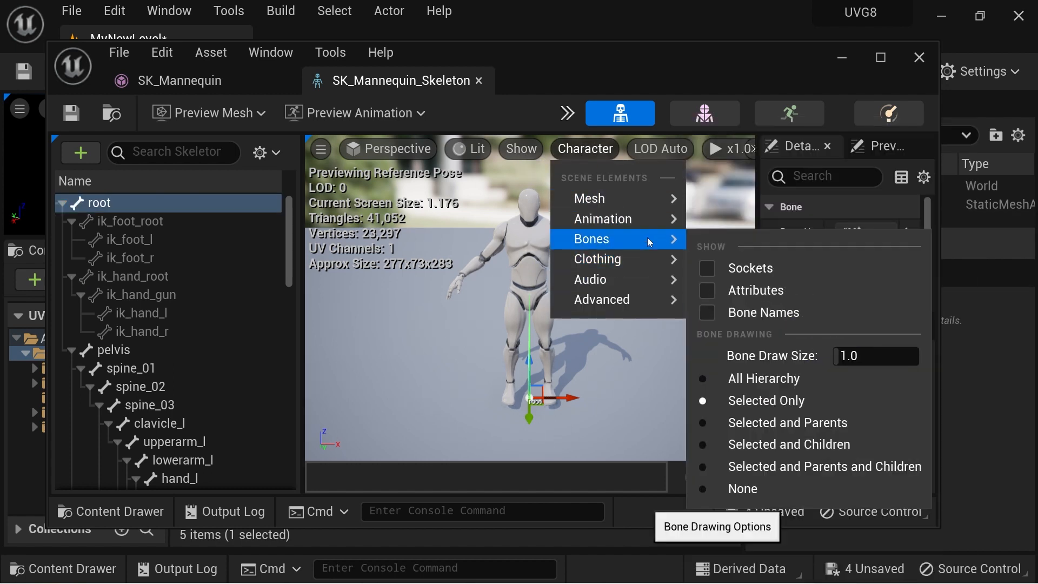
click(706, 385)
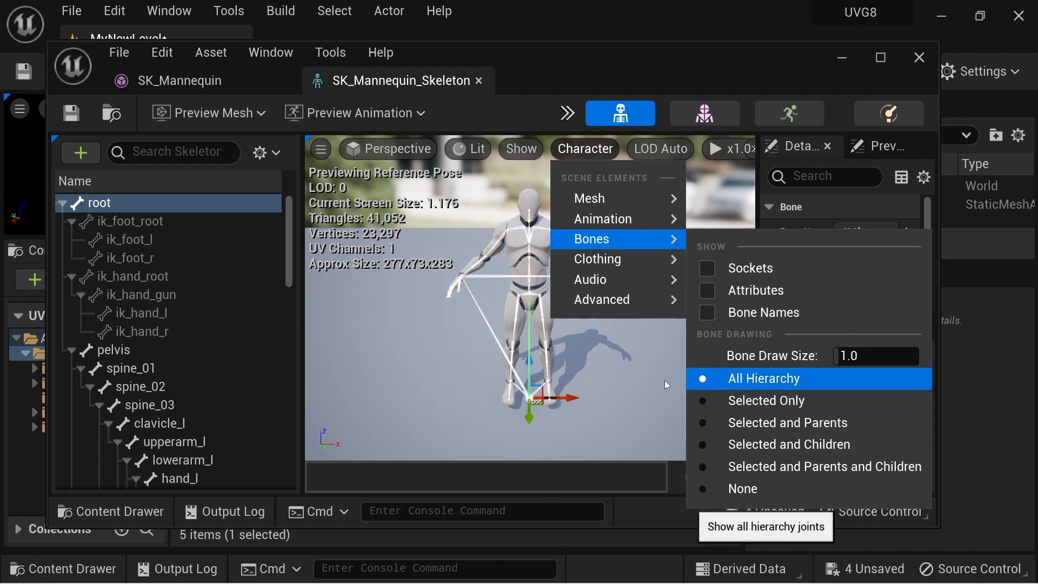
click(632, 308)
alt+drag(630, 308, 336, 316)
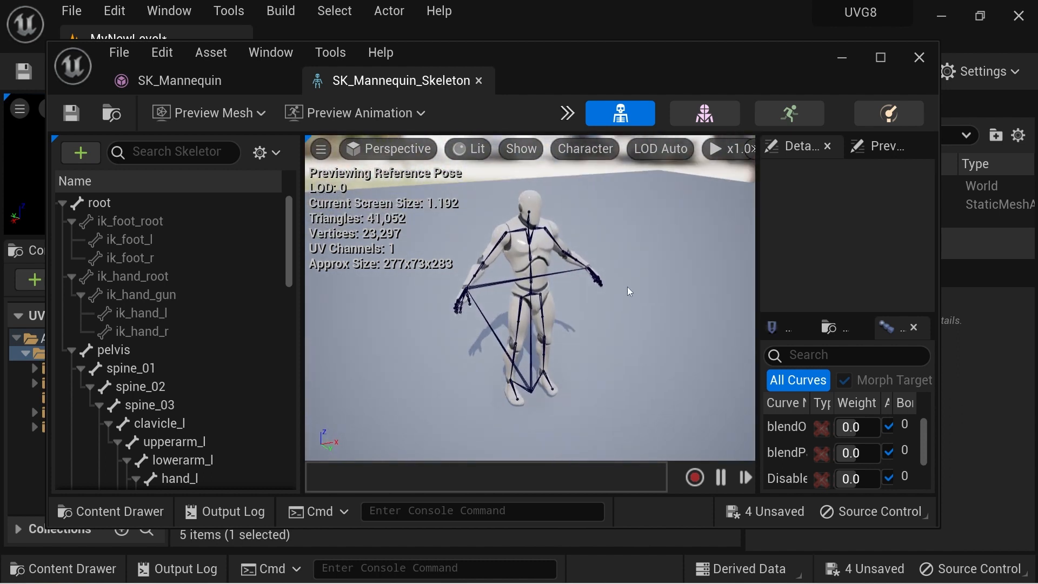
- Hide the character mesh in the skeleton preview and examine the bare bones from several angles
click(532, 154)
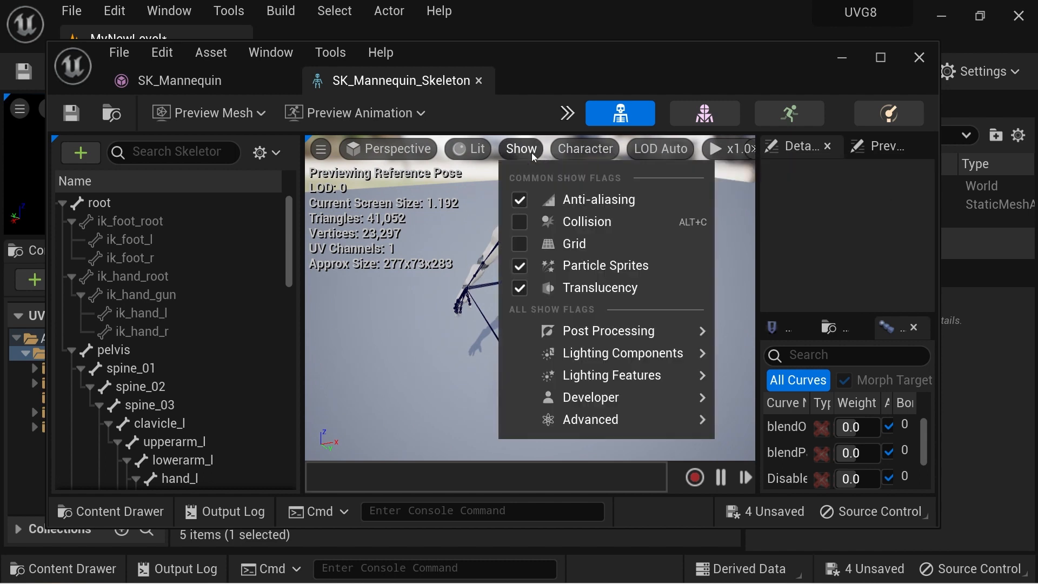
click(551, 153)
mouse_move(591, 200)
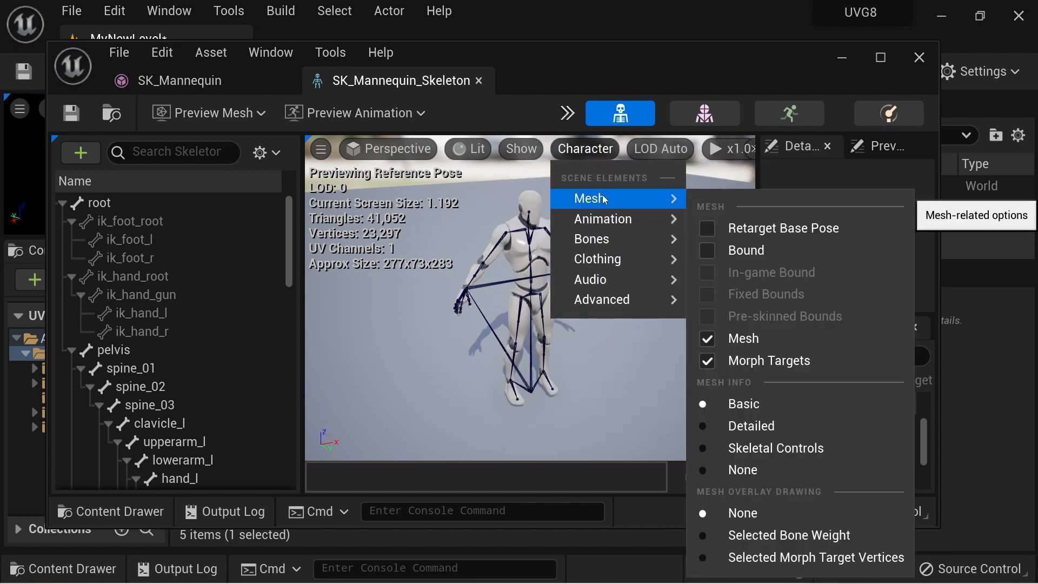
click(725, 336)
alt+drag(617, 325, 568, 313)
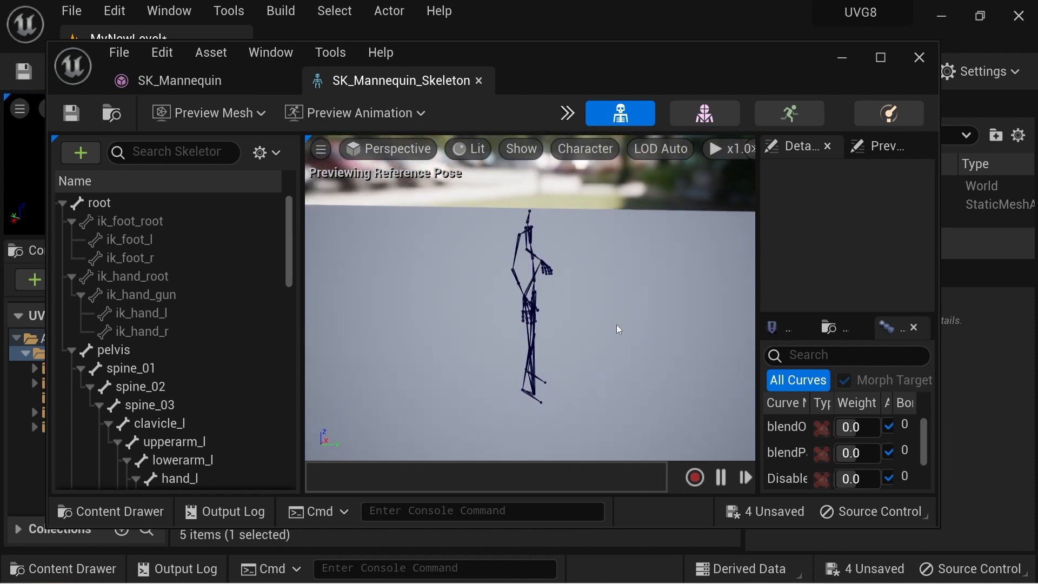
alt+drag(620, 329, 573, 309)
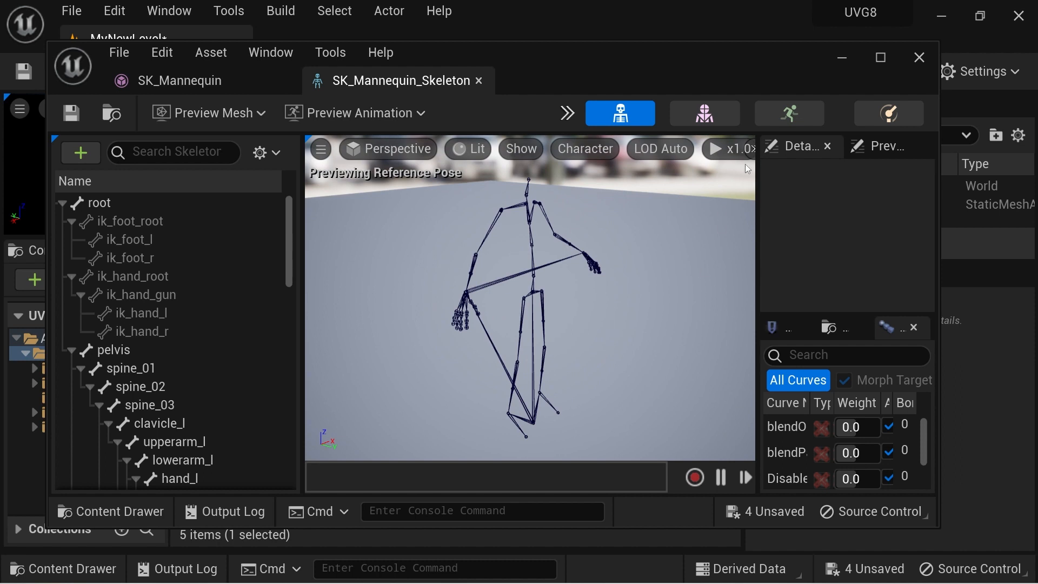
- Switch the mannequin's editor back to its skeletal mesh, on to the Jog_Fwd animation, and finally to its physics asset
click(714, 115)
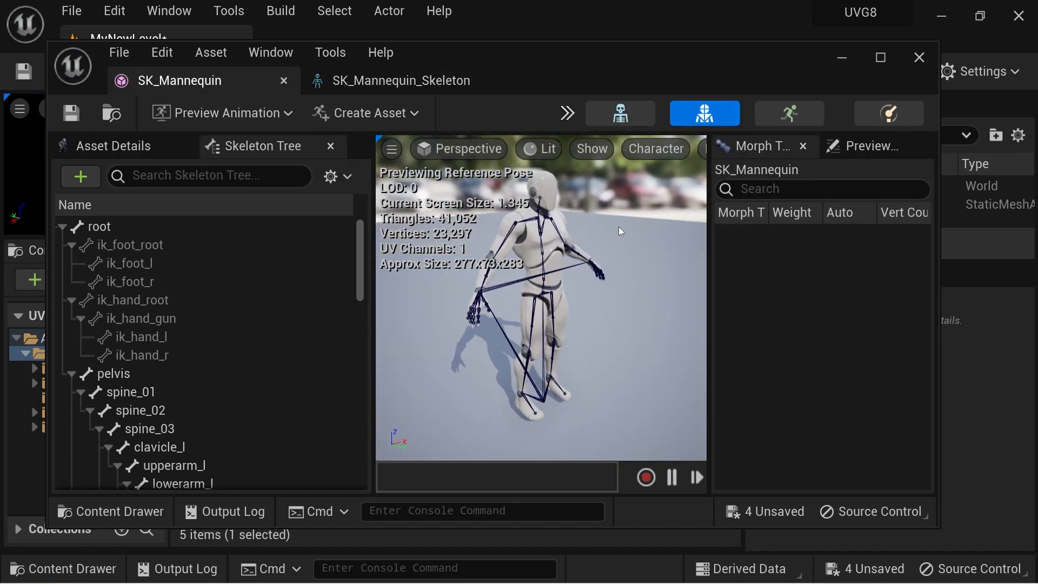
click(794, 116)
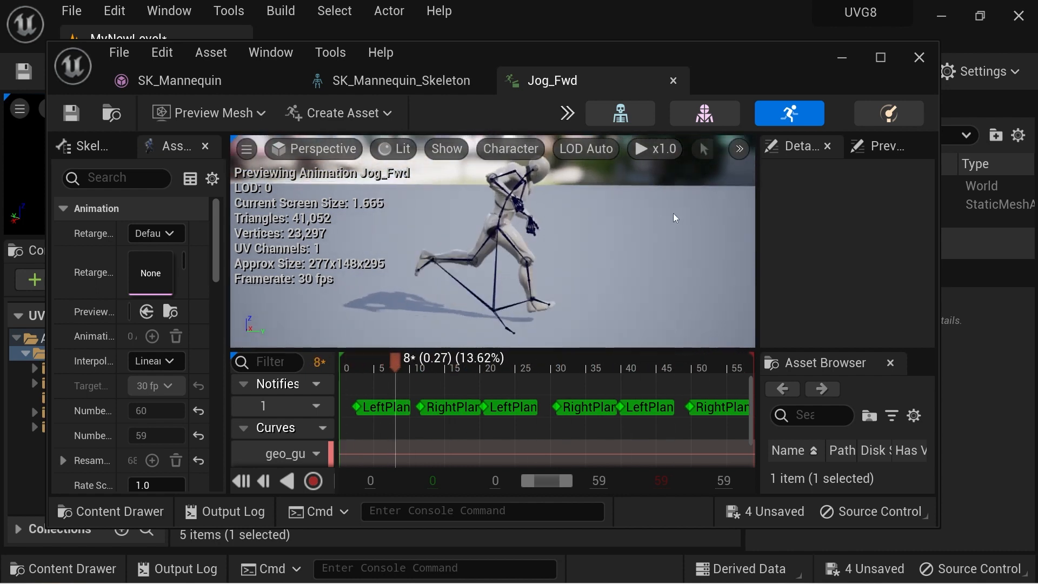
click(894, 115)
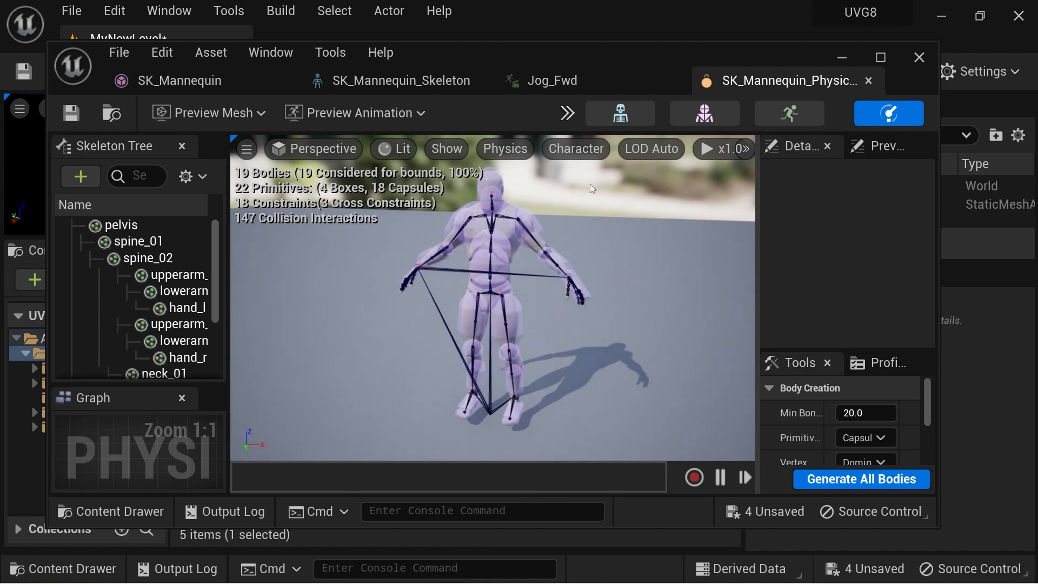
- Set the physics asset preview's bone drawing to Selected and Parents and view the character from behind
click(463, 157)
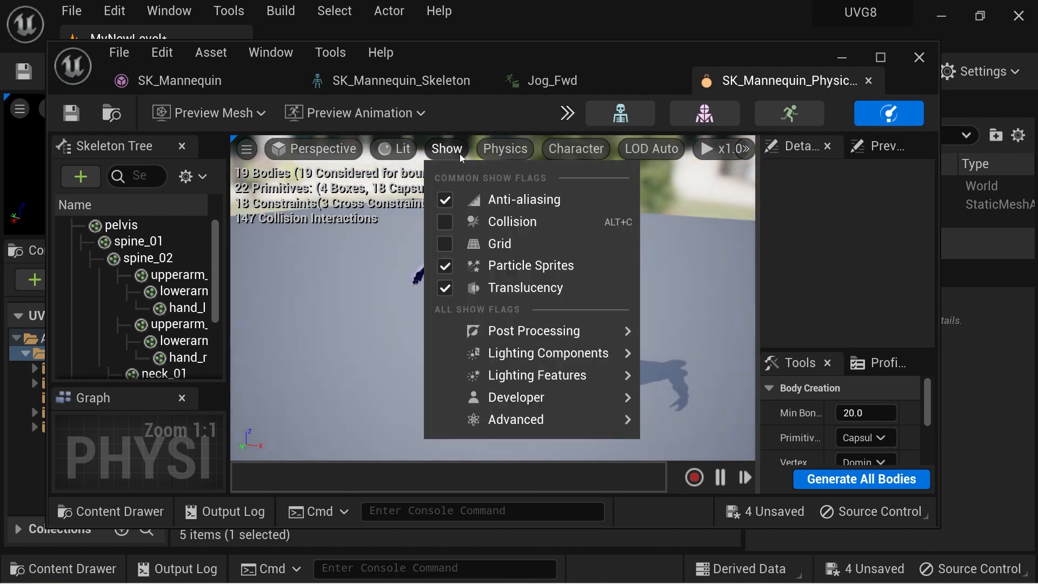
click(506, 149)
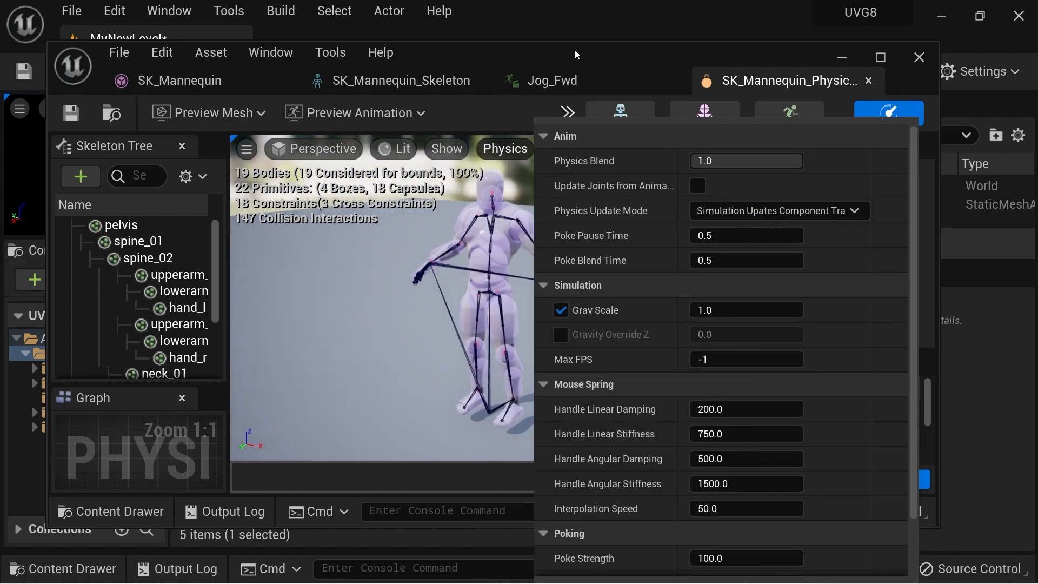
click(567, 111)
click(574, 150)
mouse_move(588, 223)
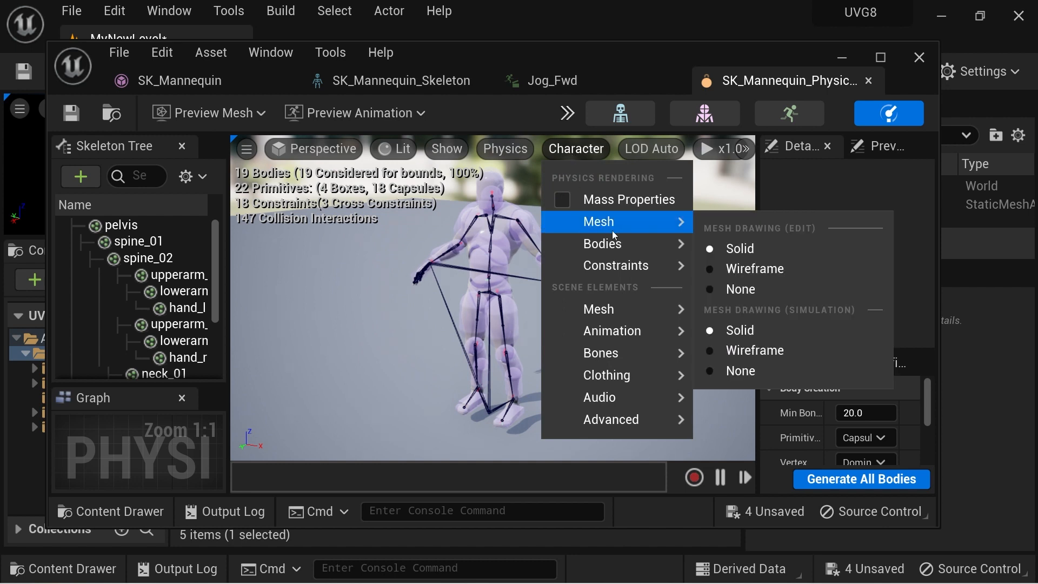
mouse_move(665, 353)
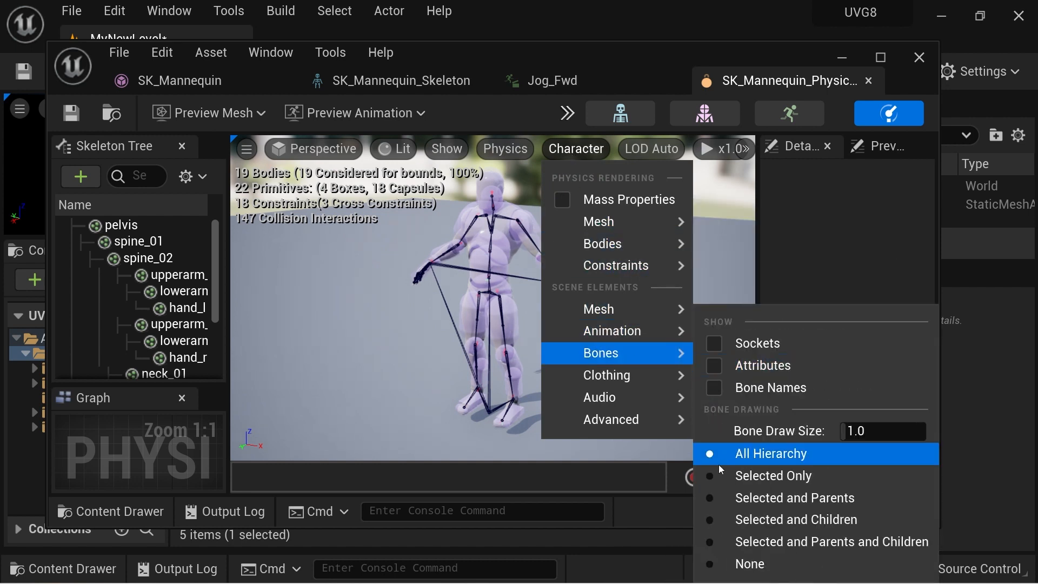
click(714, 498)
alt+drag(379, 227, 538, 233)
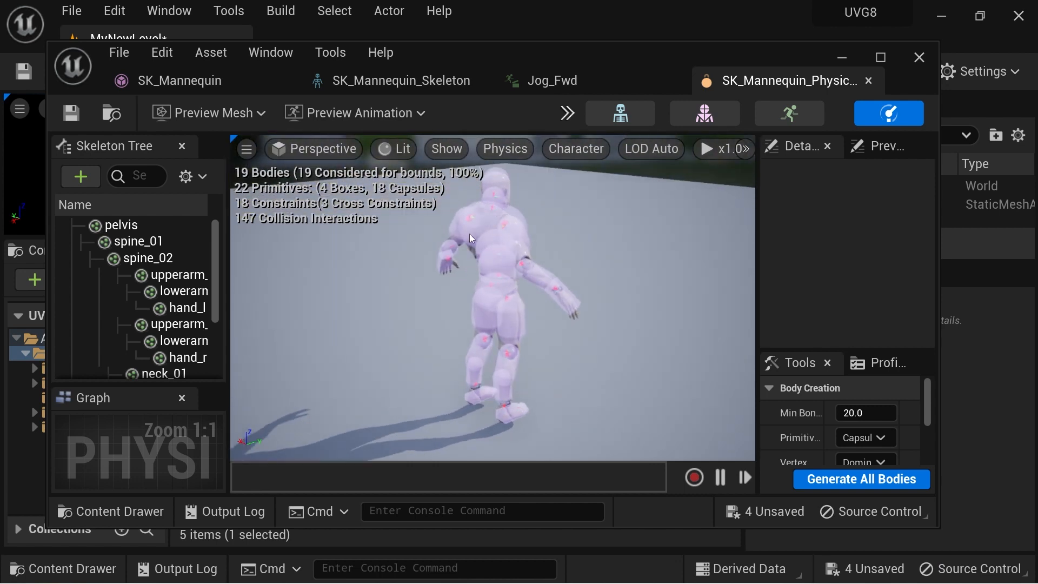
- Widen the physics asset's skeleton tree and examine its listed bodies and the collision shapes on the character
drag(228, 281, 323, 260)
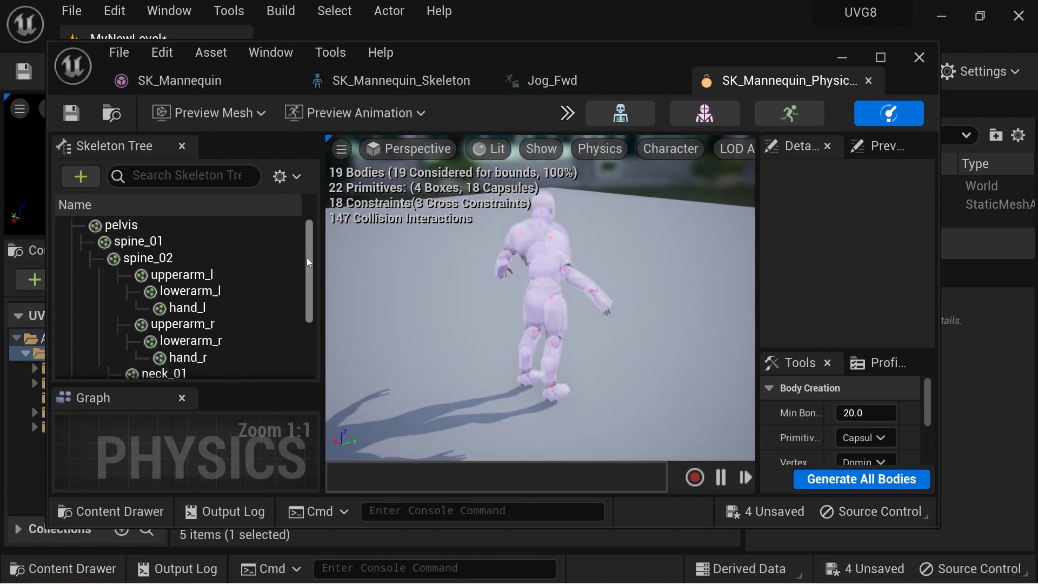
scroll(318, 256, down, 3)
scroll(318, 256, up, 3)
alt+drag(593, 207, 352, 208)
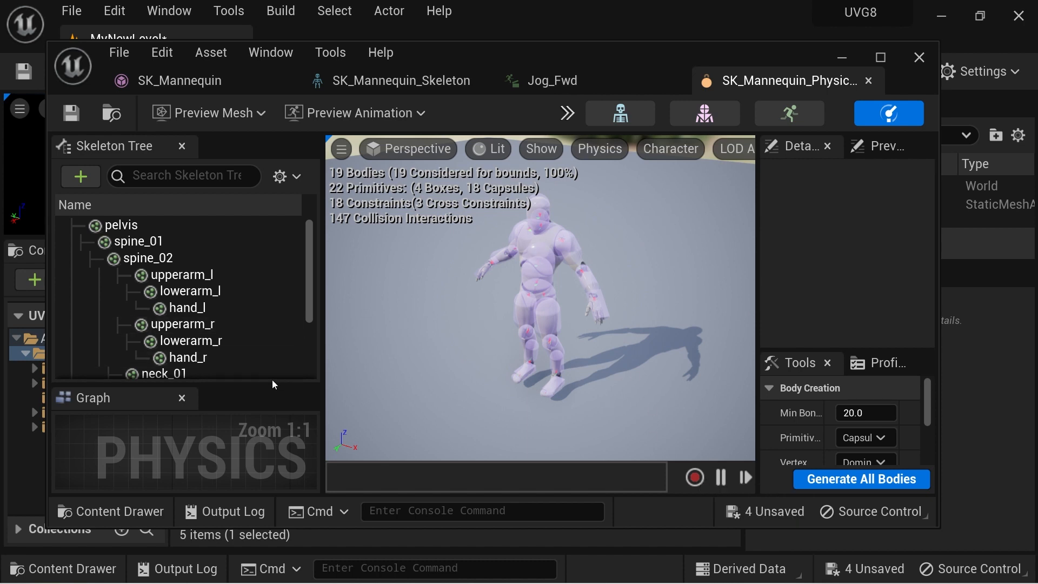
scroll(314, 293, down, 5)
scroll(317, 335, up, 5)
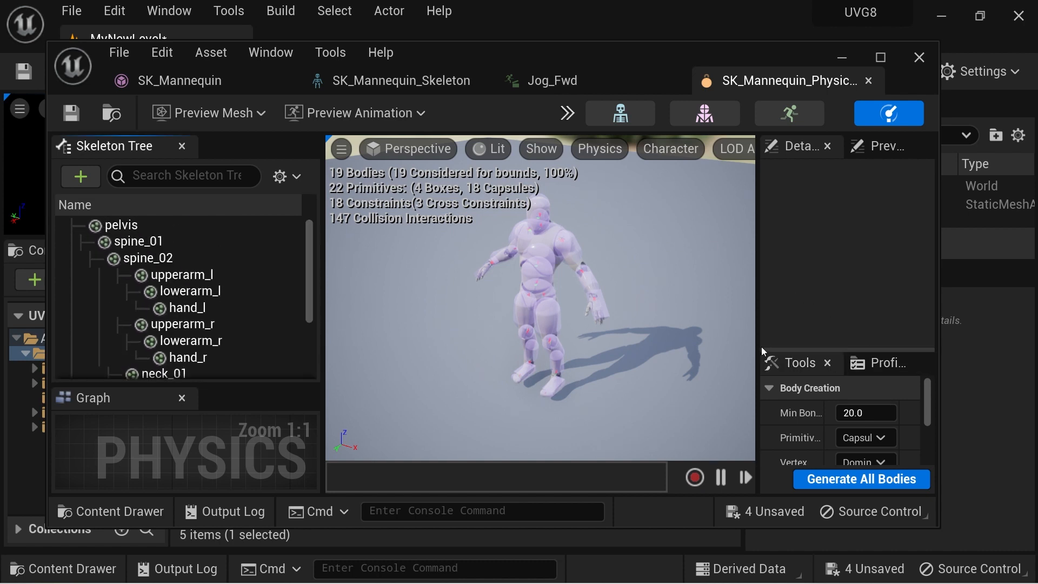
- Enlarge the physics asset's tool settings to examine the body creation options, and close the mannequin's editor
drag(781, 350, 781, 195)
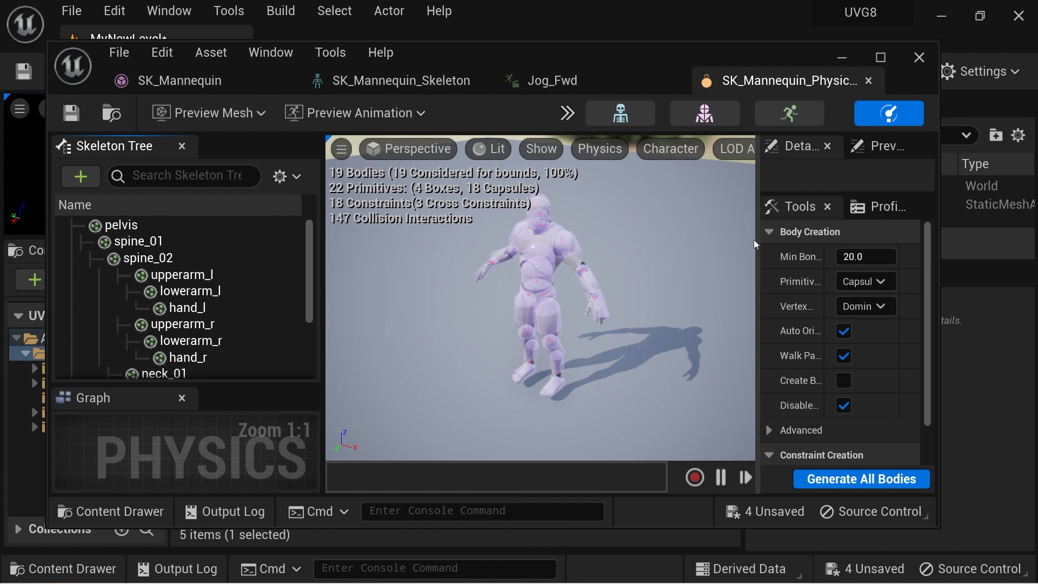
drag(757, 240, 620, 242)
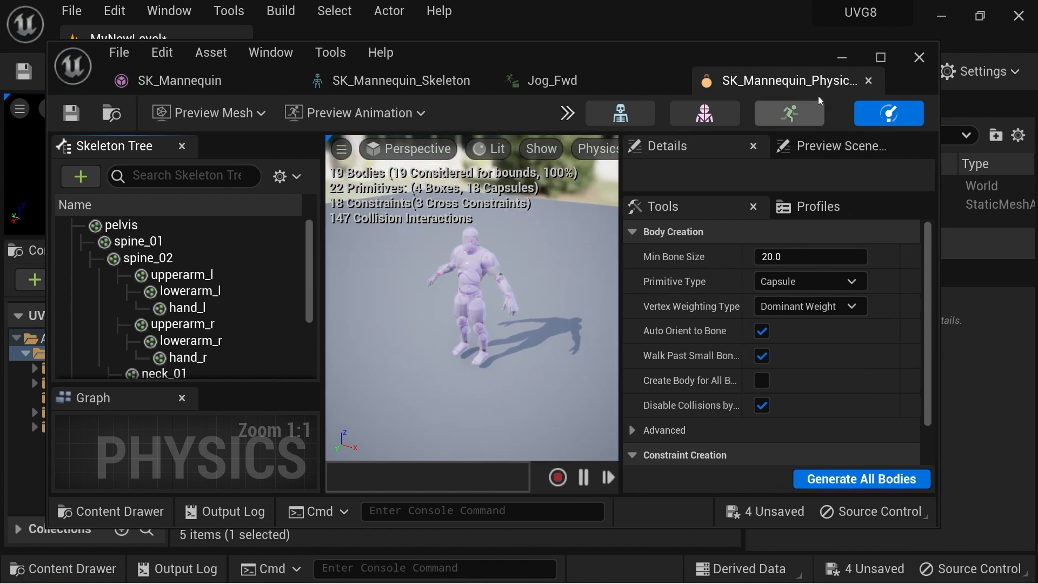
click(919, 57)
- Place the SK_Mannequin skeletal mesh on the floor of the level, focus on it and view it from several sides
drag(213, 419, 417, 199)
key(f)
alt+drag(471, 171, 546, 171)
alt+drag(411, 172, 492, 171)
right_drag(492, 171, 433, 197)
drag(493, 247, 376, 395)
drag(470, 421, 538, 236)
scroll(490, 236, down, 3)
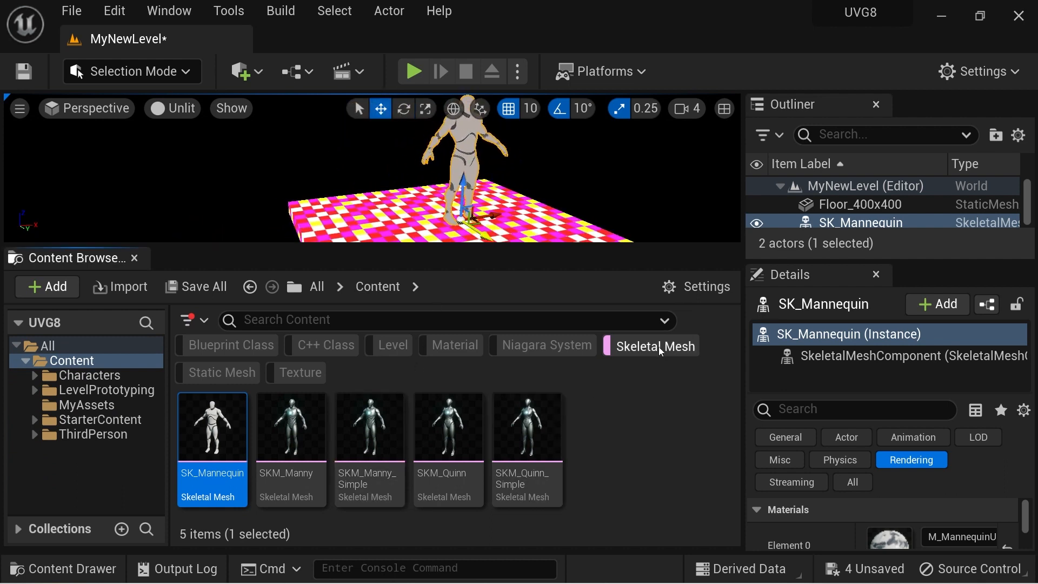
- Switch the content filter from Skeletal Mesh to Niagara System, deselect the mannequin and show the MyAssets folder
click(660, 349)
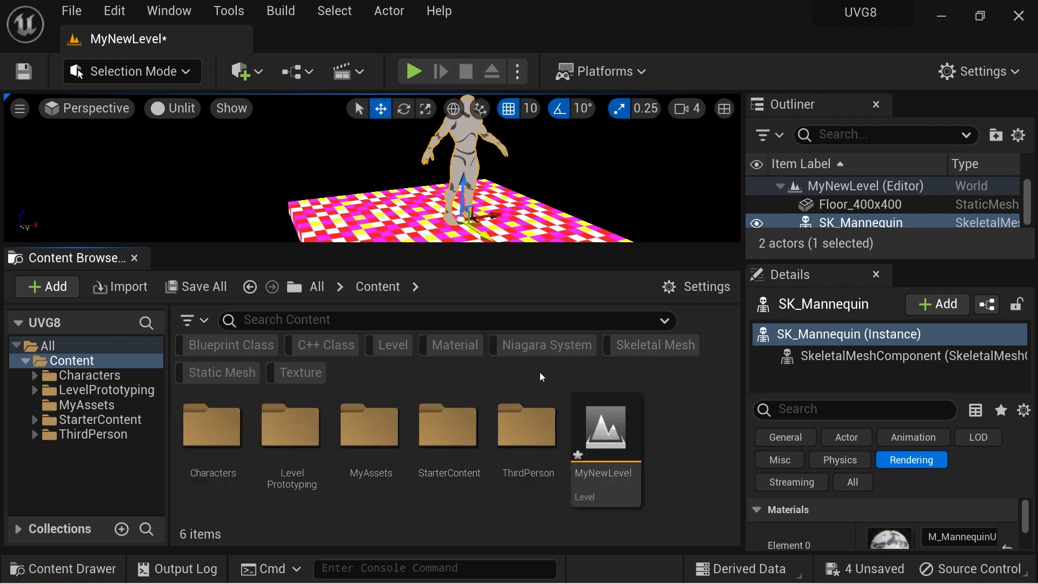
click(537, 349)
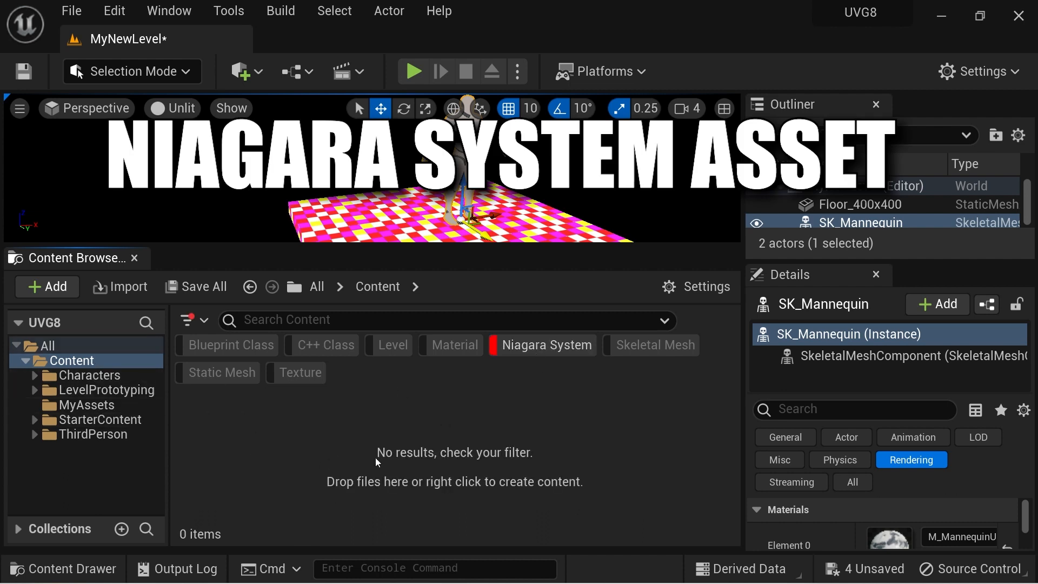
click(624, 174)
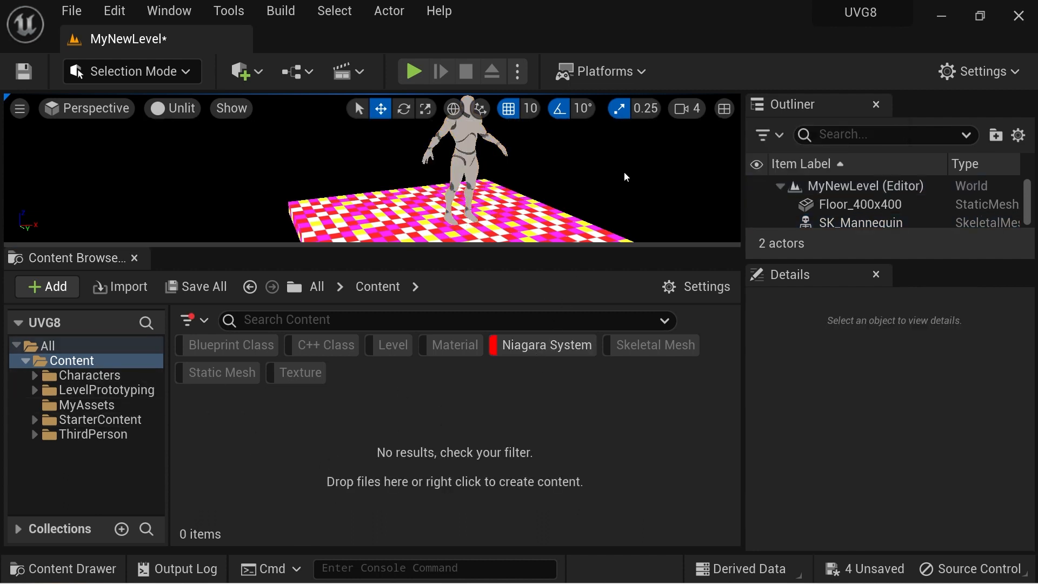
click(108, 405)
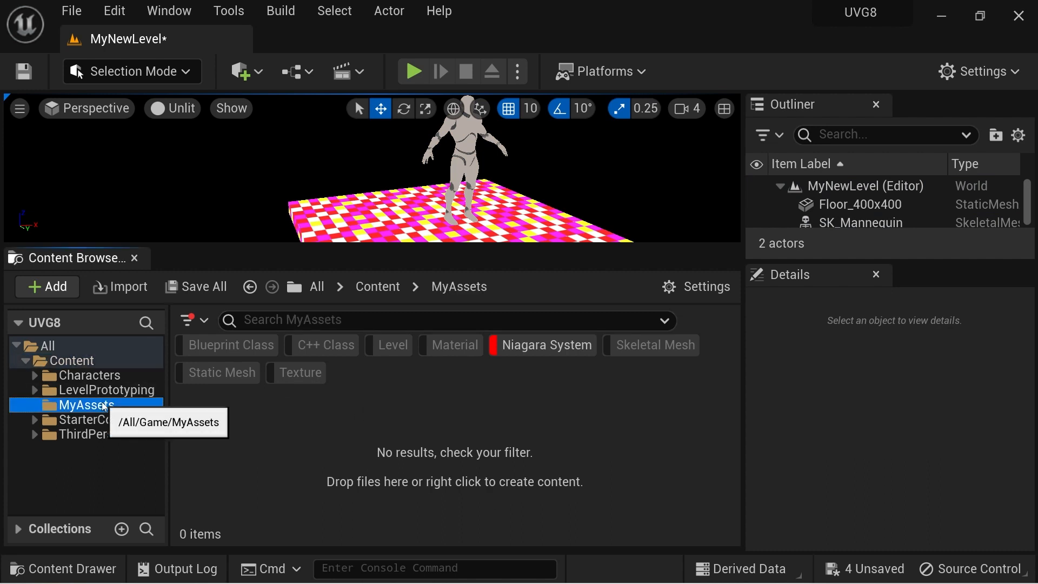
- Create a Niagara system in MyAssets from selected emitters, adding the Confetti Burst template as its emitter
right_click(307, 439)
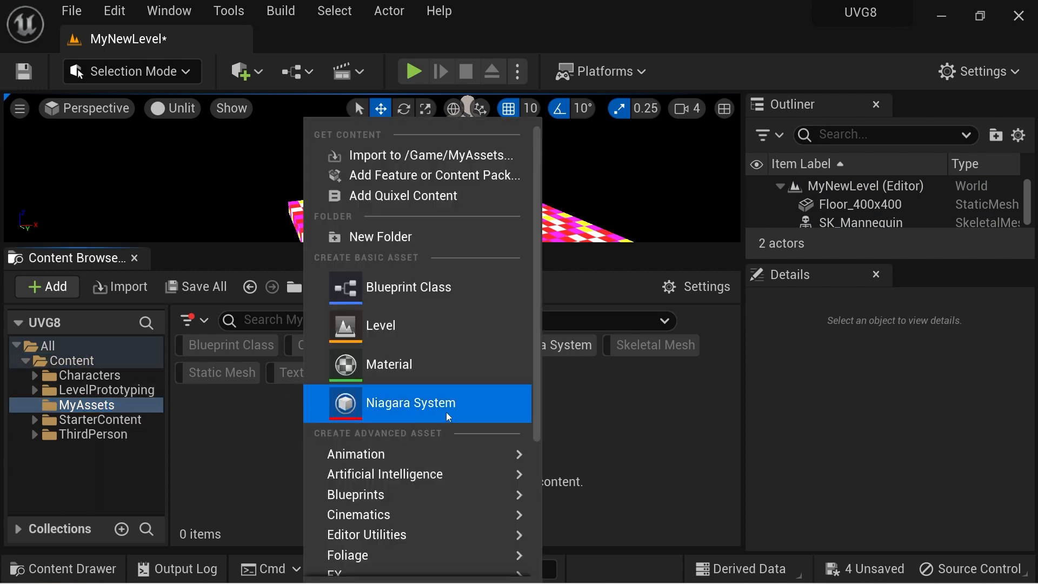
click(475, 404)
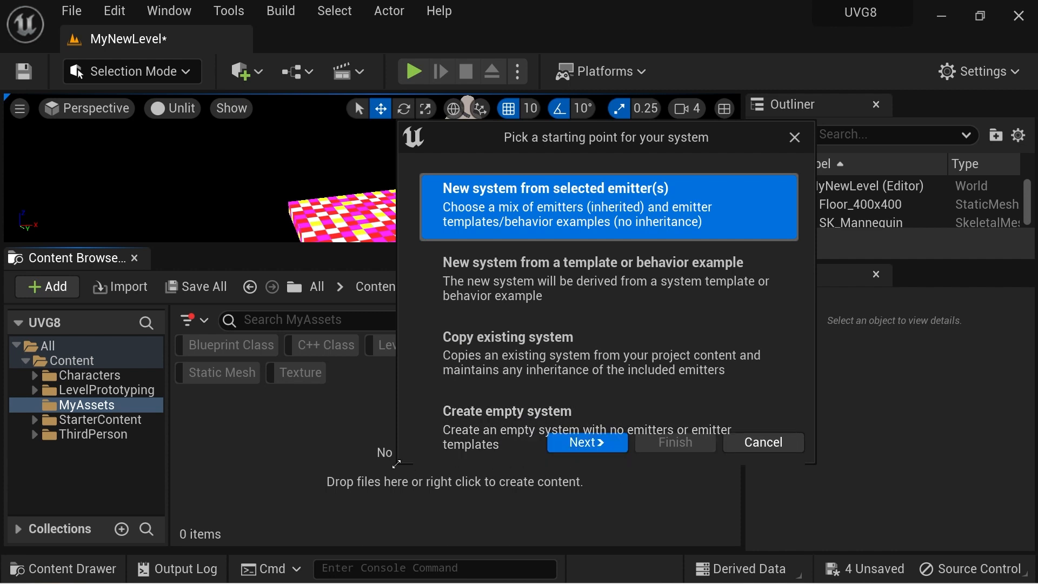
click(565, 494)
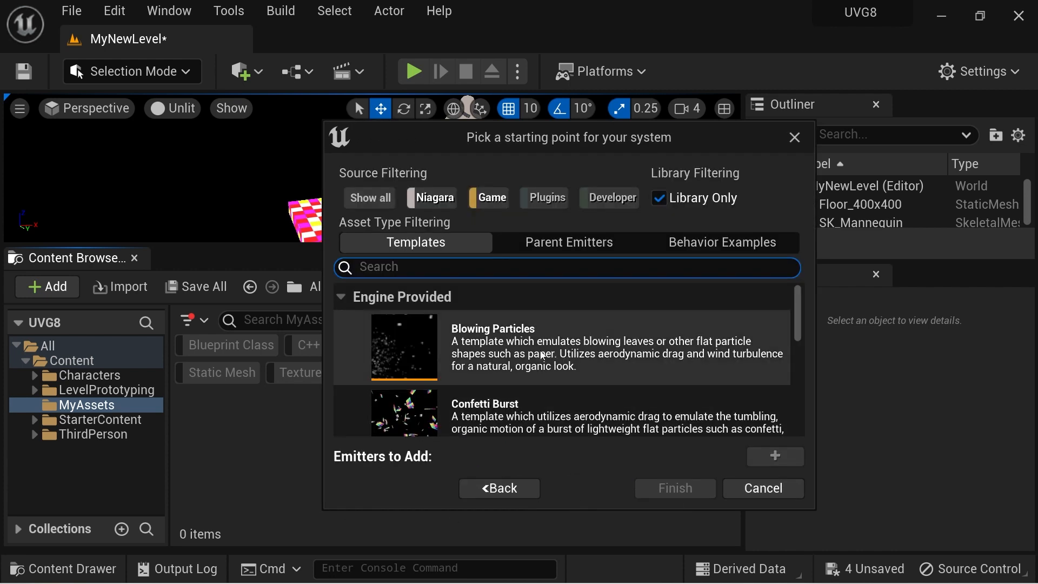
click(603, 402)
mouse_move(795, 318)
mouse_down()
mouse_move(795, 328)
mouse_move(793, 318)
mouse_up()
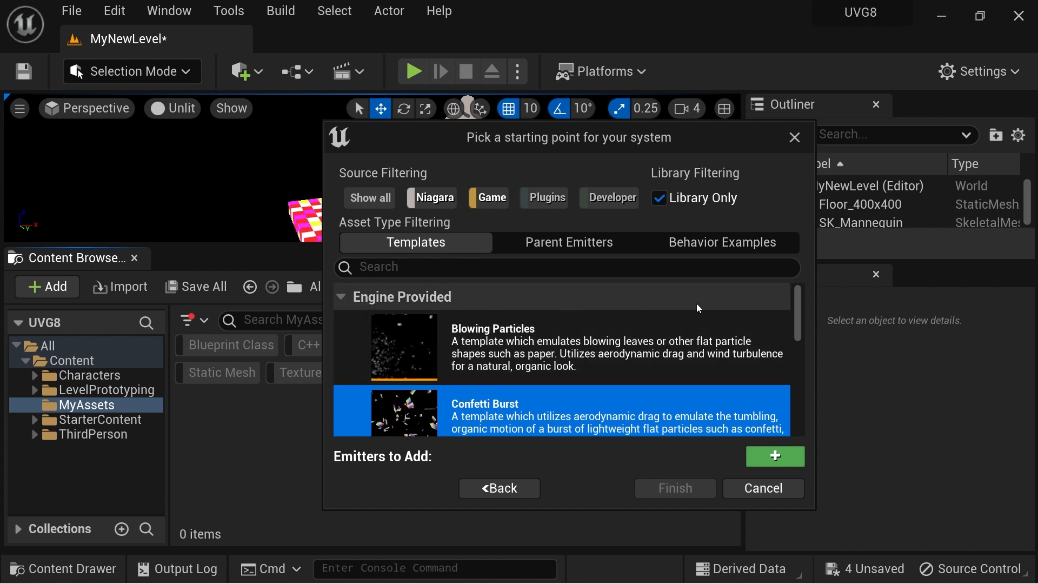
scroll(543, 350, down, 3)
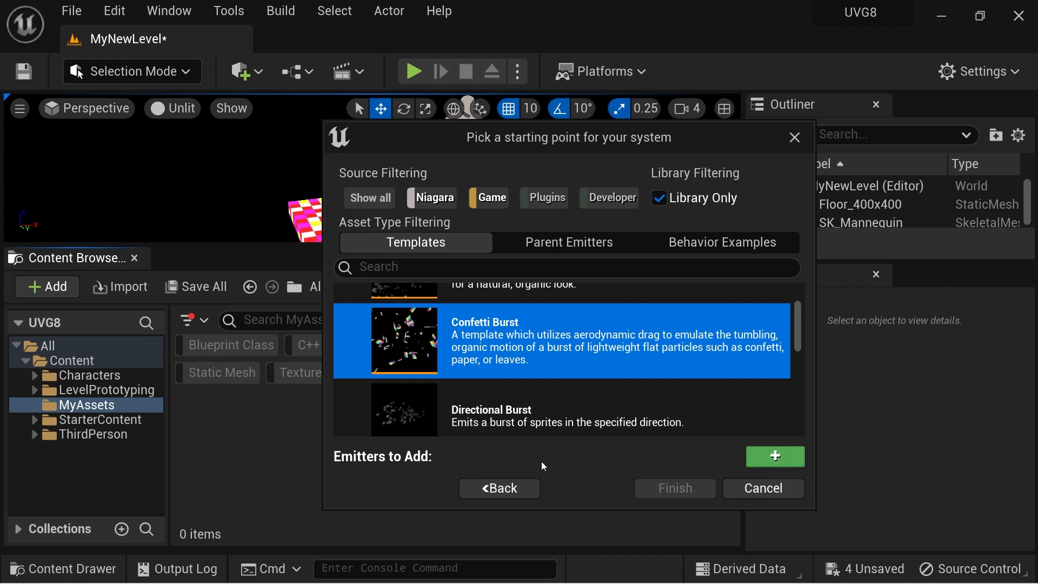
click(760, 461)
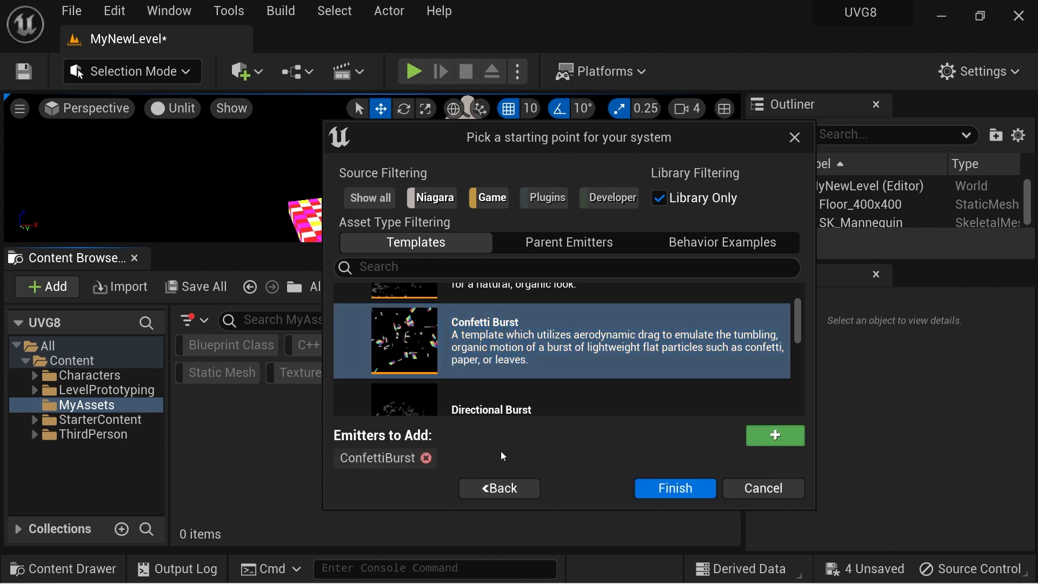
click(656, 491)
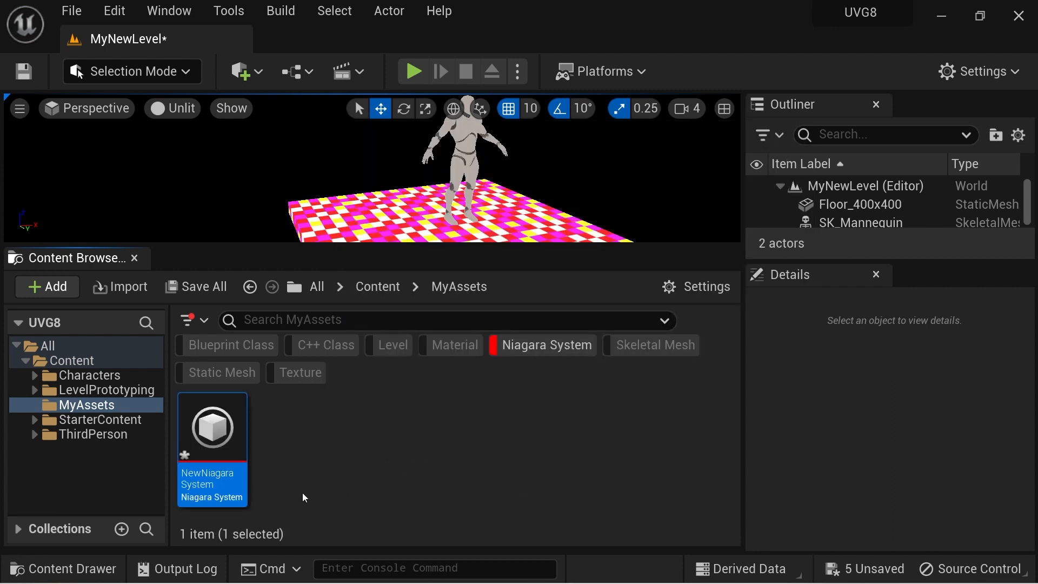
- Open the new Niagara system in its editor and enlarge the timeline area for a full view of its tracks
mouse_move(209, 479)
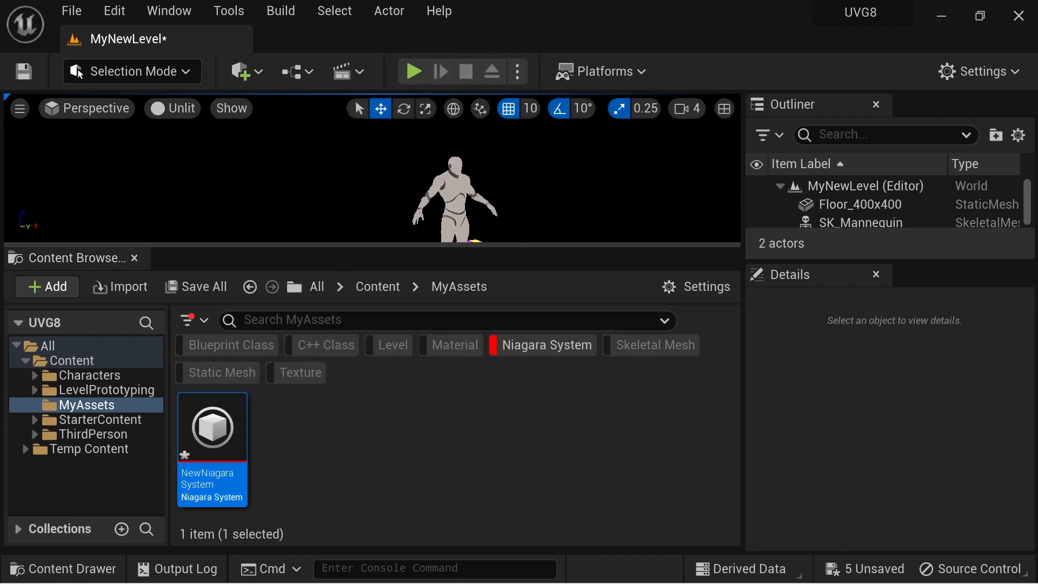
double_click(200, 455)
drag(461, 58, 463, 46)
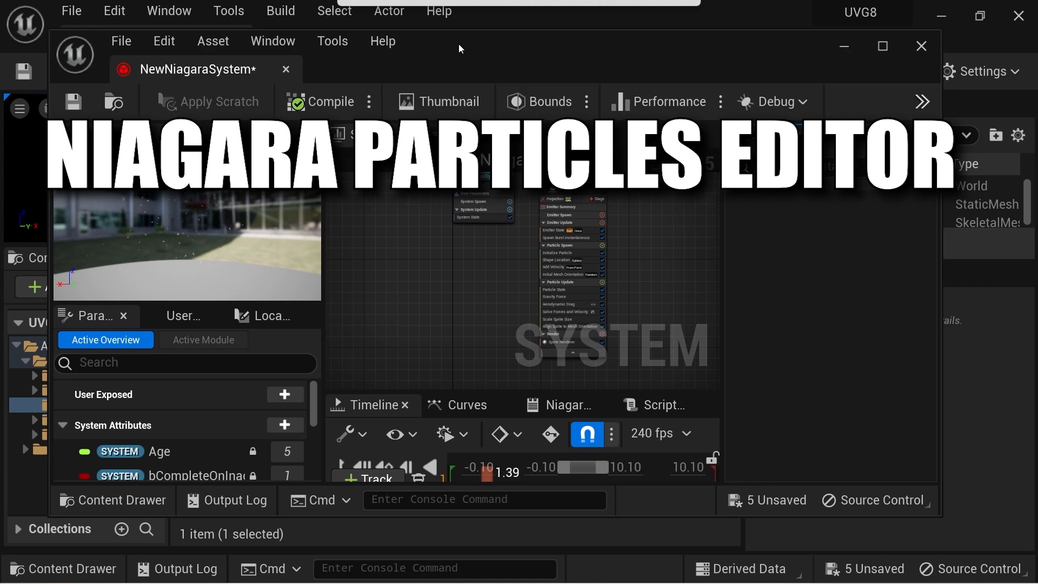
drag(445, 392, 471, 315)
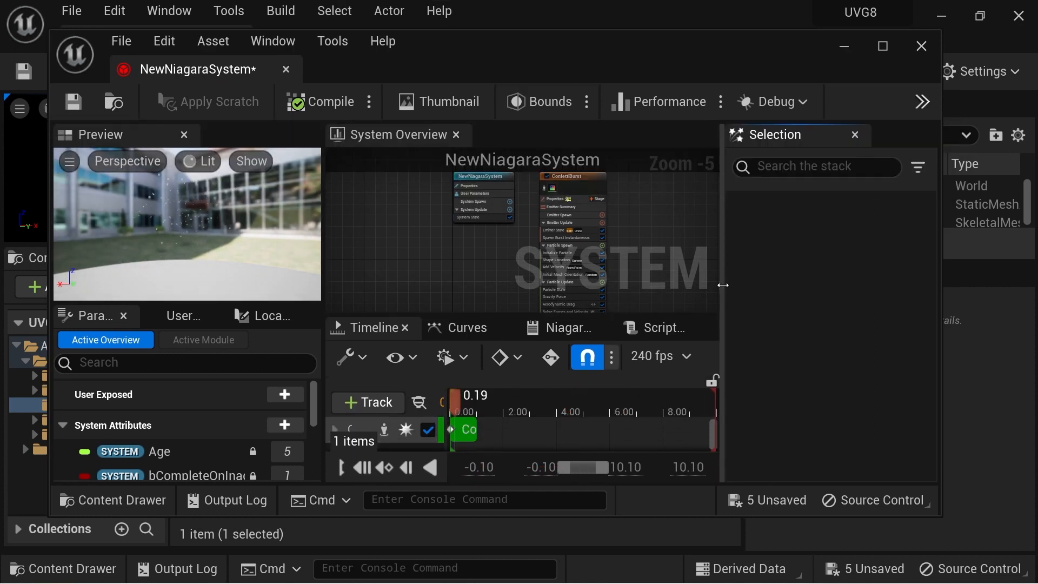
drag(724, 287, 753, 286)
- Select the ConfettiBurst emitter and view its particle burst in an enlarged preview from another angle
click(547, 185)
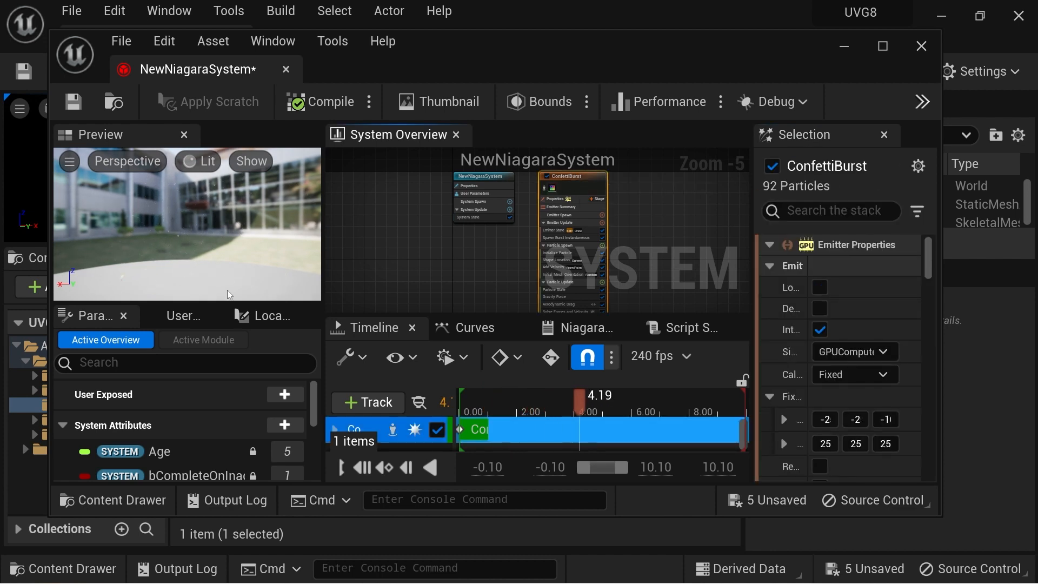
drag(229, 298, 234, 390)
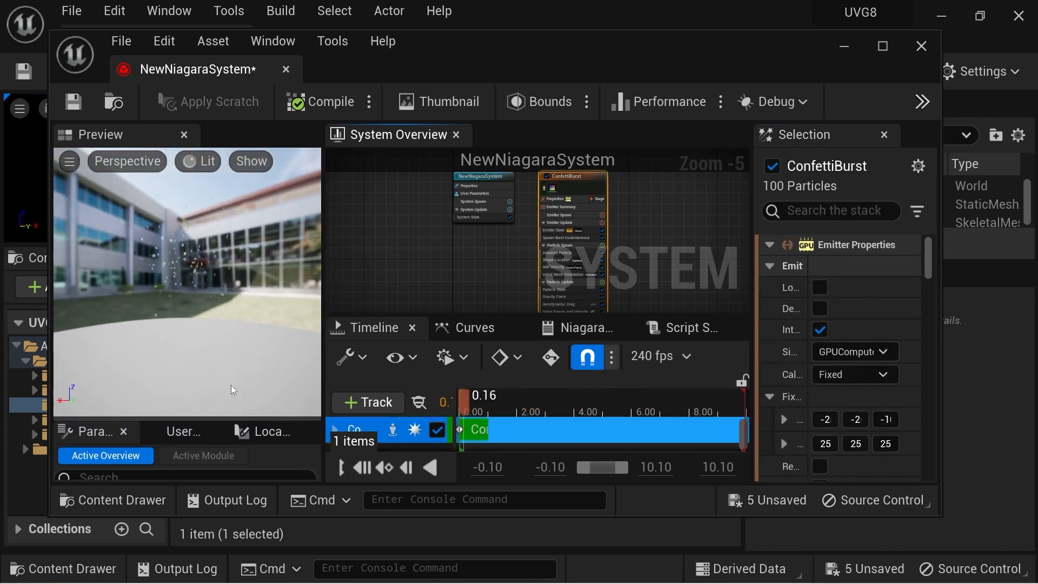
drag(212, 295, 320, 317)
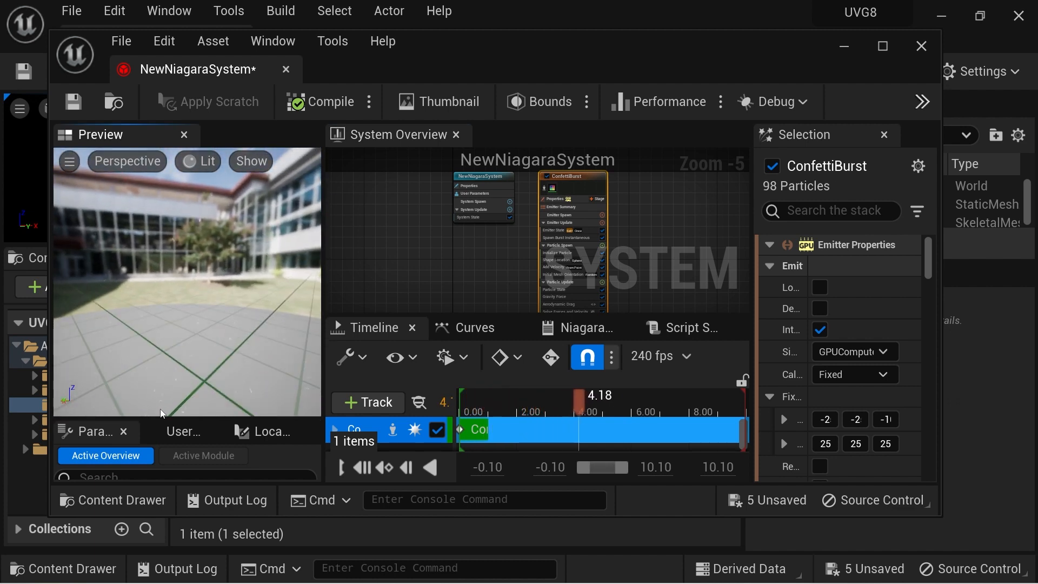
drag(163, 421, 192, 207)
- Select the emitter's Emitter State module and widen the editor to examine its life cycle settings
scroll(615, 247, up, 3)
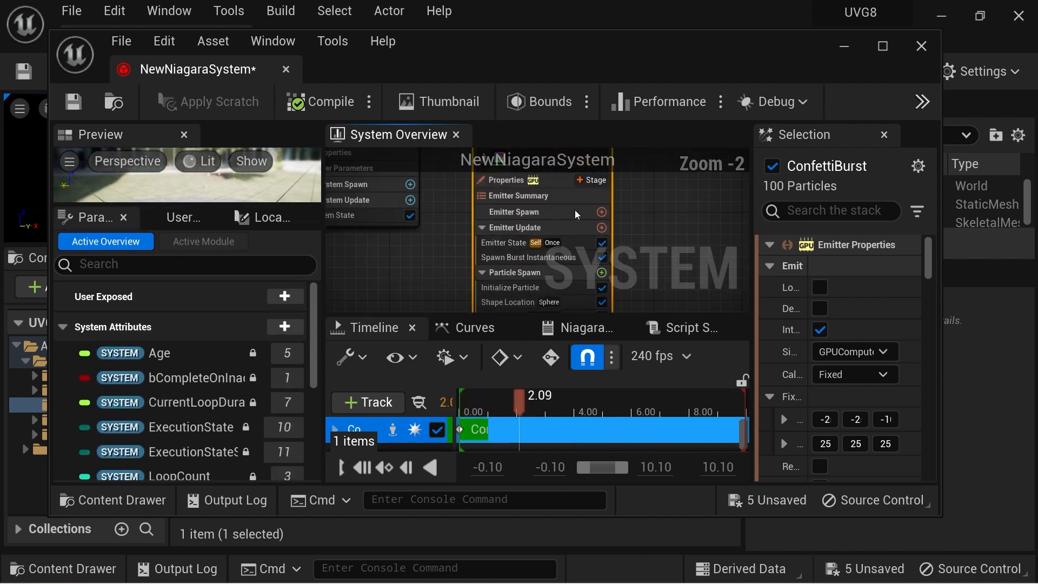
right_click(573, 242)
click(675, 184)
right_drag(661, 227, 722, 156)
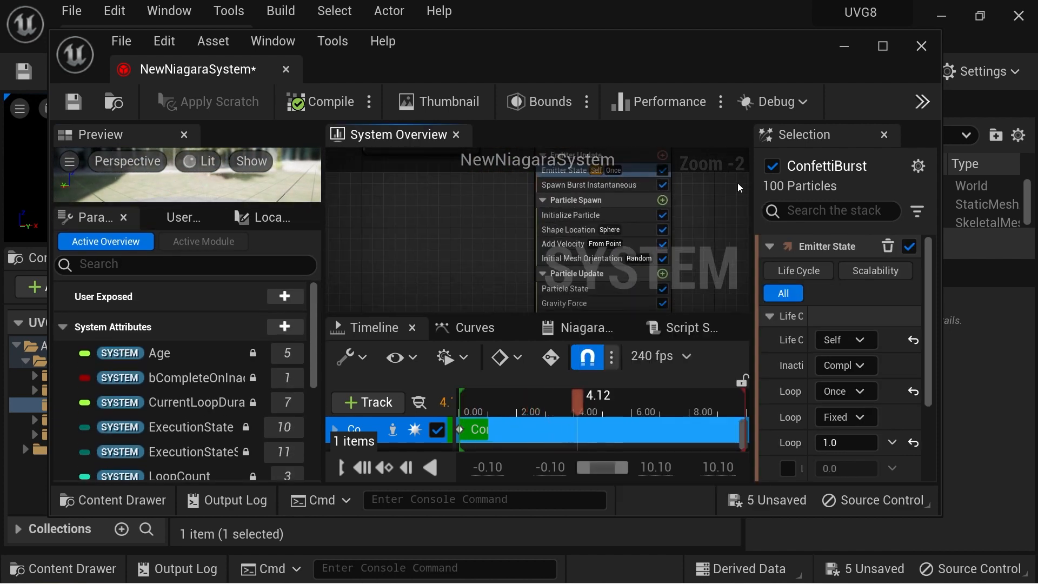
drag(808, 319, 845, 317)
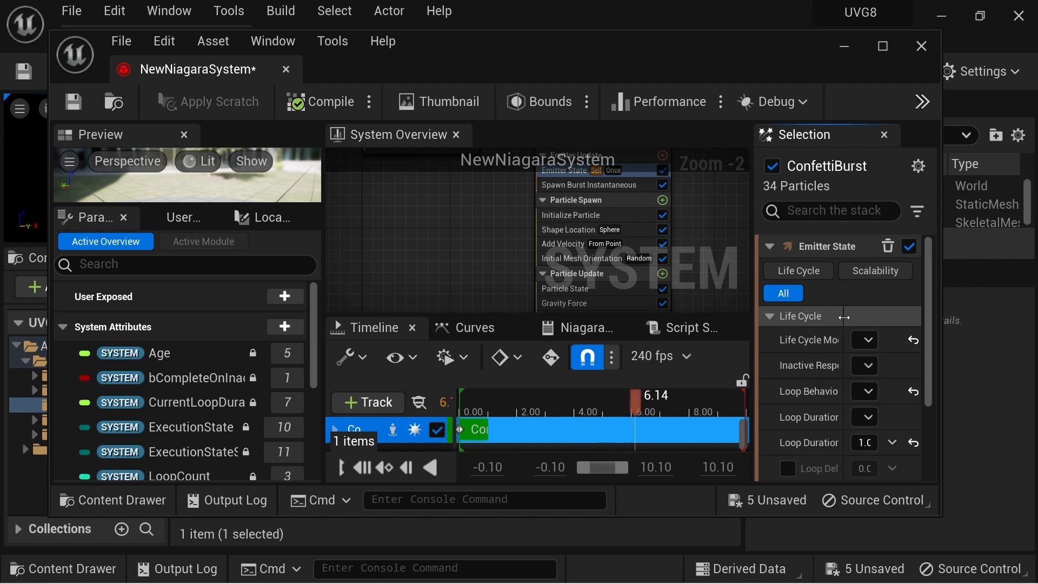
drag(941, 315, 1019, 312)
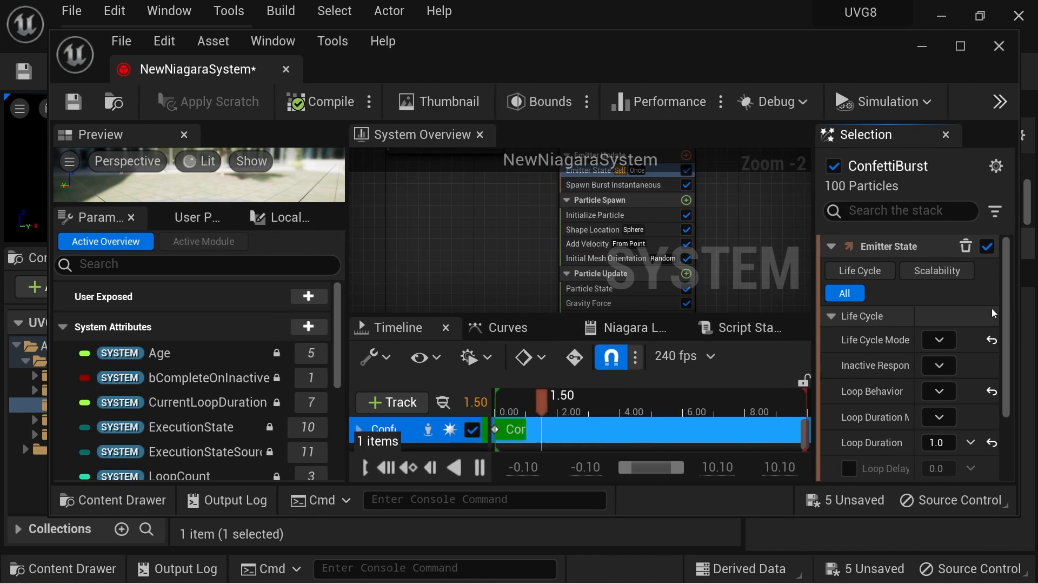
right_drag(755, 250, 652, 289)
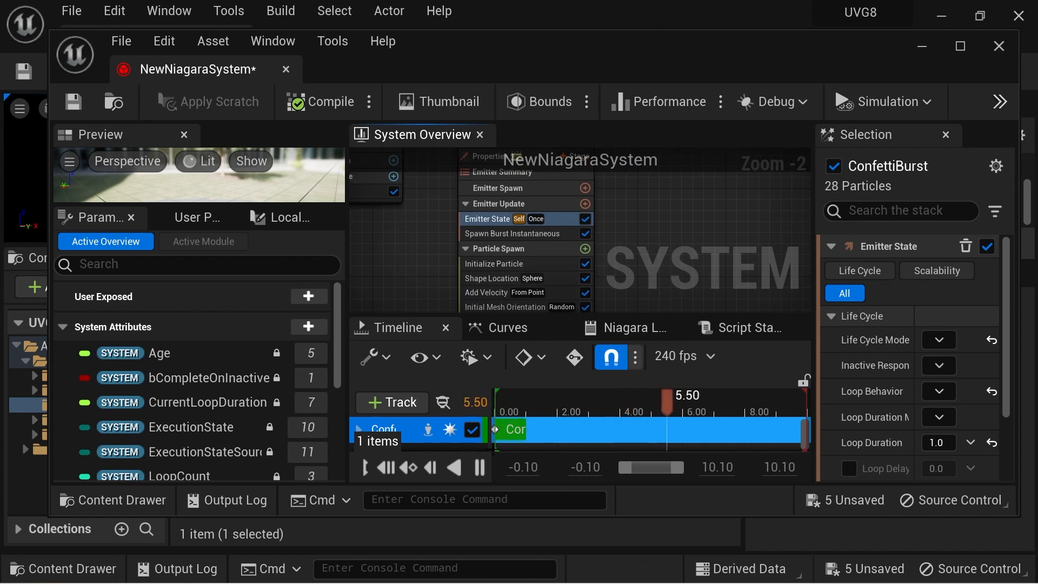
- Look through the Niagara system's curves, Niagara log and script stats, and return to its timeline
click(506, 329)
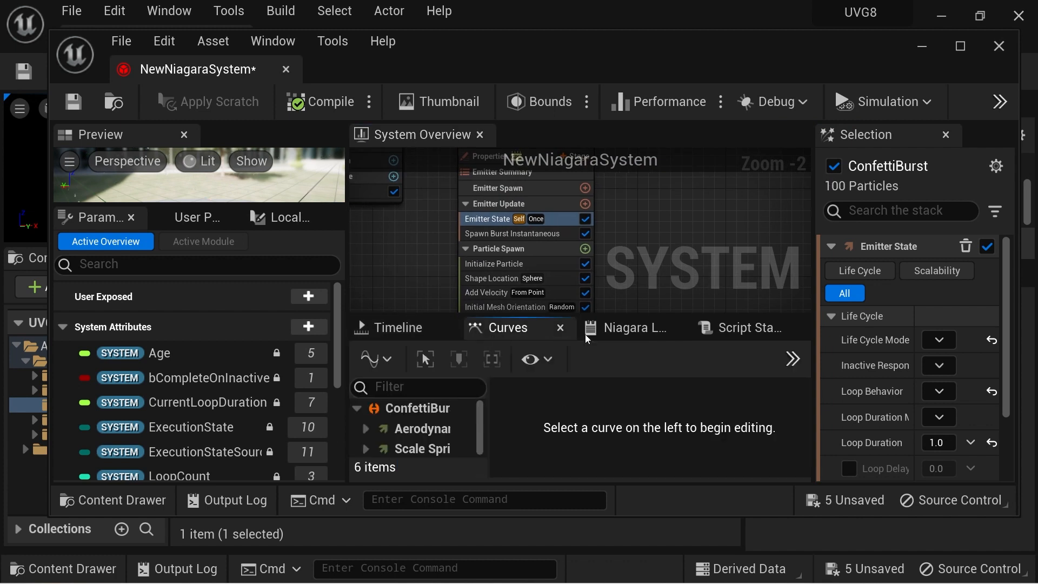
click(622, 328)
click(720, 329)
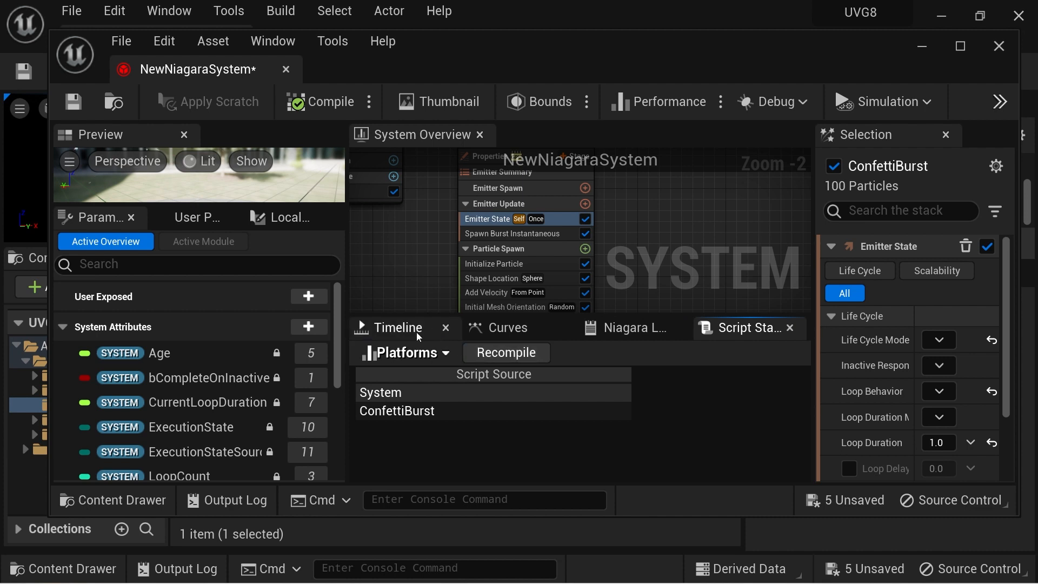
click(395, 329)
- Examine the rest of the Niagara system, enlarge its particle preview again and close its editor
scroll(342, 332, down, 1)
scroll(342, 332, down, 3)
scroll(324, 346, up, 5)
drag(306, 204, 307, 307)
click(287, 69)
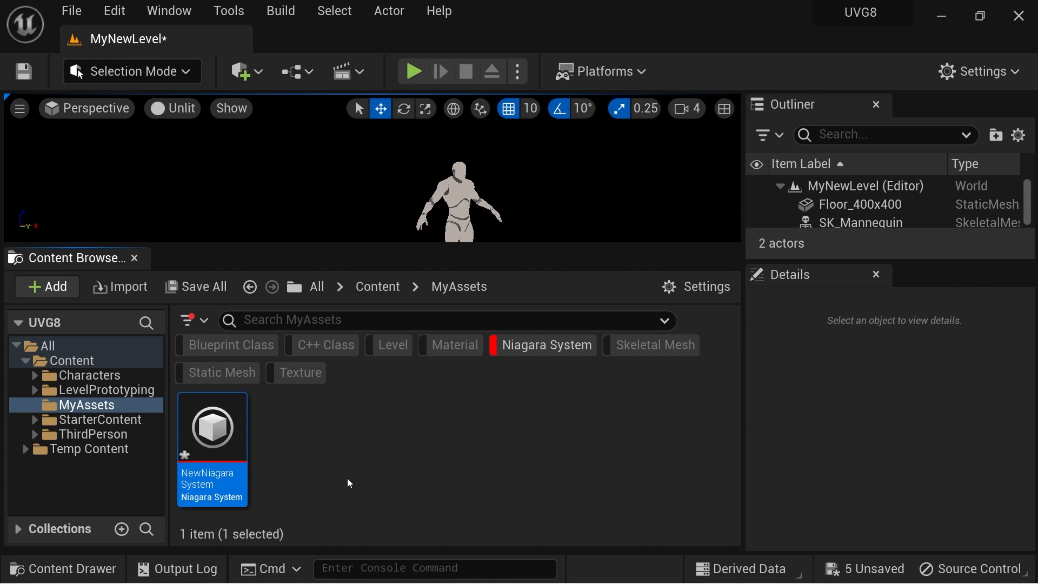
- Place NewNiagaraSystem at the mannequin's head in the level, enlarge the viewport and raise the system above the head
drag(214, 433, 461, 171)
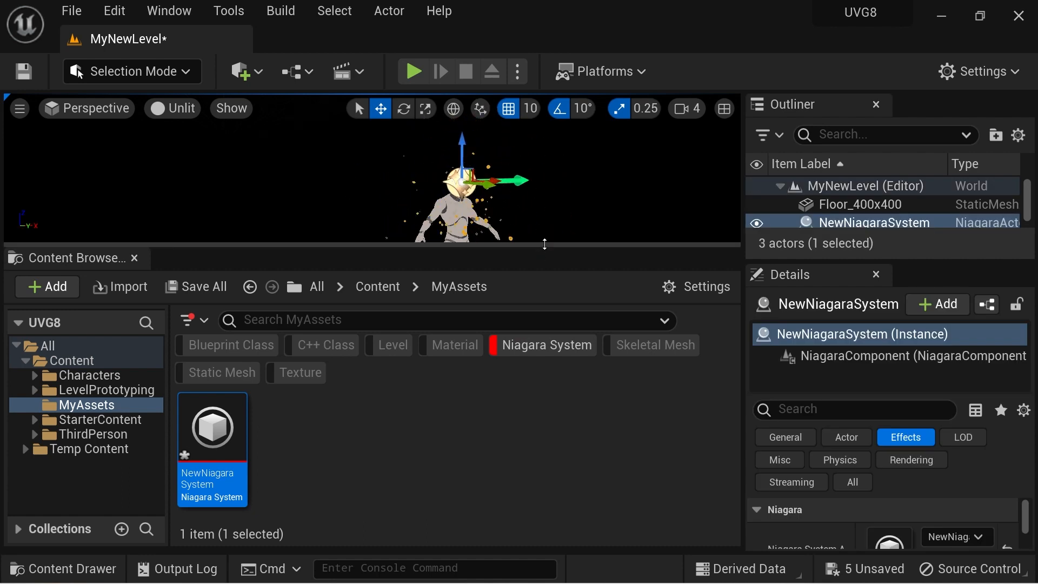
drag(545, 244, 536, 453)
right_drag(544, 328, 544, 352)
key(F10)
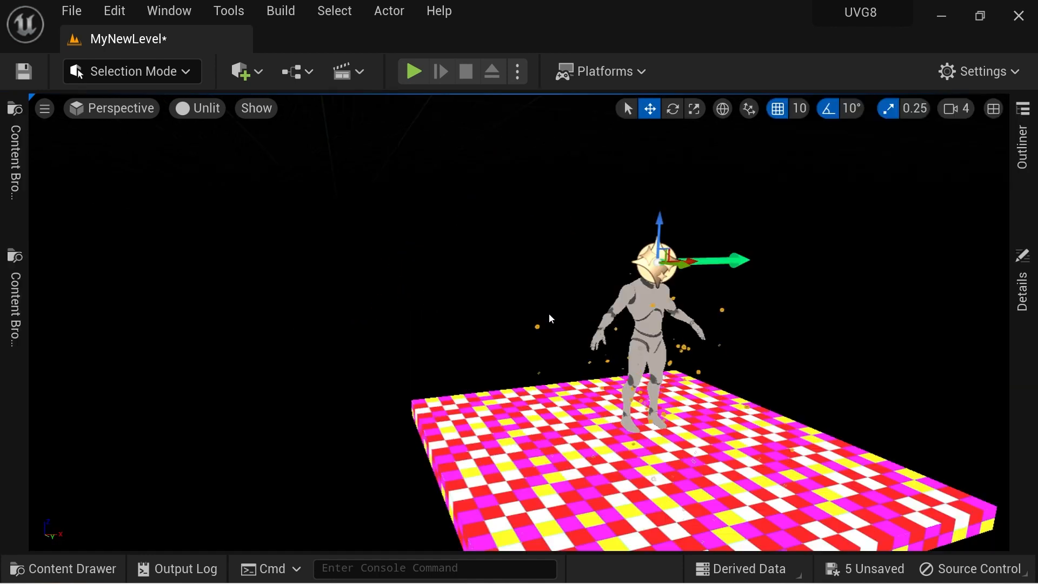
drag(660, 238, 666, 197)
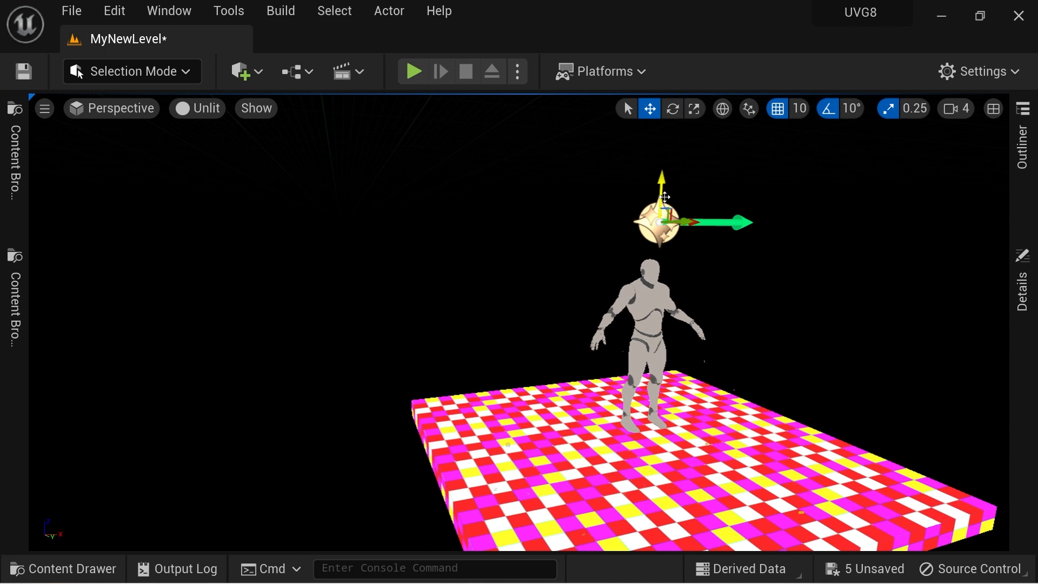
key(F10)
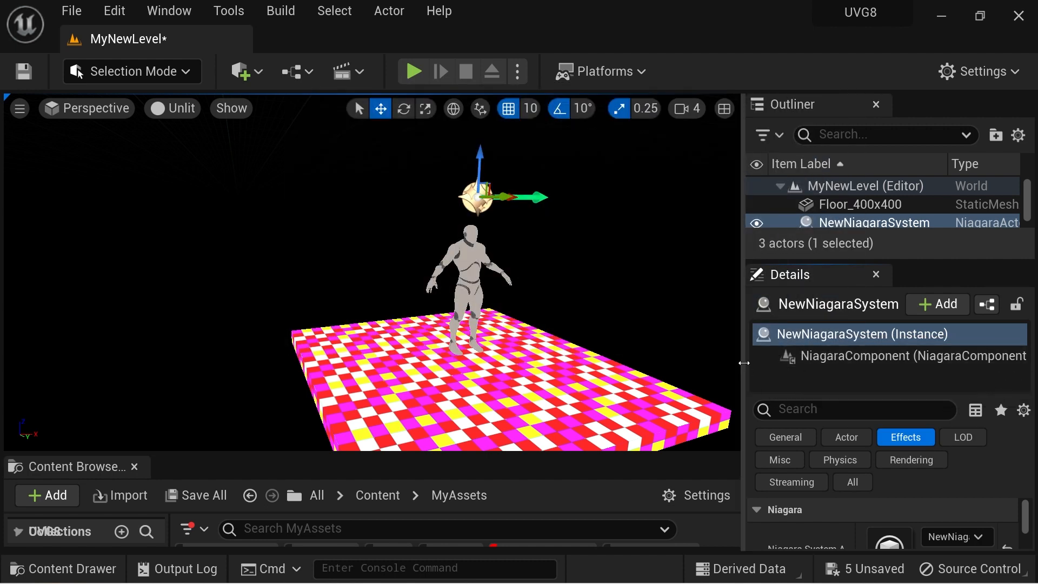
- Widen the Outliner and Details side area and enlarge the Content Browser by shrinking the viewport
drag(743, 364, 718, 360)
drag(506, 456, 508, 324)
right_drag(510, 319, 533, 257)
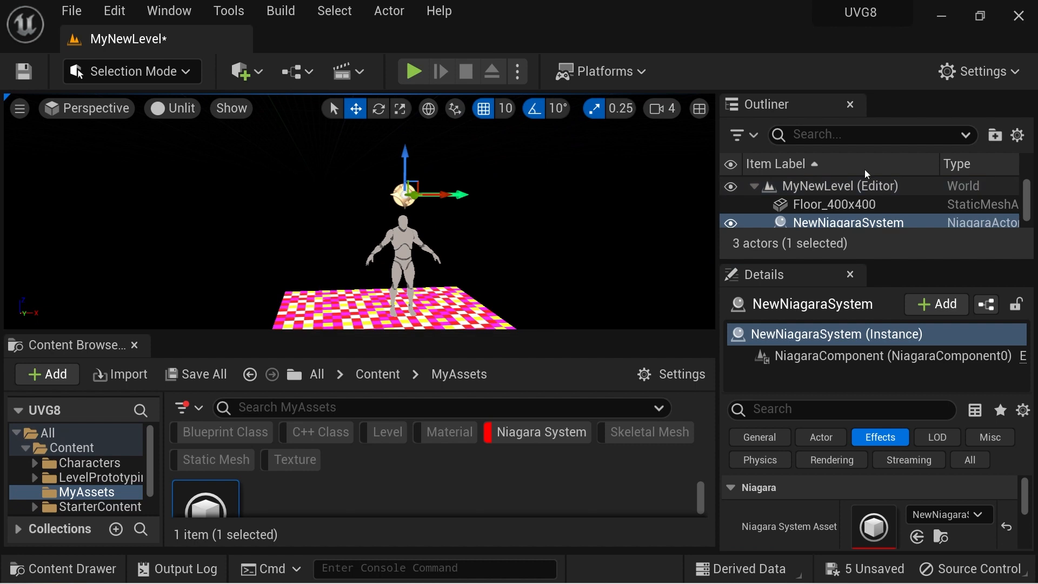
- Hide the Outliner's tab header and give the Details panel more height
right_click(790, 110)
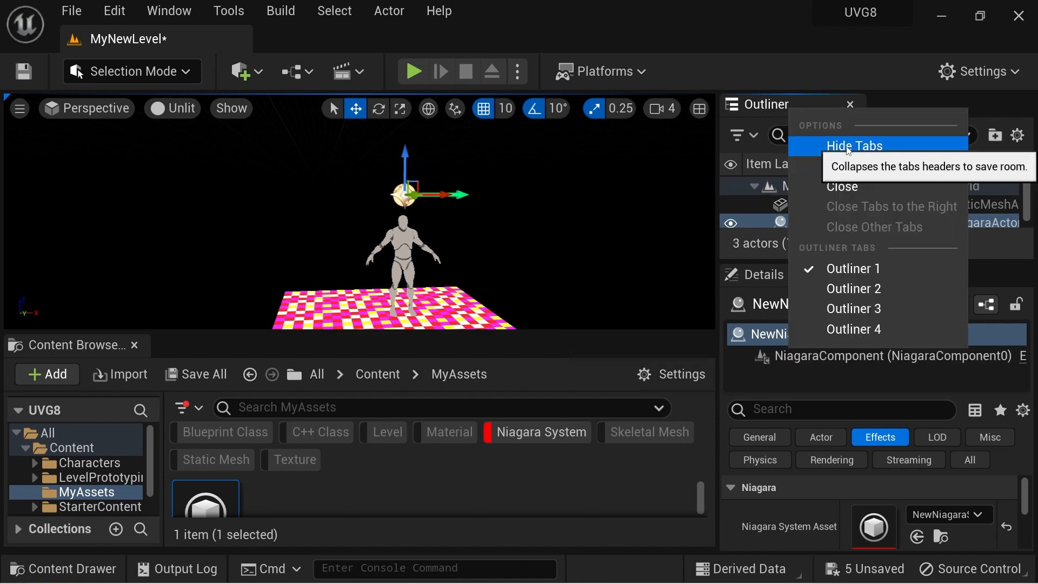
click(848, 148)
drag(882, 263, 885, 226)
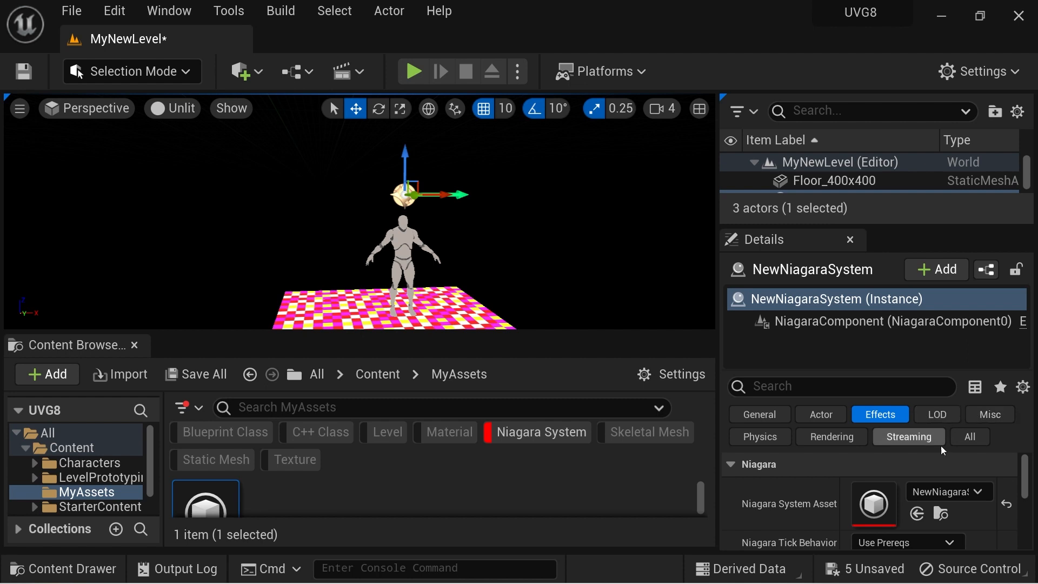
- Reset the selected Niagara system from its Niagara Utilities and replay the particle effect in the viewport
drag(1027, 483, 1028, 500)
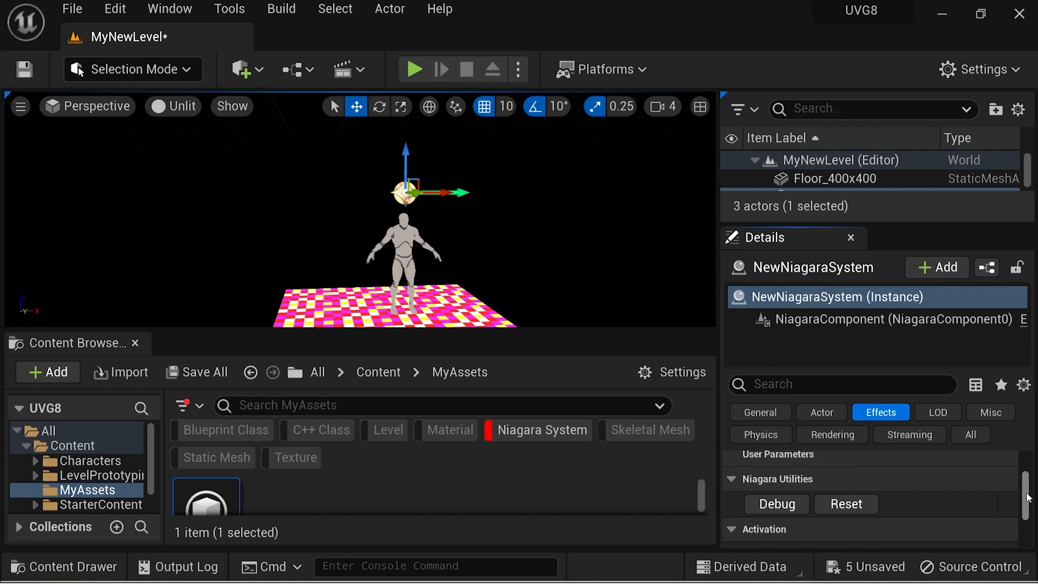
click(846, 481)
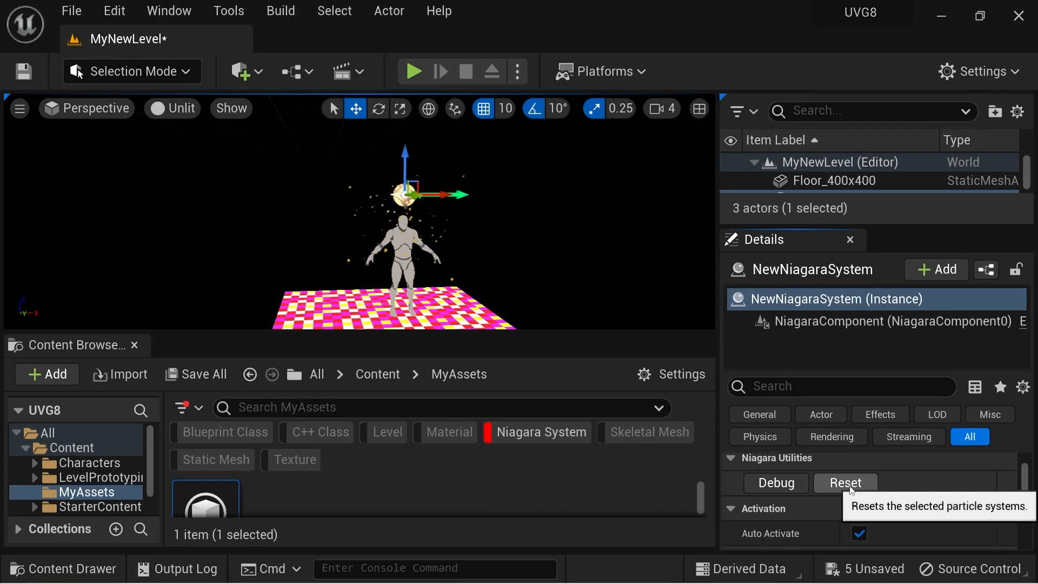
scroll(510, 233, up, 5)
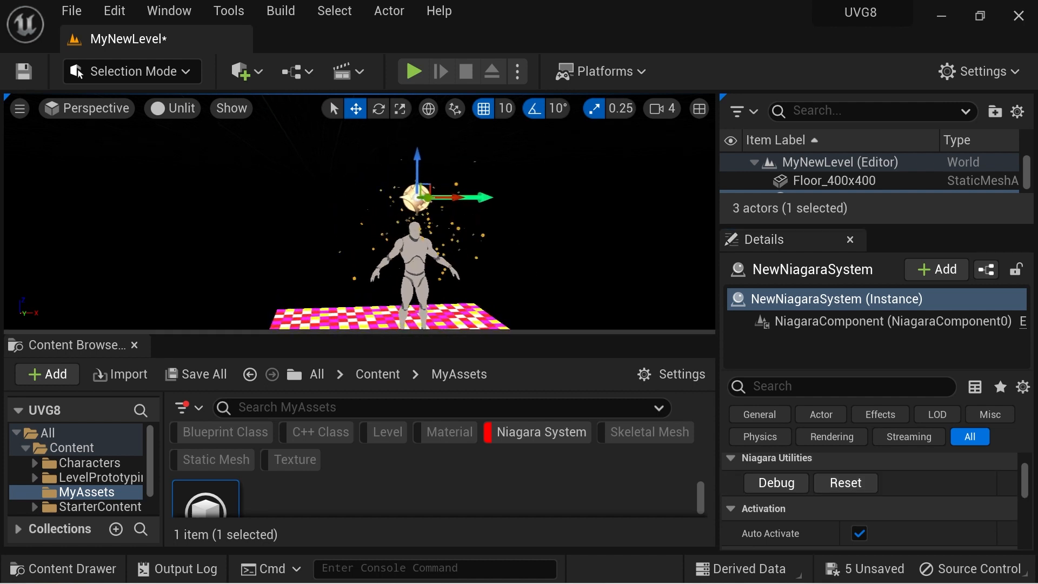
click(846, 483)
- Enlarge the Content Browser and filter the whole Content folder to Material assets instead of Niagara systems
click(532, 434)
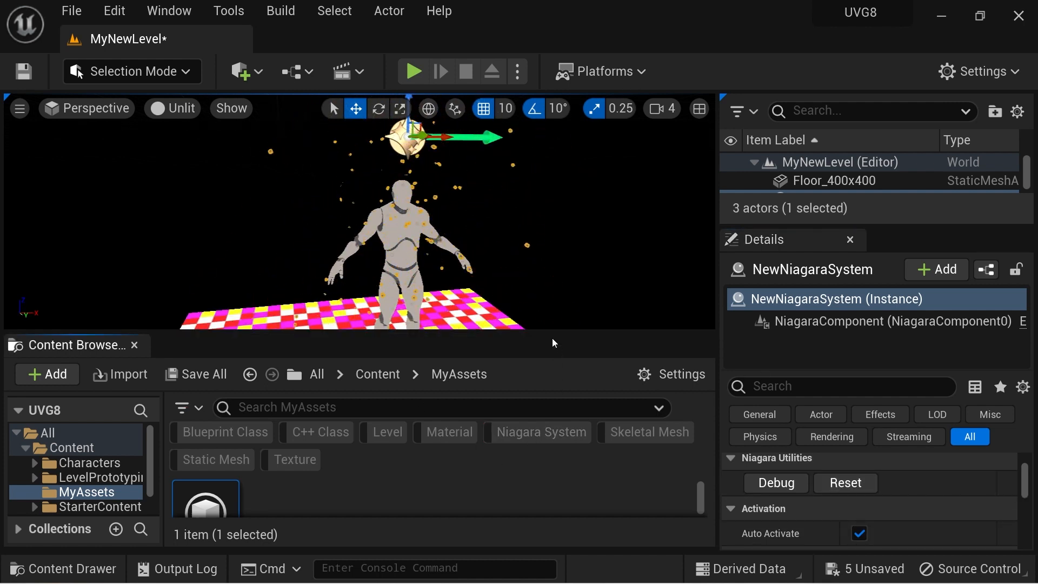
drag(217, 333, 217, 264)
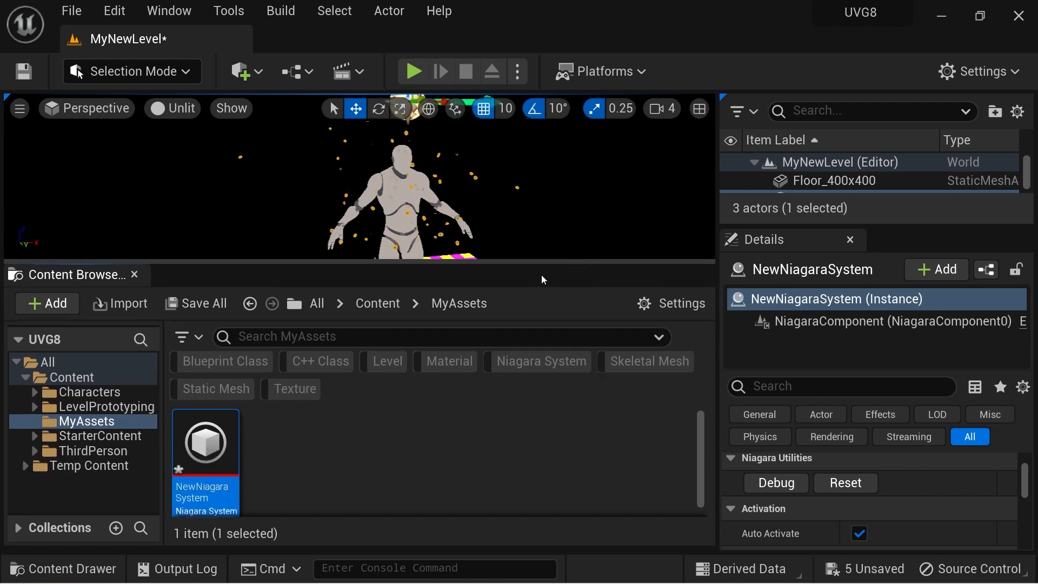
click(70, 377)
click(459, 372)
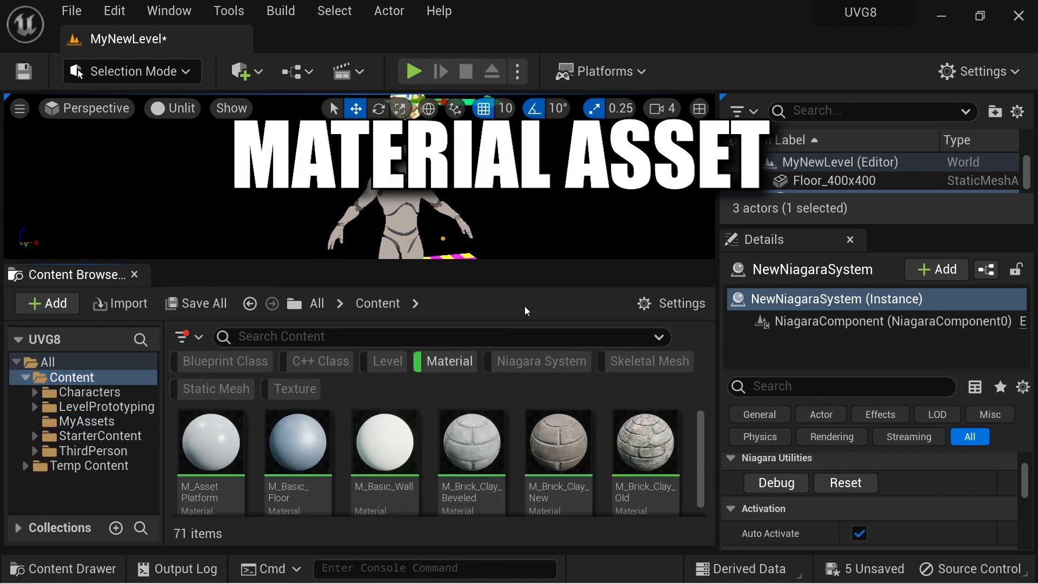
mouse_move(551, 270)
mouse_down()
mouse_move(551, 368)
mouse_move(544, 263)
mouse_up()
- Apply the M_Brick_Clay_Old material to the floor in the viewport
scroll(563, 449, down, 2)
scroll(560, 443, up, 2)
drag(634, 450, 483, 229)
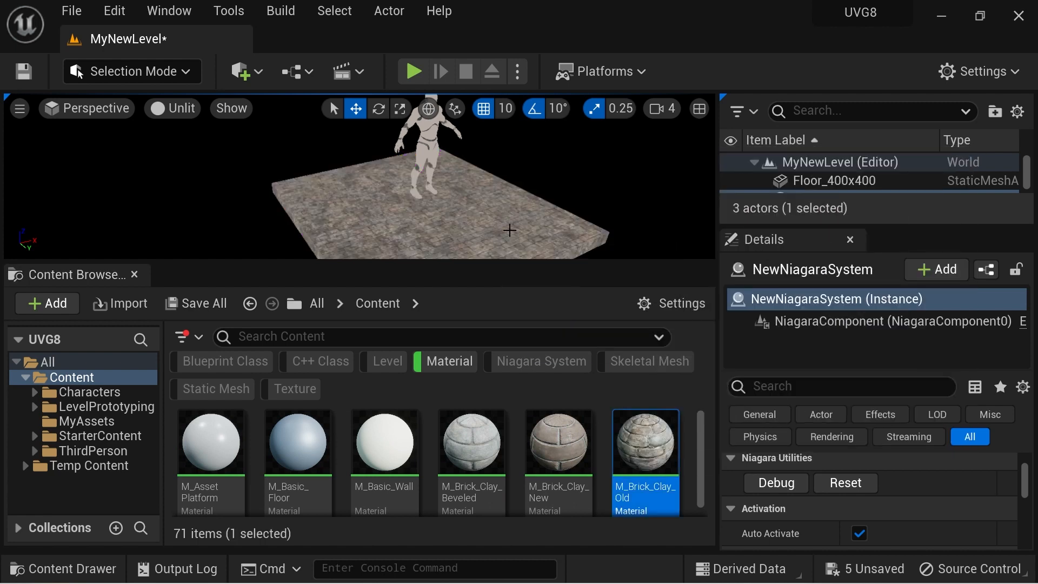
- Try further materials on the floor, finishing with M_Concrete_Grime
scroll(471, 459, down, 3)
drag(472, 433, 476, 203)
scroll(591, 431, down, 2)
click(590, 433)
drag(590, 433, 517, 226)
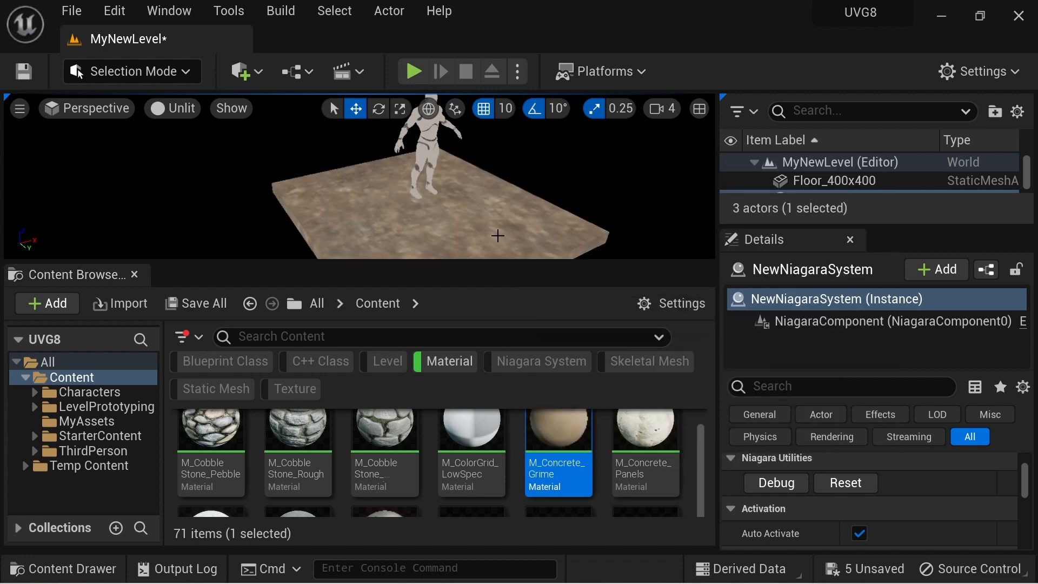
- Select the floor, search the materials for "rust", and apply M_Metal_Rust to the floor
click(498, 236)
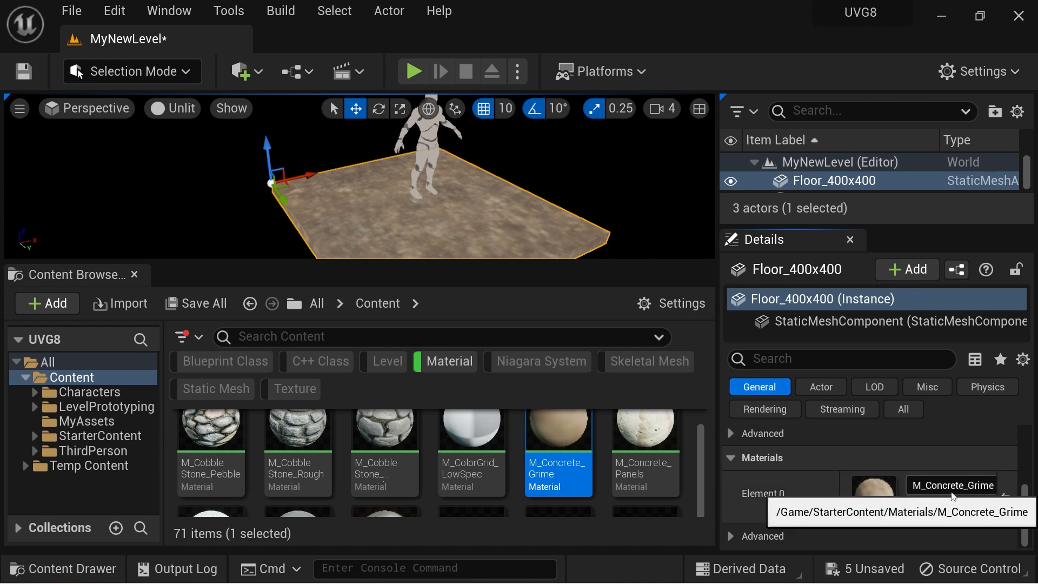
scroll(567, 472, down, 1)
scroll(567, 472, down, 3)
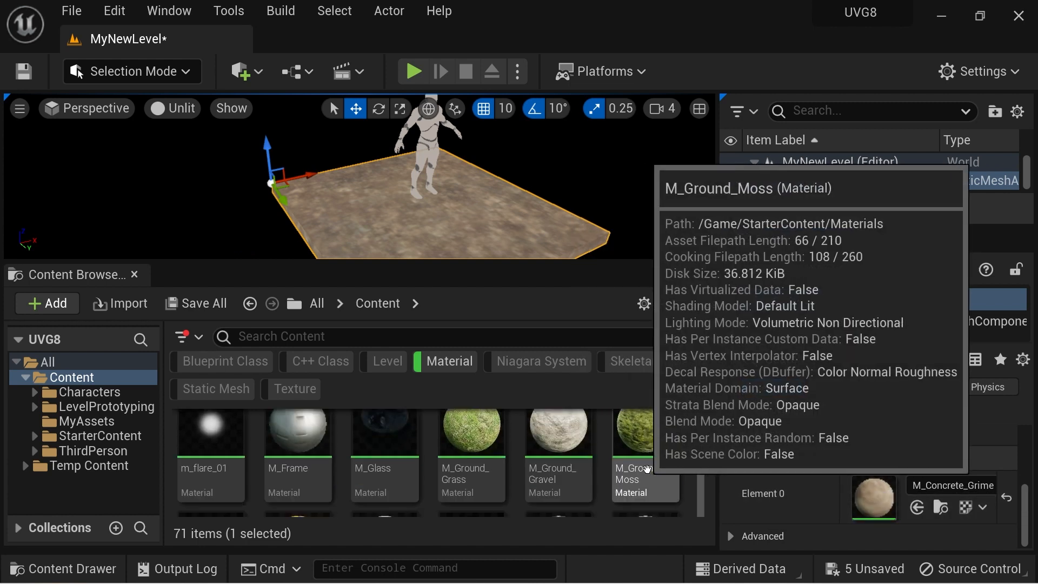
click(435, 337)
text(rust)
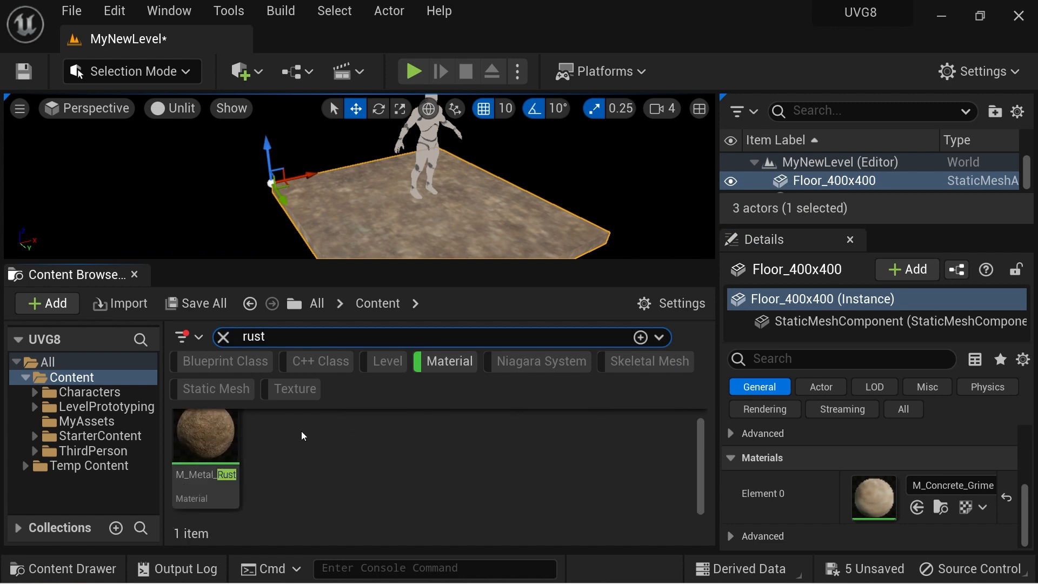
drag(205, 441, 484, 212)
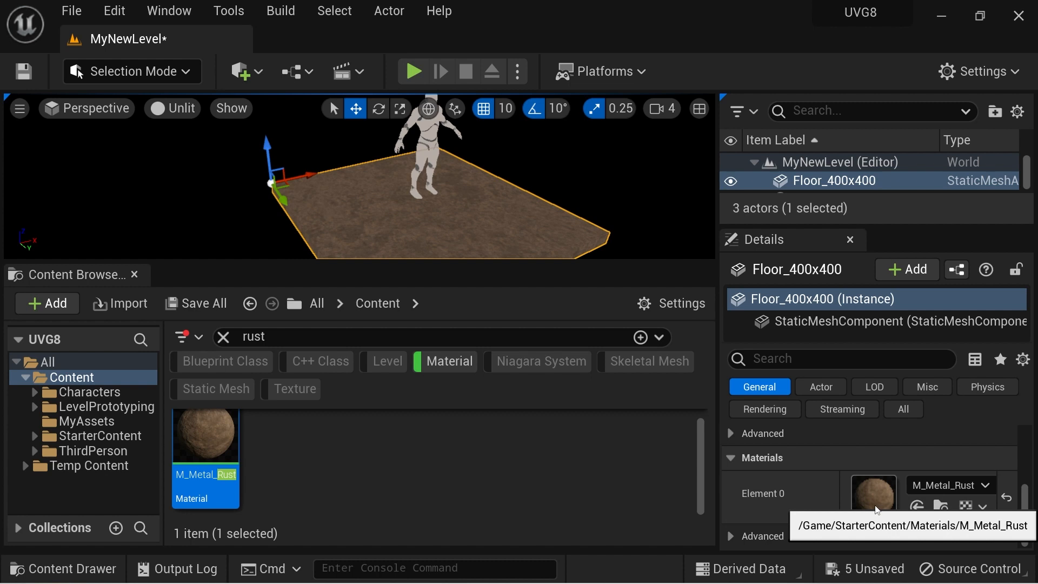
- Open the floor's M_Metal_Rust material in the Material Editor and bring its commented node groups into view
double_click(876, 508)
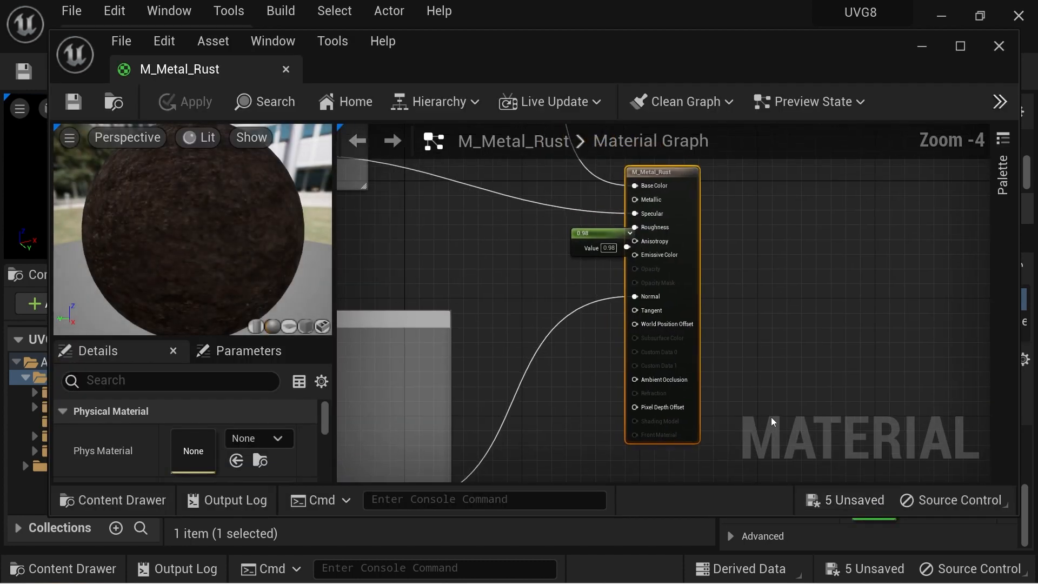
scroll(518, 278, down, 2)
scroll(526, 216, down, 2)
right_drag(524, 208, 941, 313)
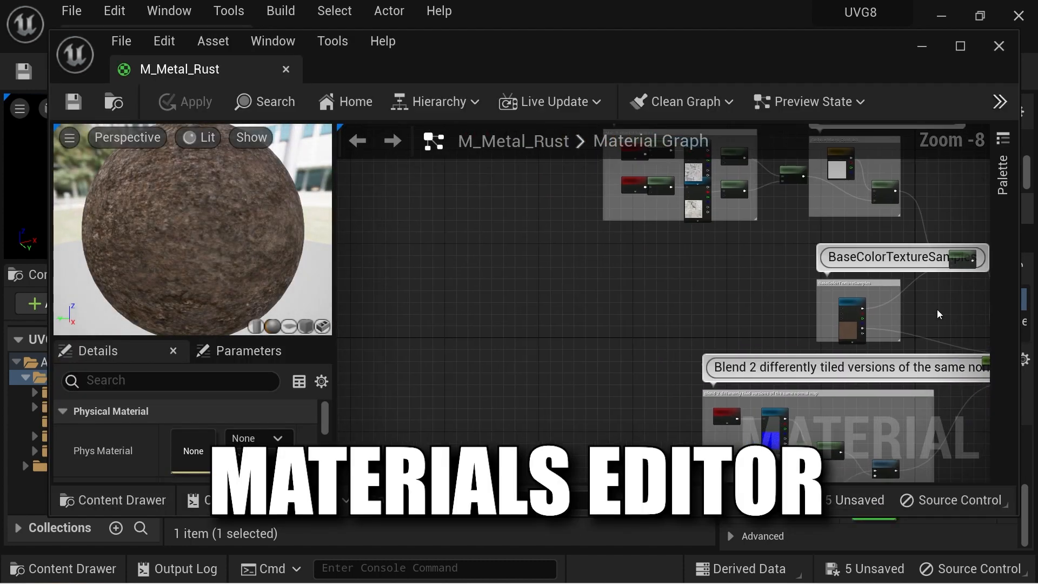
scroll(929, 297, down, 2)
right_drag(791, 277, 575, 290)
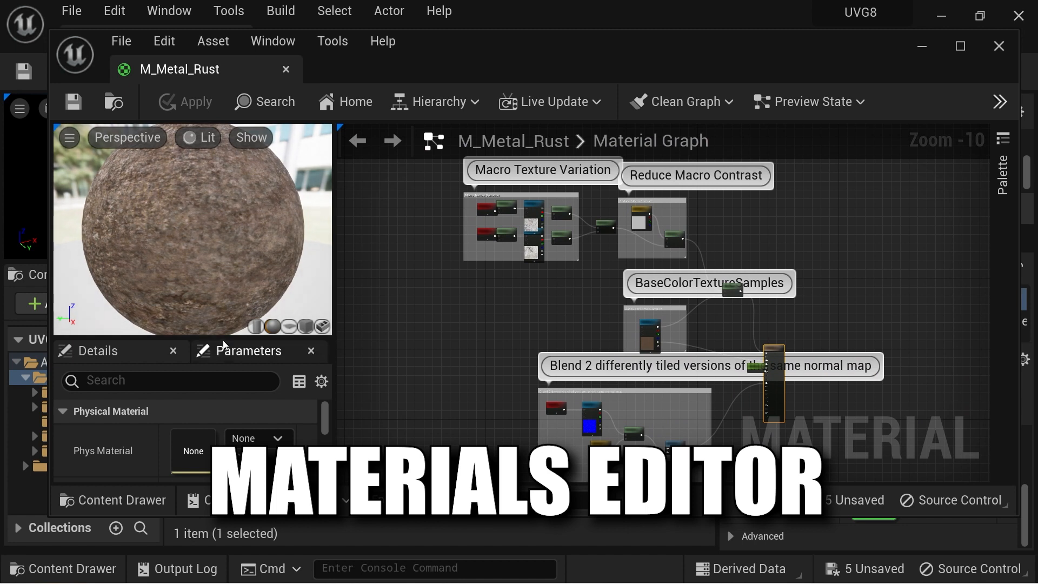
- Enlarge the material preview, try the plane, cube and sphere preview meshes, and set it to the cylinder
drag(222, 338, 230, 380)
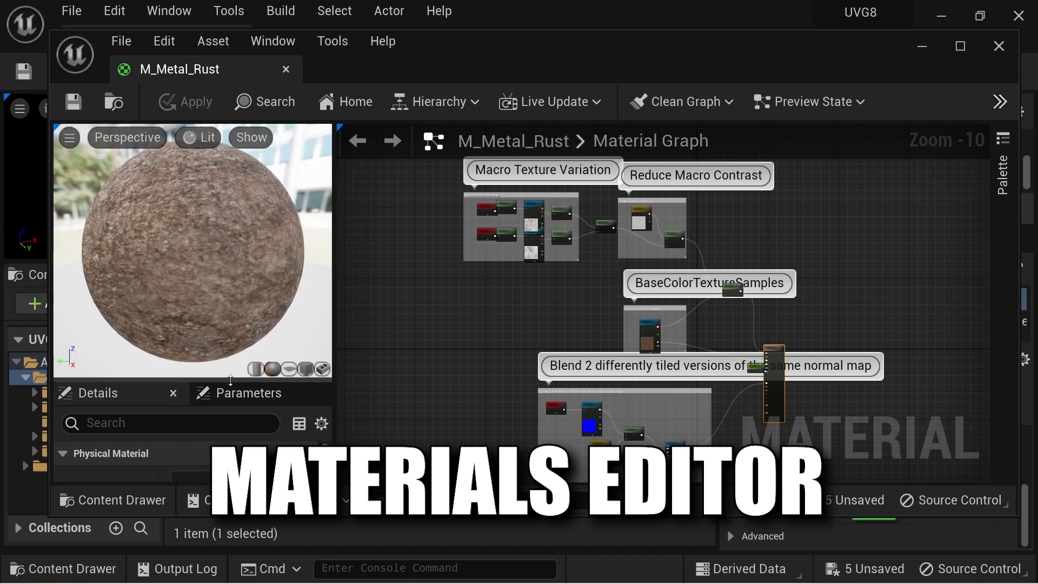
mouse_move(217, 255)
mouse_down()
mouse_move(319, 265)
mouse_move(219, 259)
mouse_up()
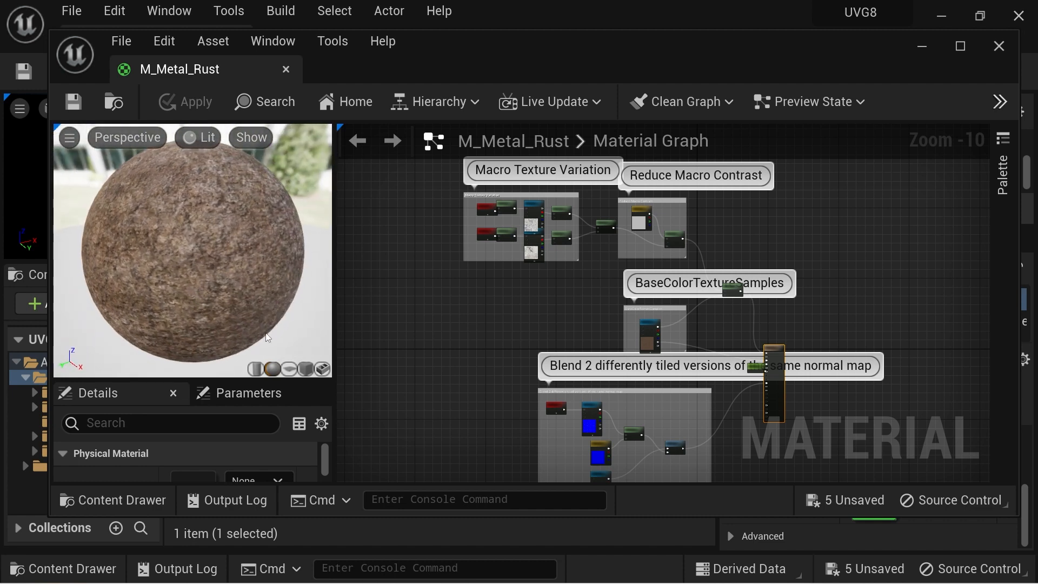
click(291, 371)
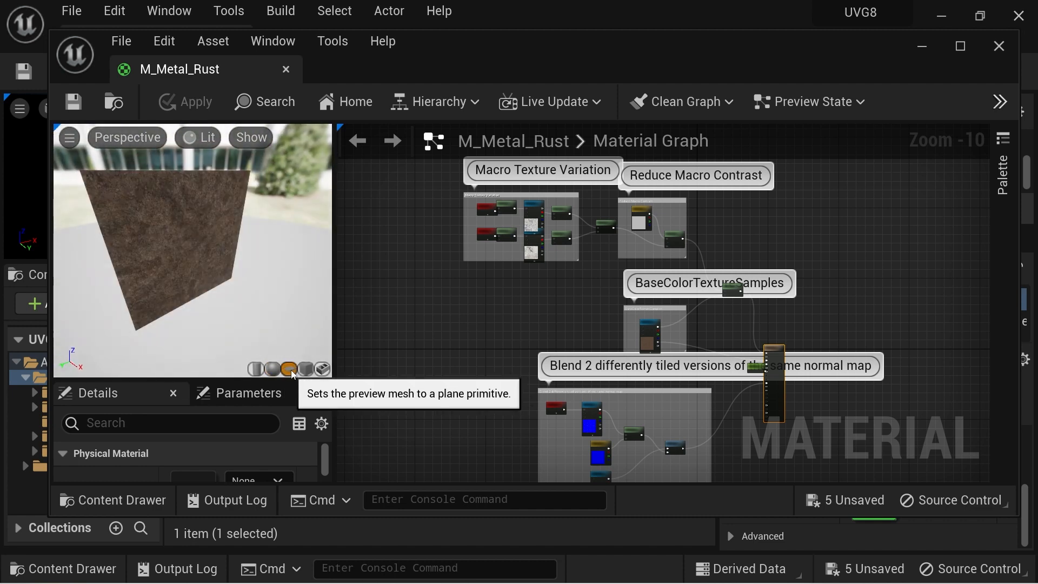
click(306, 370)
click(290, 369)
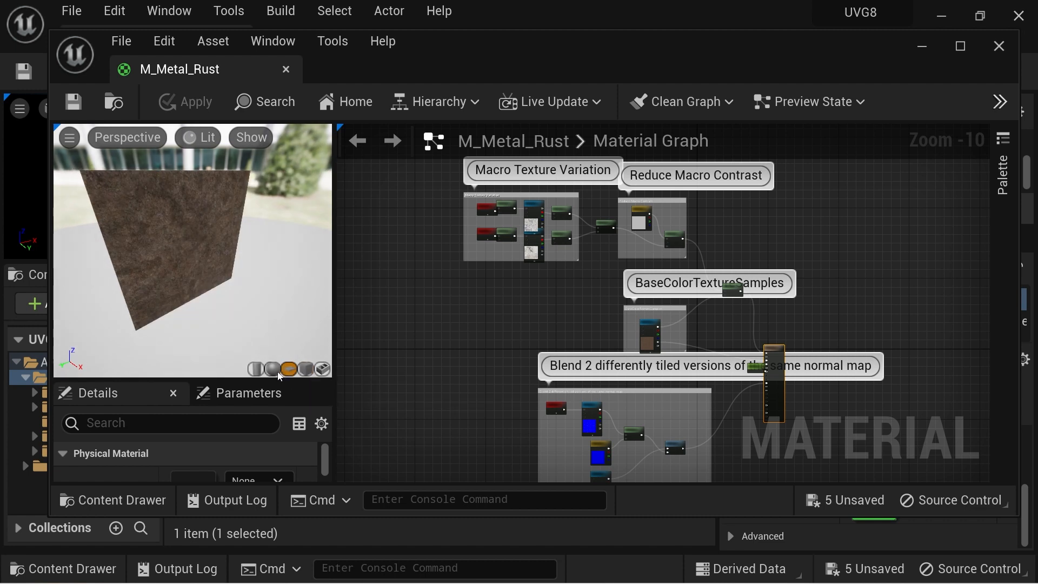
click(273, 370)
click(256, 370)
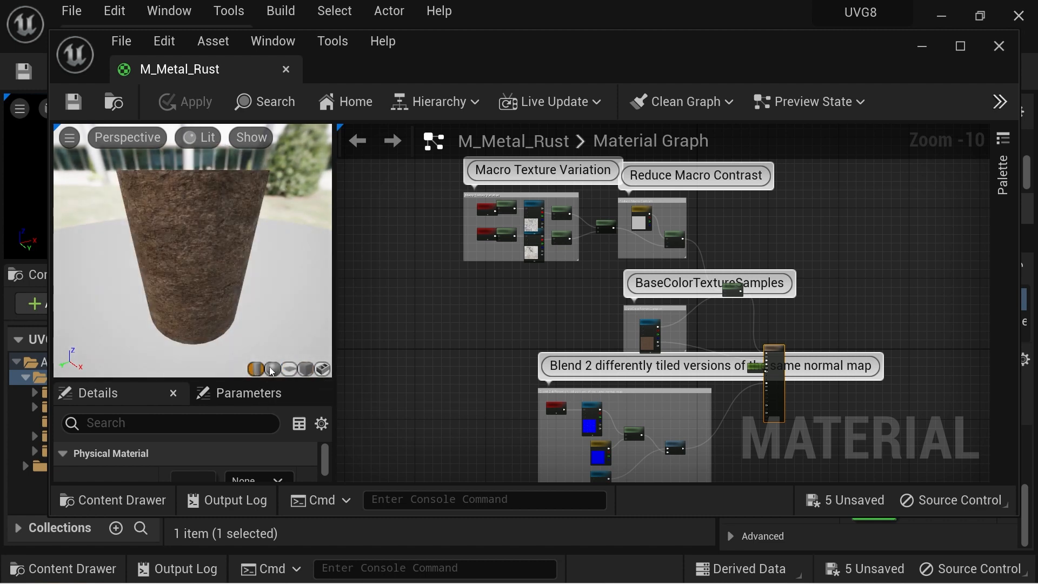
drag(193, 238, 192, 270)
- Reconnect the Multiply node's output to the Alpha input of the Lerp node in the Reduce Macro Contrast group
scroll(510, 267, up, 6)
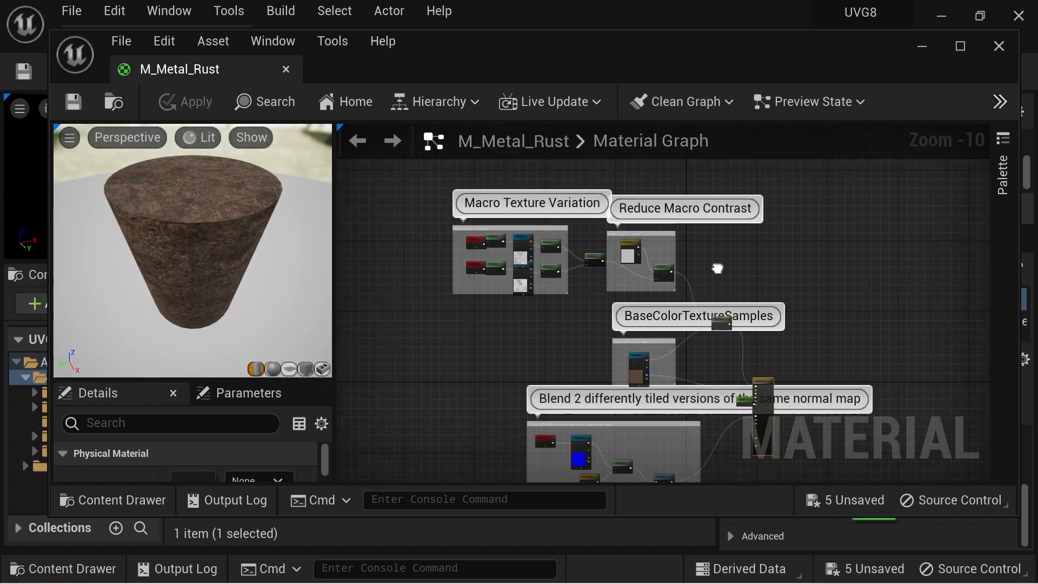
scroll(510, 266, up, 2)
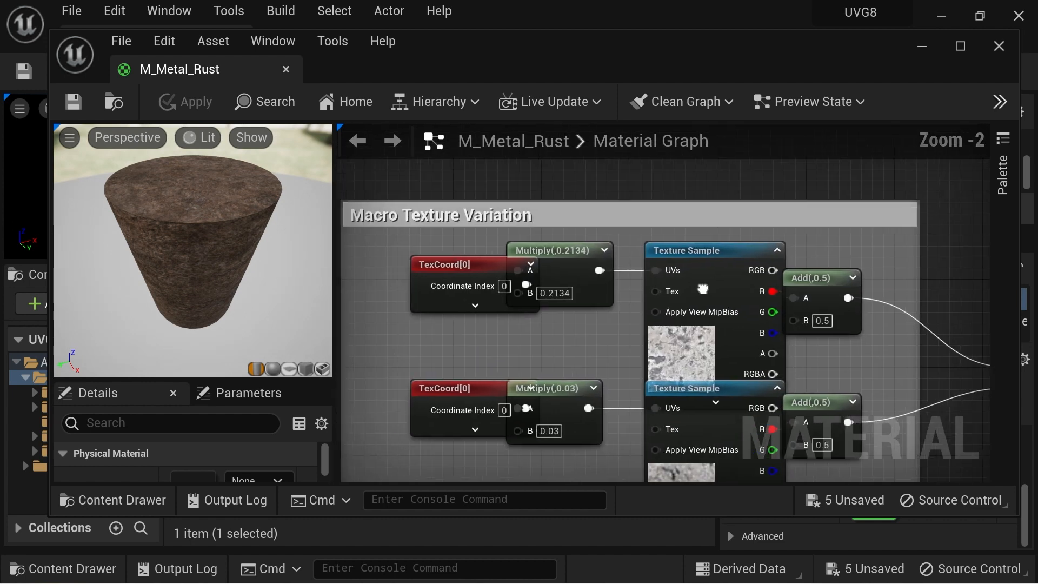
scroll(691, 287, down, 3)
scroll(694, 276, up, 1)
right_drag(693, 275, 612, 268)
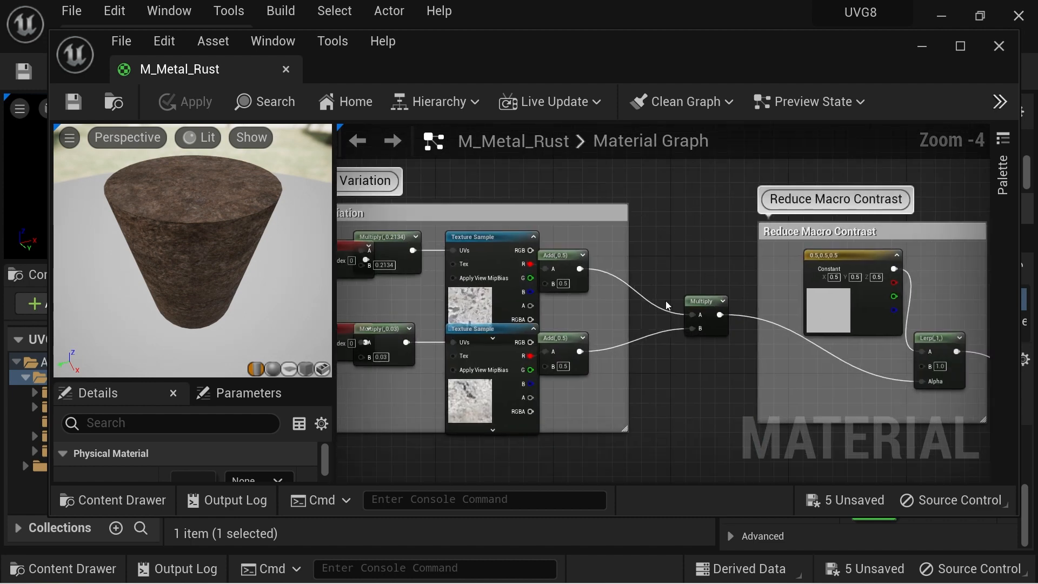
ctrl+drag(720, 315, 922, 366)
click(787, 353)
scroll(683, 219, down, 3)
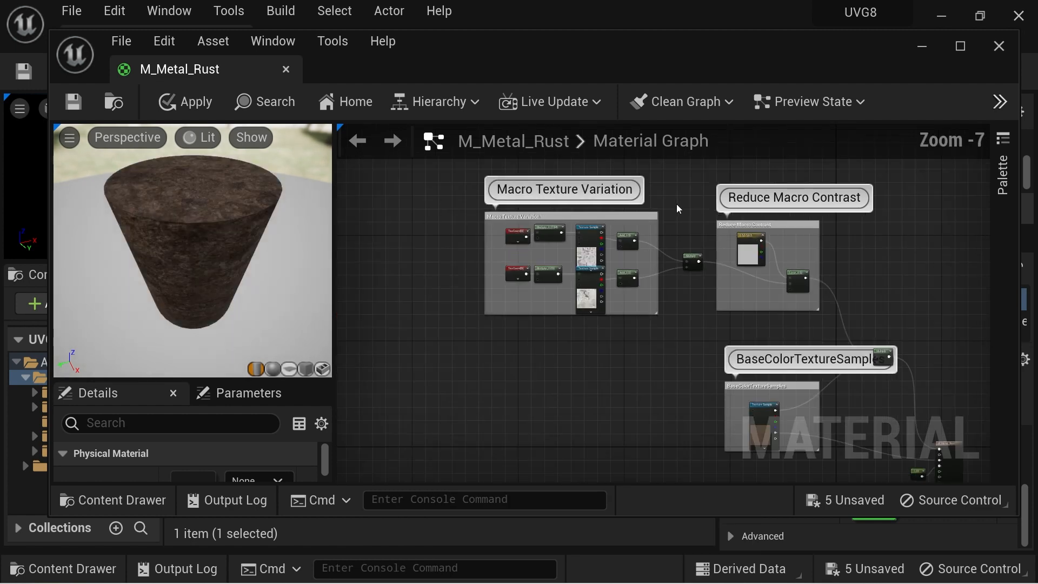
- Bring up the Open Asset window over the material graph and search it for "textur"
scroll(605, 214, up, 5)
right_drag(595, 227, 748, 167)
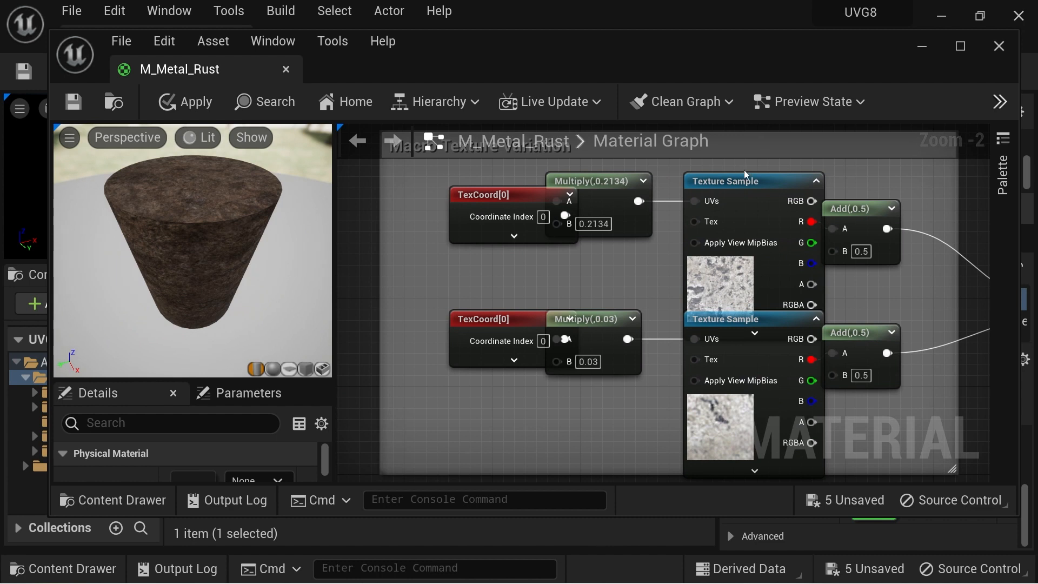
drag(732, 45, 732, 33)
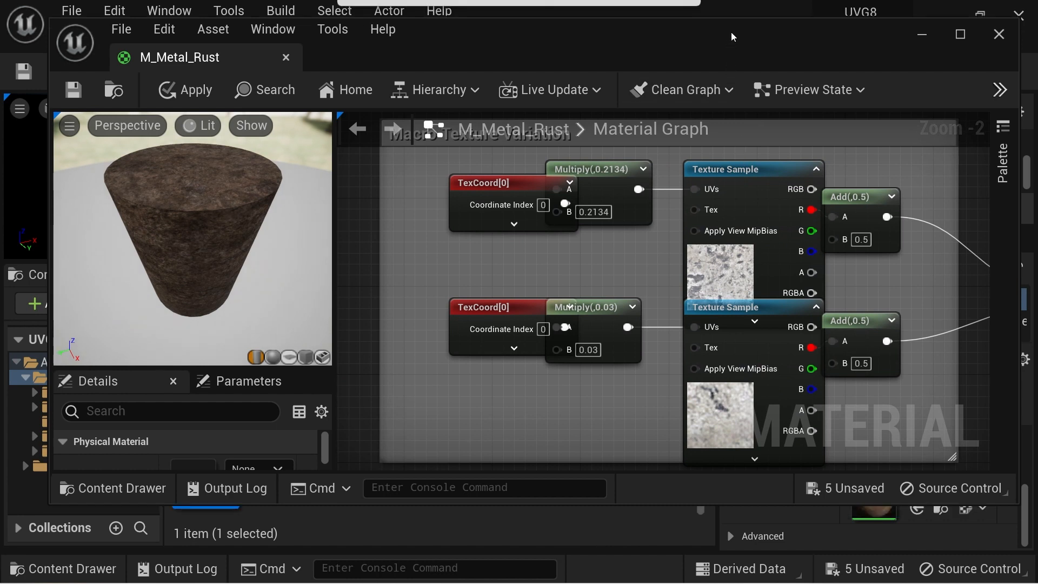
click(486, 527)
key(ctrl+space)
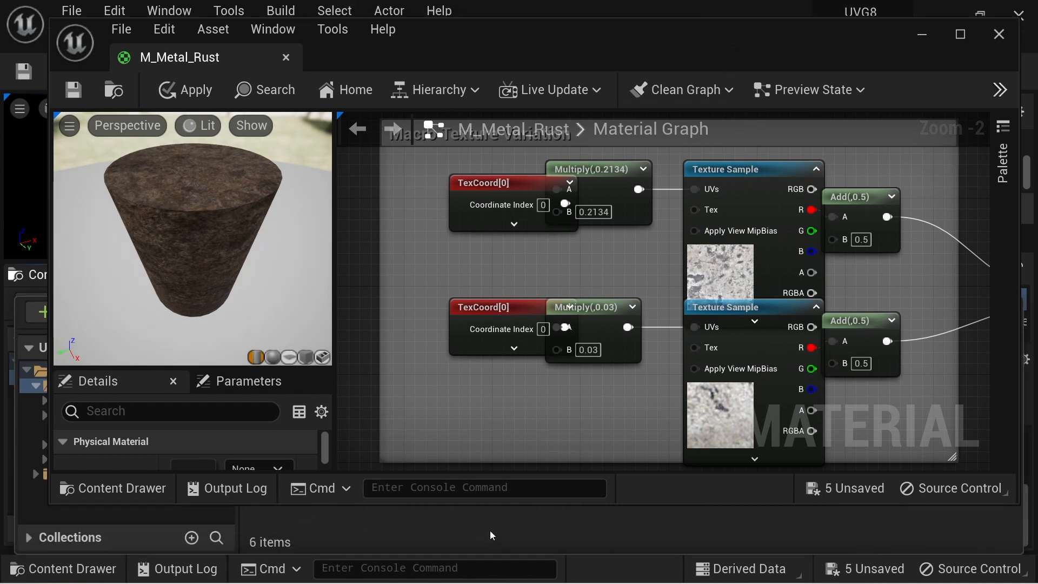
key(ctrl+p)
text(textur)
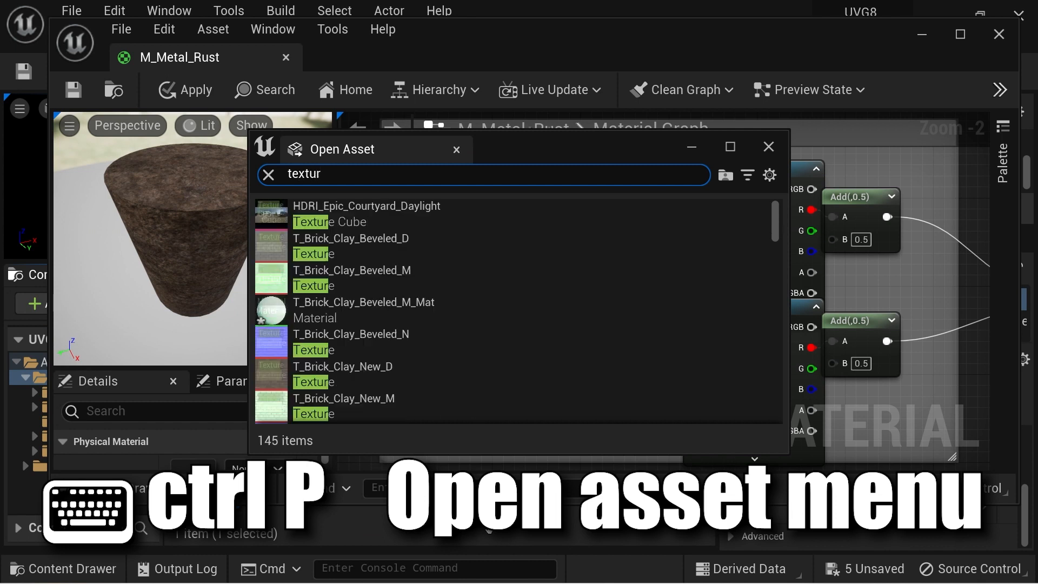
- Add T_Brick_Clay_Beveled_N as a Texture Sample node below the Macro Texture Variation group, and delete it again
drag(411, 342, 887, 274)
scroll(936, 254, down, 2)
right_drag(891, 232, 721, 226)
right_drag(809, 191, 825, 113)
drag(762, 185, 612, 331)
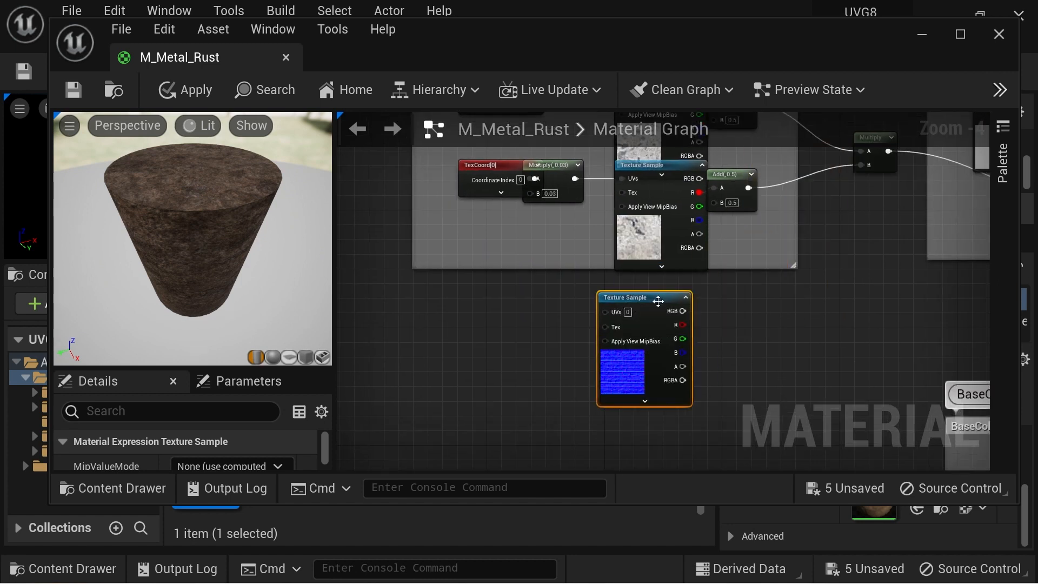
right_drag(774, 303, 681, 345)
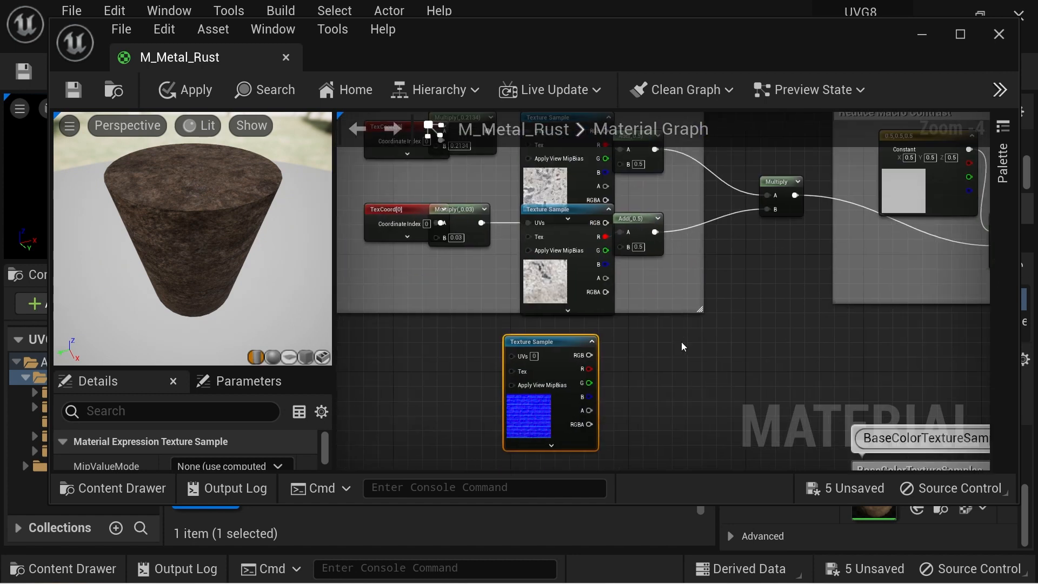
key(Delete)
- Examine the node group that blends two differently tiled versions of the normal map and its link to the material's Normal input
right_drag(759, 297, 602, 308)
scroll(741, 368, down, 1)
scroll(685, 344, down, 1)
right_drag(685, 344, 486, 137)
right_drag(558, 303, 658, 167)
scroll(646, 179, up, 1)
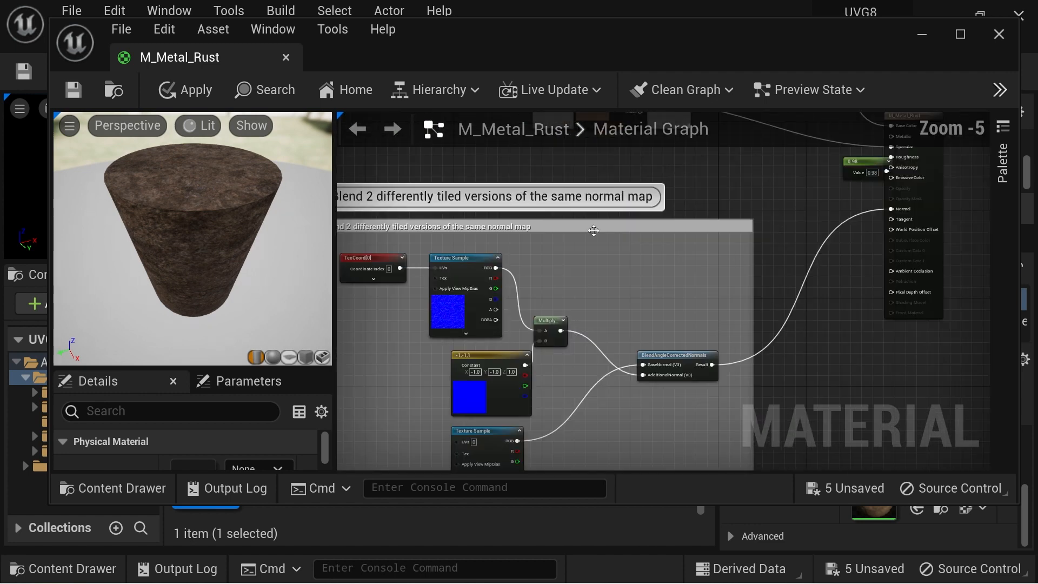
scroll(593, 238, up, 1)
right_drag(592, 249, 635, 218)
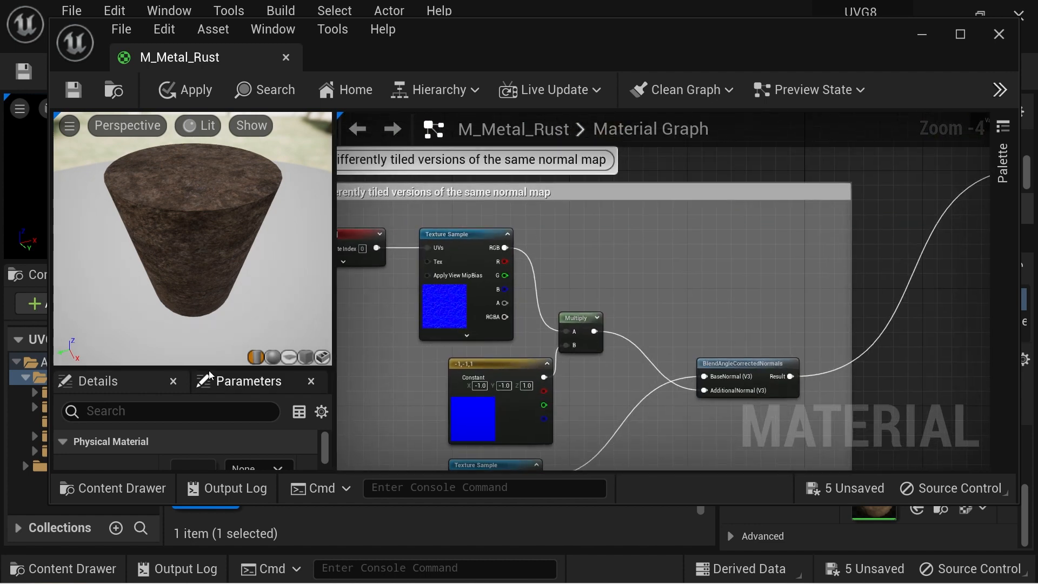
- Close the Parameters panel and enlarge the Details panel by shrinking the material preview
drag(209, 375, 208, 371)
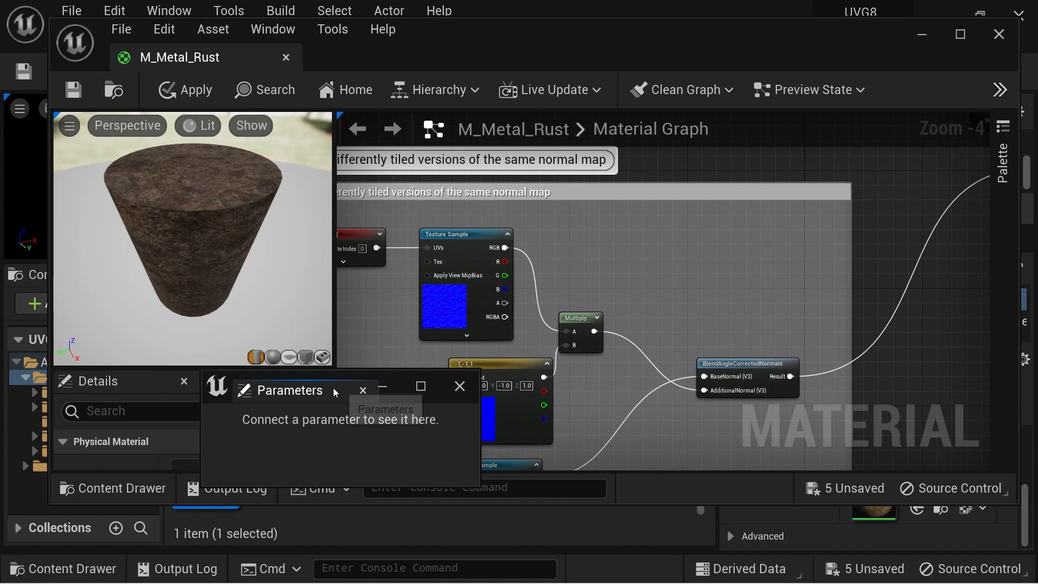
click(363, 389)
drag(261, 368, 262, 178)
- Select the main M_Metal_Rust output node in the graph and examine its material properties in the details
drag(327, 260, 350, 286)
right_drag(890, 226, 503, 305)
click(695, 218)
scroll(321, 301, down, 10)
scroll(332, 320, up, 7)
- Close the M_Metal_Rust material without applying its changes, and close the Open Asset window
click(286, 57)
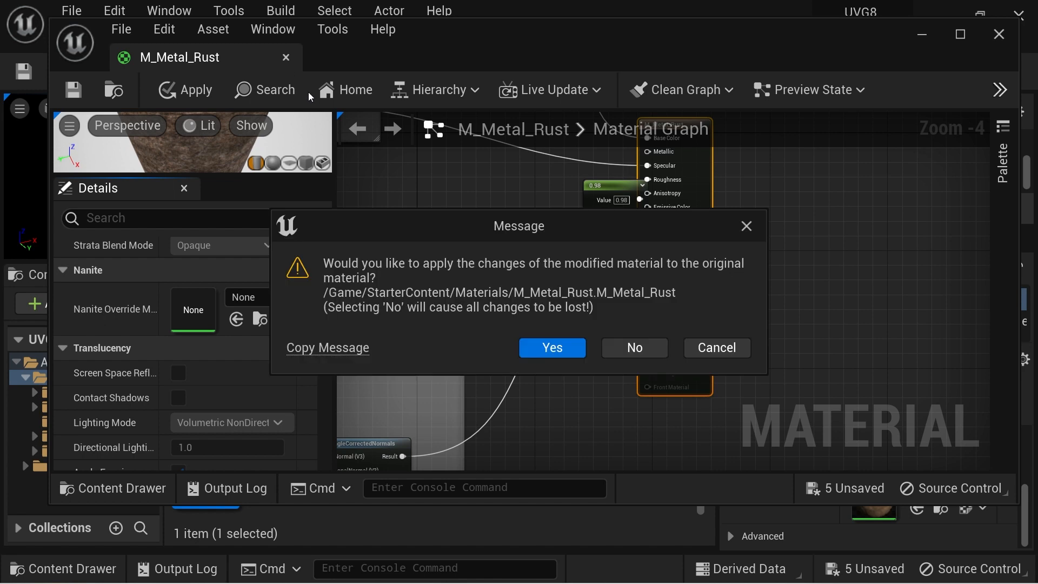
click(634, 348)
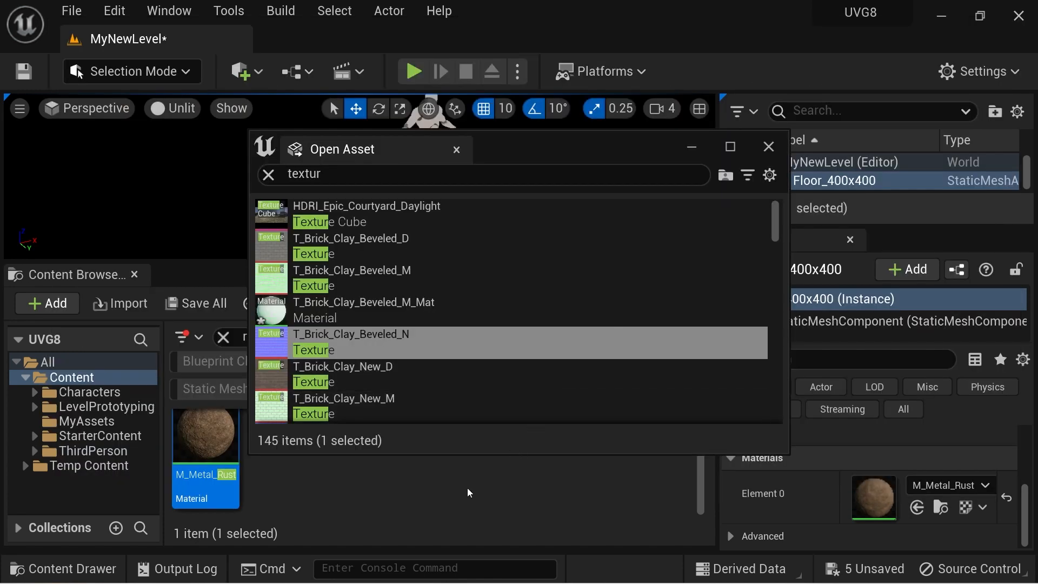
click(768, 146)
- Switch the content filter from Material to Level and clear the "rust" search text
click(448, 361)
click(388, 361)
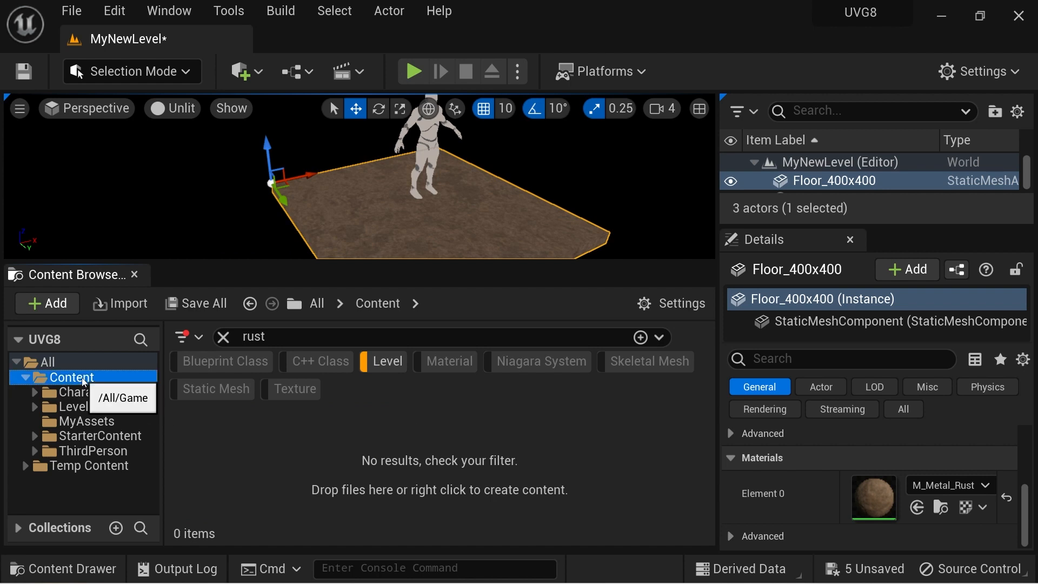
click(223, 337)
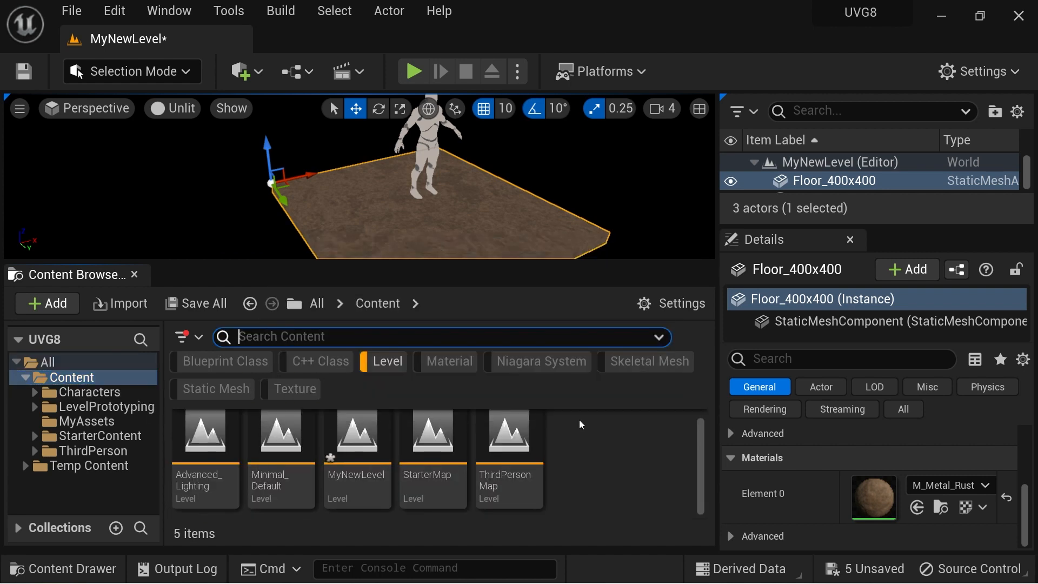
- Filter the Content folder by Blueprint Class and C++ Class instead of Level, and widen the Content Browser
click(387, 361)
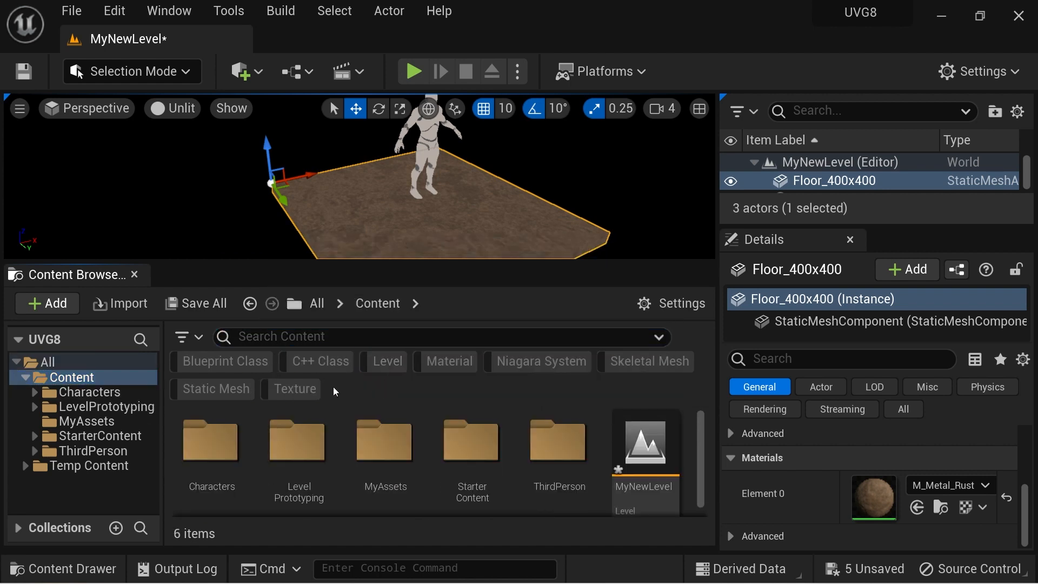
click(316, 361)
click(216, 367)
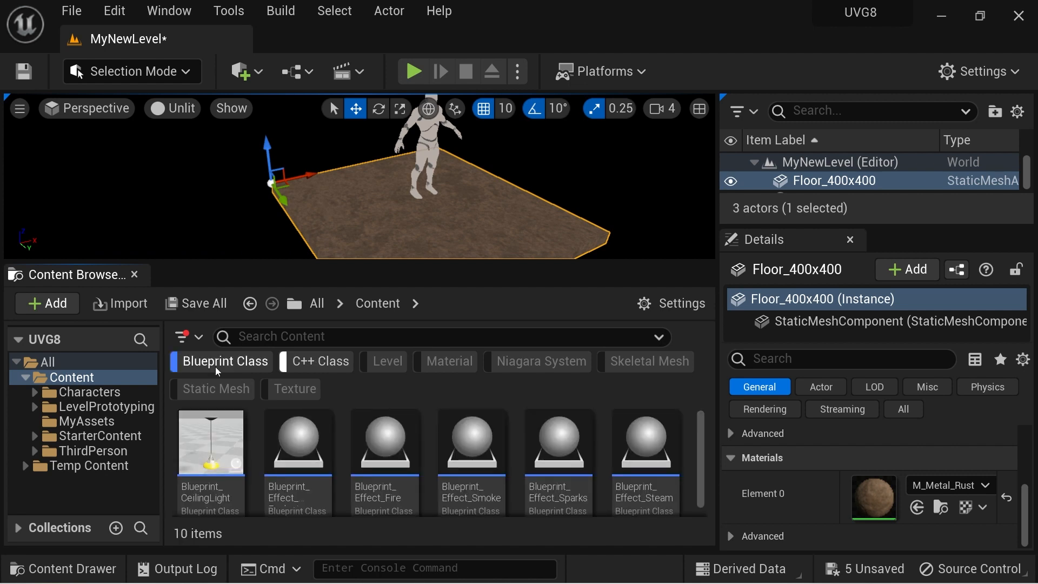
click(25, 377)
drag(717, 412, 747, 413)
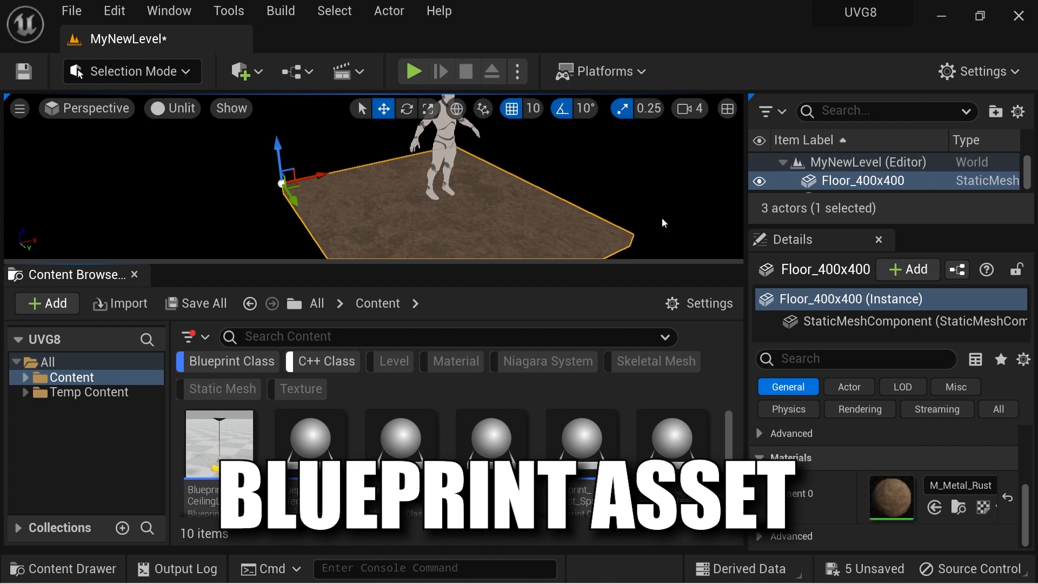
- Deselect the floor and start a new Blueprint Class in the MyAssets folder, highlighting Object among the parent classes
key(Escape)
click(25, 378)
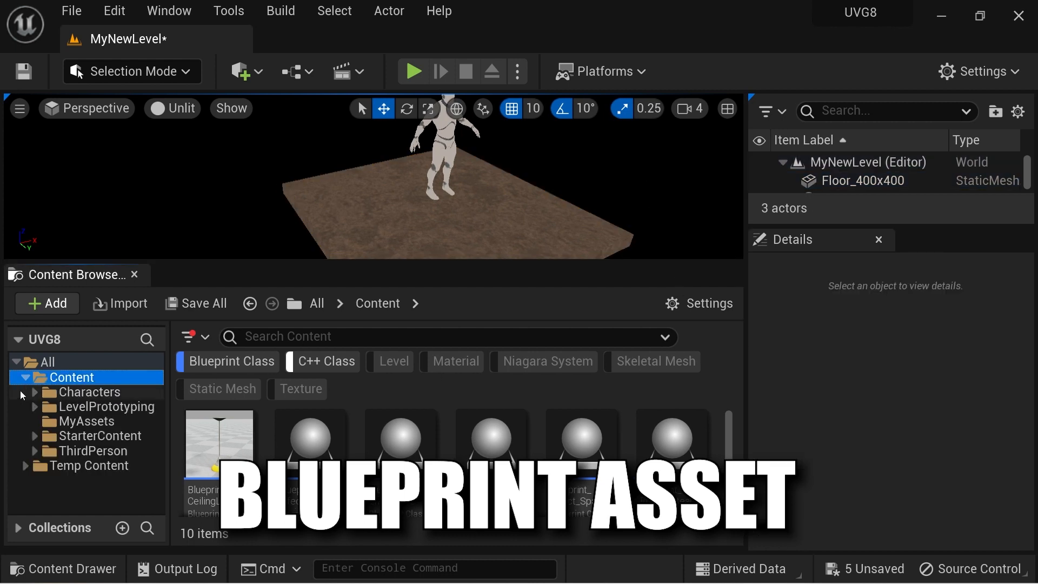
click(84, 421)
right_click(224, 437)
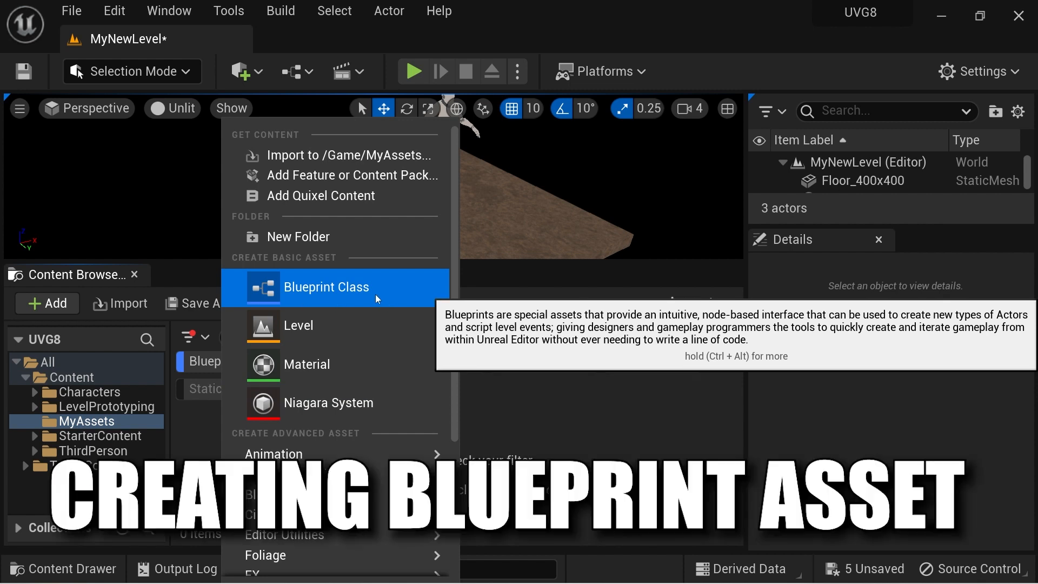
click(376, 295)
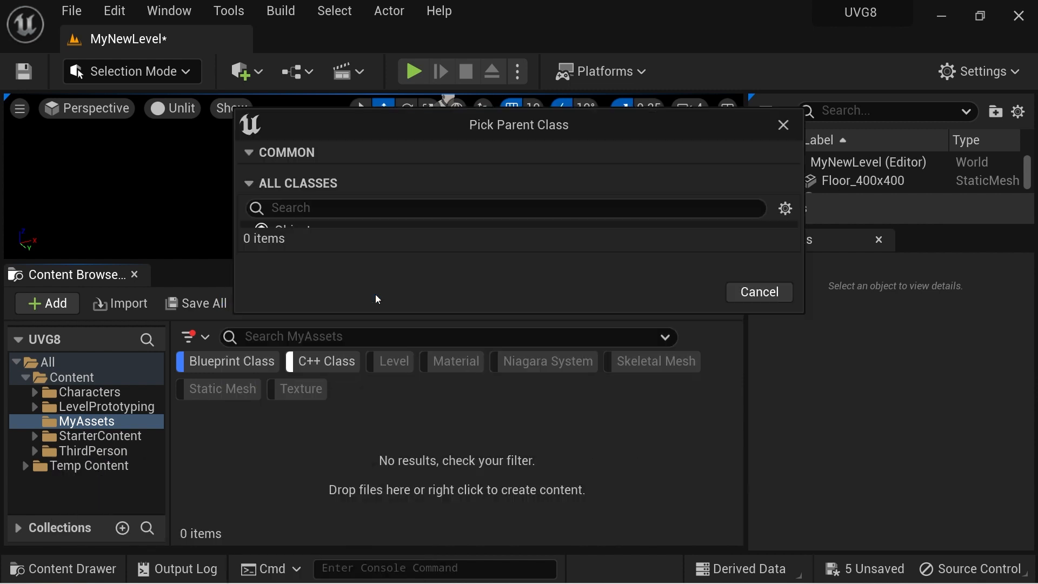
drag(439, 88, 442, 27)
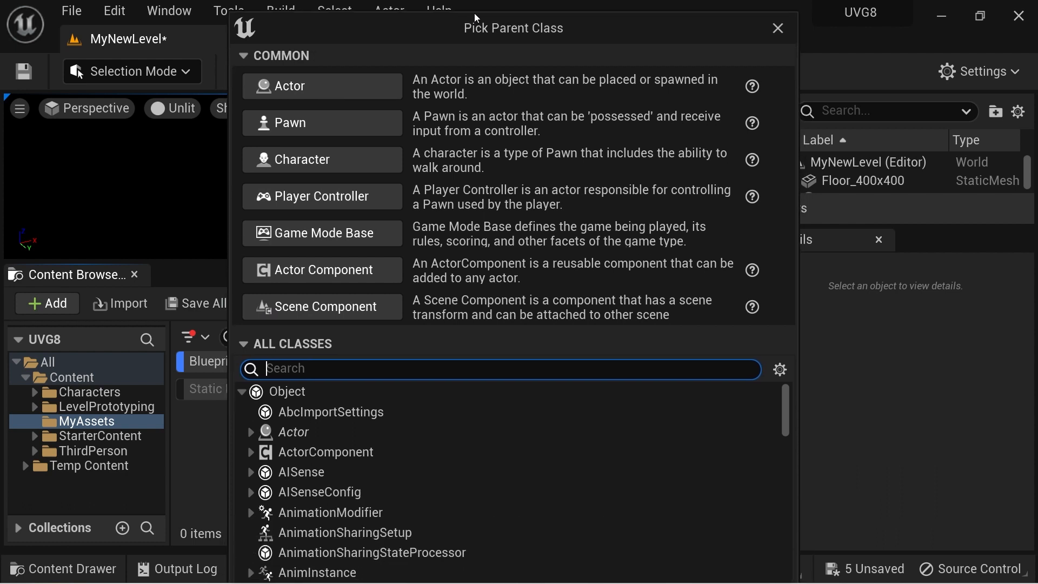
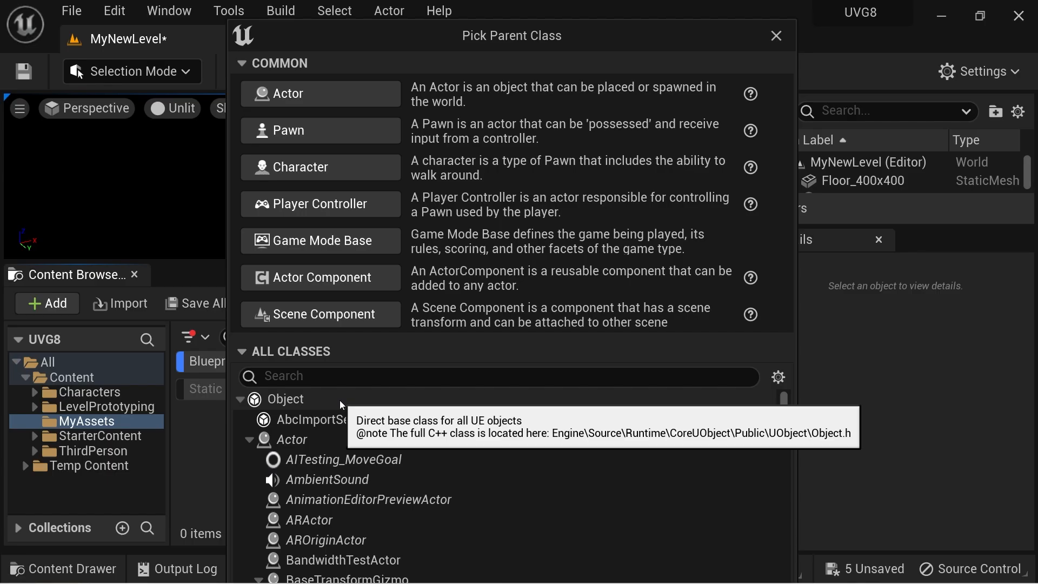
click(339, 400)
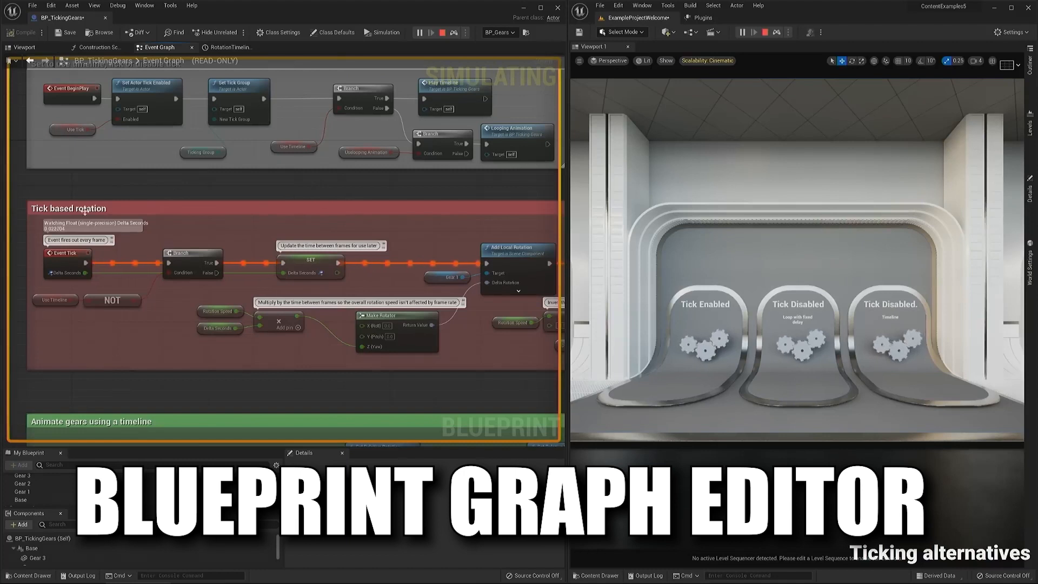
- Examine the Tick based rotation group of BP_TickingGears and choose BP_Gears as the object to debug
right_drag(235, 237, 174, 229)
right_drag(538, 227, 652, 205)
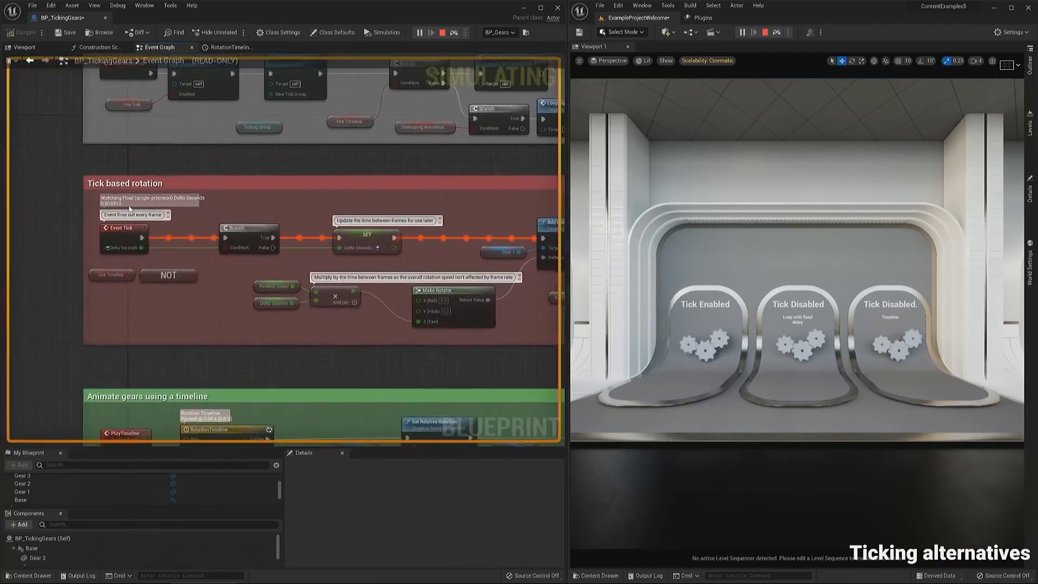
click(500, 32)
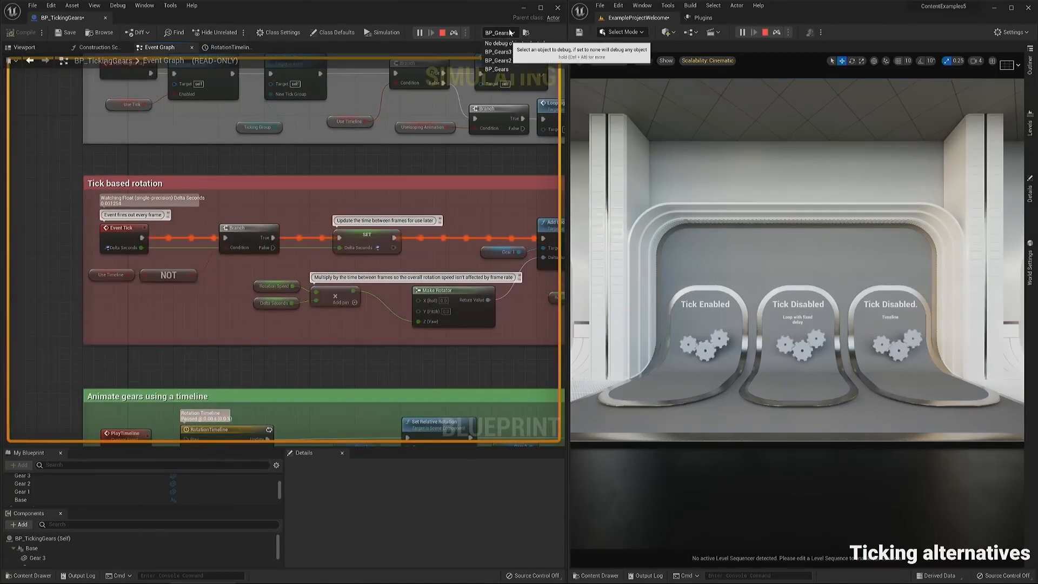
click(517, 73)
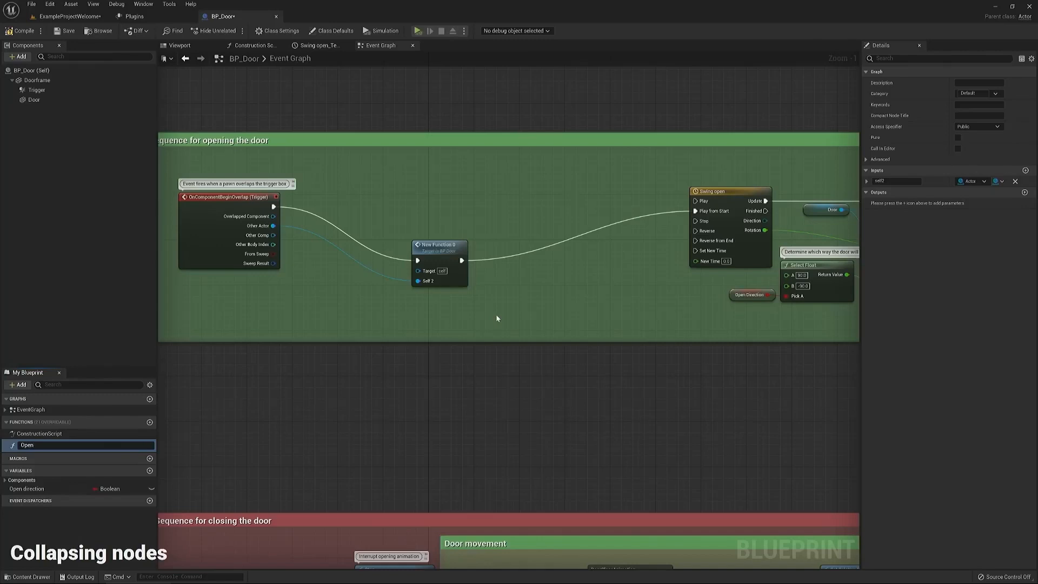
- Name the collapsed function OpeningDirection and straighten its connections to the overlap event and the Swing open timeline
text(tion)
key(Return)
drag(702, 182, 246, 248)
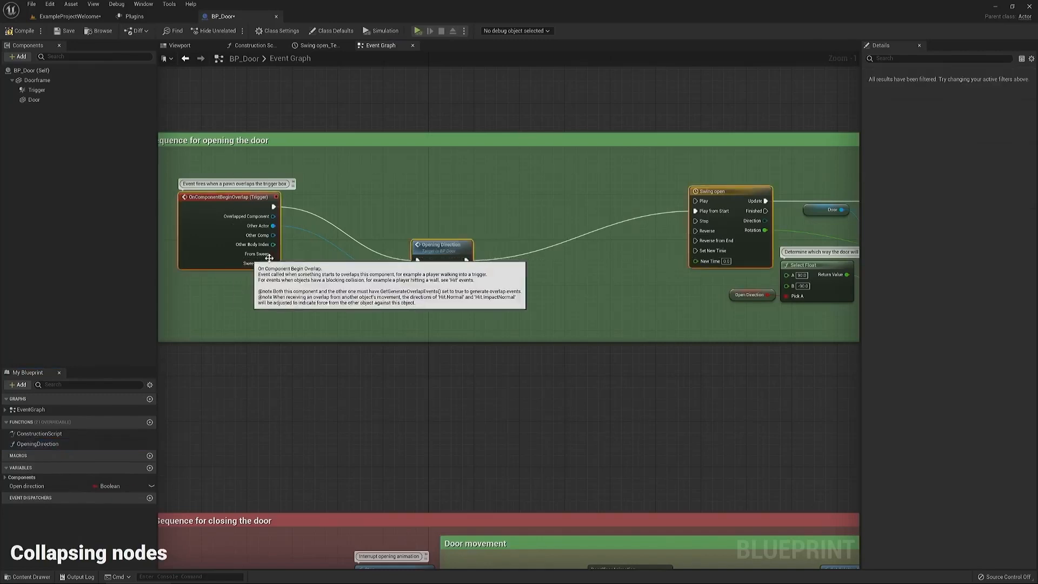
key(q)
- In the Opening Direction function, add a Boolean output named OpenDirection and place the Return Node after the SET node
double_click(444, 201)
drag(320, 324, 309, 262)
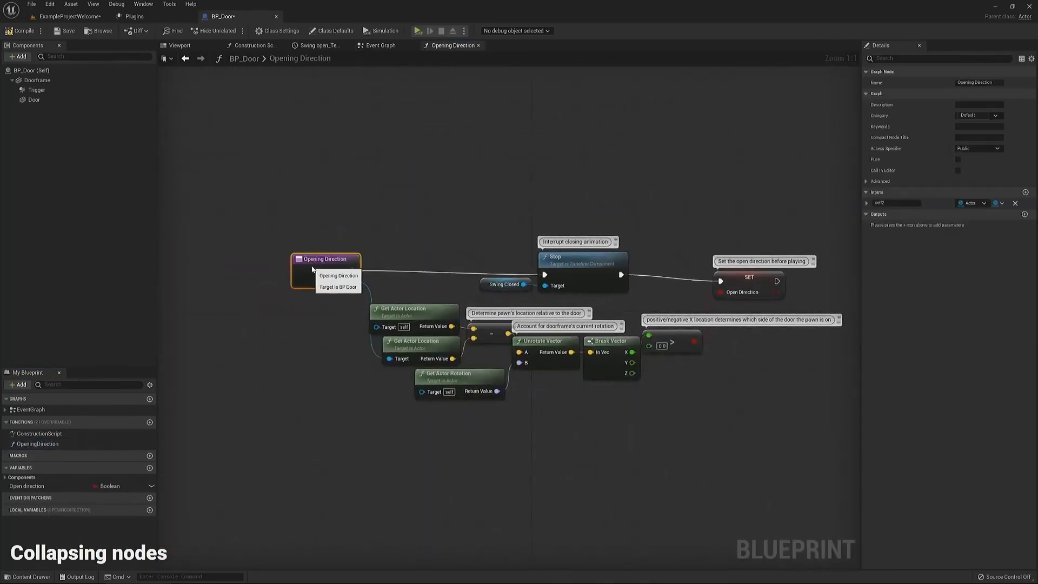
right_drag(751, 232, 650, 242)
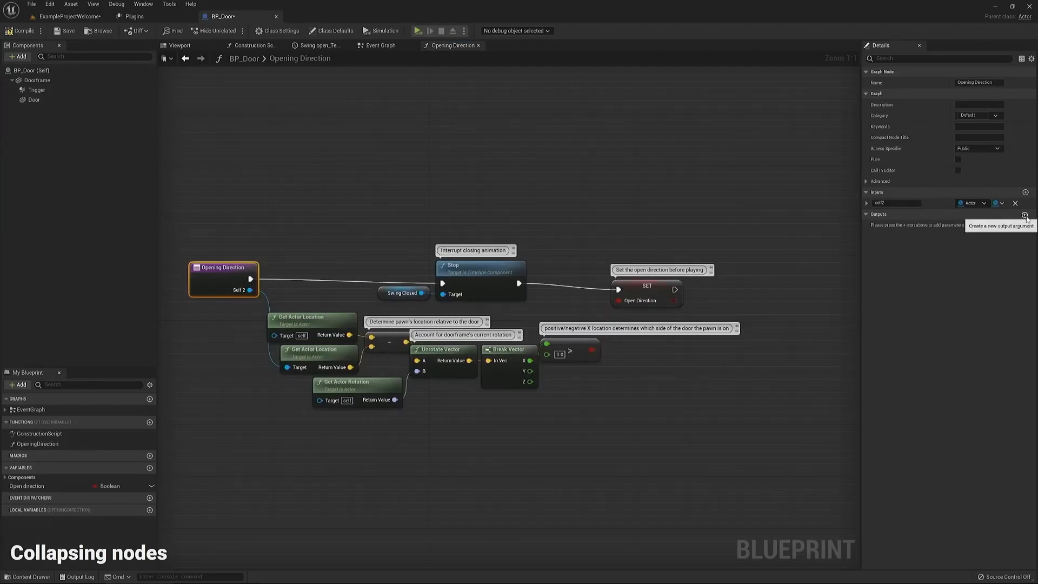
click(1025, 214)
click(897, 203)
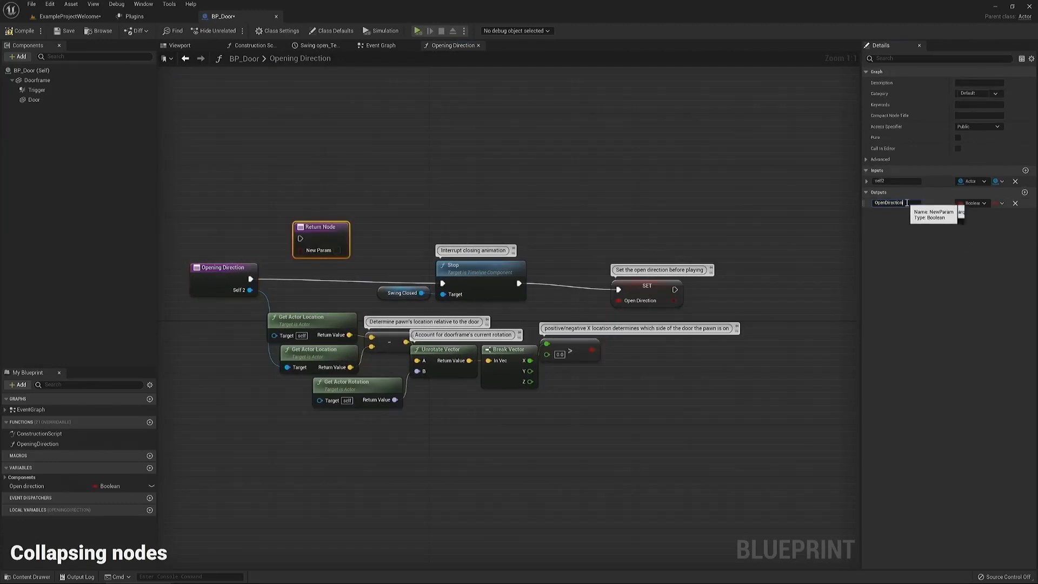
key(Return)
drag(320, 227, 741, 296)
- Return to the Event Graph and place the OpeningDirection function in it
click(380, 45)
drag(37, 444, 436, 281)
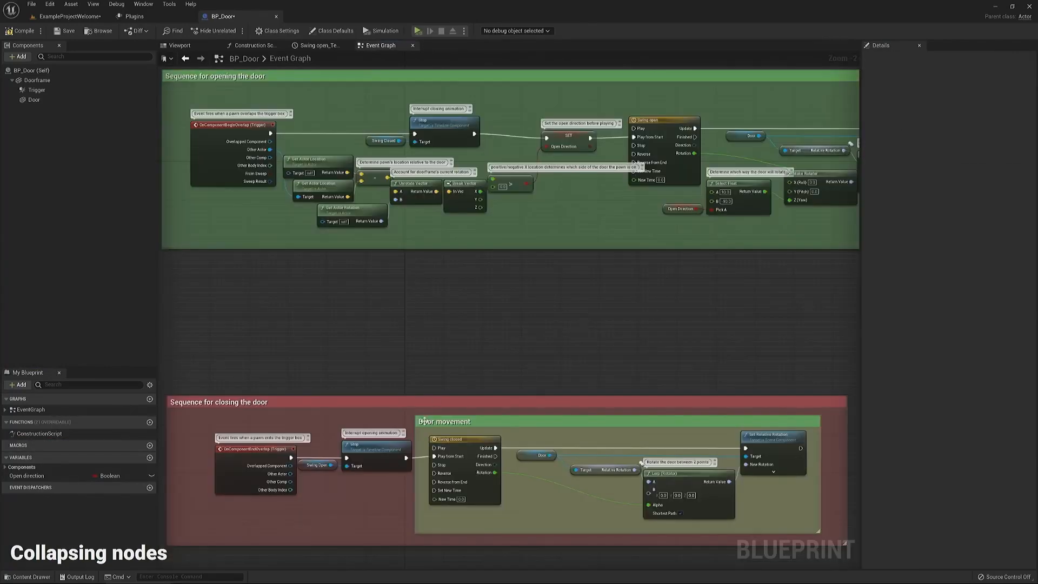
- Collapse the Swing closed, Door, Relative Rotation and Lerp nodes into a node named DoorCloseAnimation, and inspect its contents
click(425, 421)
right_click(698, 484)
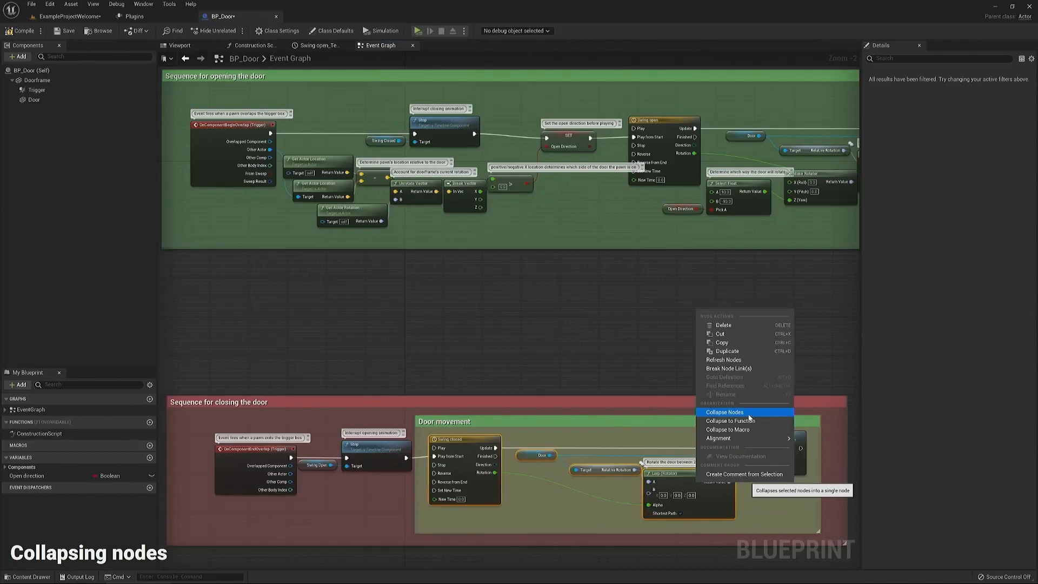
click(750, 414)
key(Return)
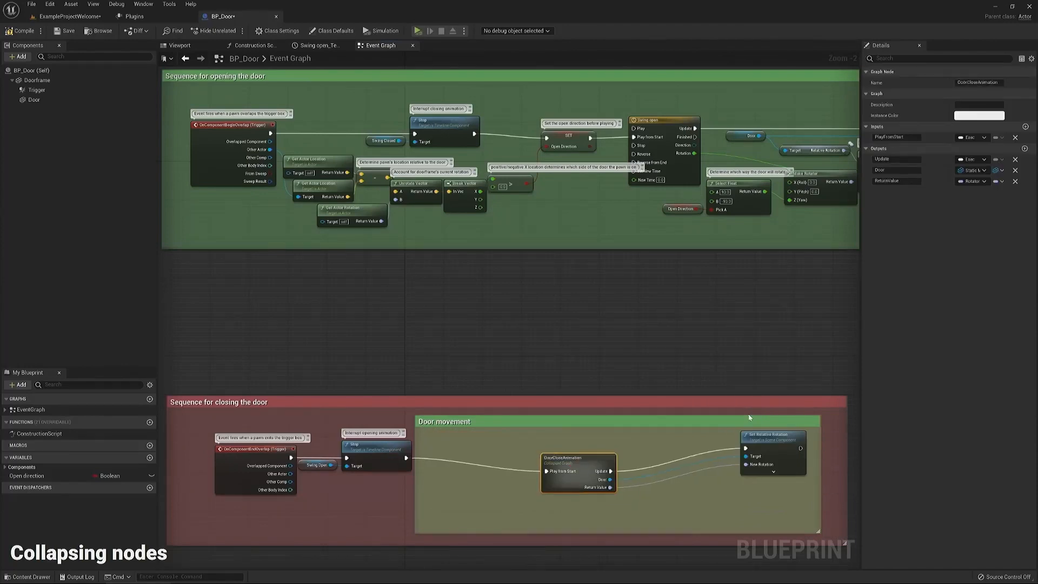
double_click(588, 468)
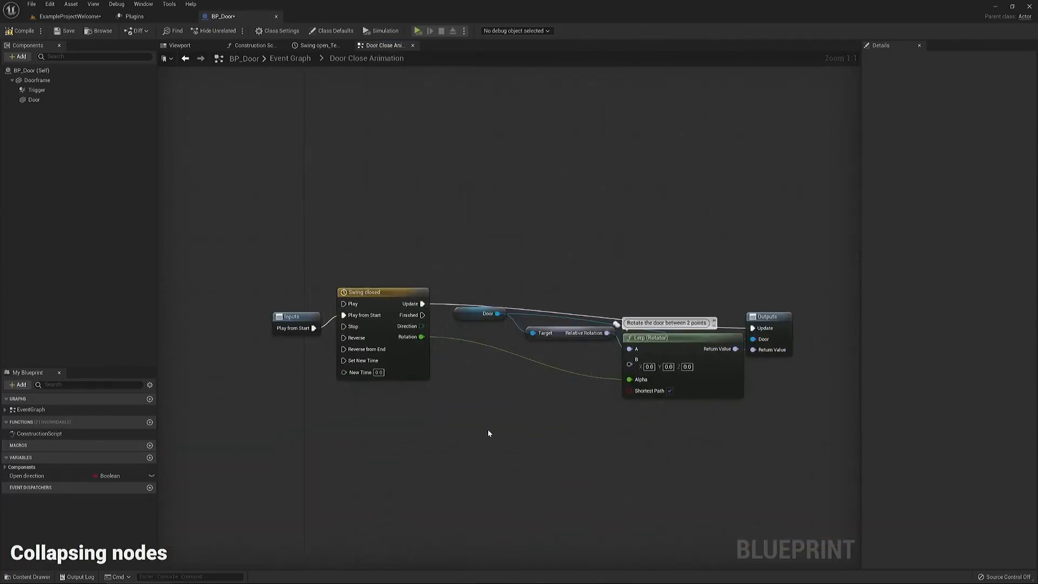
click(290, 59)
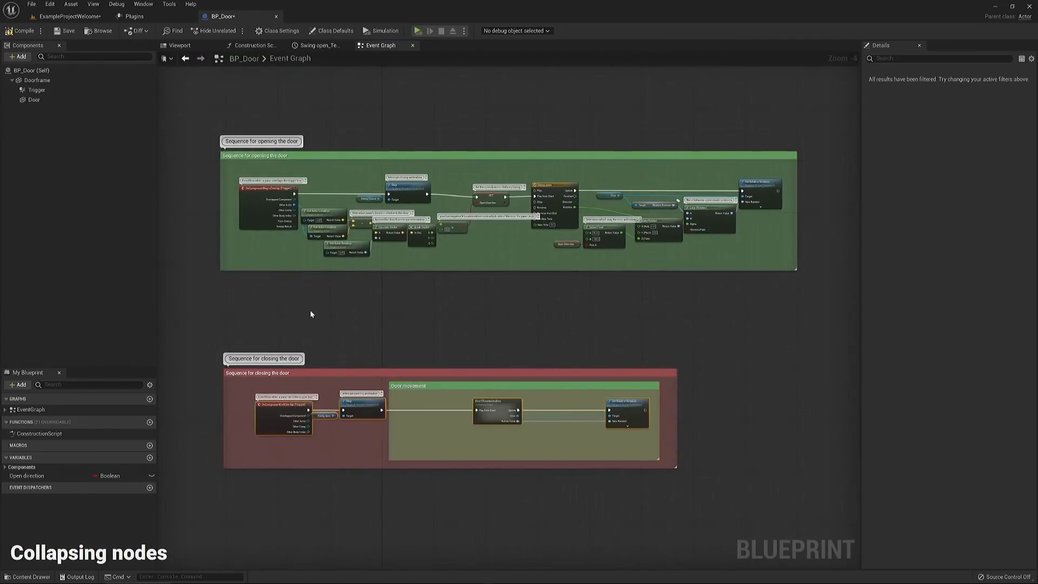
- Collapse the nodes between the begin-overlap event and the Swing open timeline into a function
scroll(322, 176, up, 3)
right_click(464, 199)
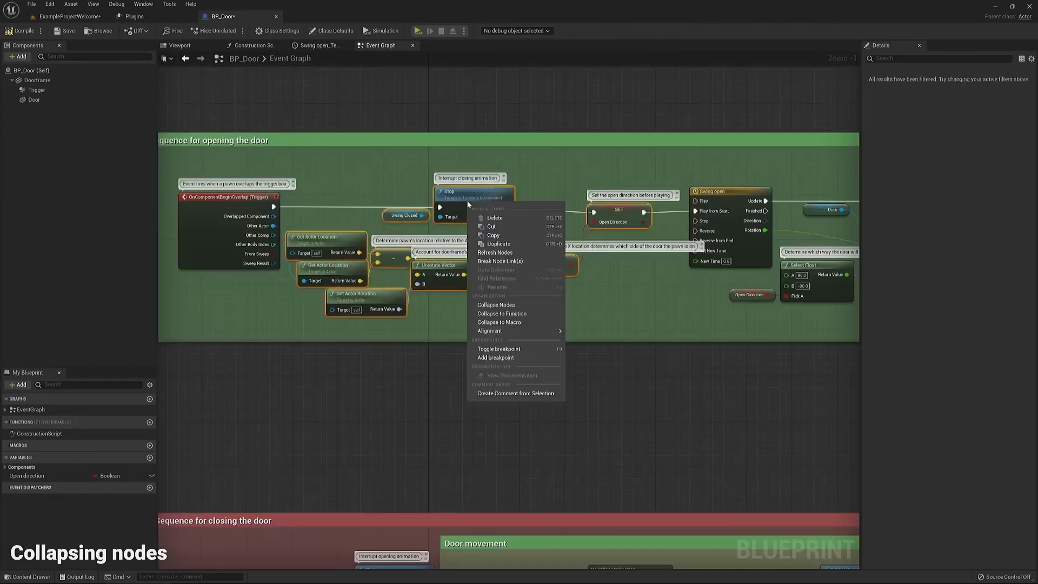
click(497, 318)
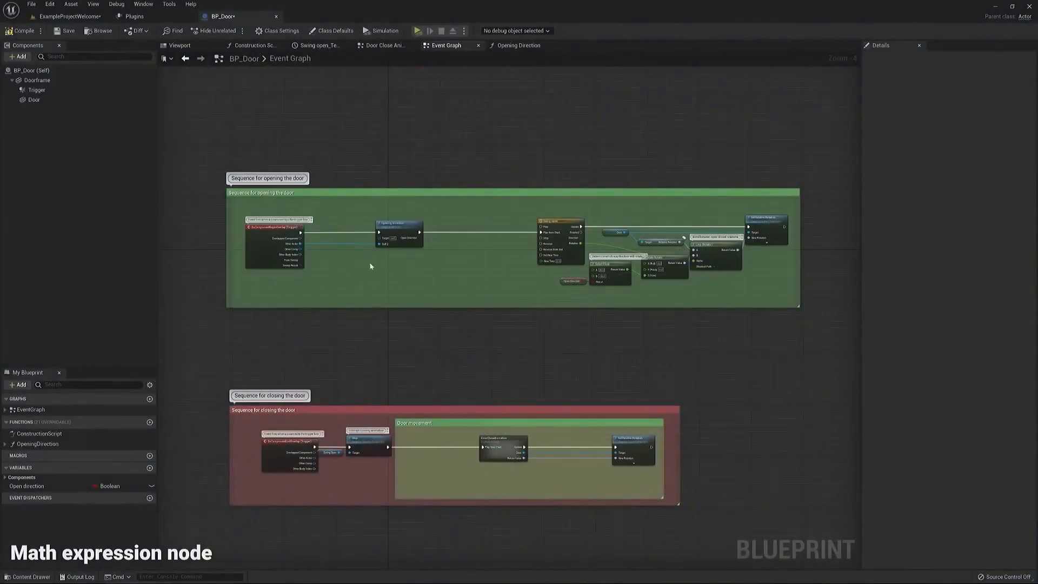
- Add a Math Expression node to the Opening Direction function with the expression CurrentLocation - CharacterLocation
scroll(381, 217, up, 3)
double_click(411, 241)
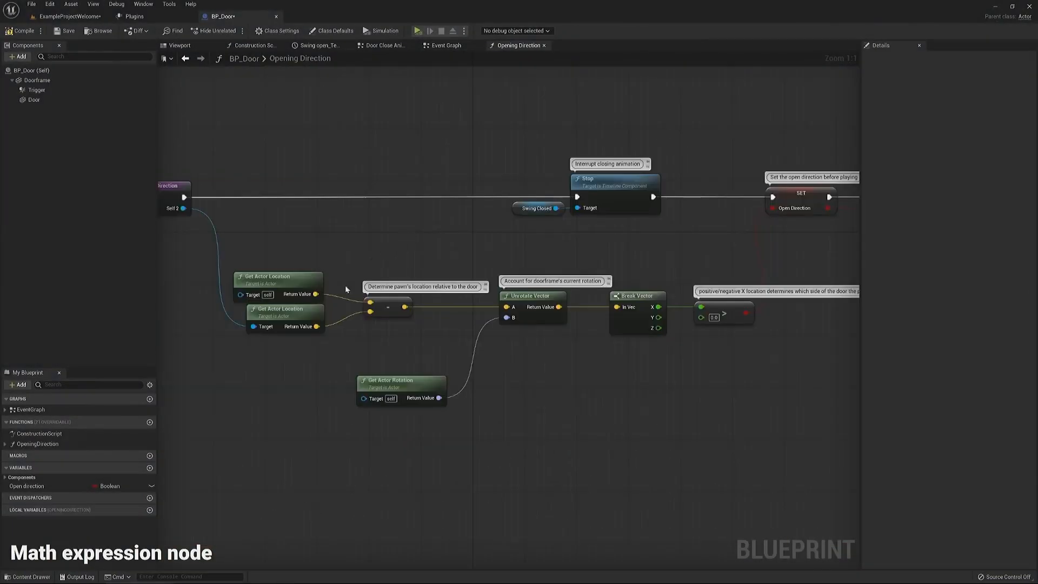
right_click(367, 440)
text(math)
key(Return)
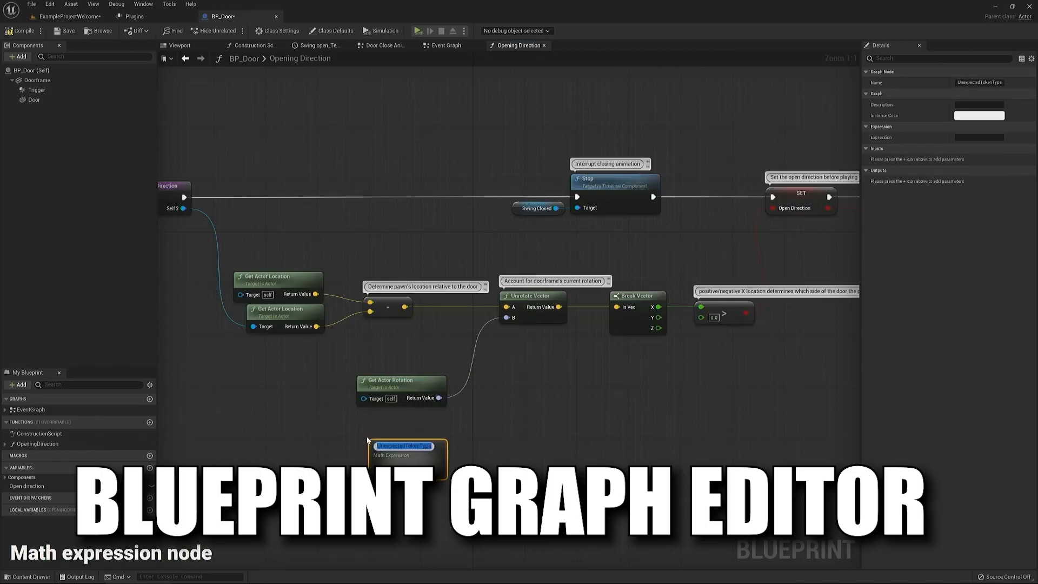
text(CurrentLocation - Char)
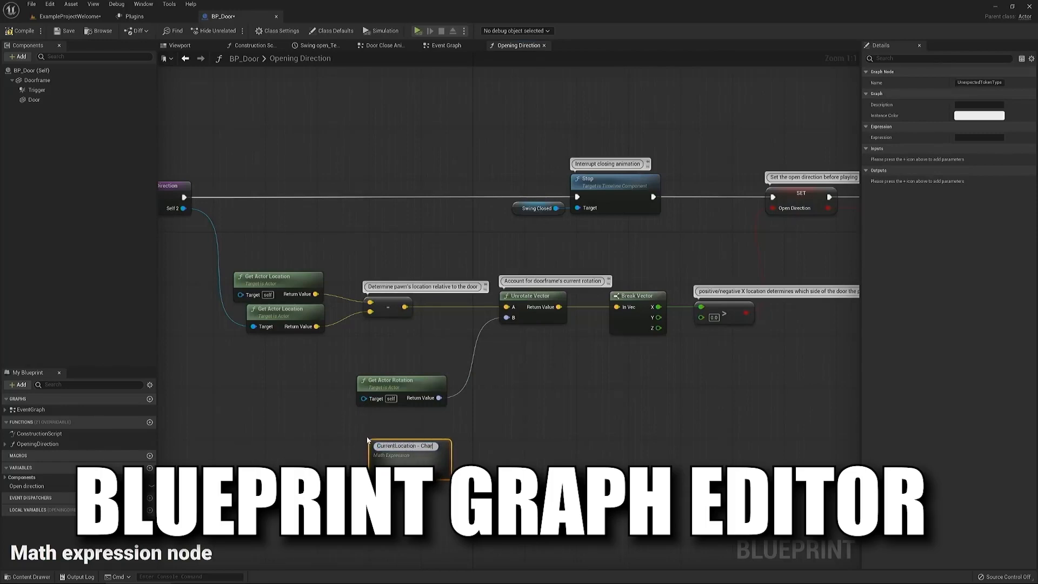
text(acterLocation)
key(Return)
- Set both inputs of the math expression to Vector and move the subtract node's first input link to Current Location
click(995, 160)
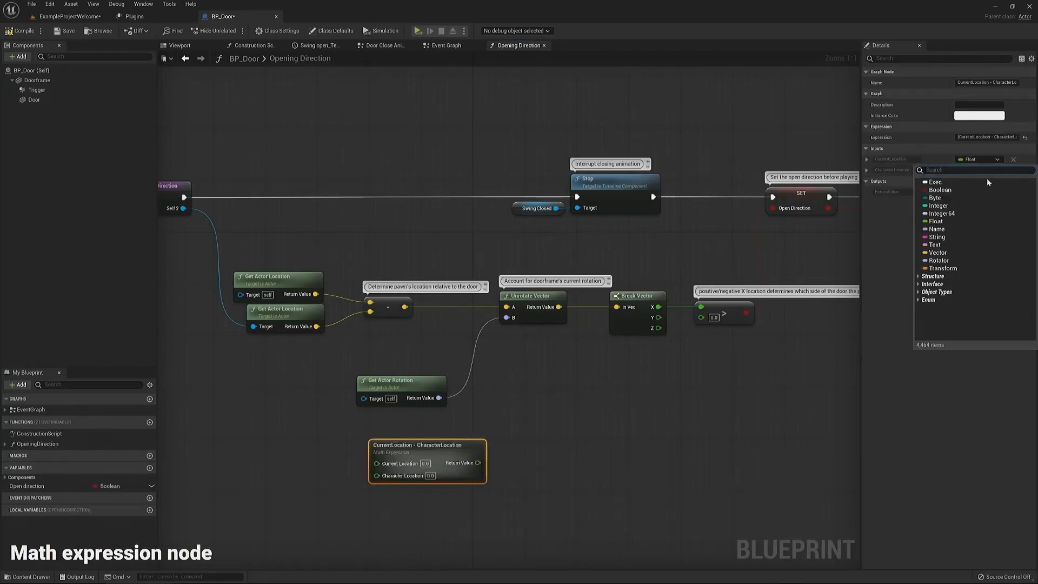
click(939, 253)
click(981, 170)
click(939, 264)
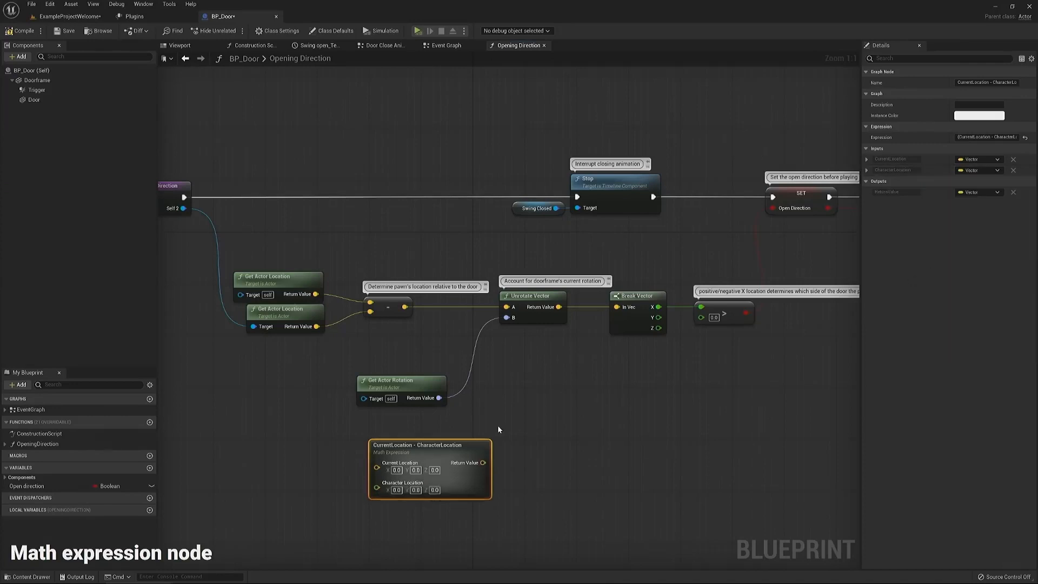
ctrl+drag(370, 302, 394, 424)
ctrl+drag(394, 424, 377, 467)
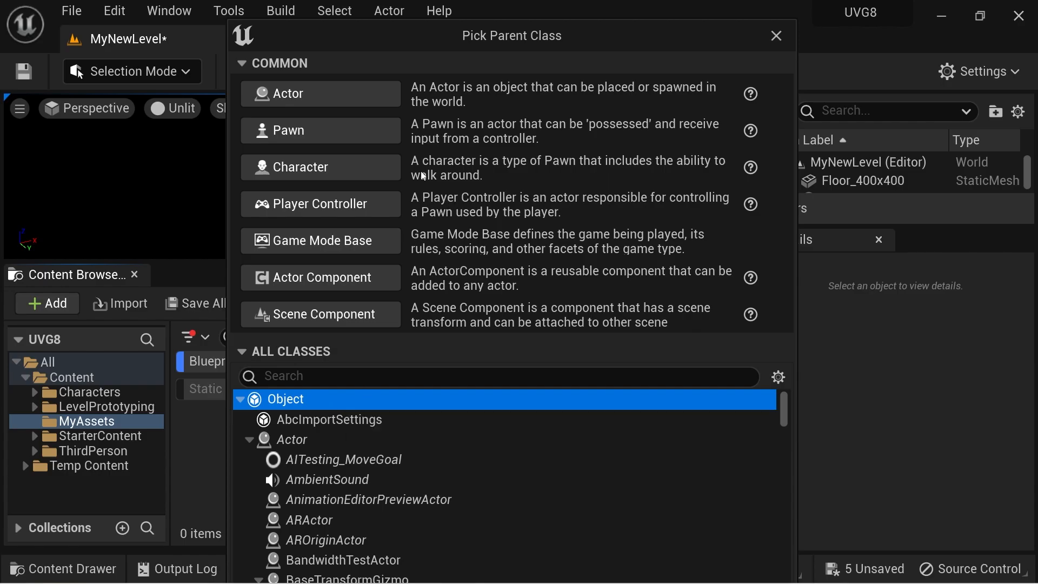
- Create the new Blueprint Class in MyAssets with Actor as its parent class
click(326, 102)
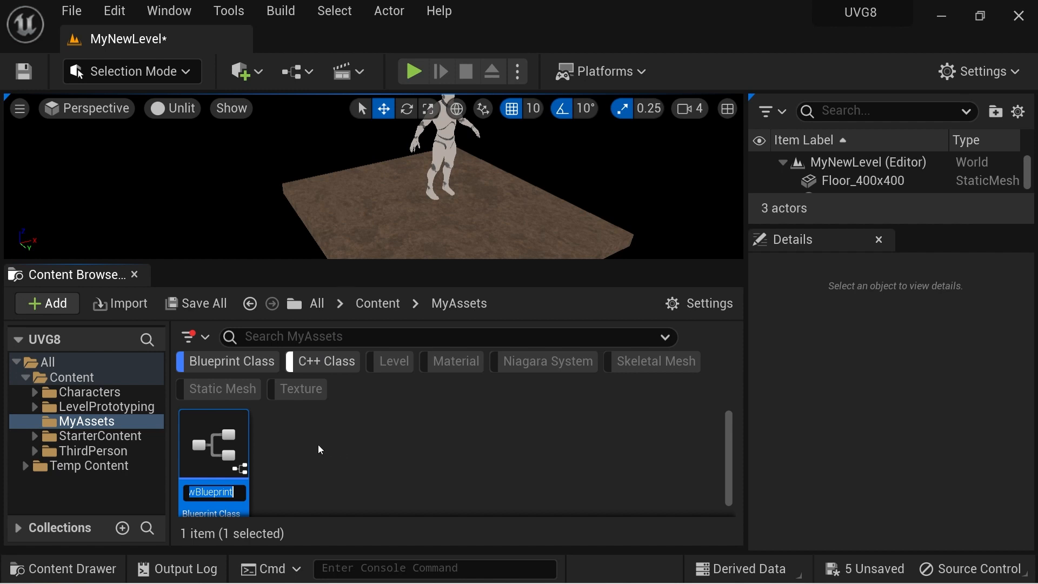
- Name the new Blueprint Class ActorBlueprint
text(ActorBlueprint)
key(Return)
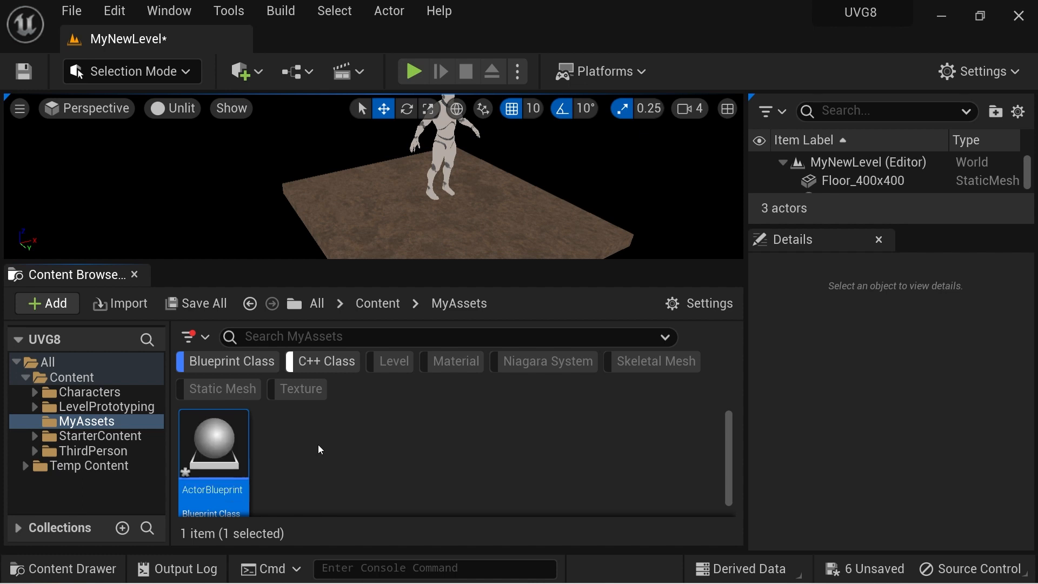
click(321, 450)
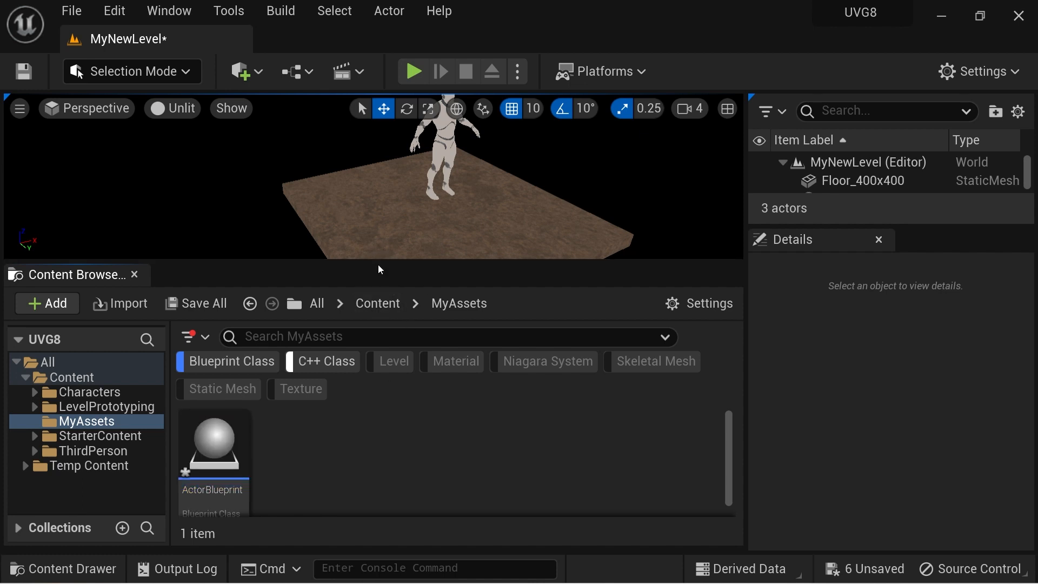
- Open ActorBlueprint in its editor and enlarge the Components list to inspect the DefaultSceneRoot component
drag(378, 260, 378, 241)
click(238, 427)
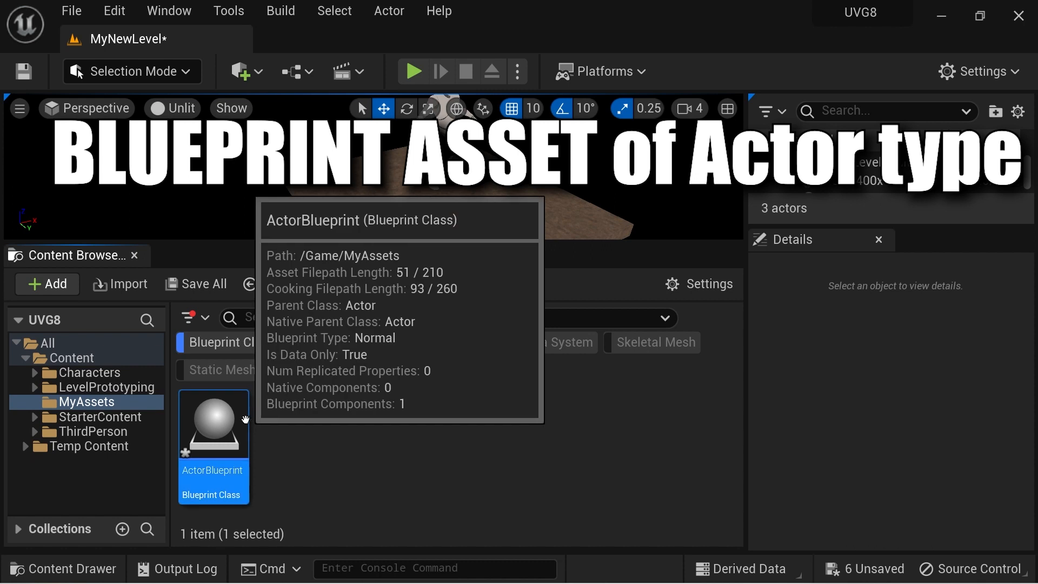
double_click(233, 426)
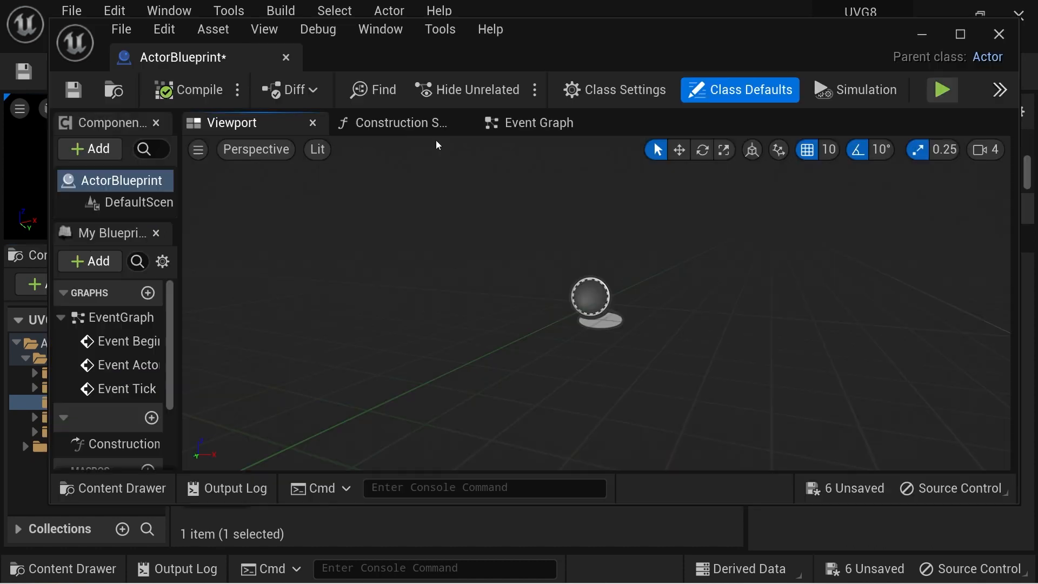
drag(577, 31, 549, 30)
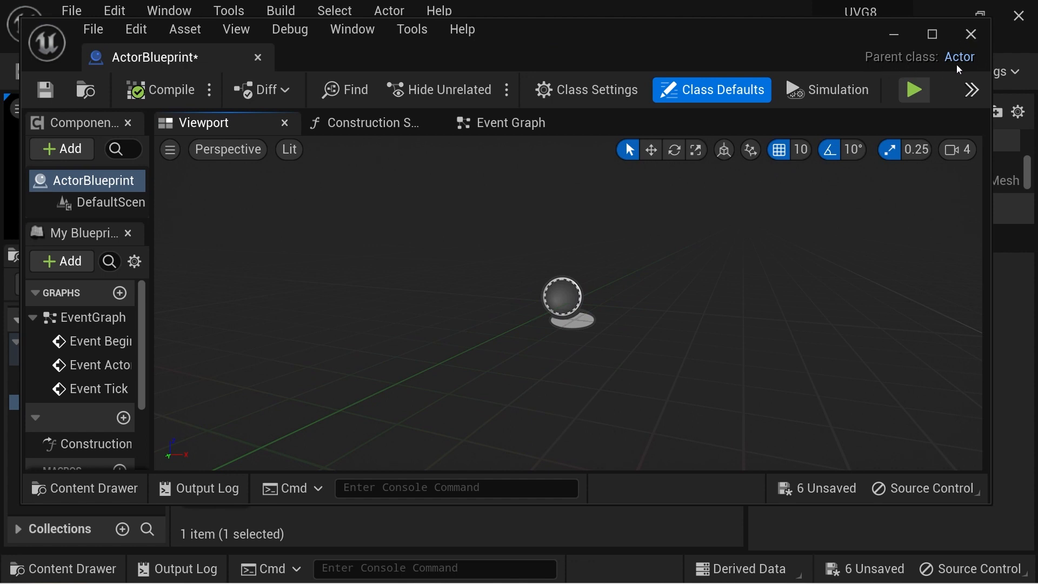
drag(154, 207, 350, 208)
drag(241, 220, 243, 248)
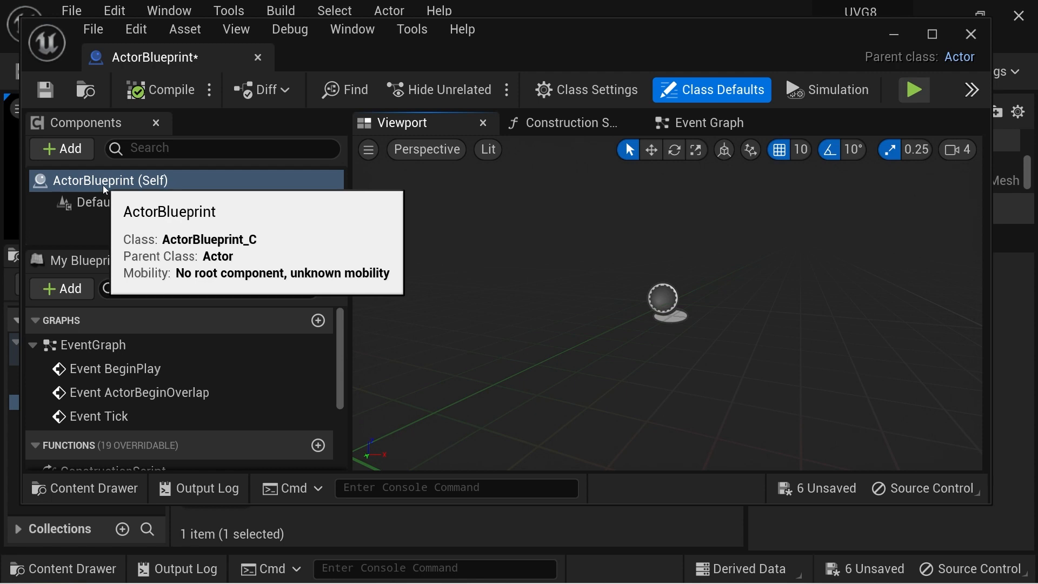
click(219, 204)
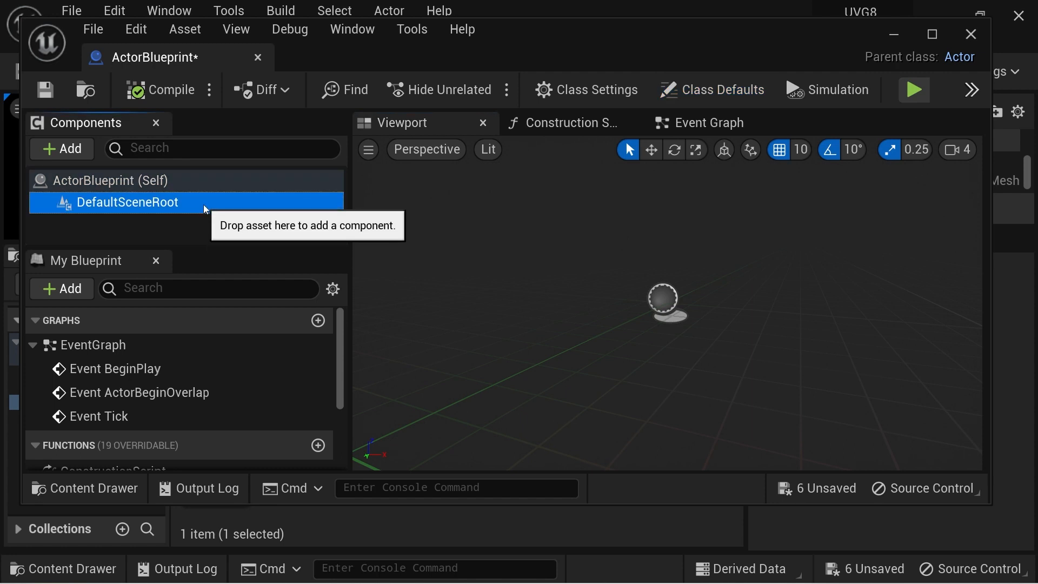
click(191, 232)
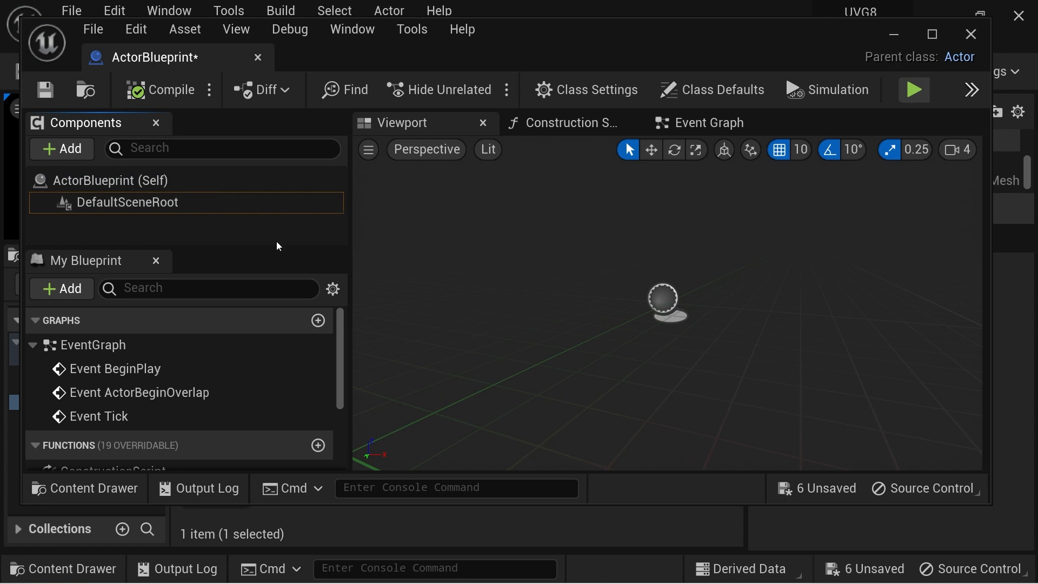
- Add an Add Actor Local Offset node linked from Event BeginPlay in the Event Graph and place it closer to the event
click(701, 123)
scroll(649, 281, down, 2)
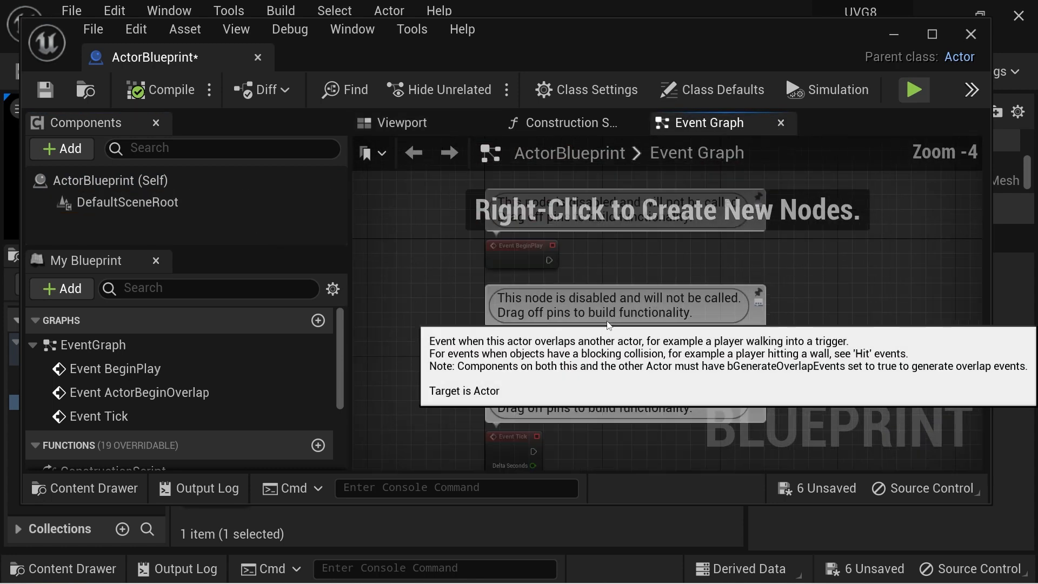
right_drag(629, 252, 549, 287)
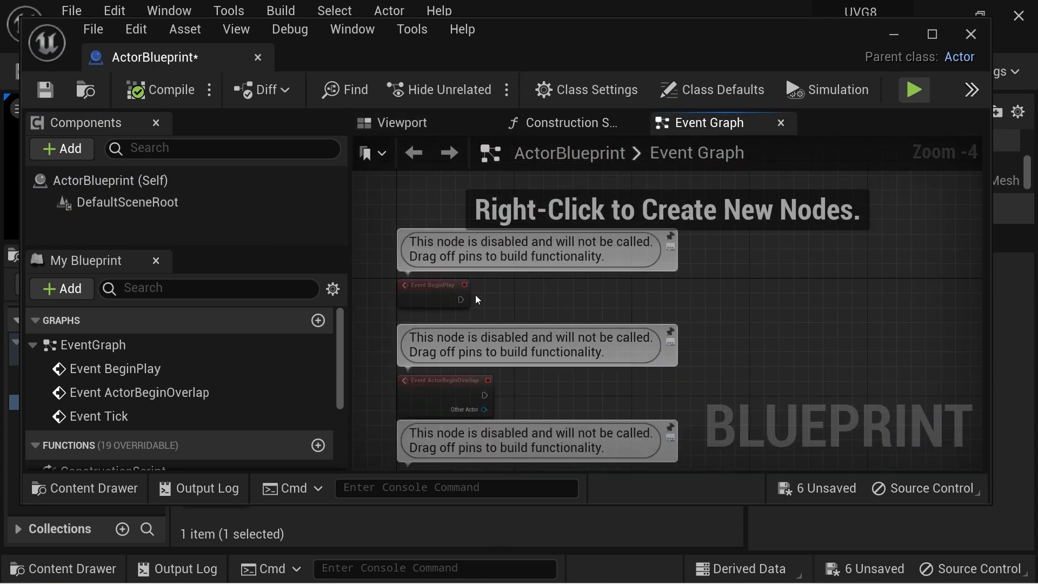
drag(466, 297, 665, 297)
text(a)
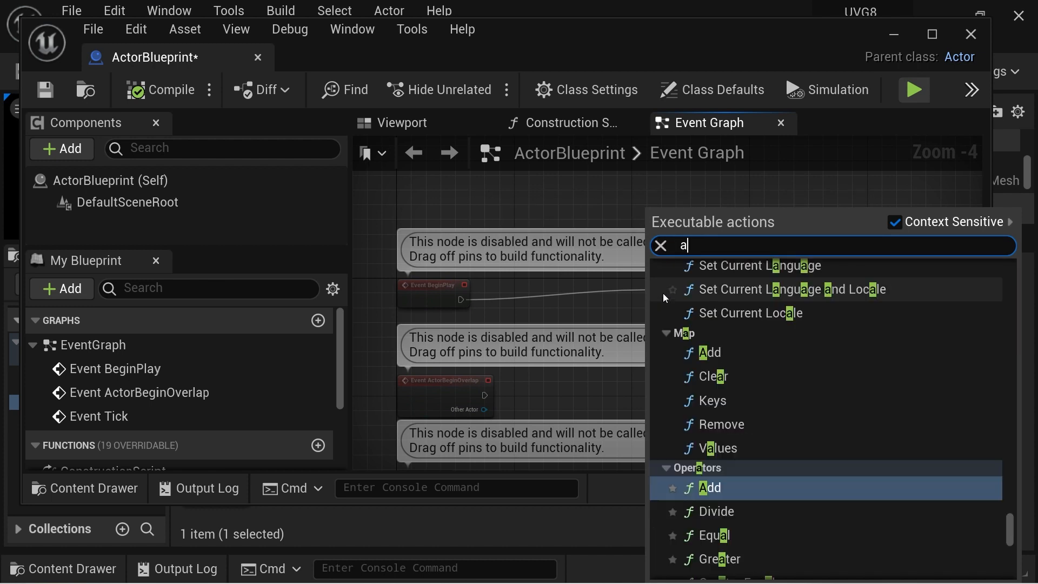
text(dd loca)
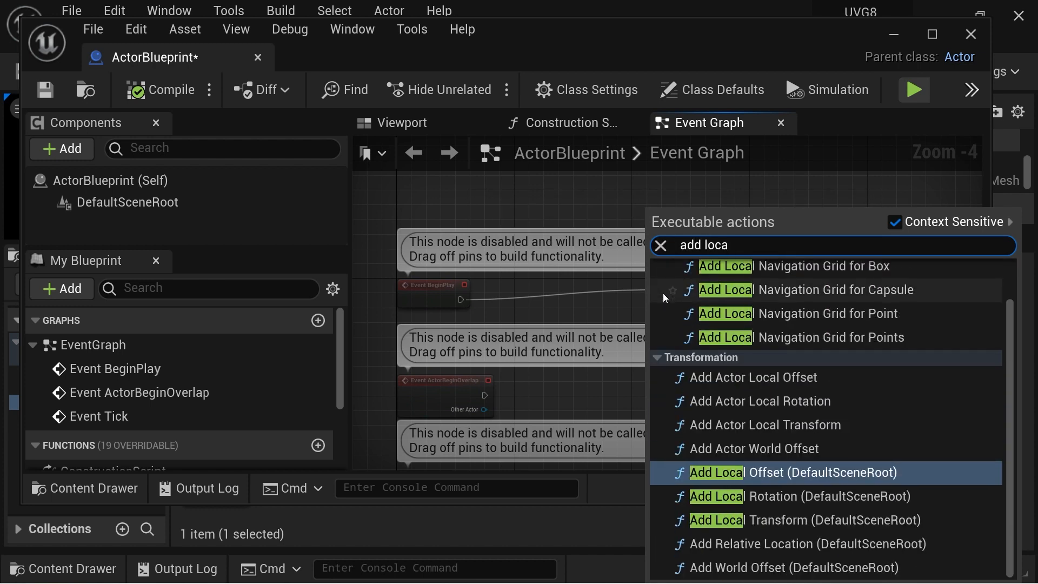
click(794, 386)
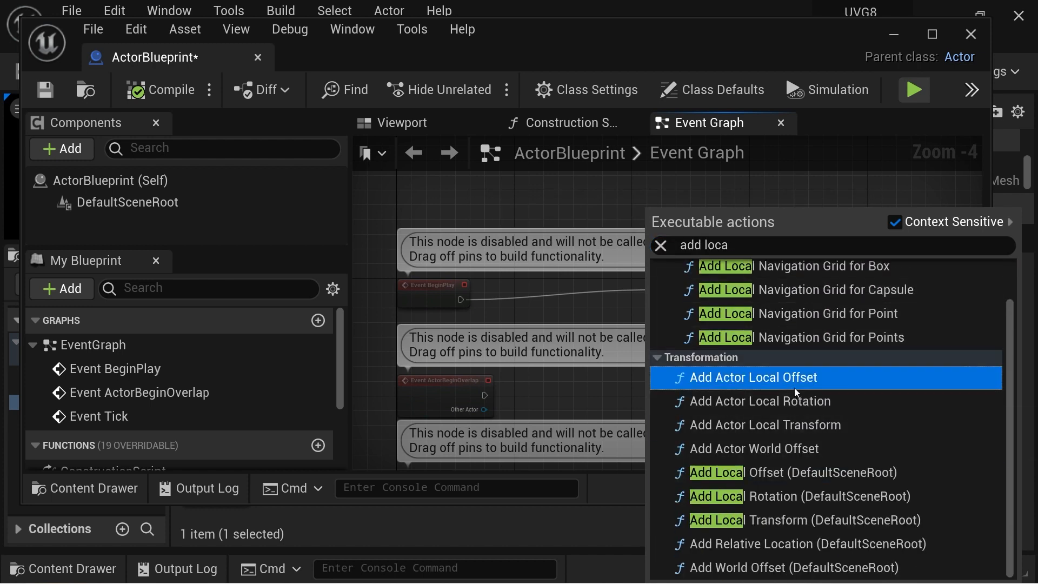
drag(675, 310, 558, 295)
- Delete the disabled Event ActorBeginOverlap node from the Event Graph
click(459, 383)
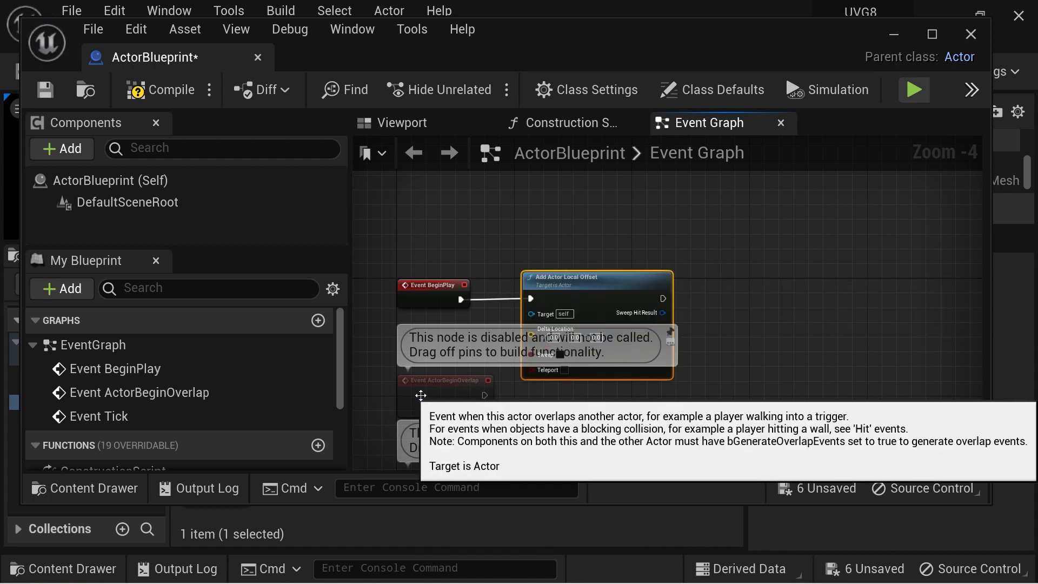
key(Delete)
right_drag(483, 330, 609, 324)
scroll(601, 335, up, 1)
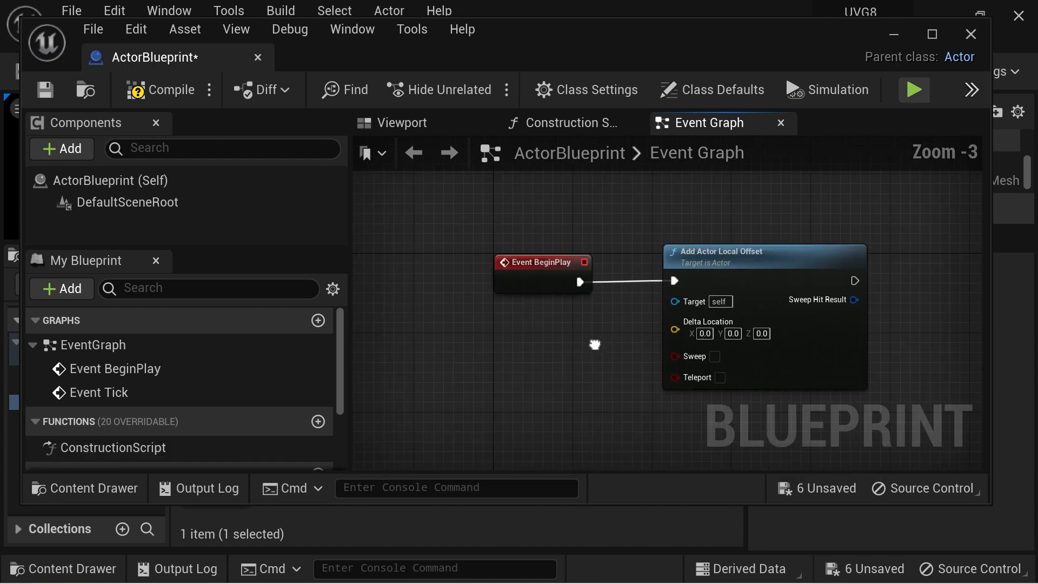
- Create a new function named DoSth in ActorBlueprint
scroll(331, 384, down, 3)
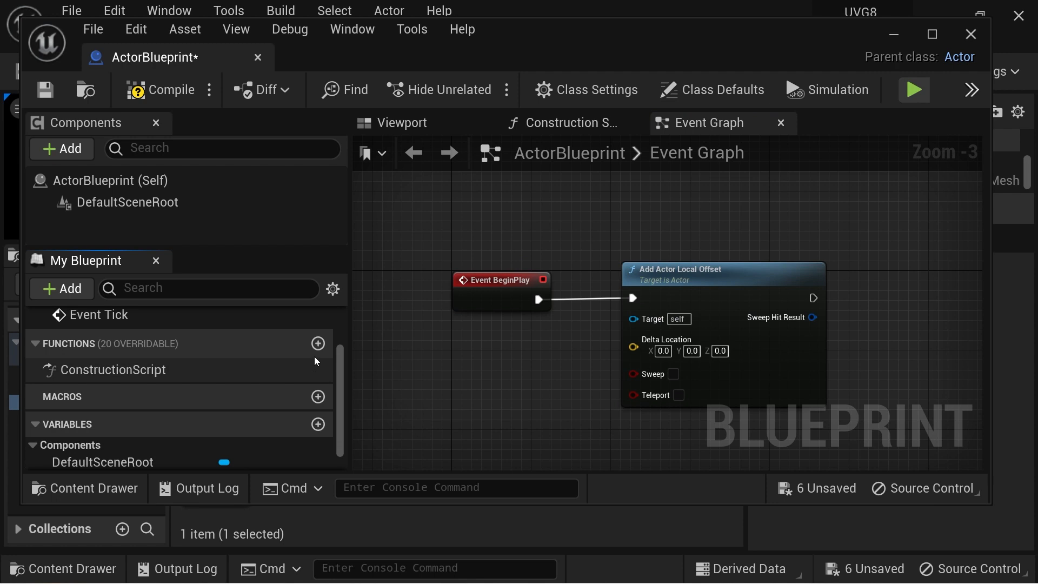
click(318, 343)
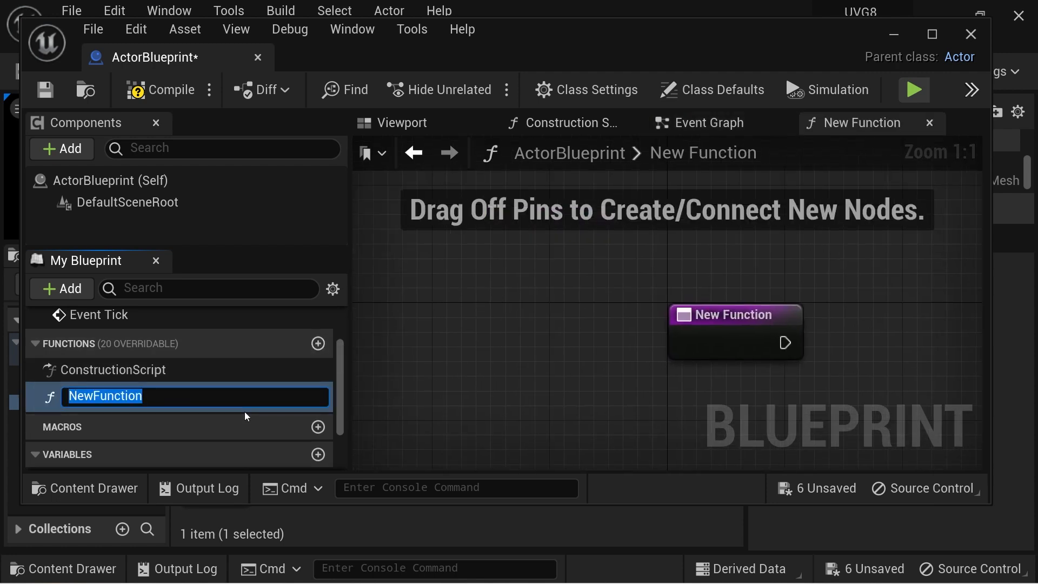
text(DoSth)
key(Return)
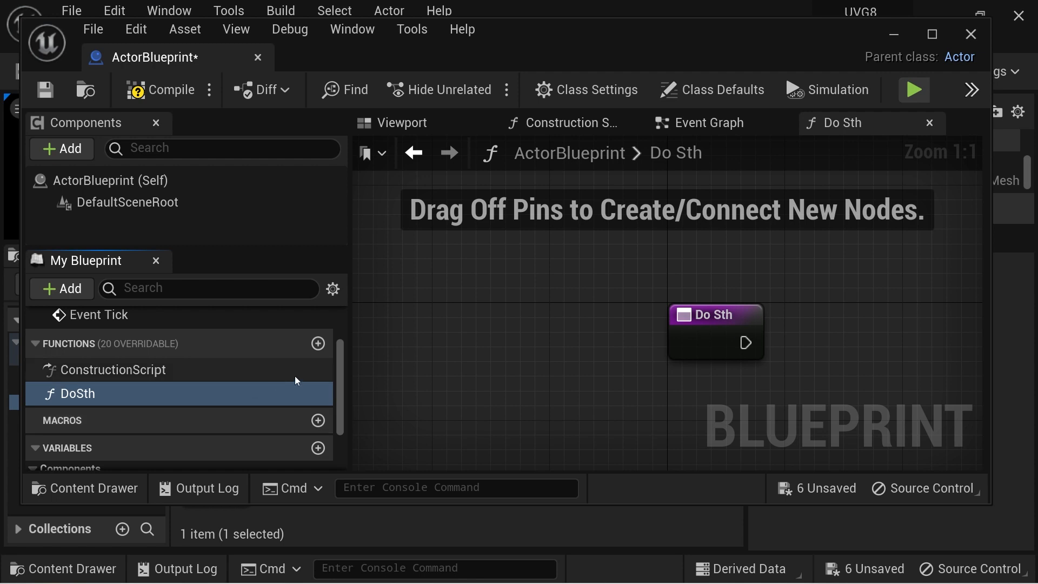
- Add a Print String node linked from the Do Sth entry node and straighten the connection between them
drag(576, 358, 745, 345)
text(print)
key(Return)
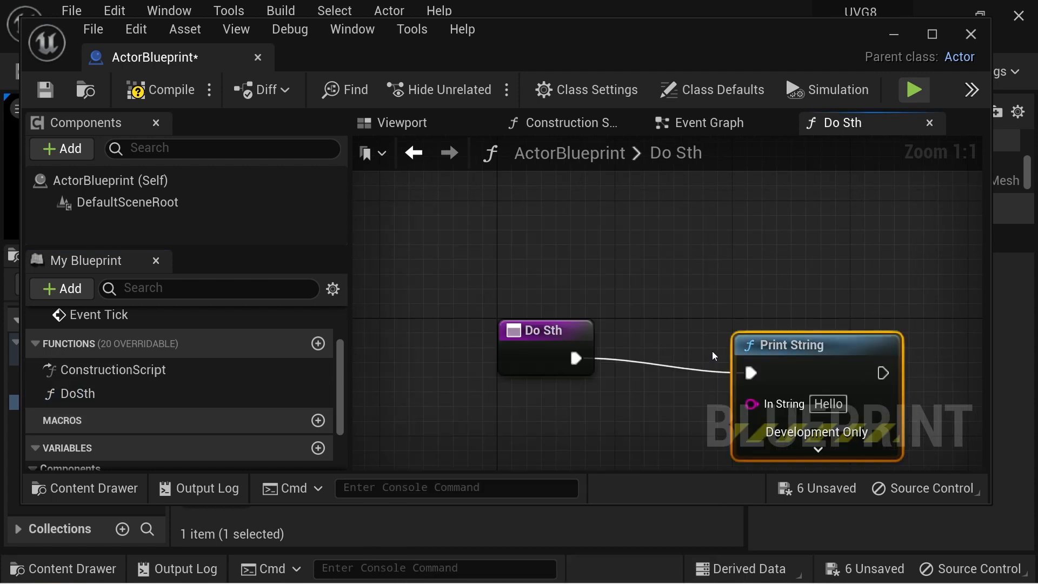
drag(797, 345, 737, 345)
drag(494, 275, 748, 346)
key(q)
right_drag(748, 306, 575, 215)
click(574, 215)
click(704, 162)
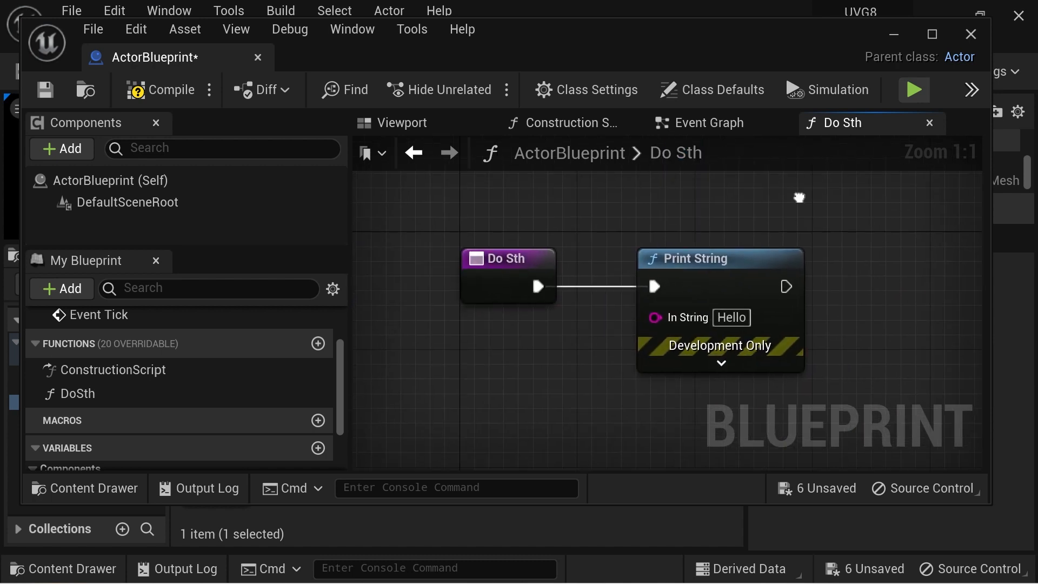
- Close the ActorBlueprint editor and return to the level
click(457, 125)
alt+drag(674, 242, 664, 242)
click(972, 31)
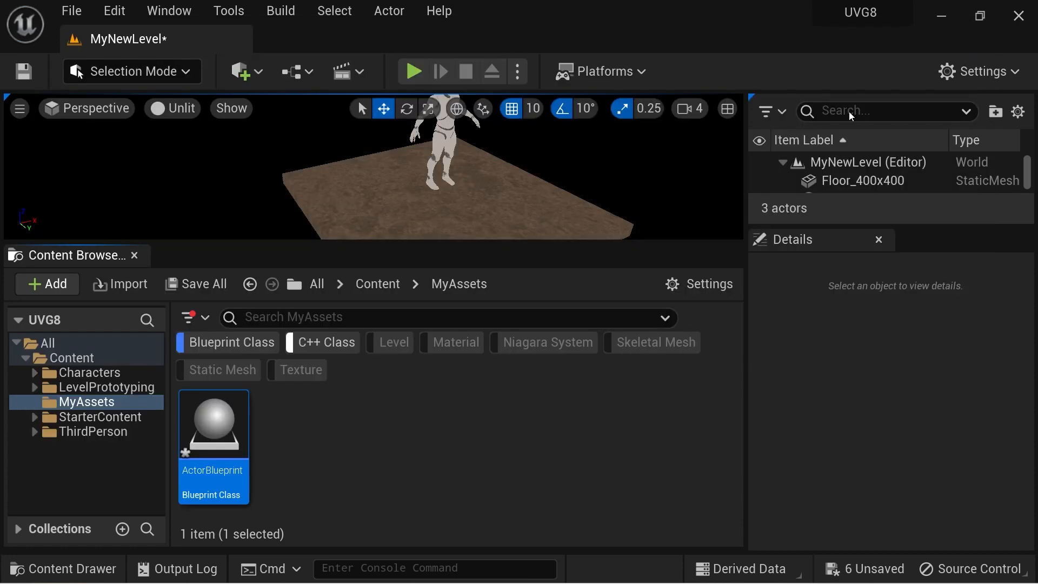
- Place an ActorBlueprint instance in the level on the floor beside the mannequin
drag(427, 243, 427, 291)
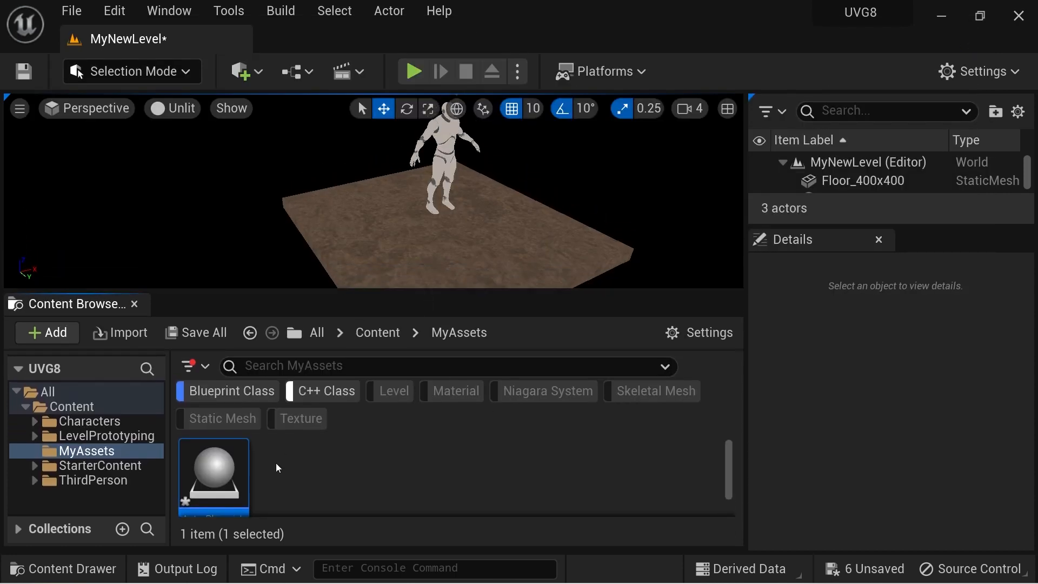
drag(233, 470, 387, 148)
drag(418, 292, 422, 259)
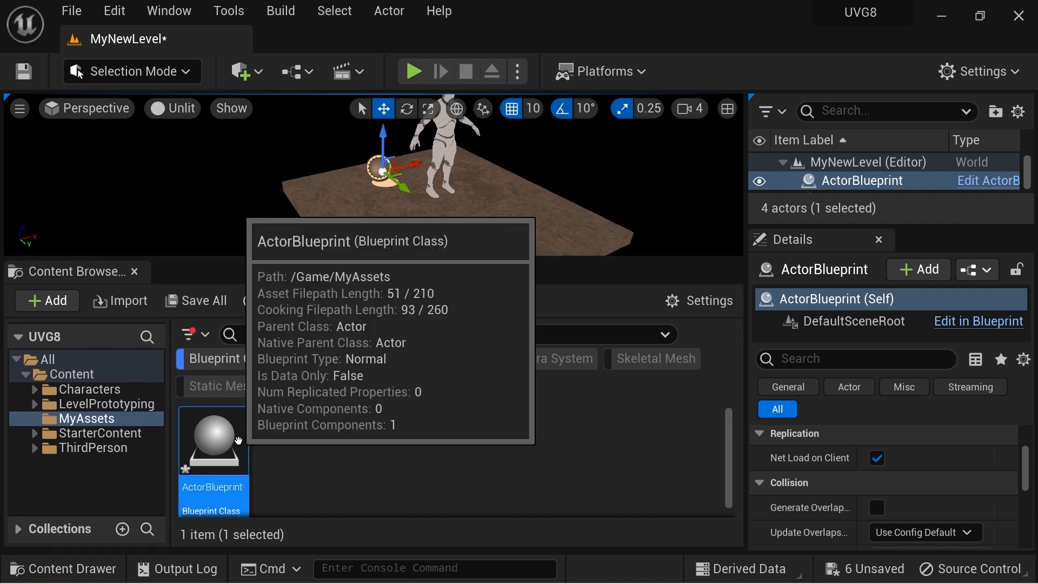
- Create another Blueprint Class in MyAssets with Object as its parent class and name it ObjectBP
right_click(349, 470)
click(436, 277)
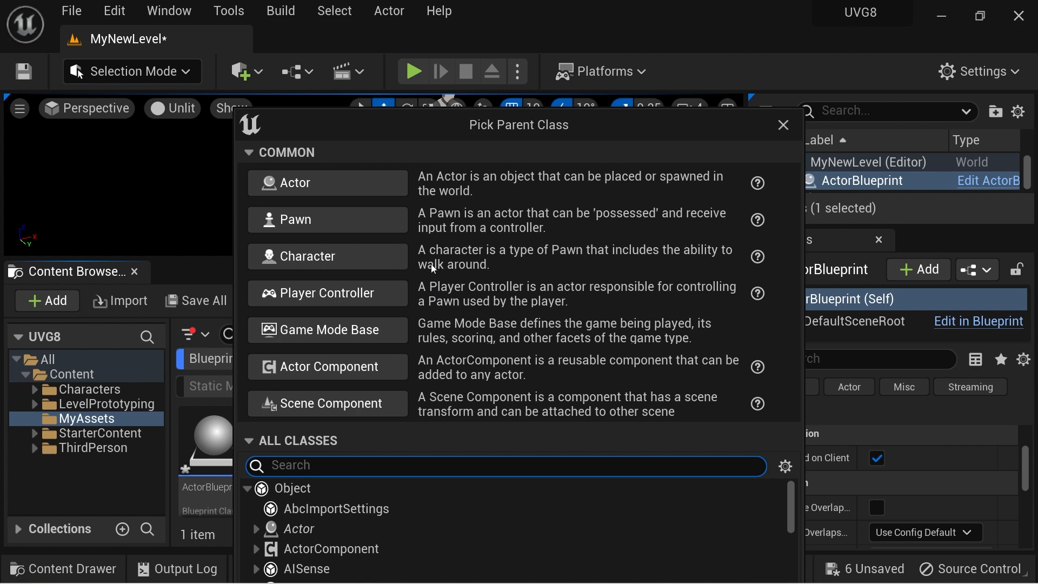
click(299, 500)
click(299, 490)
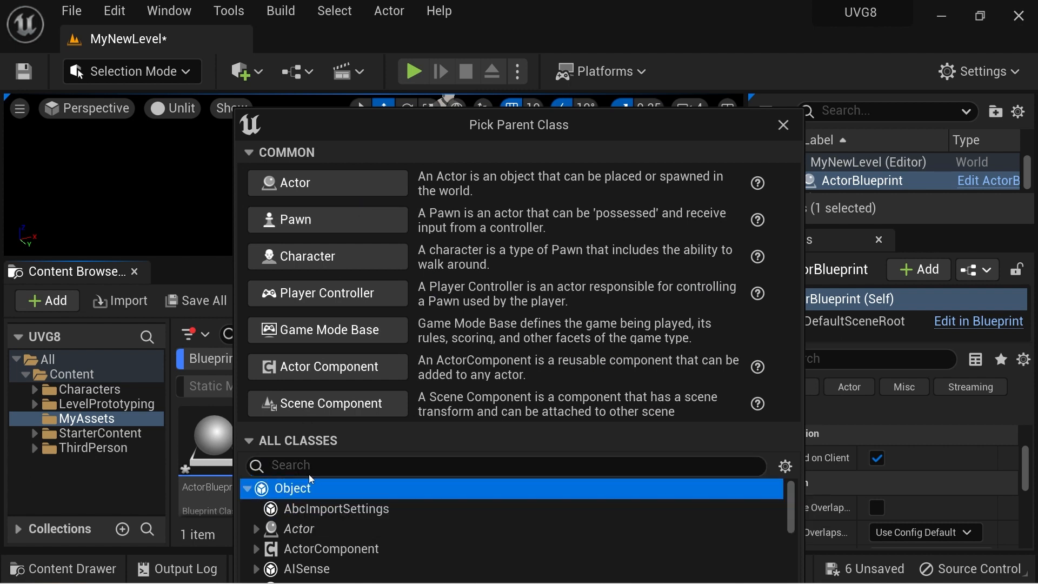
drag(458, 138, 472, 34)
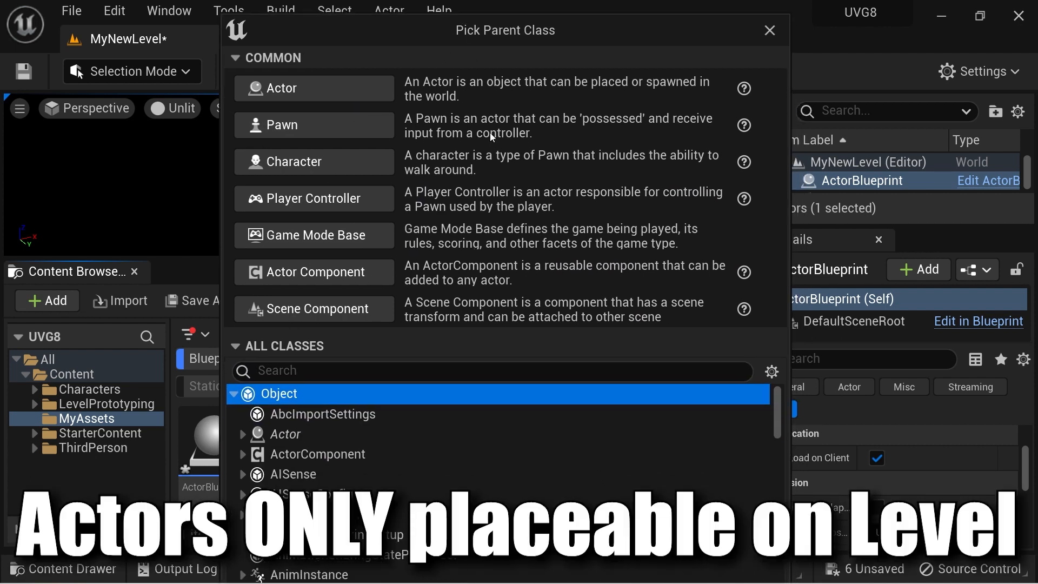
click(234, 393)
click(659, 470)
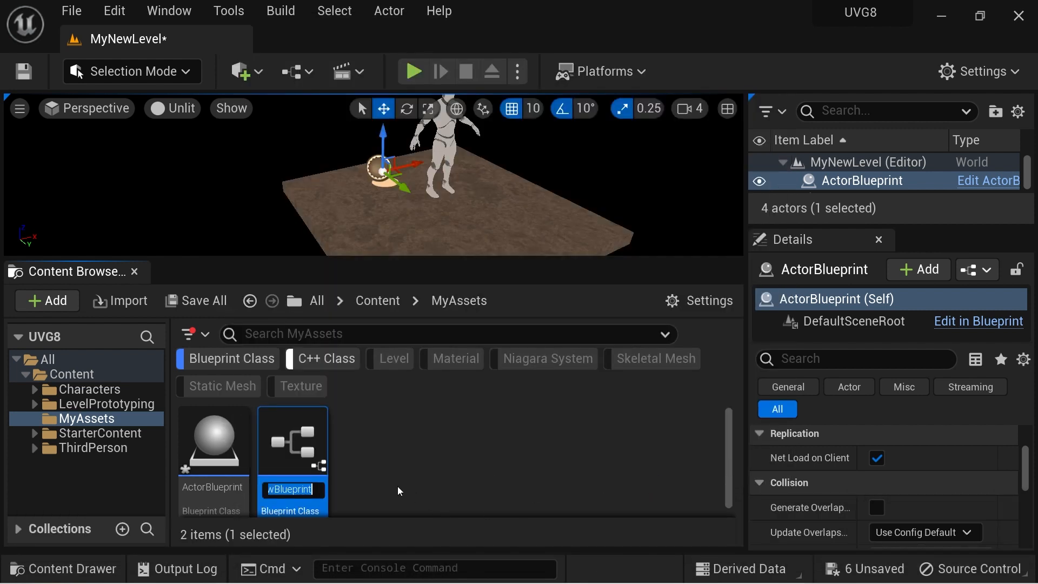
text(ObjectBP)
key(Return)
click(398, 491)
- Try to place ObjectBP in the level and open it in the Blueprint editor to inspect its contents
drag(281, 441, 507, 205)
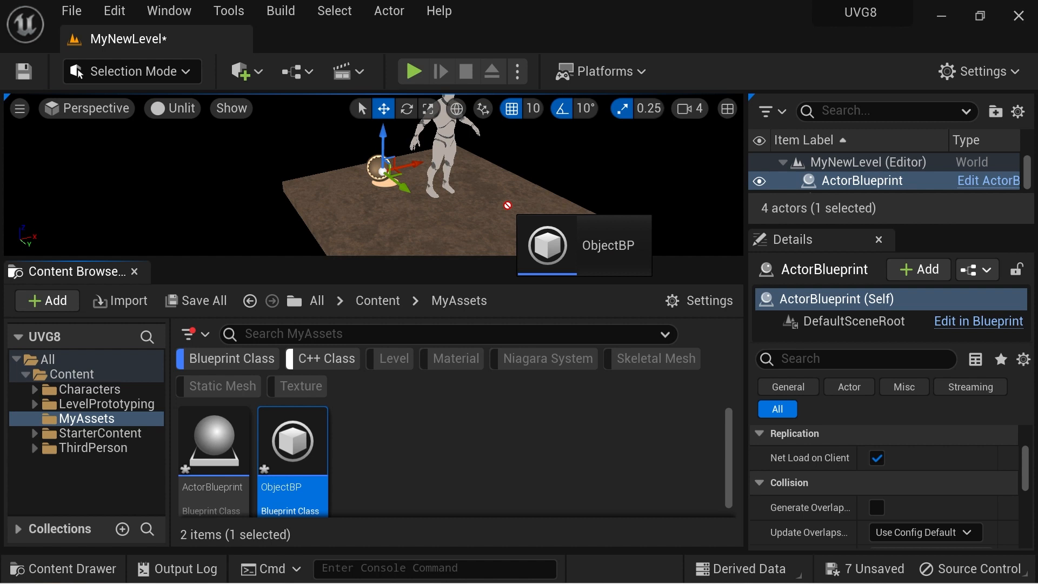
drag(507, 205, 507, 205)
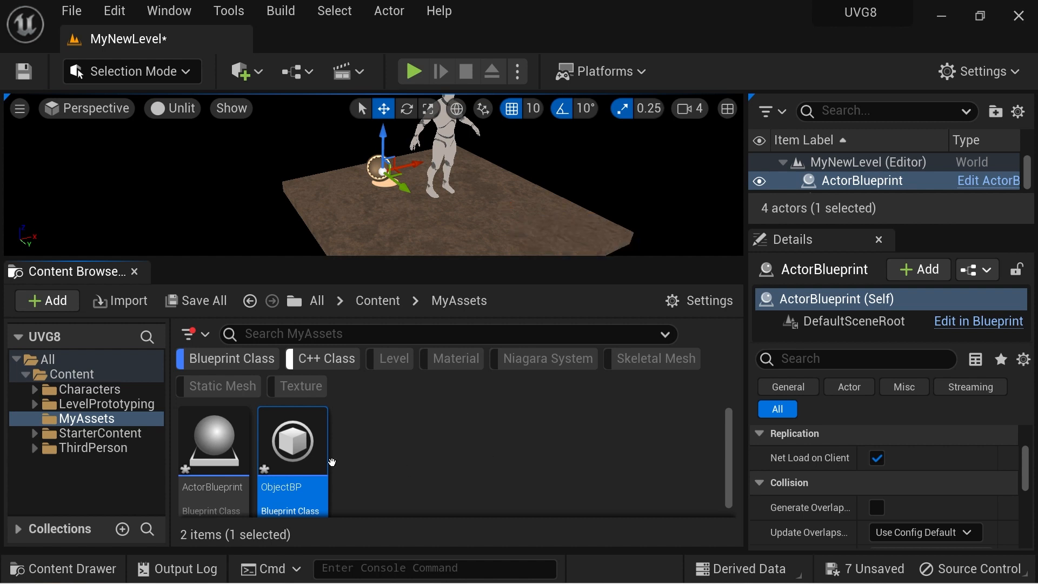
double_click(292, 441)
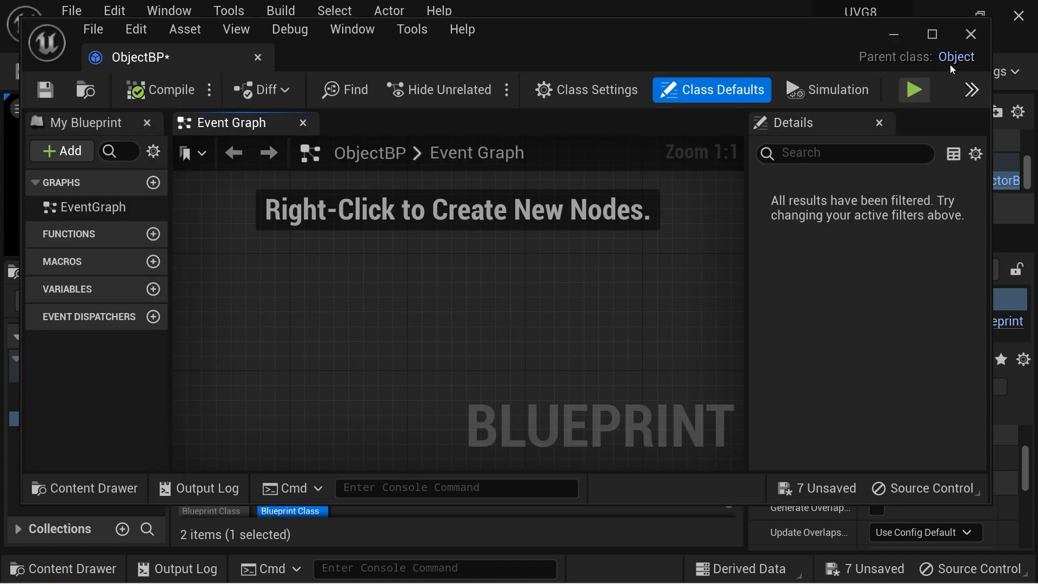
drag(177, 202, 254, 202)
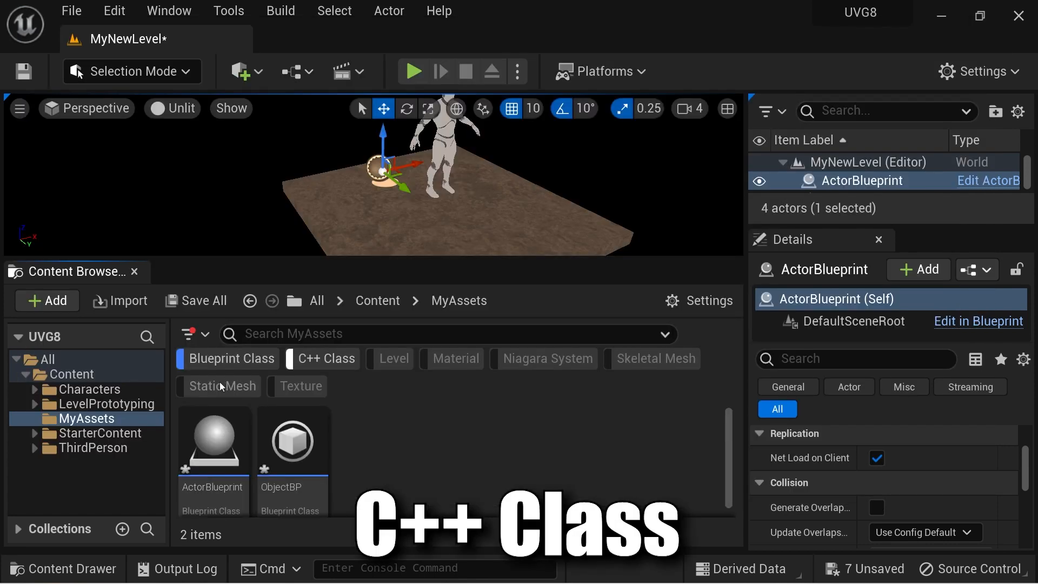
- Turn off the Blueprint Class filter and browse the whole Content folder for C++ Class assets only
click(230, 359)
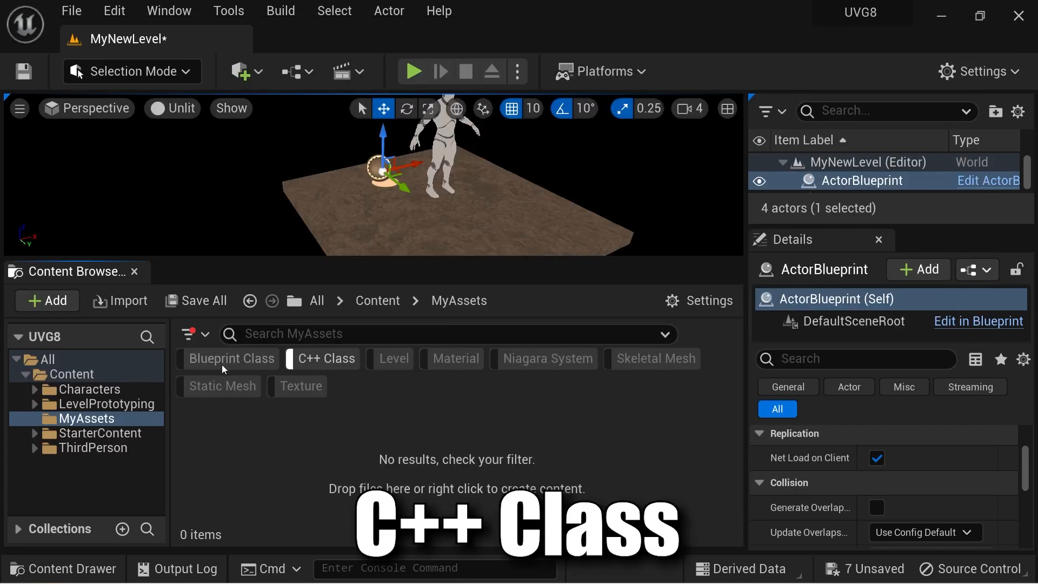
click(72, 374)
click(47, 359)
click(72, 374)
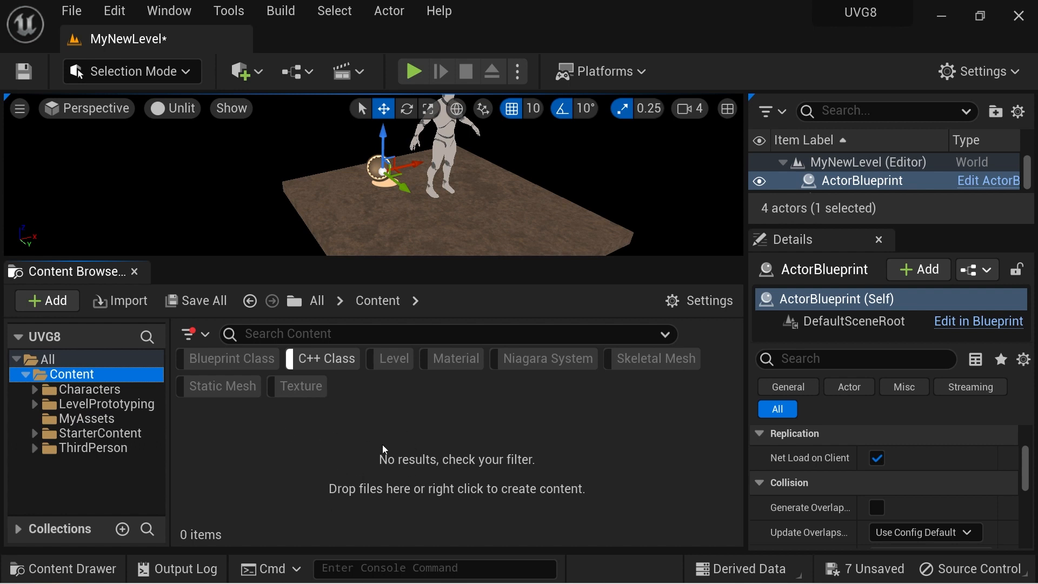
- Enable the display of engine content in the Content Browser and go to the Engine folder
click(624, 162)
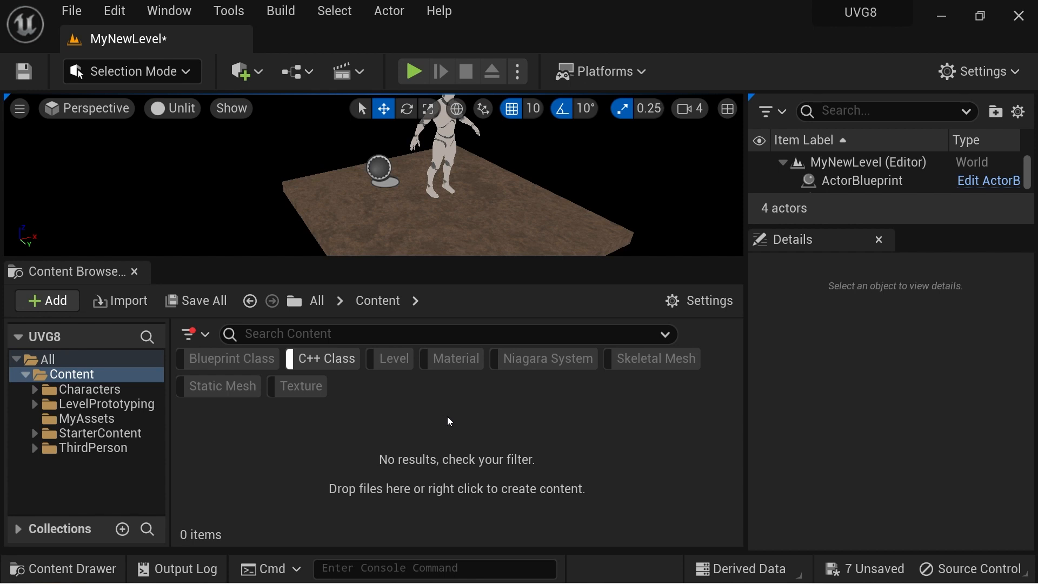
click(704, 303)
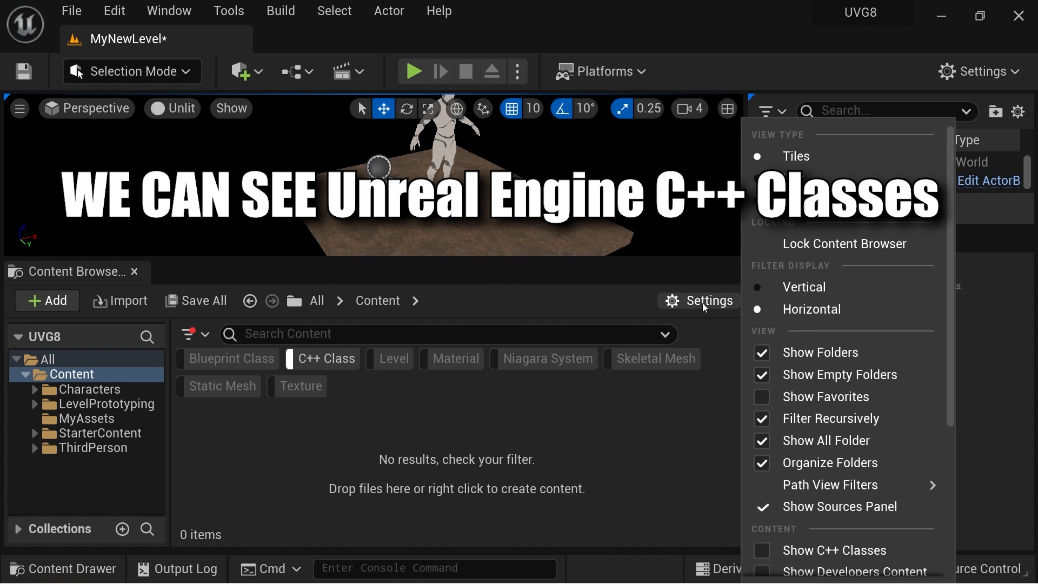
scroll(877, 379, down, 5)
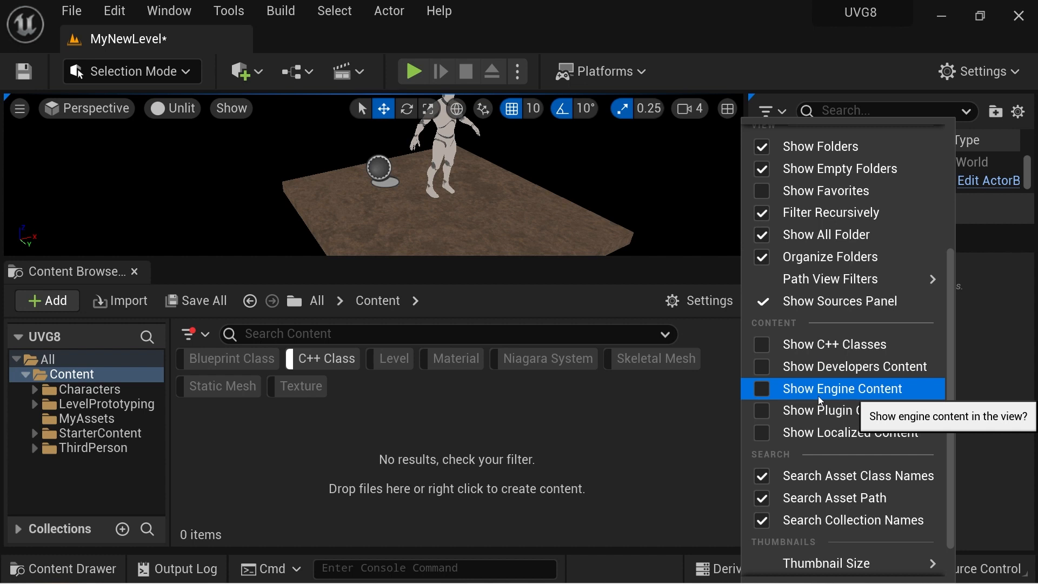
click(772, 397)
click(45, 364)
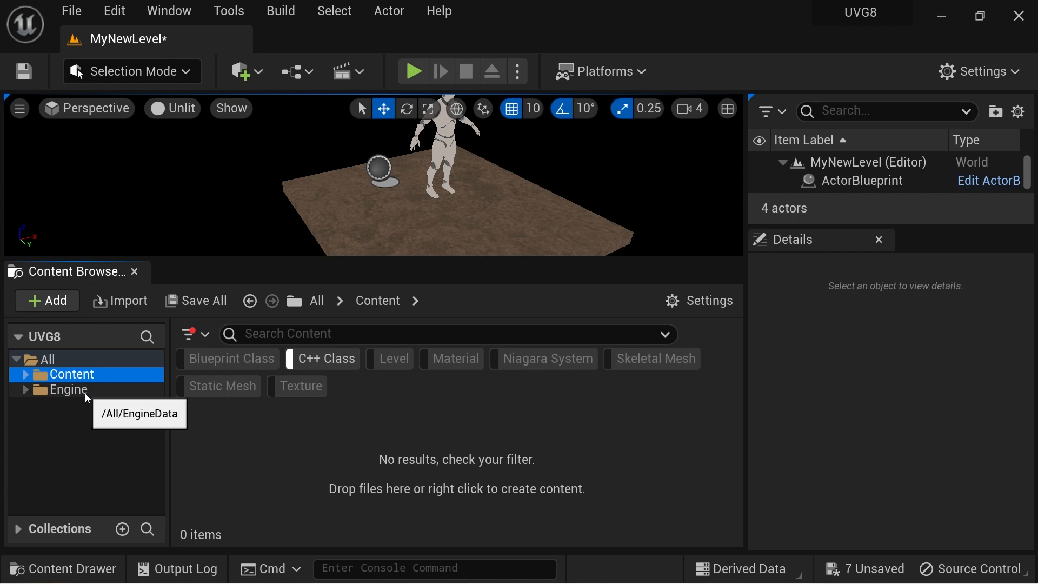
click(86, 391)
- Review the Content Browser's content visibility options, including those for C++ classes, engine content and plugin content
click(688, 303)
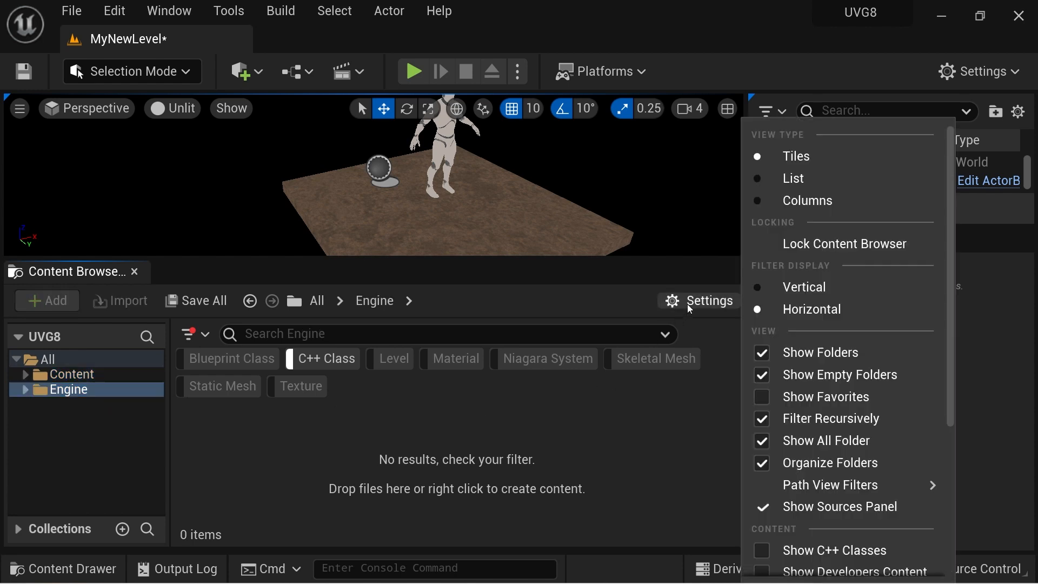
scroll(862, 349, down, 3)
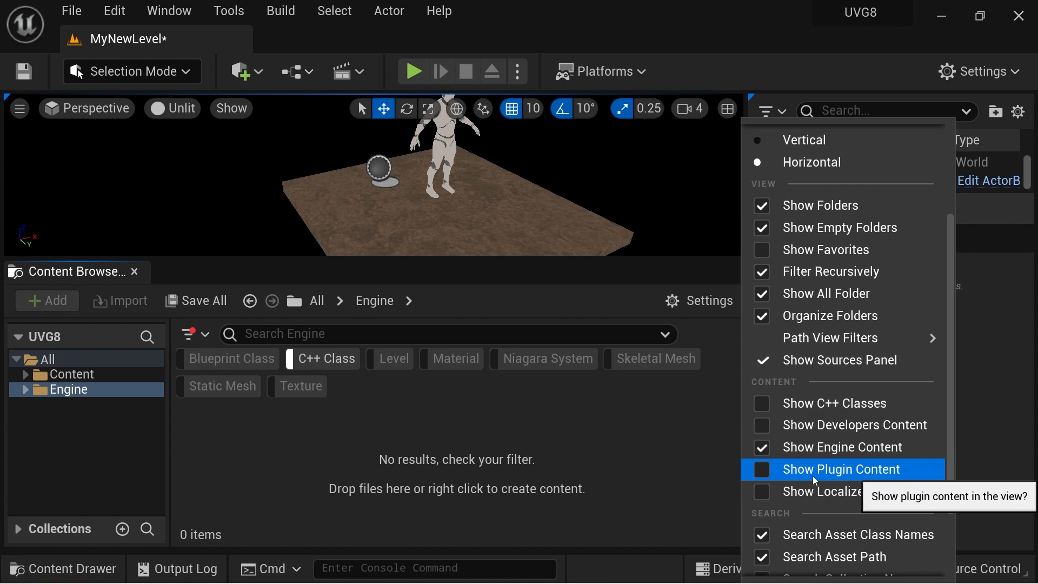
click(119, 415)
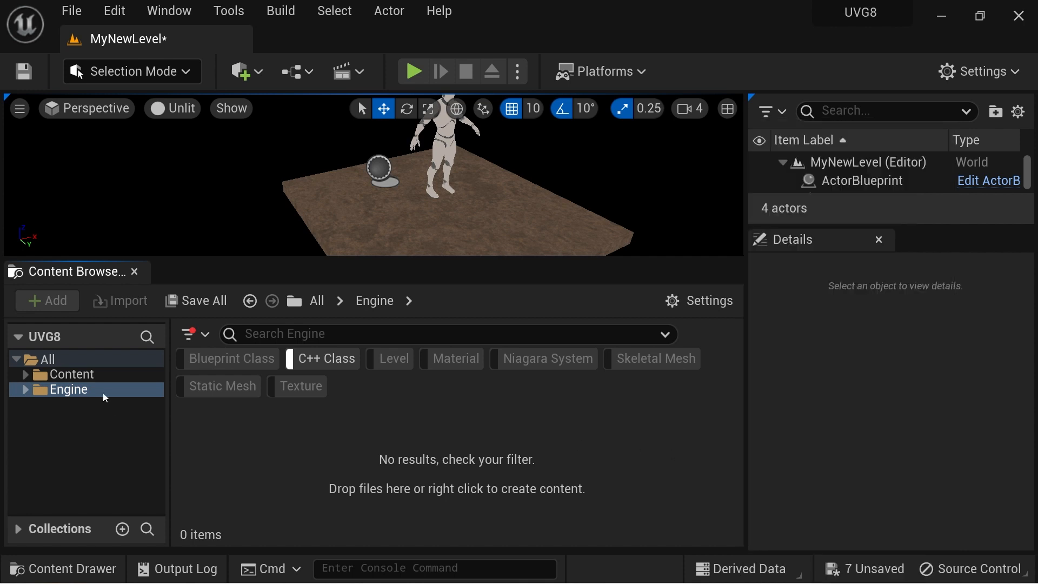
click(709, 302)
scroll(844, 346, down, 3)
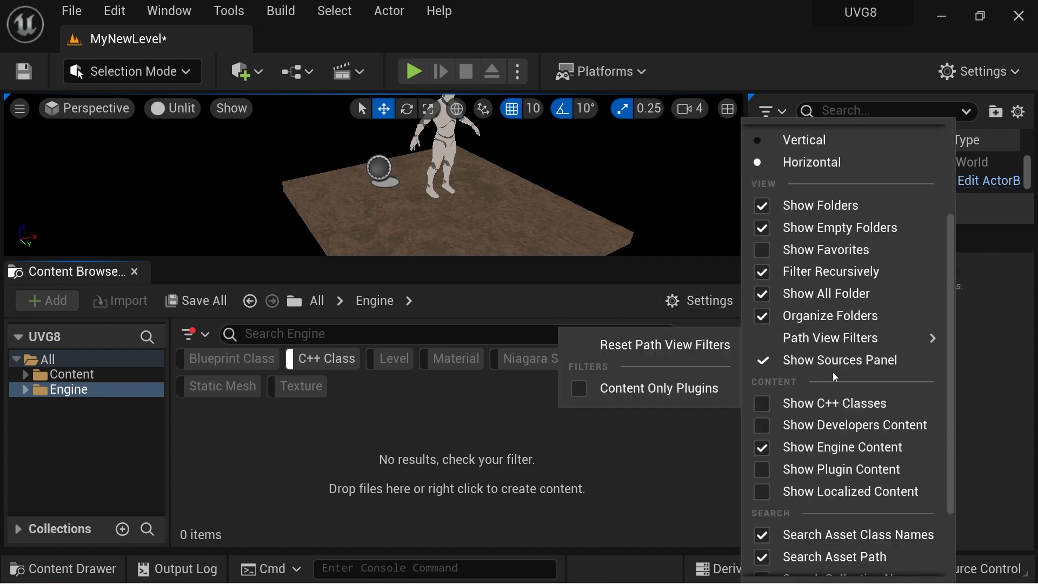
scroll(844, 376, down, 2)
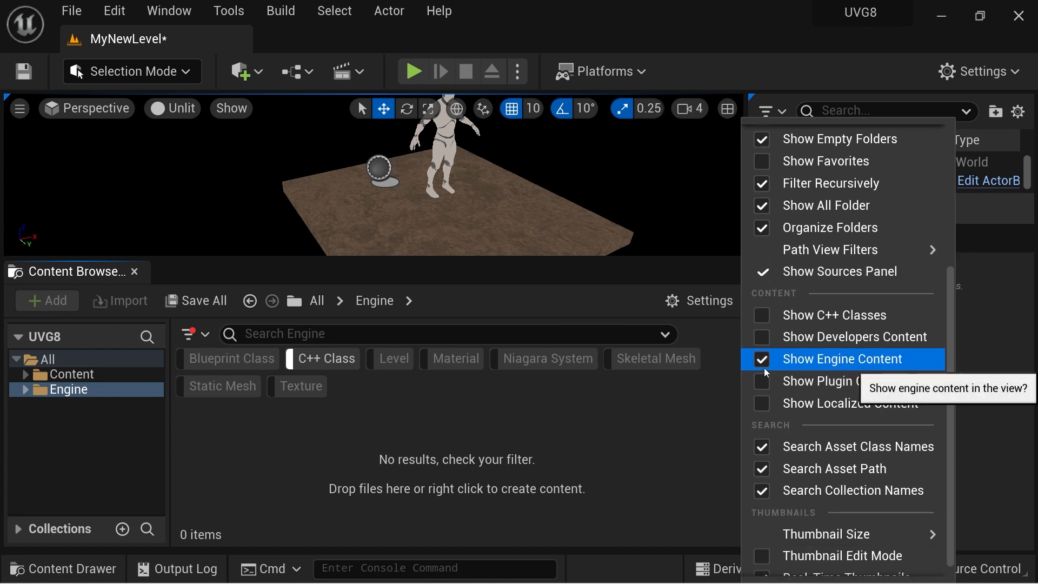
click(717, 384)
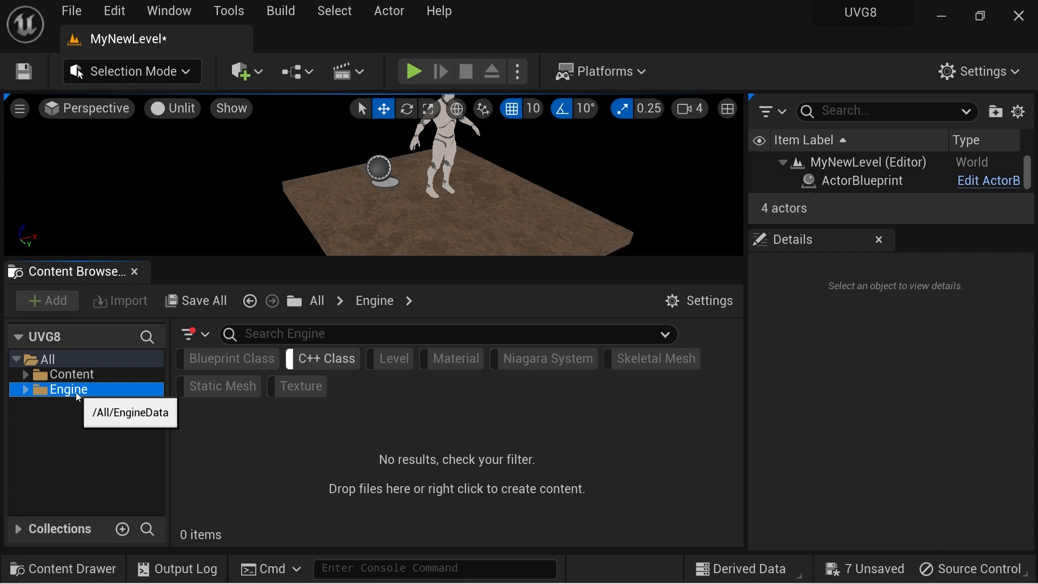
- Expand the Engine folder and its Content subfolder, and widen the folder tree to read the folder names
click(25, 390)
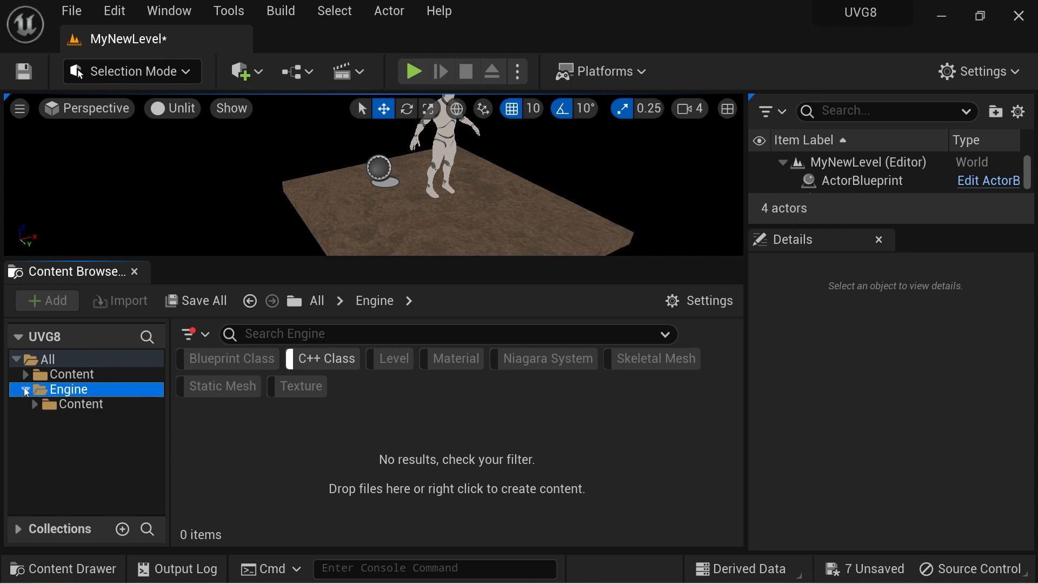
scroll(156, 403, down, 15)
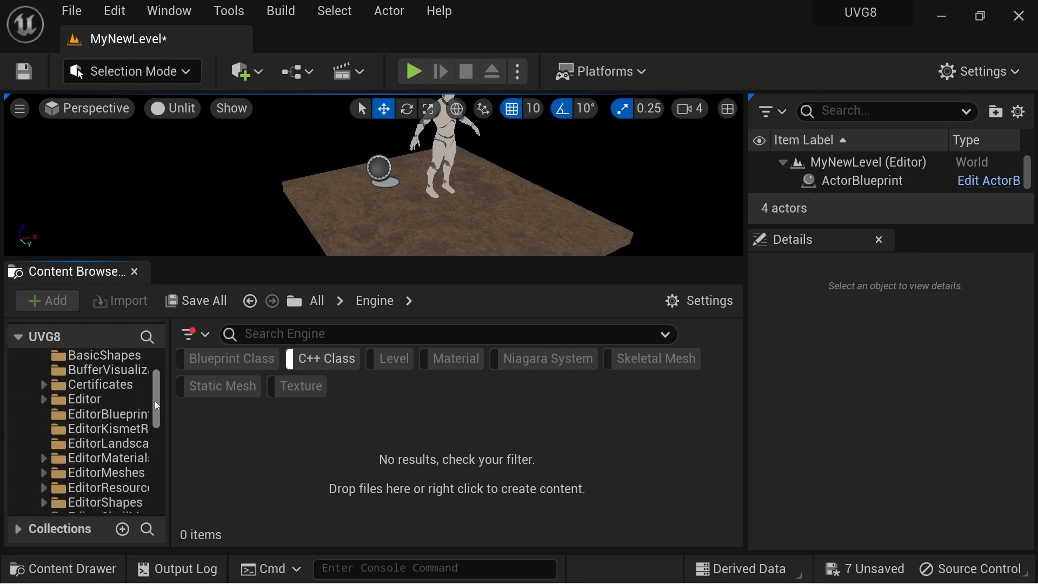
scroll(159, 465, up, 1)
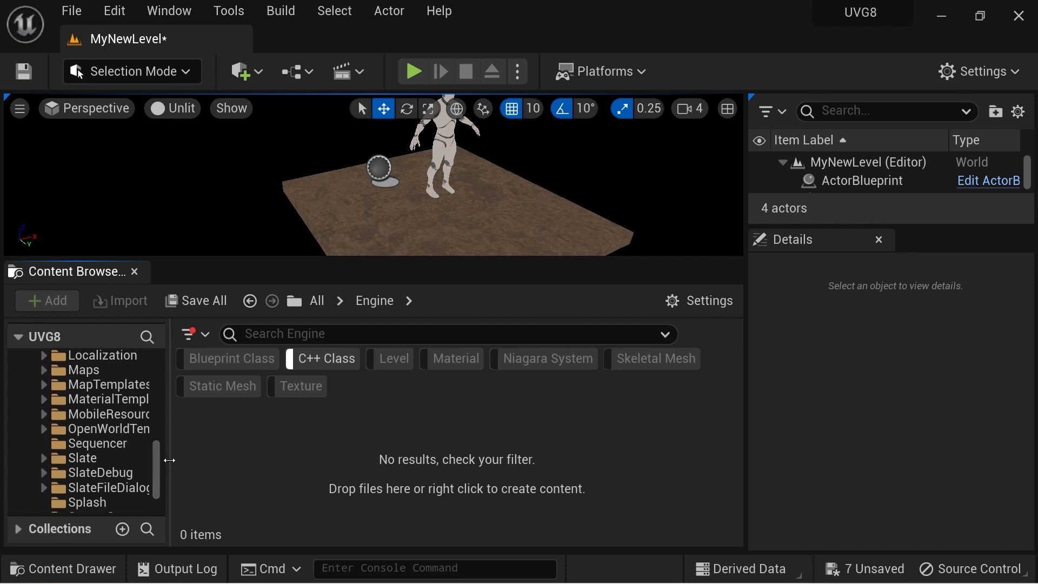
drag(162, 456, 204, 460)
scroll(206, 392, up, 5)
scroll(206, 392, up, 3)
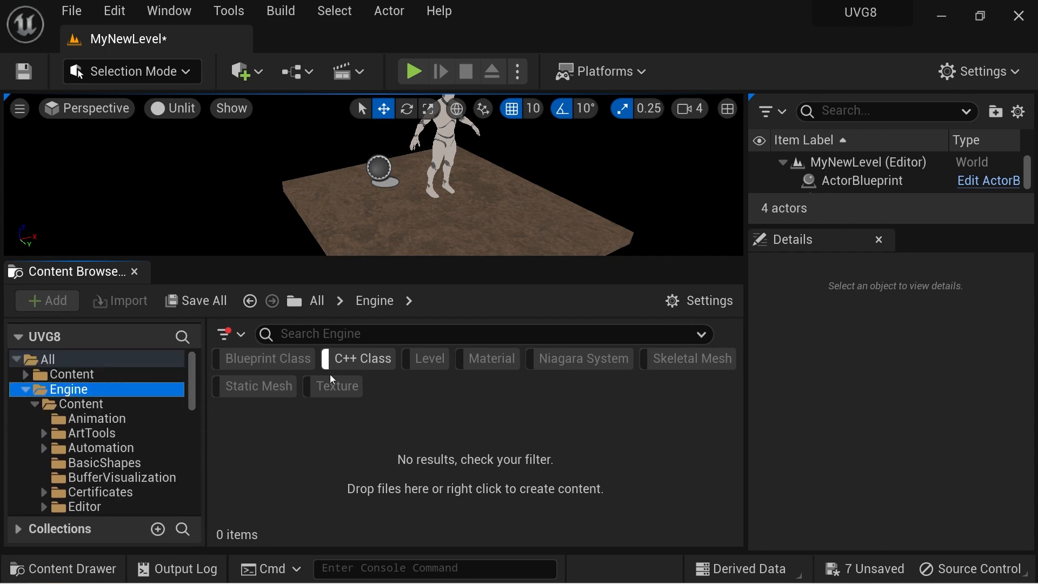
- Replace the C++ Class filter with the Material, Texture and Static Mesh filters and browse the Engine assets
click(362, 359)
click(484, 360)
click(436, 364)
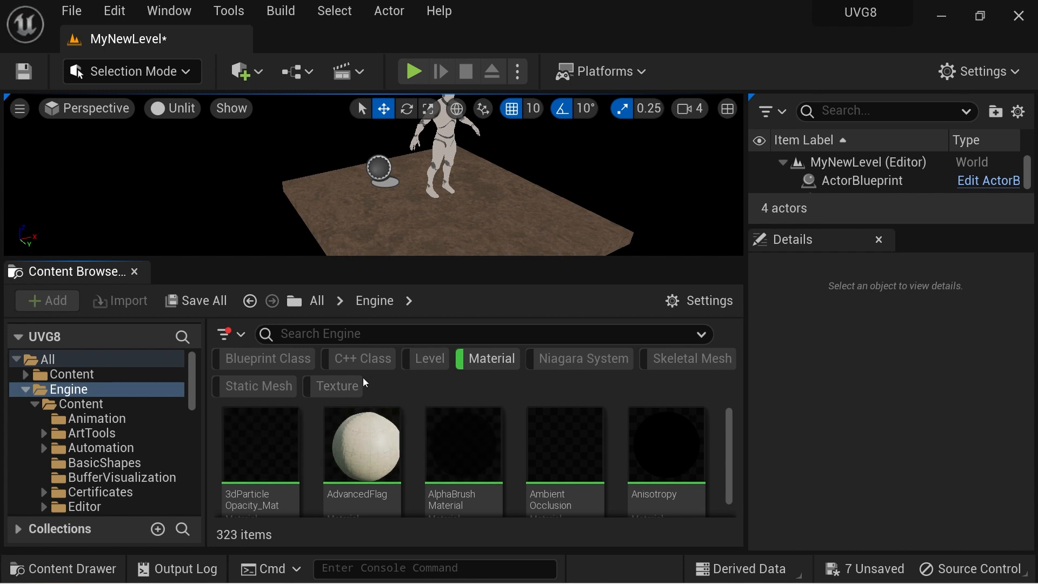
click(331, 394)
click(254, 386)
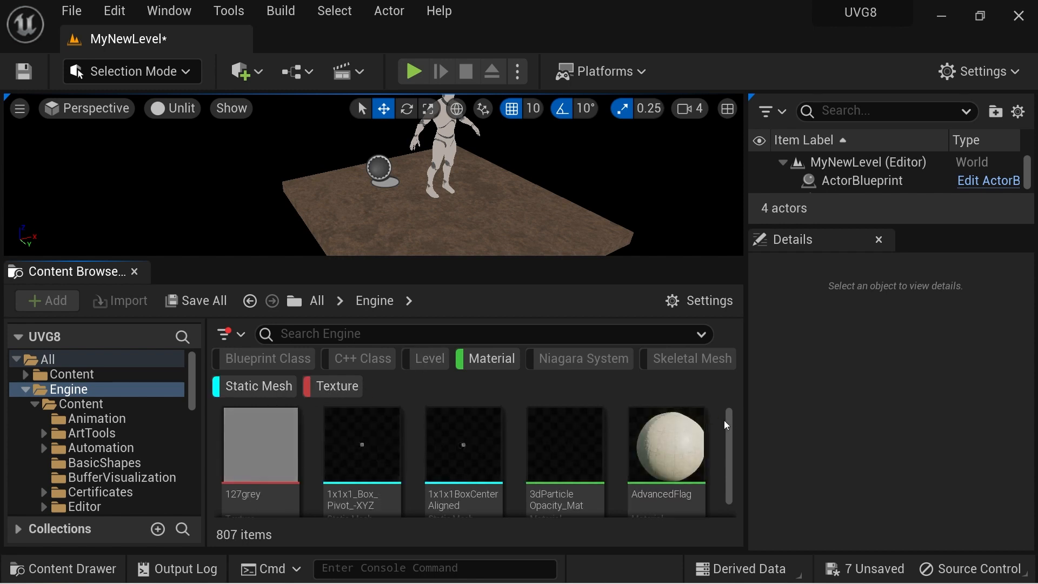
drag(732, 421, 735, 473)
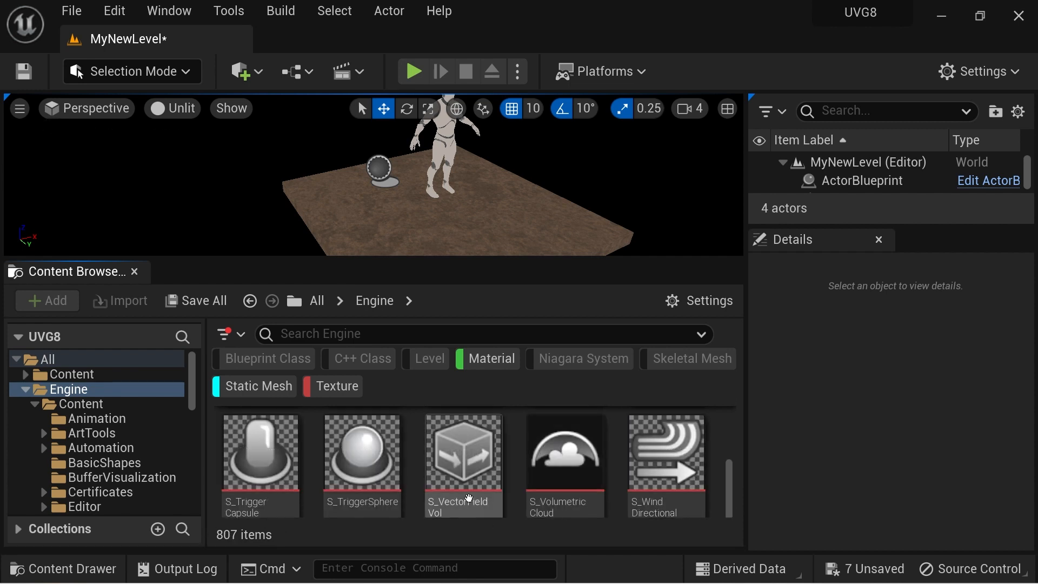
scroll(595, 465, up, 2)
- Narrow the Engine assets to static meshes only and browse through them
click(337, 388)
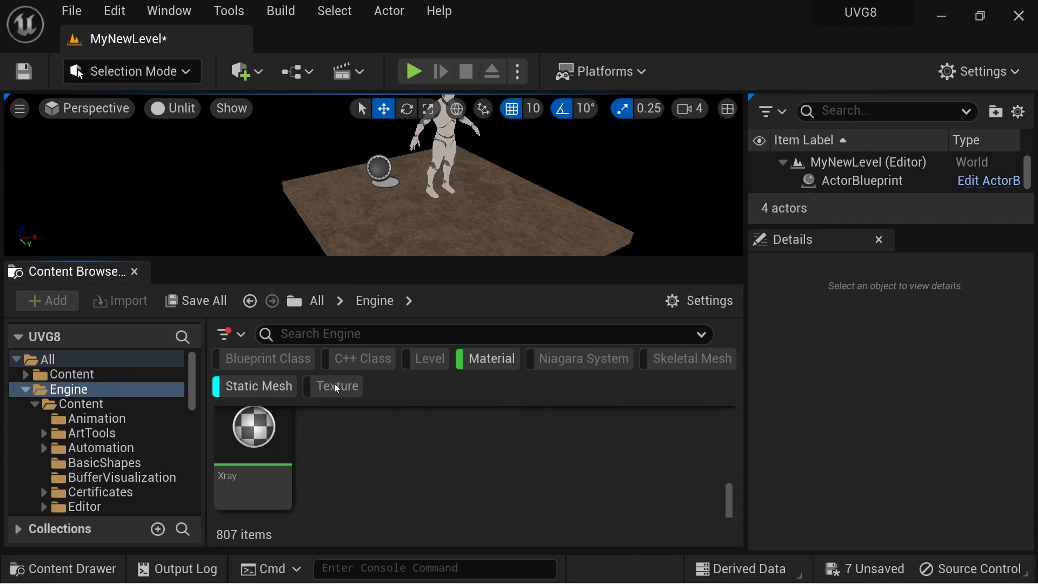
click(500, 360)
scroll(595, 449, up, 15)
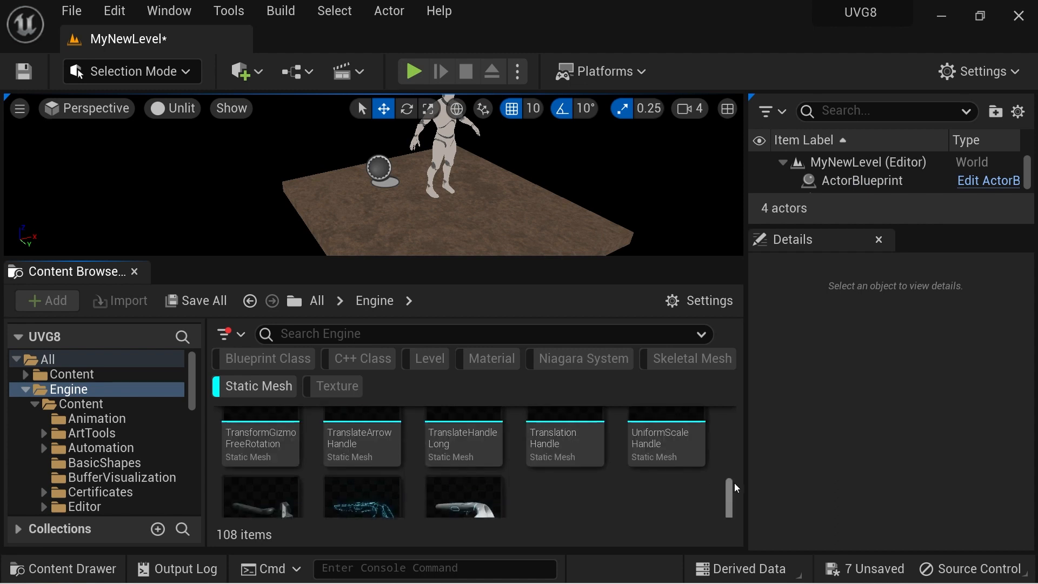
mouse_move(485, 416)
scroll(622, 453, down, 4)
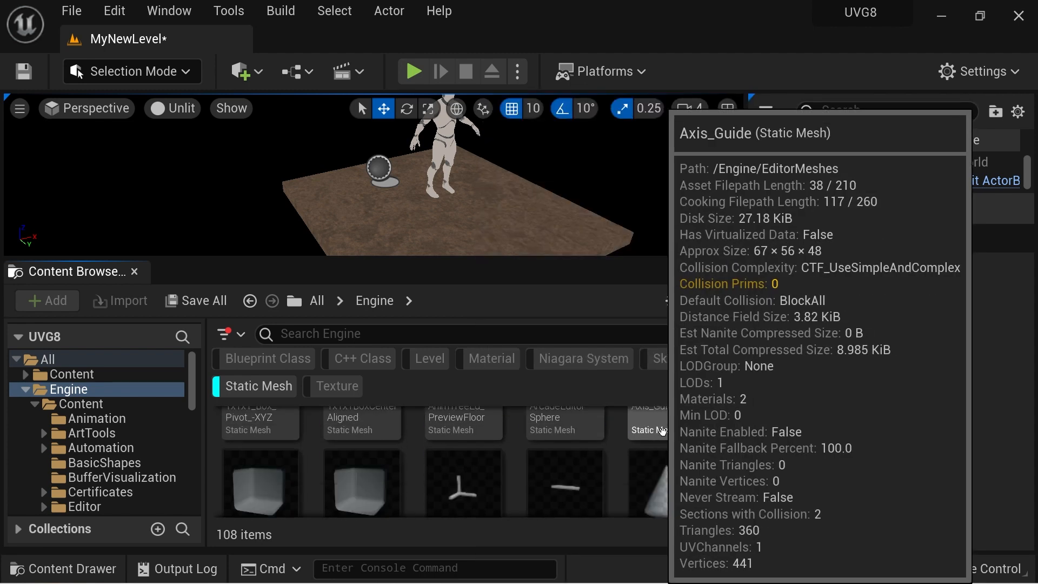
scroll(622, 453, down, 3)
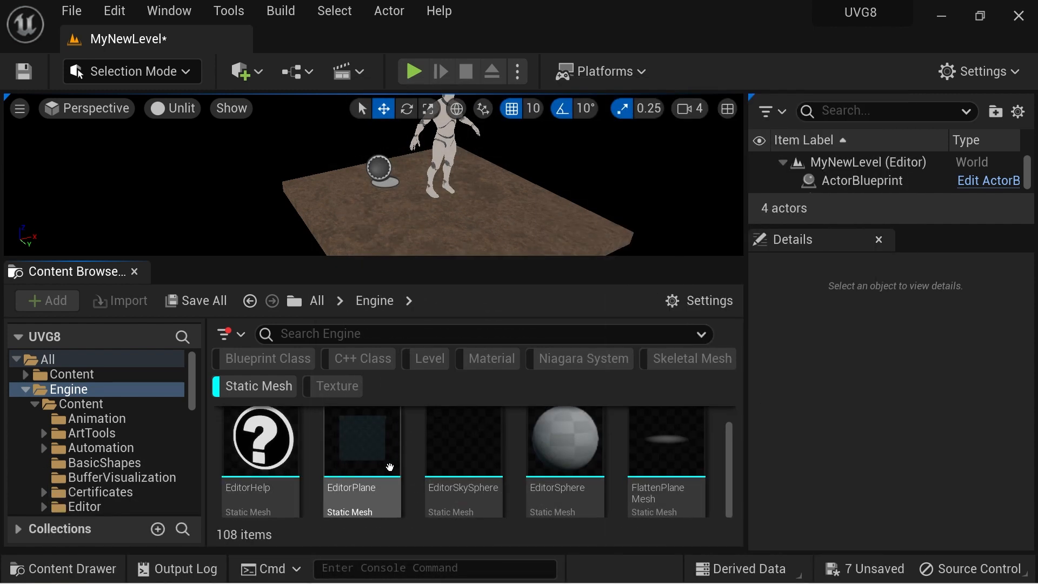
scroll(487, 460, down, 2)
- Place the GenericHMD static mesh on the level's floor and frame it in the viewport
drag(363, 449, 506, 220)
key(f)
alt+drag(556, 178, 292, 156)
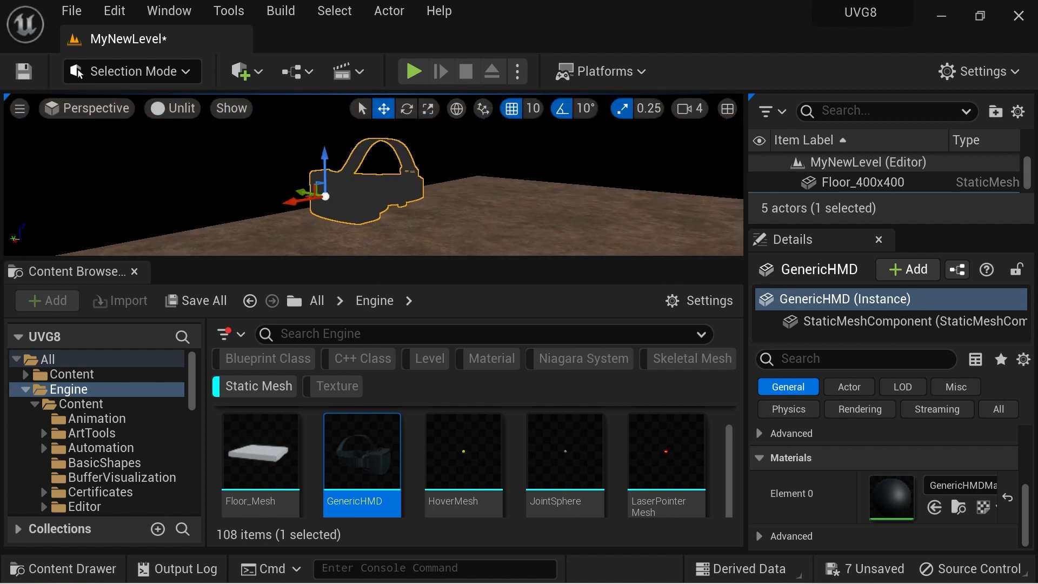
click(552, 164)
- Place the EditorSphere static mesh in the level and orbit around to view it beside the floor
scroll(577, 433, down, 2)
drag(577, 433, 573, 216)
scroll(549, 150, down, 5)
alt+drag(443, 173, 292, 189)
click(341, 222)
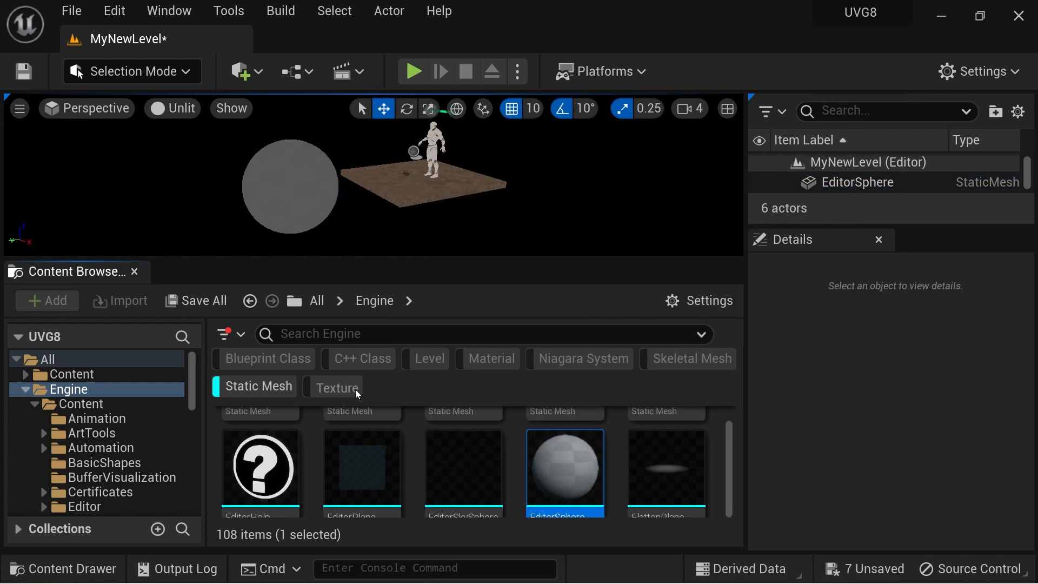
- Show Engine textures and materials together with the static meshes and enlarge the Content Browser area
click(357, 393)
click(501, 361)
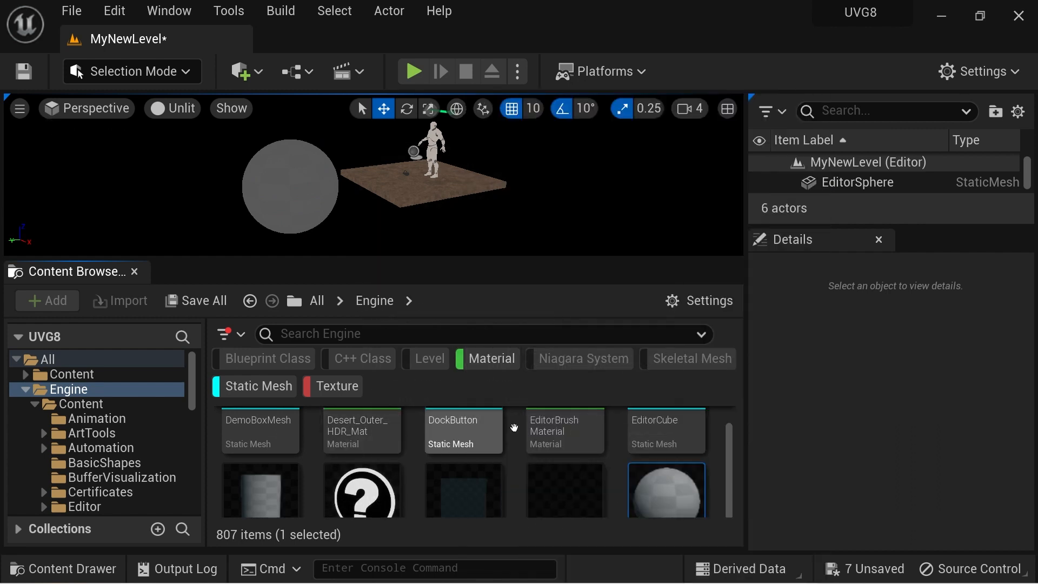
drag(729, 455, 734, 405)
drag(674, 257, 680, 182)
drag(732, 302, 740, 337)
drag(575, 141, 578, 212)
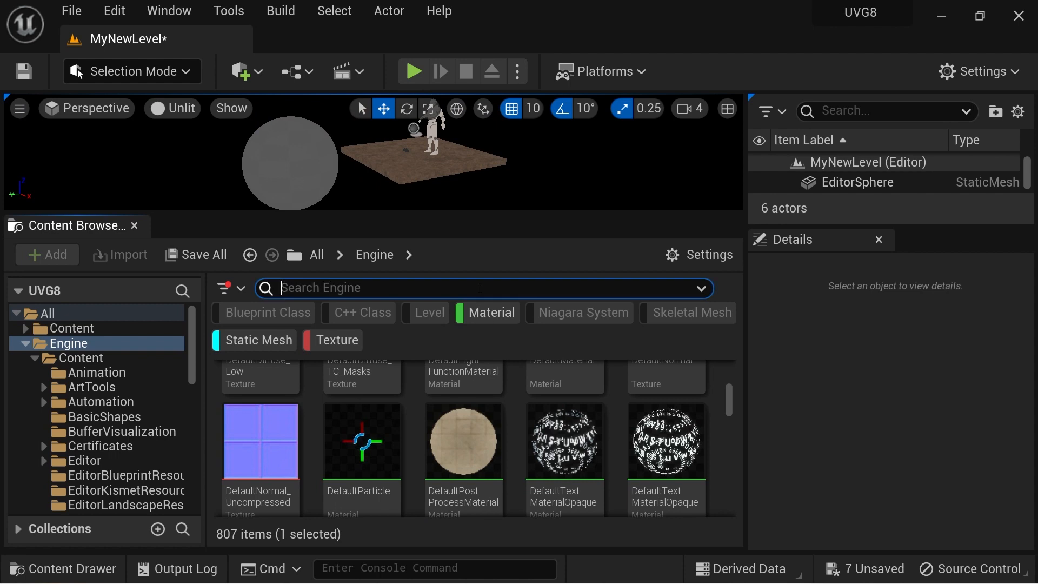
- Search the Engine assets for LASER and look through the matching assets
text(AS)
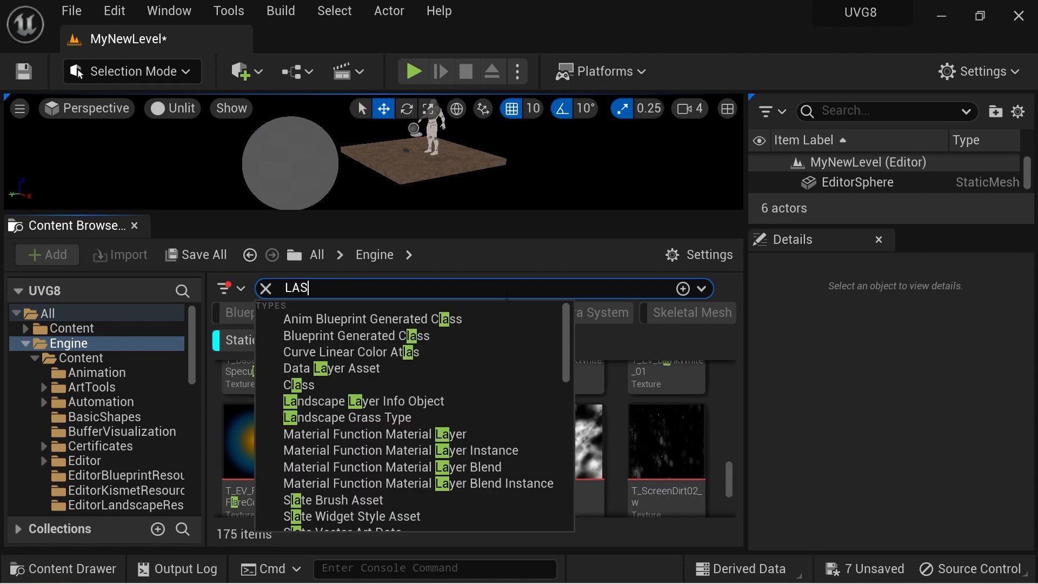
text(ER)
key(Return)
scroll(735, 460, up, 2)
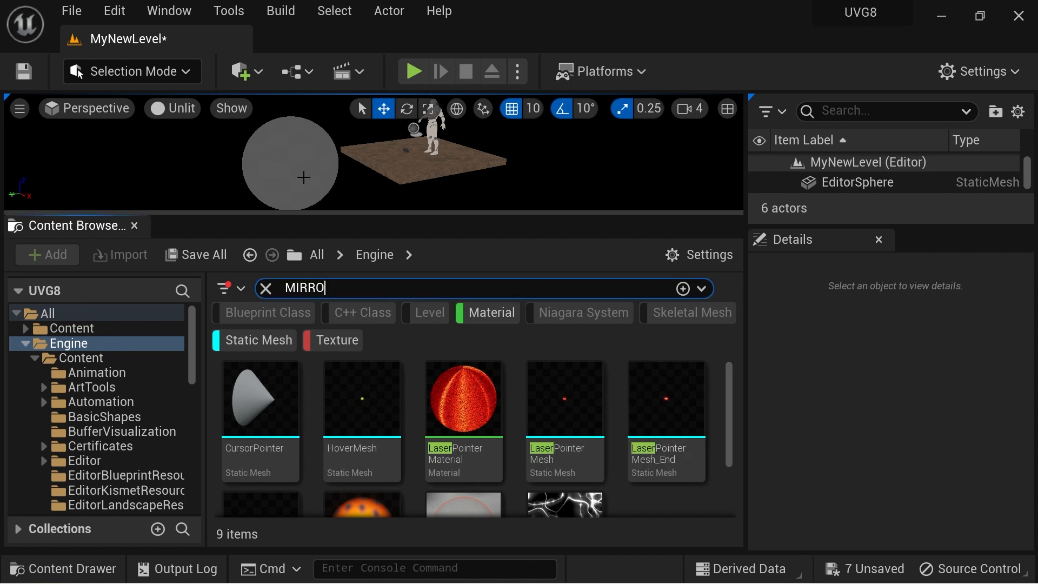
- Search the Engine assets for MIRRO, apply MirrorPlaneMaterial to the floor and inspect it in an enlarged viewport
drag(253, 400, 471, 162)
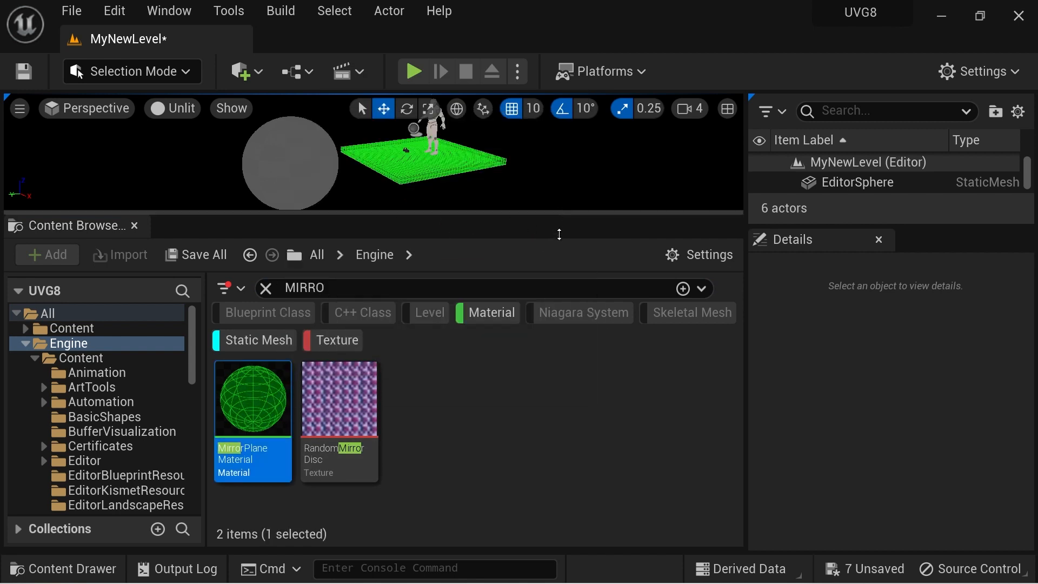
drag(559, 234, 557, 299)
click(465, 193)
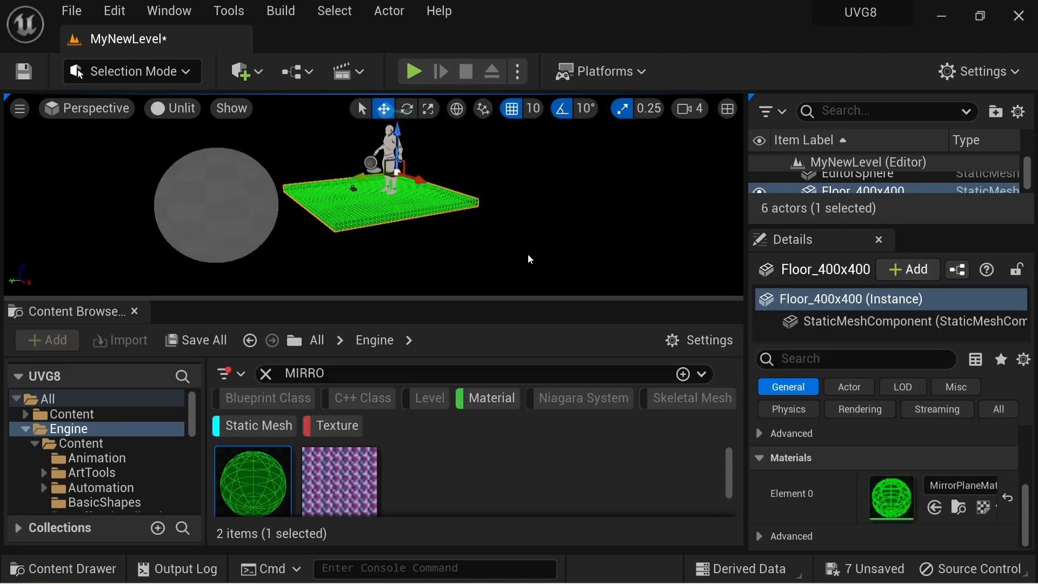
key(F11)
right_drag(571, 245, 698, 265)
key(F11)
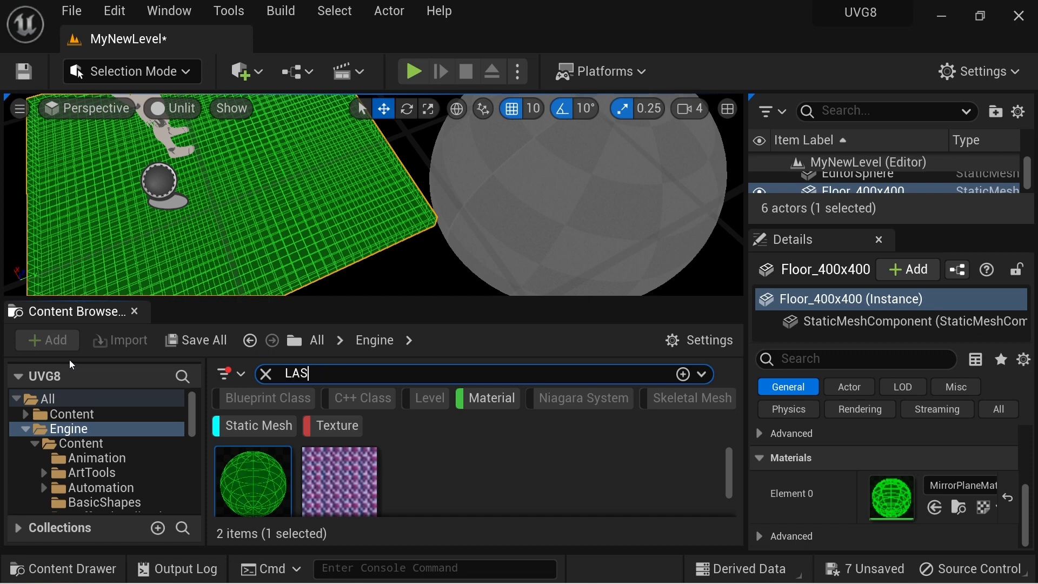
- Search the Engine assets for LASER and apply the laser pointer material to the floor
drag(461, 474, 238, 217)
right_drag(480, 204, 211, 176)
- Try a different scale for the floor mesh and undo the scaling
key(r)
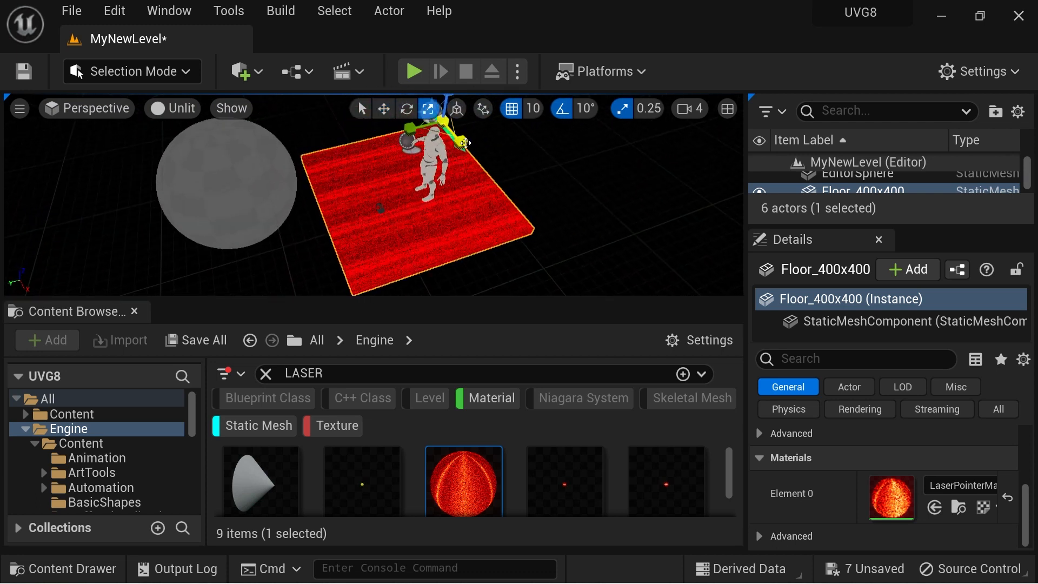
drag(465, 143, 461, 144)
right_drag(532, 185, 538, 148)
key(ctrl+z)
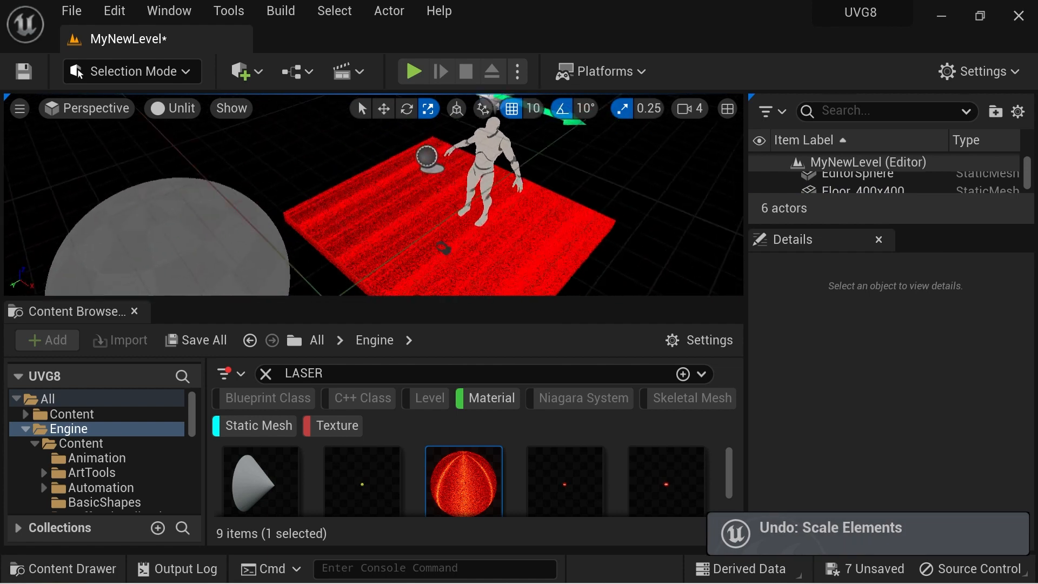
- Limit the LASER search to static meshes and enlarge the Content Browser to view them all
click(483, 401)
click(319, 425)
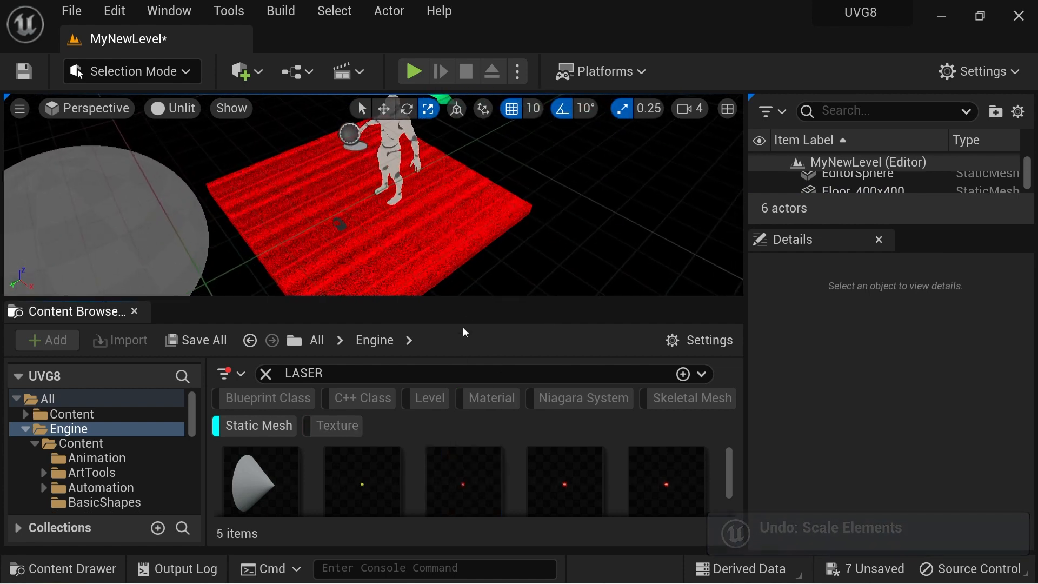
drag(475, 297, 469, 186)
right_drag(556, 164, 536, 155)
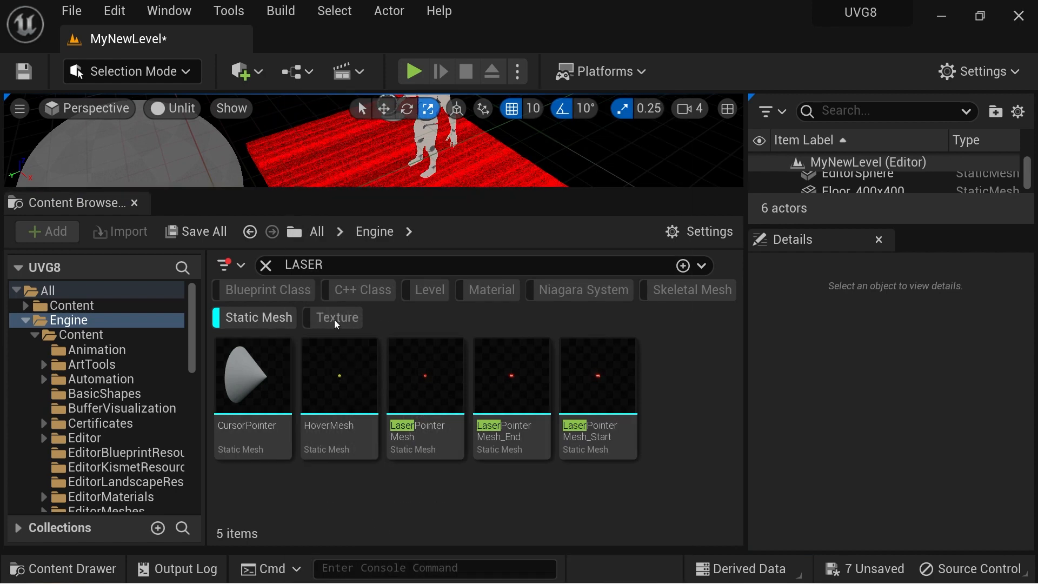
- Include textures and materials in the LASER search again alongside the static meshes
click(311, 320)
click(500, 295)
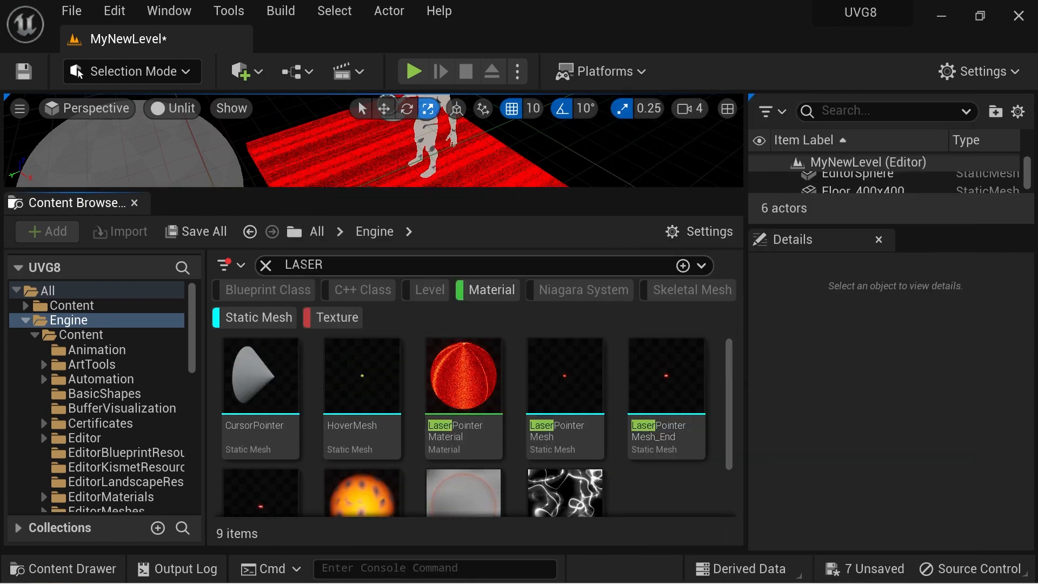
- Clear the LASER search and inspect the green-faced AICON-Green texture in the texture editor, closing it again
click(266, 266)
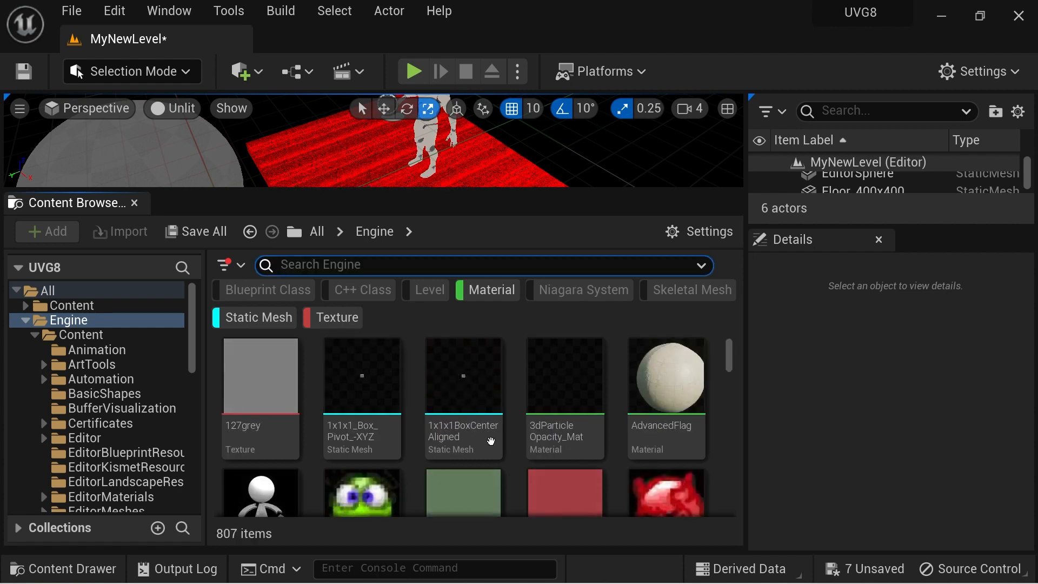
double_click(362, 491)
scroll(407, 293, up, 5)
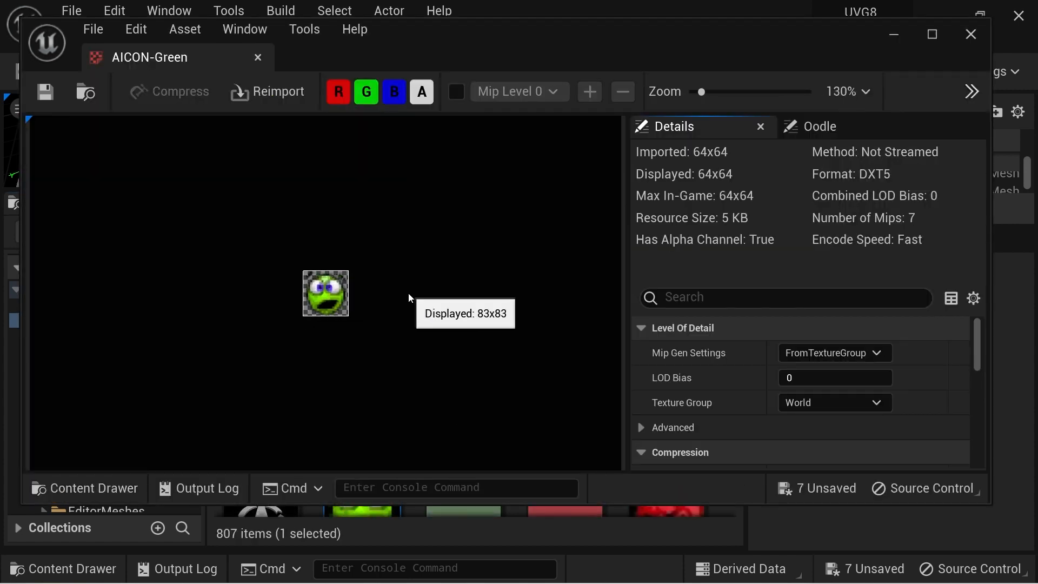
click(258, 58)
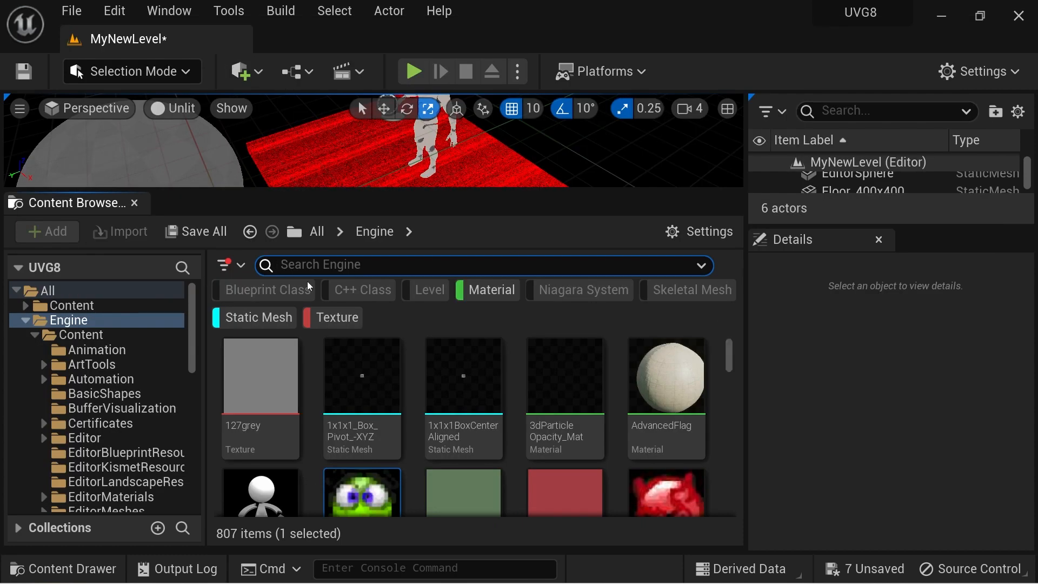
- Copy the Engine's AdvancedFlag material into the project's MyAssets folder and open that folder
click(34, 335)
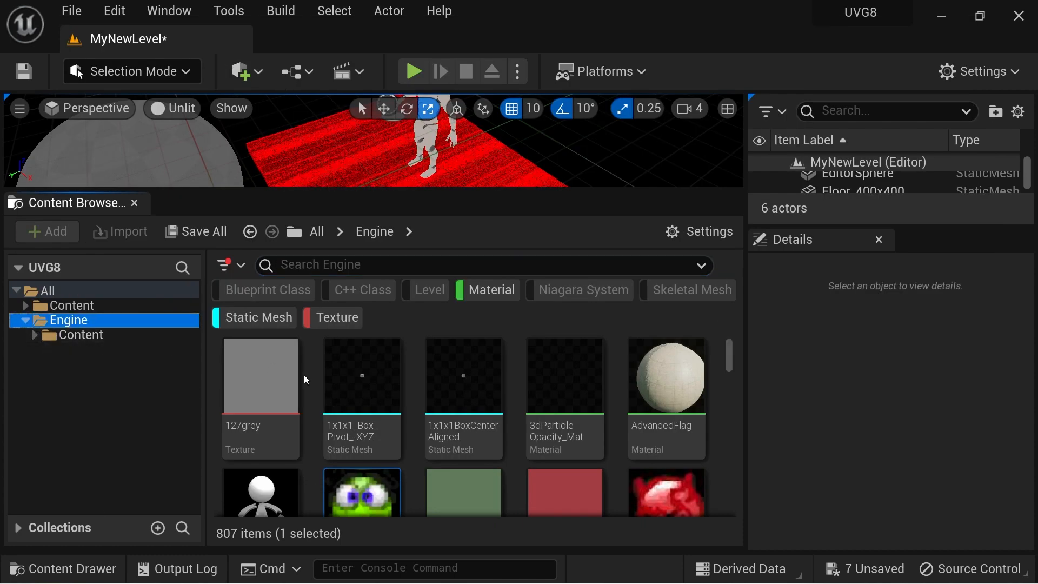
click(25, 306)
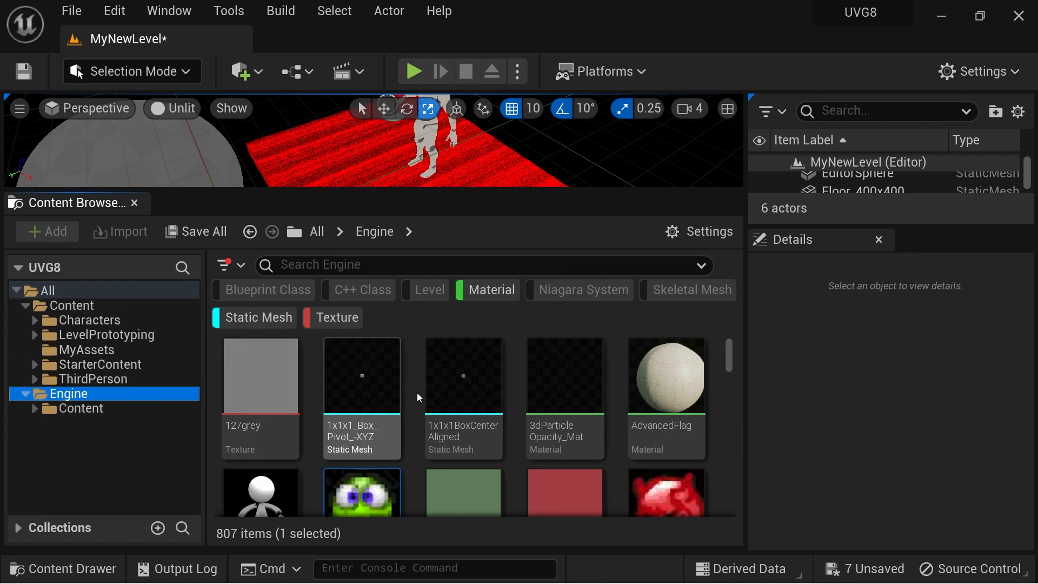
drag(664, 391, 89, 350)
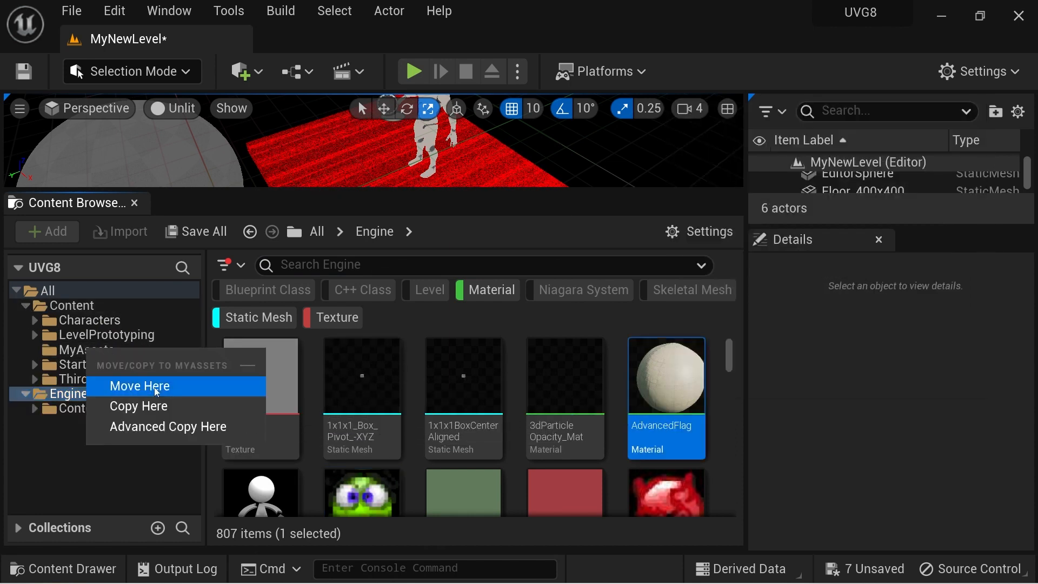
click(150, 407)
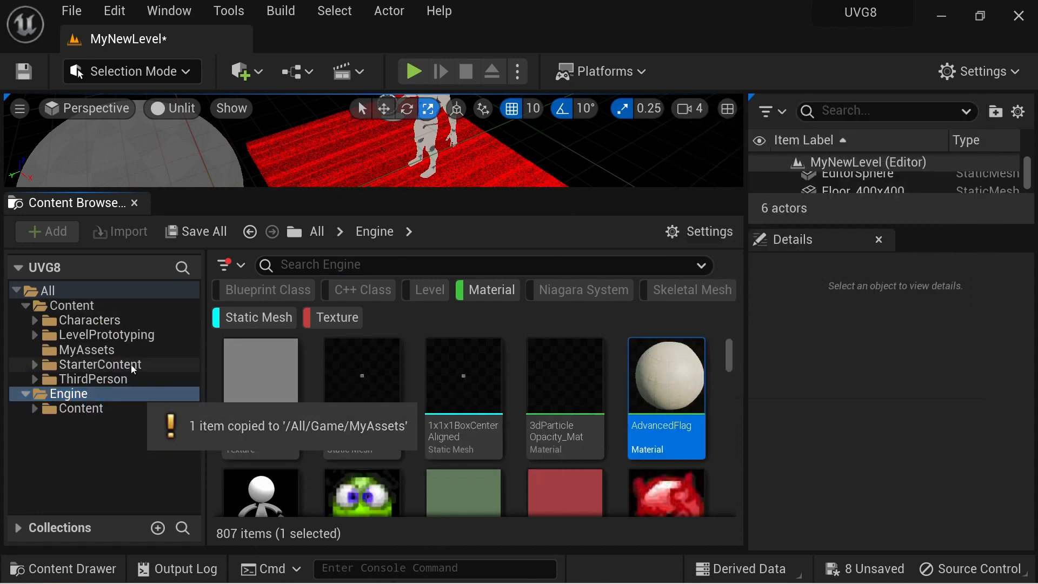
click(106, 351)
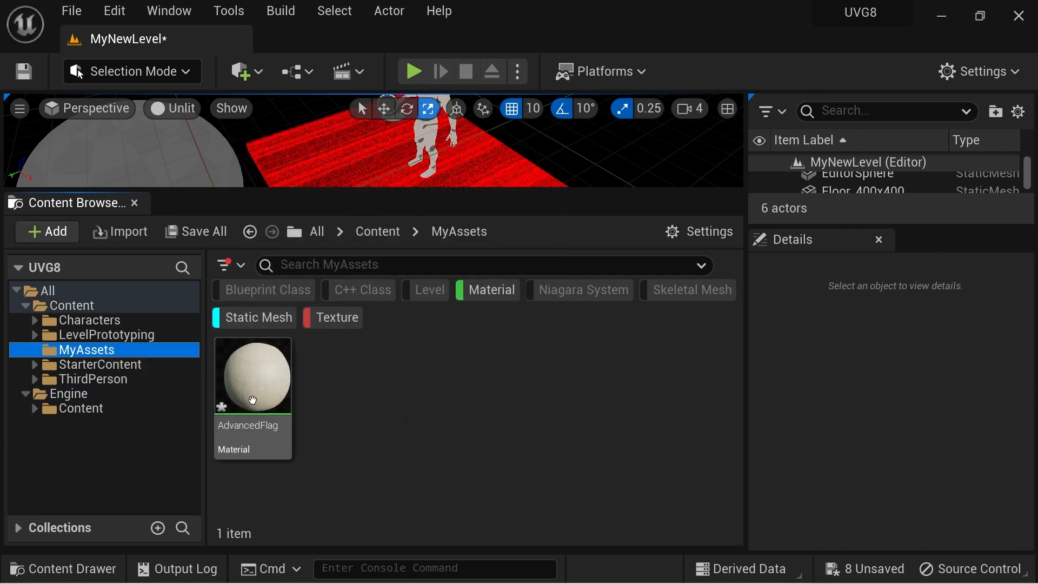
- Copy the AICON-Green and AICON-Red face textures from the Engine content into the MyAssets folder
click(87, 409)
scroll(540, 458, down, 1)
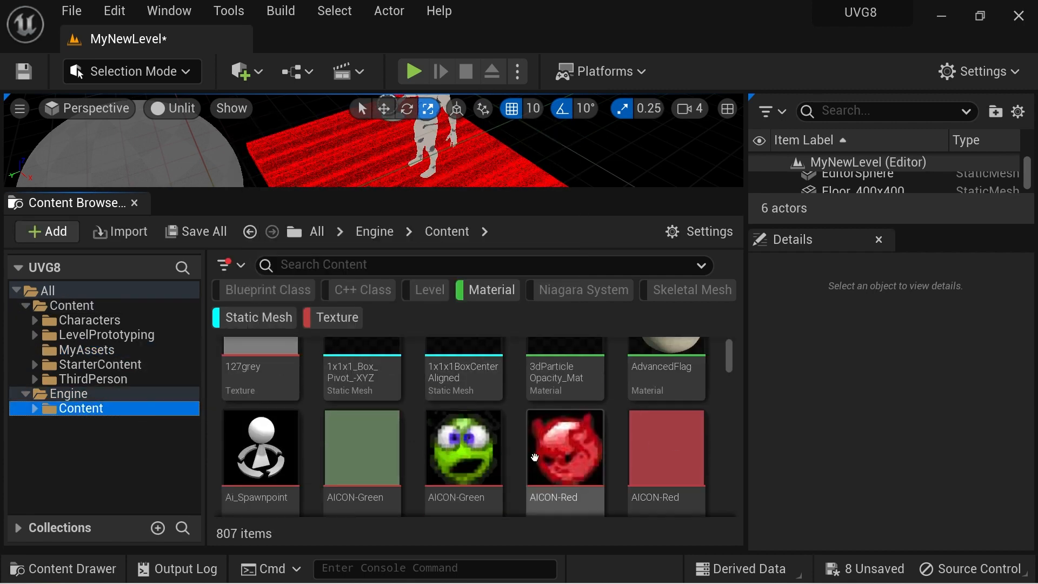
click(540, 458)
ctrl+click(464, 448)
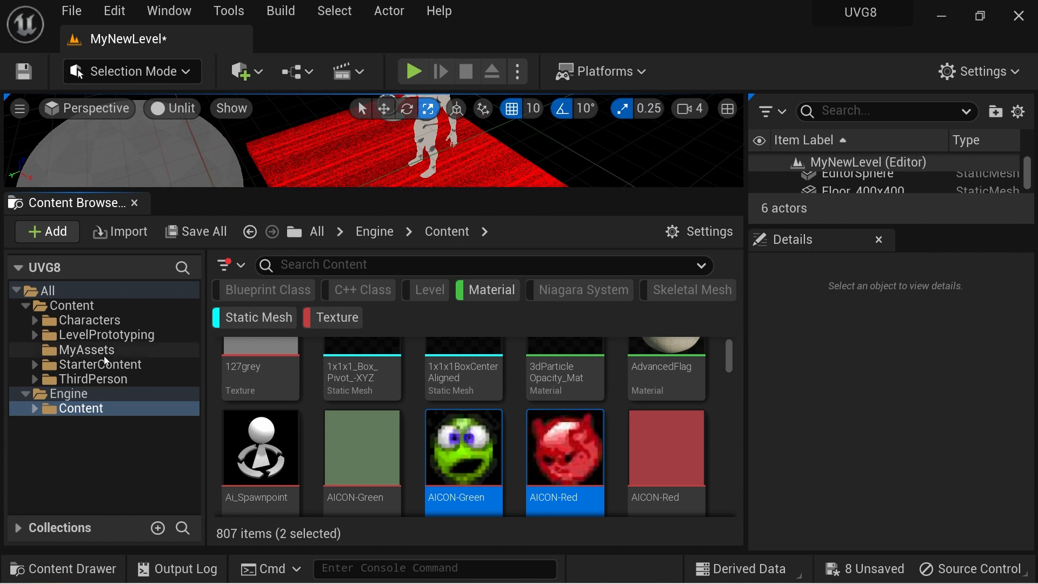
click(103, 356)
click(331, 323)
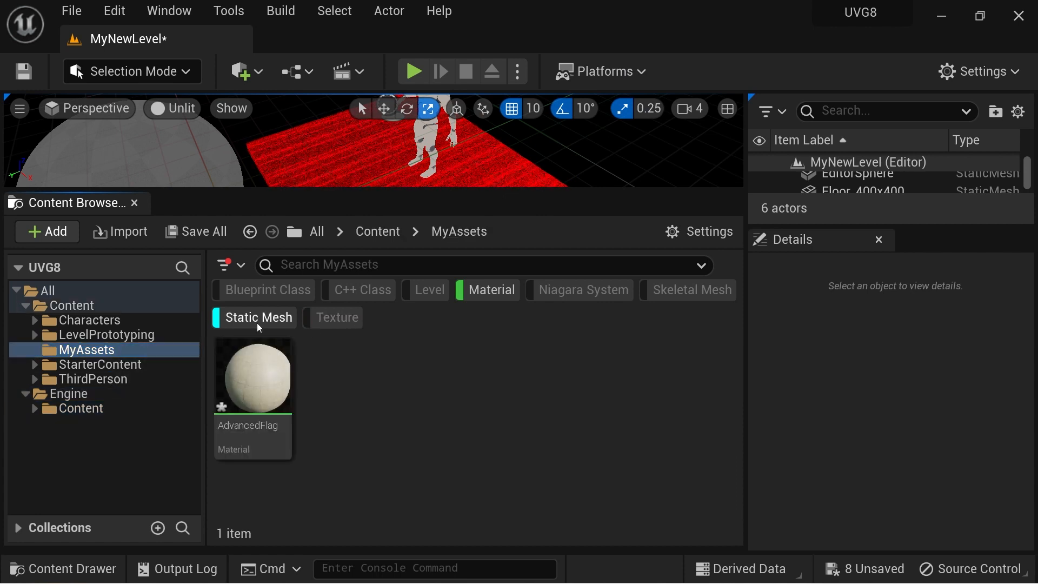
key(ctrl+v)
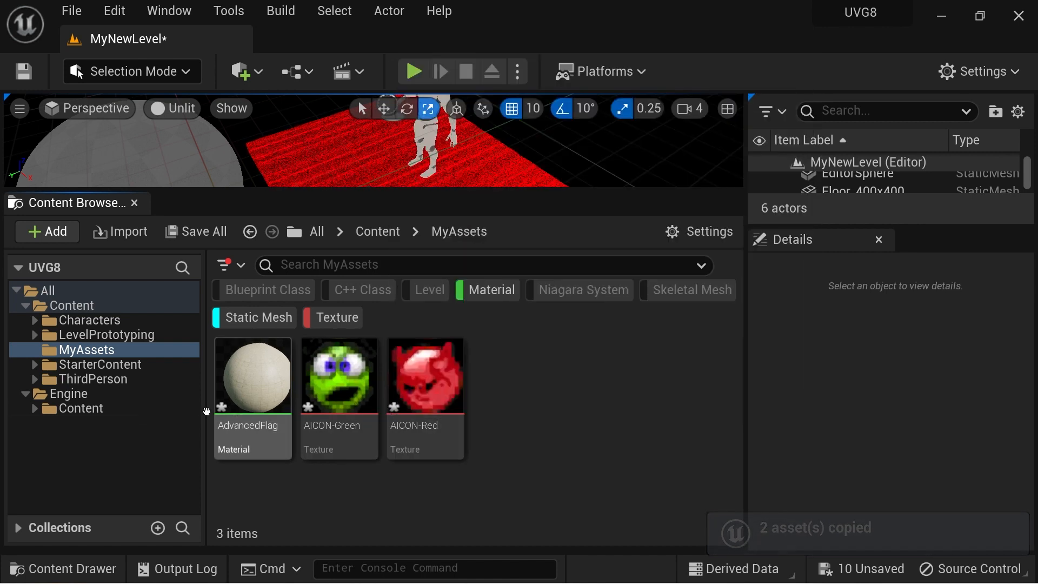
- Copy the AnalogHat target texture from the Engine content into MyAssets and display that folder
click(122, 407)
scroll(536, 418, down, 4)
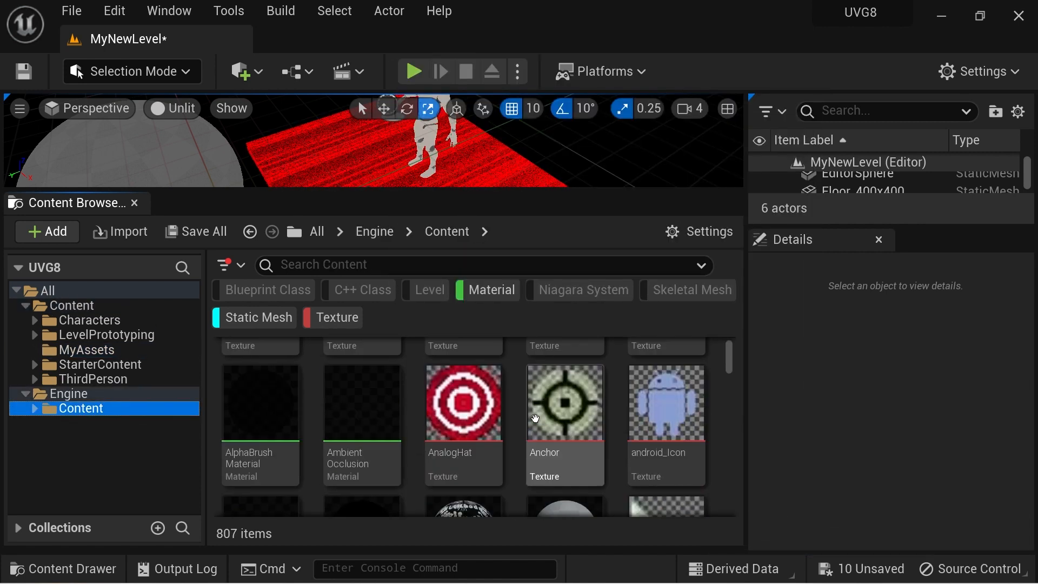
drag(464, 403, 105, 352)
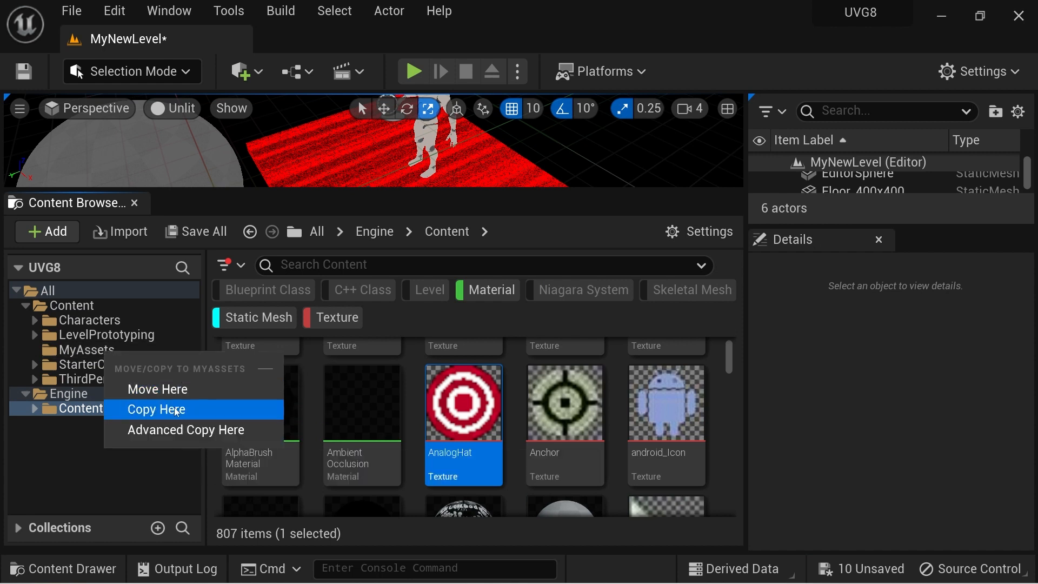
click(175, 411)
click(86, 350)
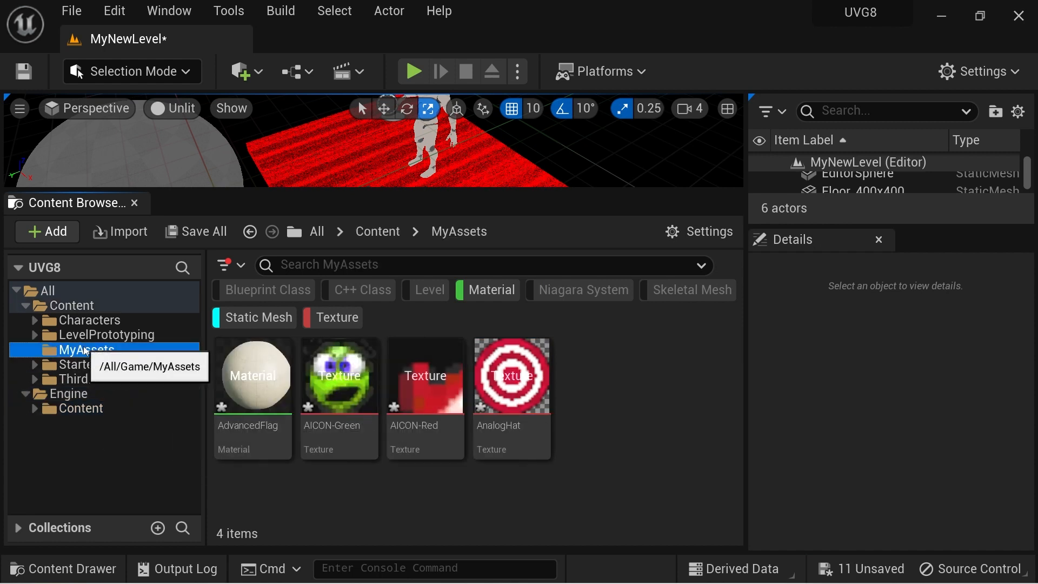
- Open the copied AdvancedFlag material, enlarge its preview and disconnect the Base Color, Metallic and Specular inputs
double_click(253, 378)
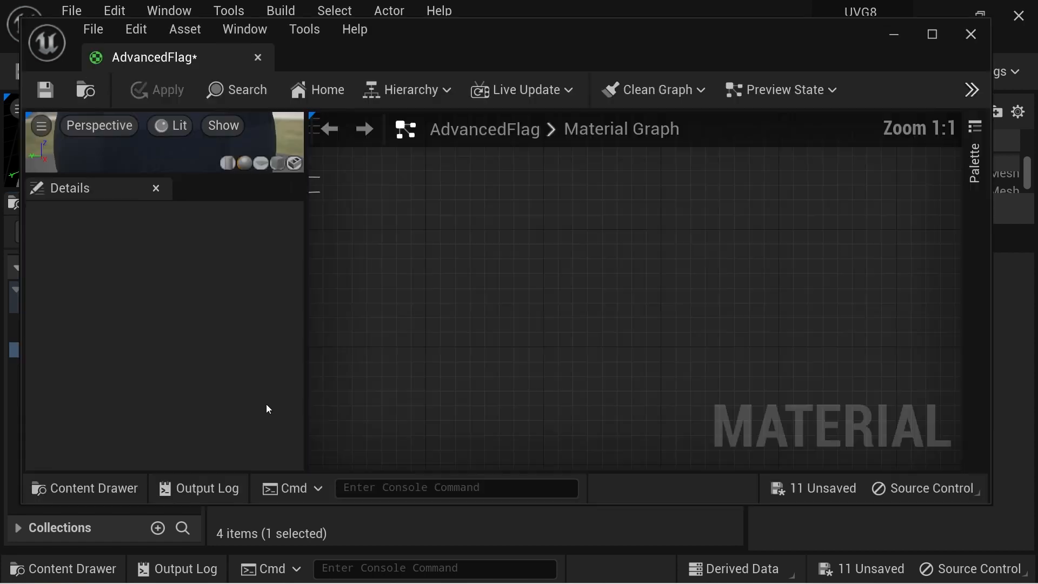
scroll(637, 395, down, 4)
scroll(638, 295, up, 4)
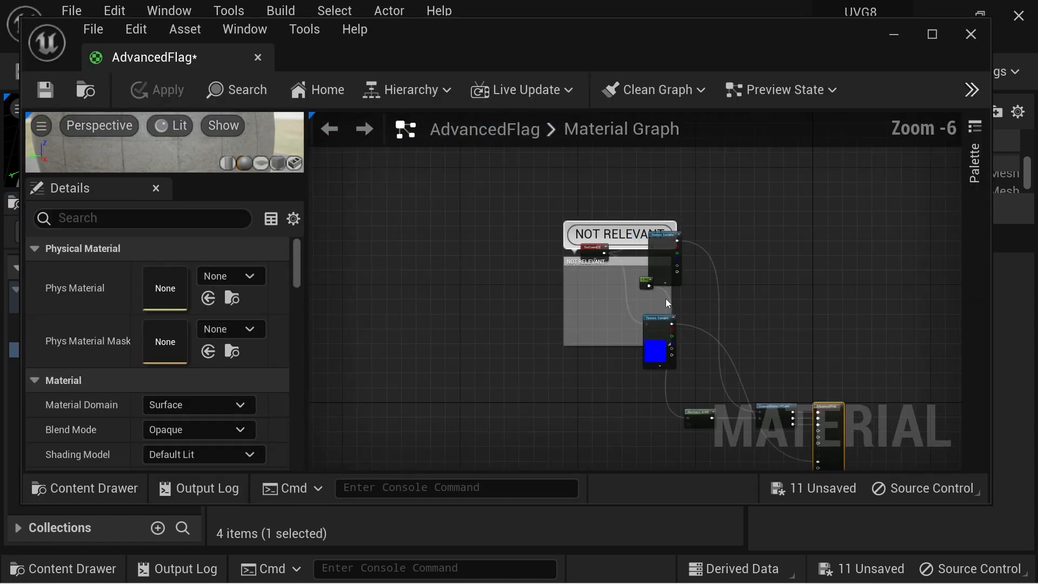
alt+click(700, 298)
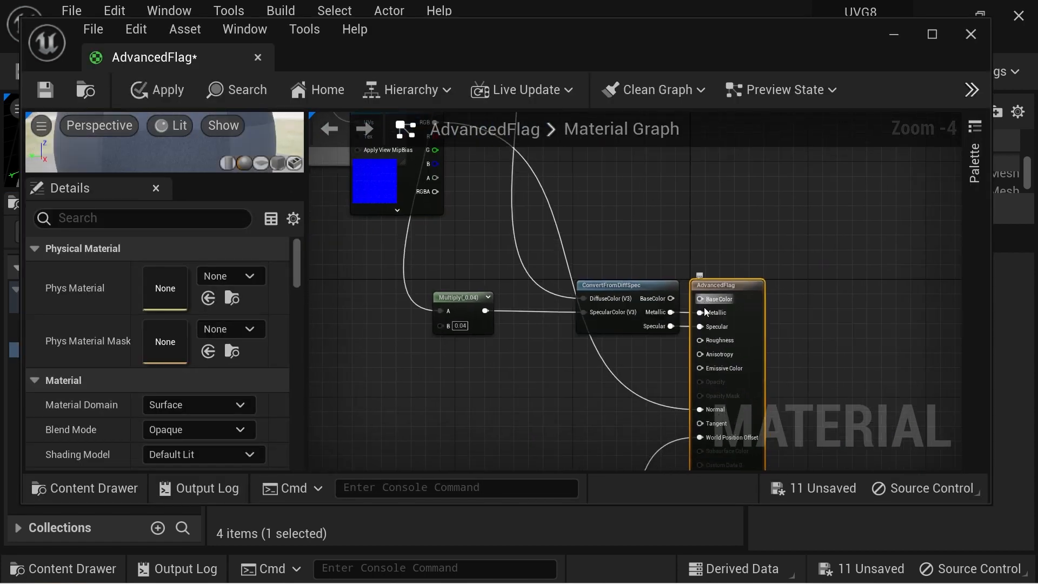
drag(255, 176, 254, 380)
alt+click(701, 312)
alt+click(700, 326)
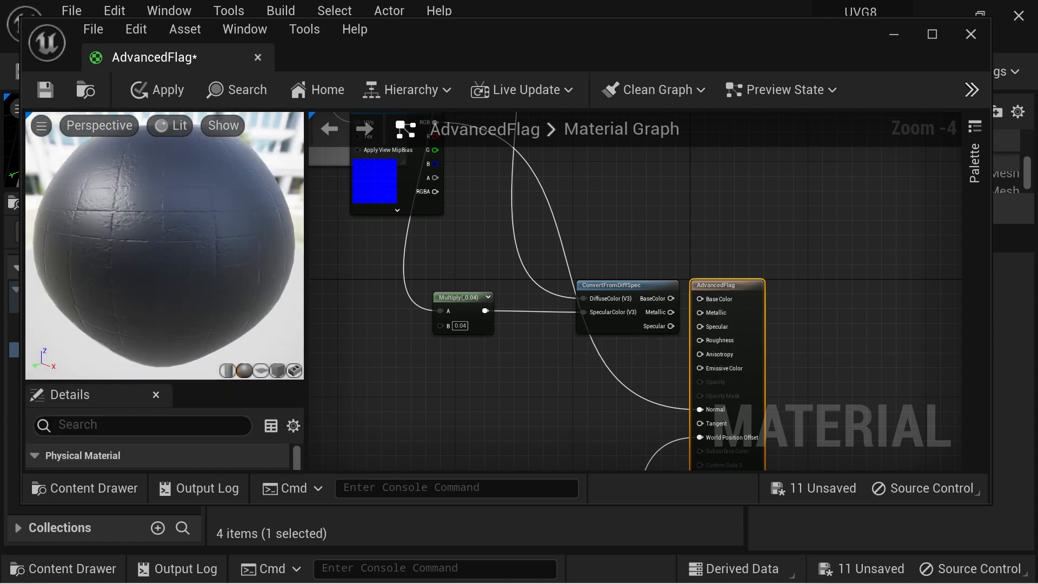
- Disconnect the Normal and World Position Offset inputs of AdvancedFlag and apply the material changes
scroll(713, 398, down, 1)
alt+click(696, 403)
alt+click(696, 424)
right_drag(589, 400, 530, 318)
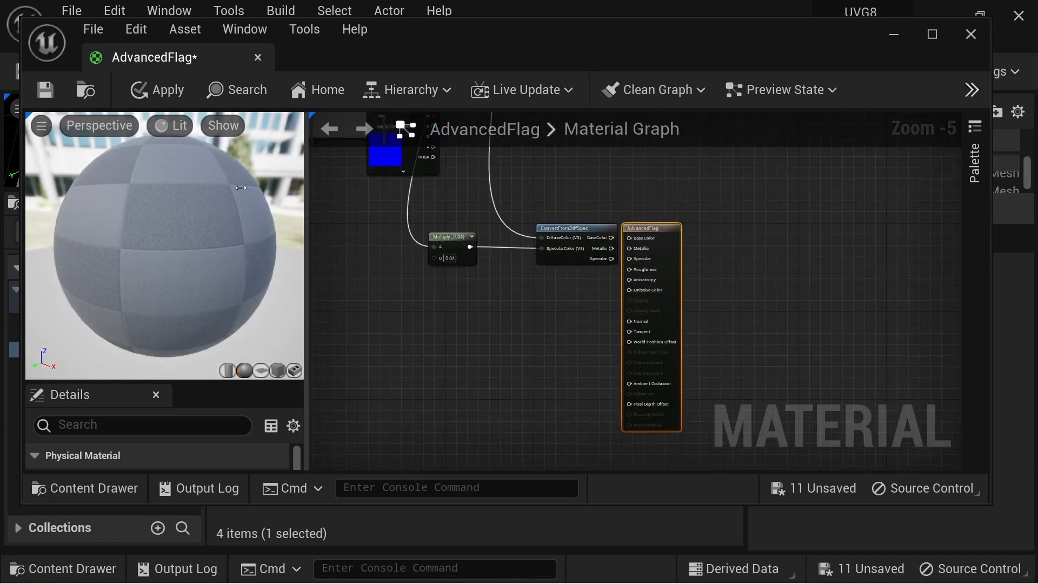
click(183, 91)
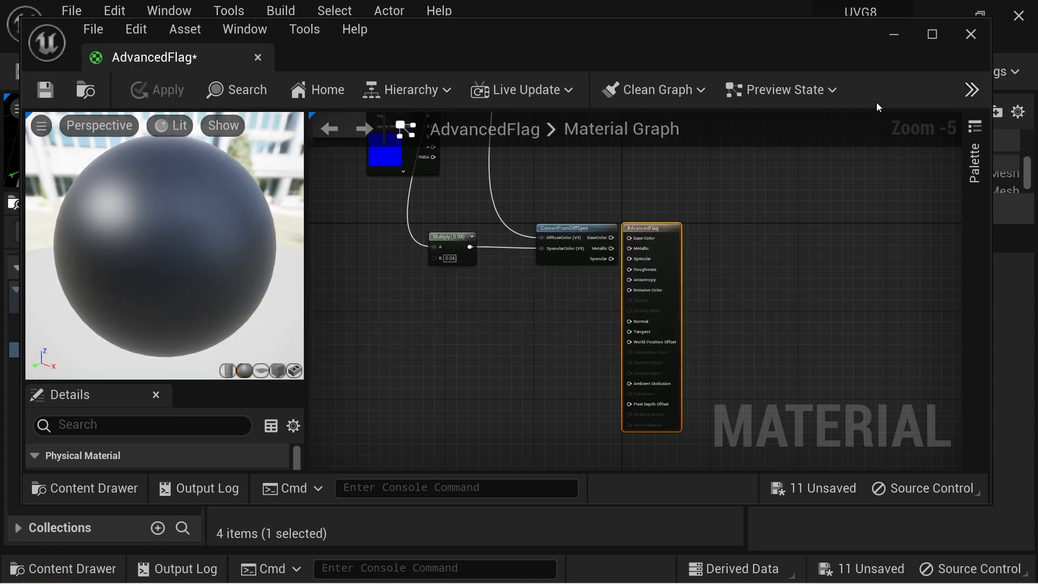
- Close the material editor, apply the edited AdvancedFlag material to the floor and inspect it in the full-size level view
click(976, 37)
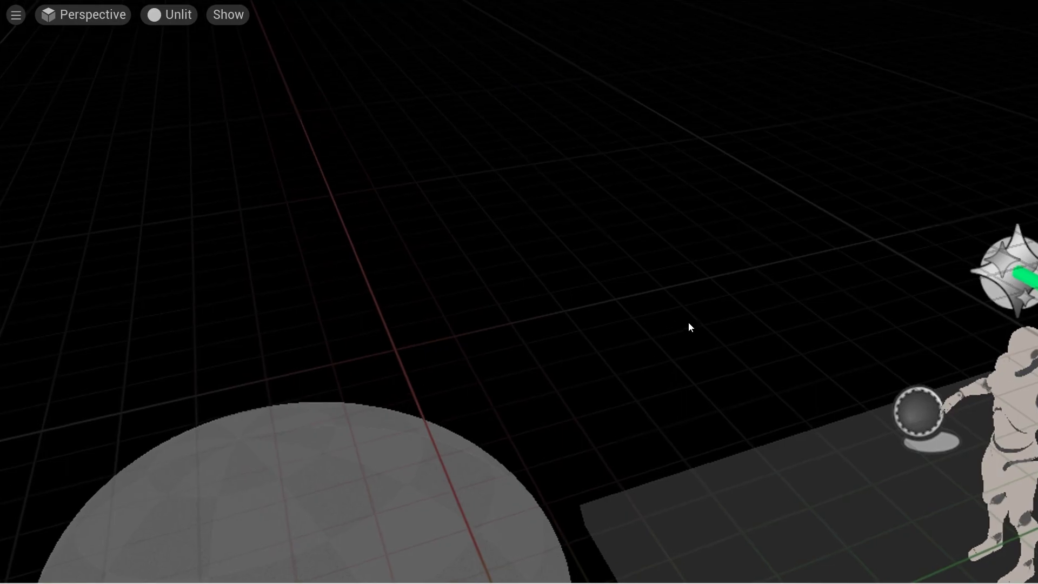
right_drag(689, 327, 688, 327)
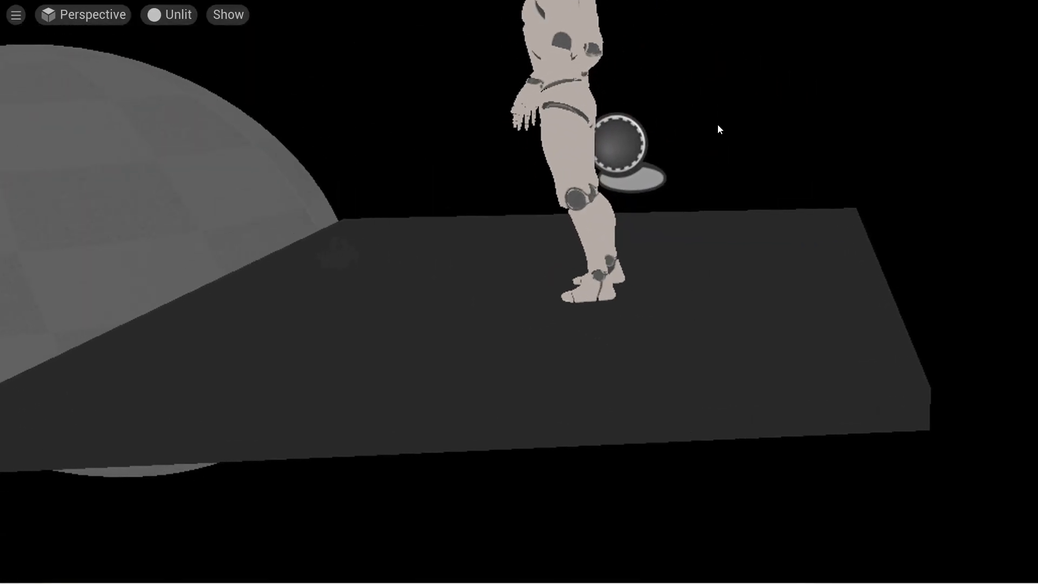
key(F11)
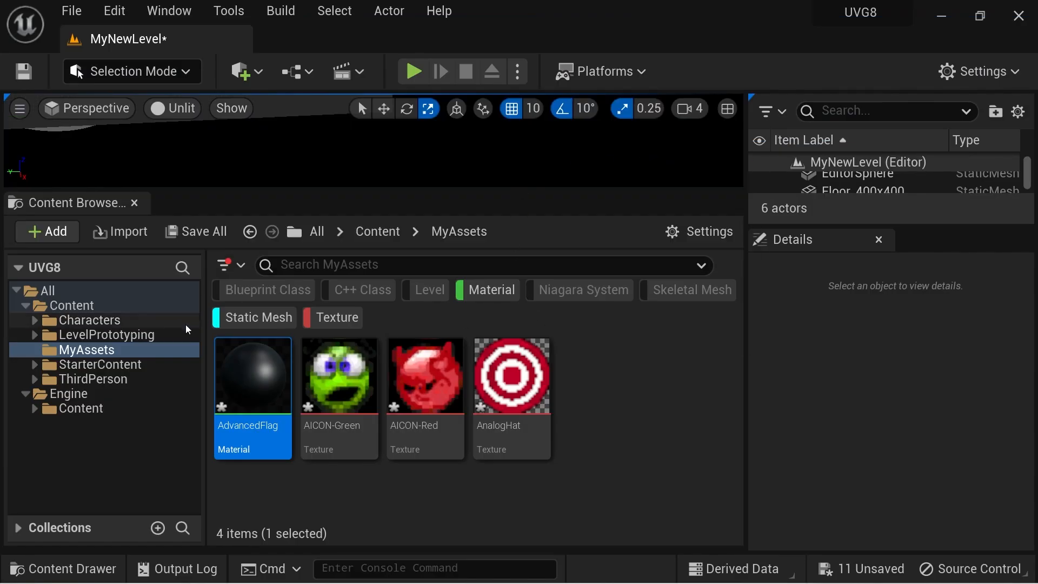
- Filter the assets to C++ classes only, with textures, materials and static meshes excluded, and browse the Engine folder
click(326, 318)
click(474, 289)
click(274, 317)
click(368, 294)
click(26, 305)
click(62, 320)
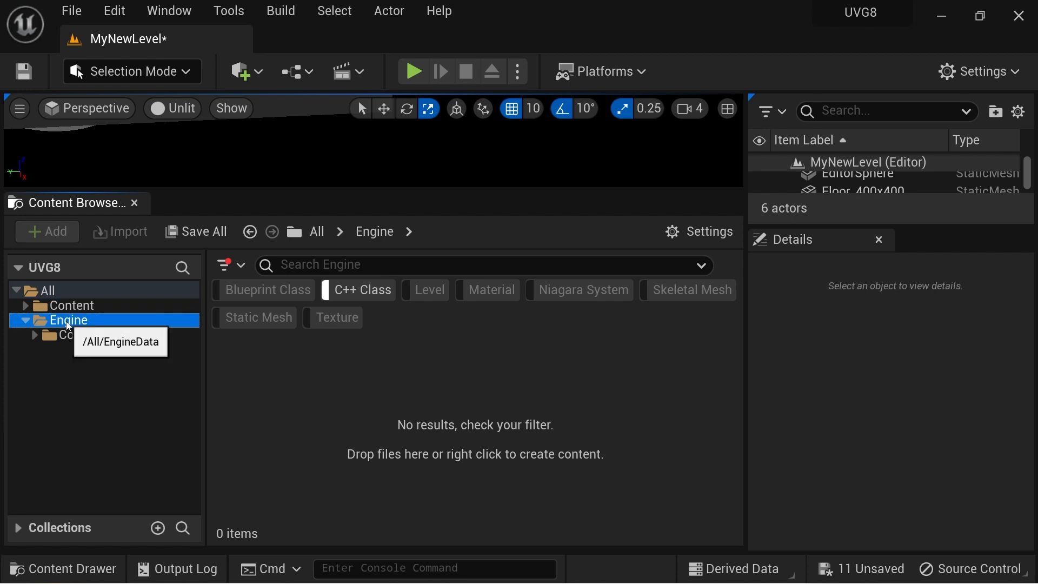
- Enable the display of C++ classes in the Content Browser and open the Engine C++ Classes folder
click(699, 232)
scroll(897, 318, down, 5)
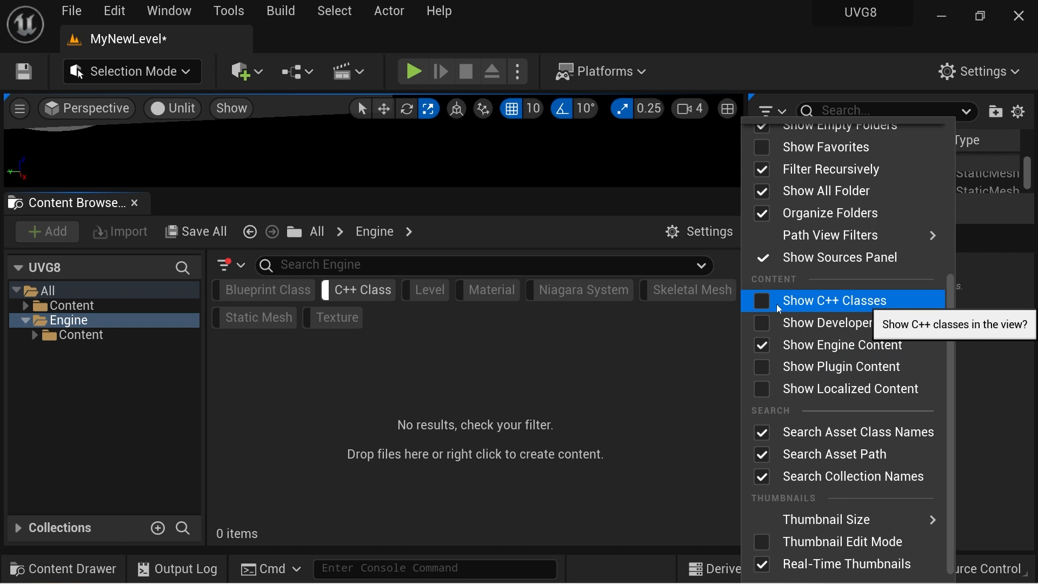
click(760, 300)
click(539, 315)
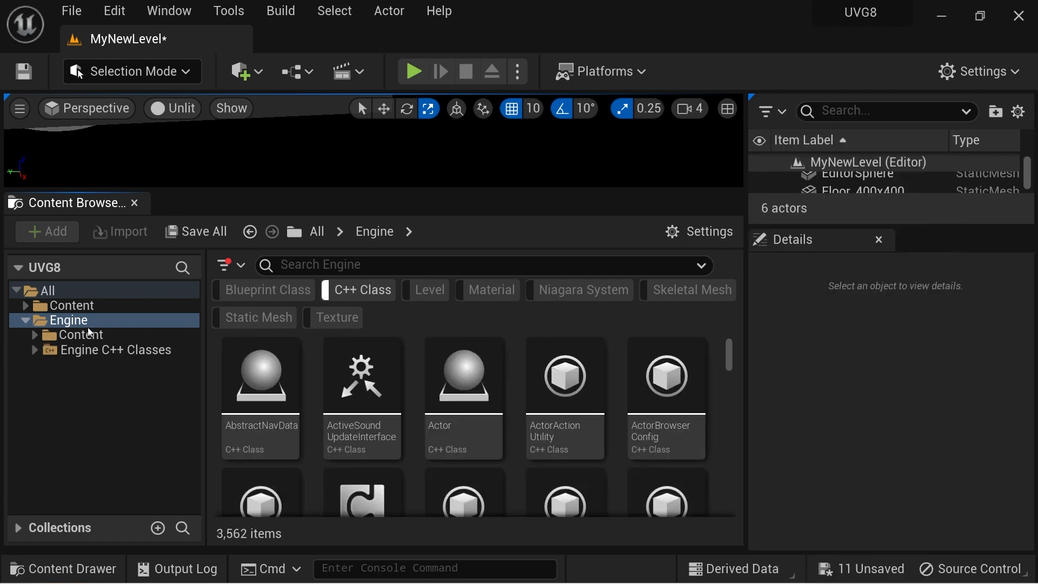
click(81, 351)
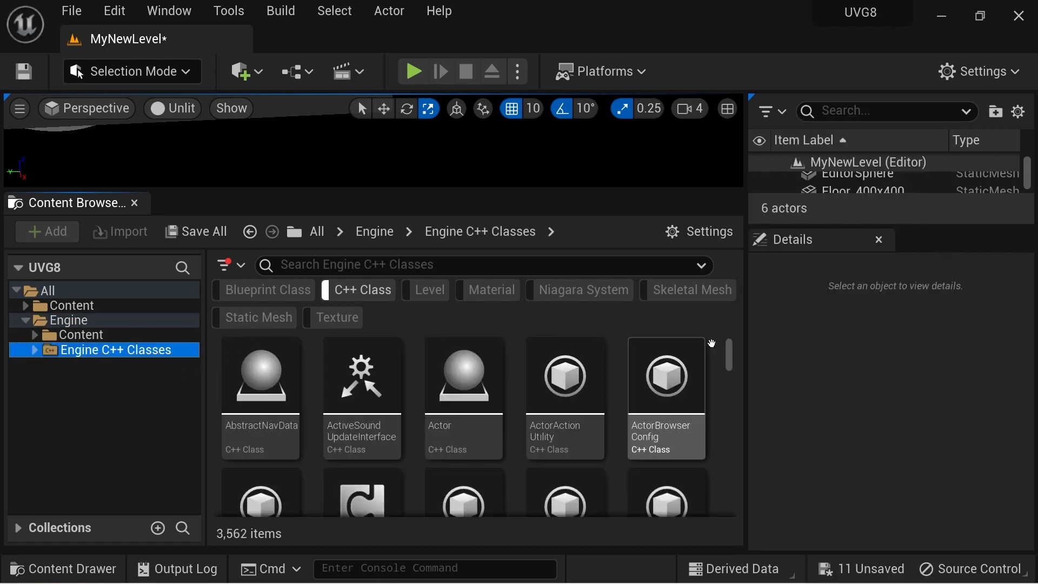
- Examine the list of Engine C++ classes, including the Subsystem class details and the actions it offers
drag(730, 351, 731, 483)
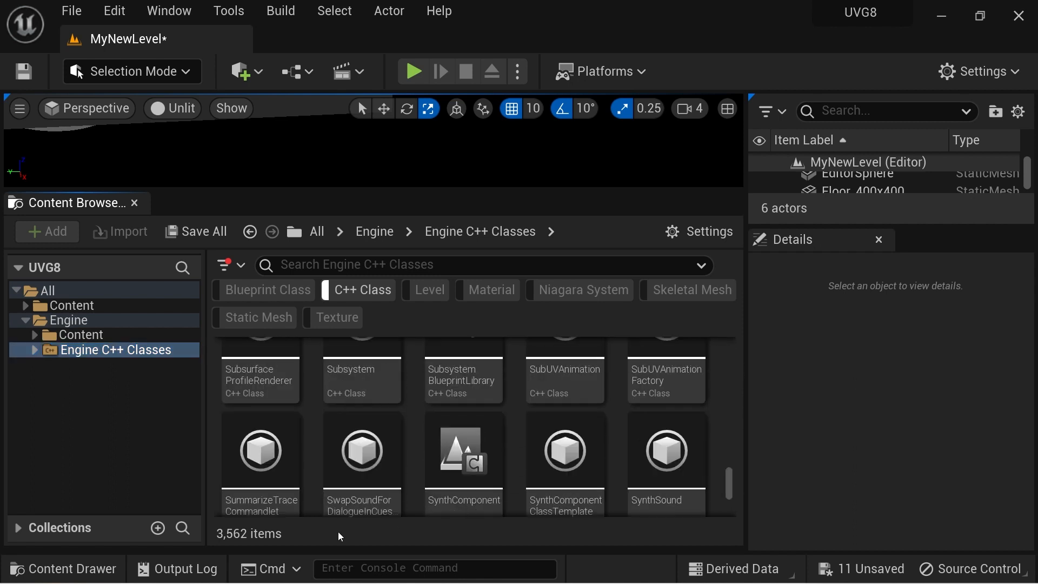
click(363, 379)
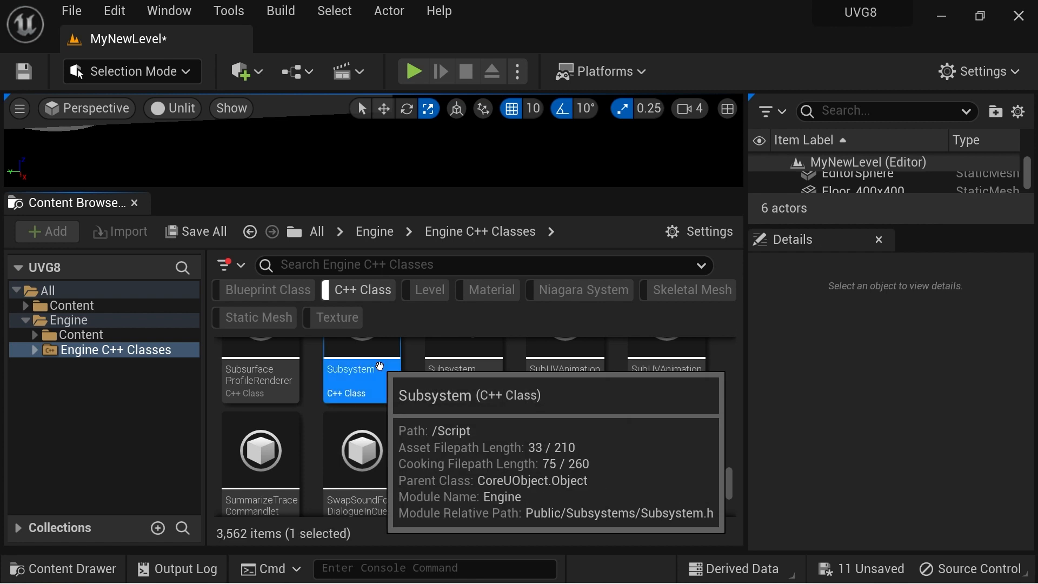
right_click(364, 396)
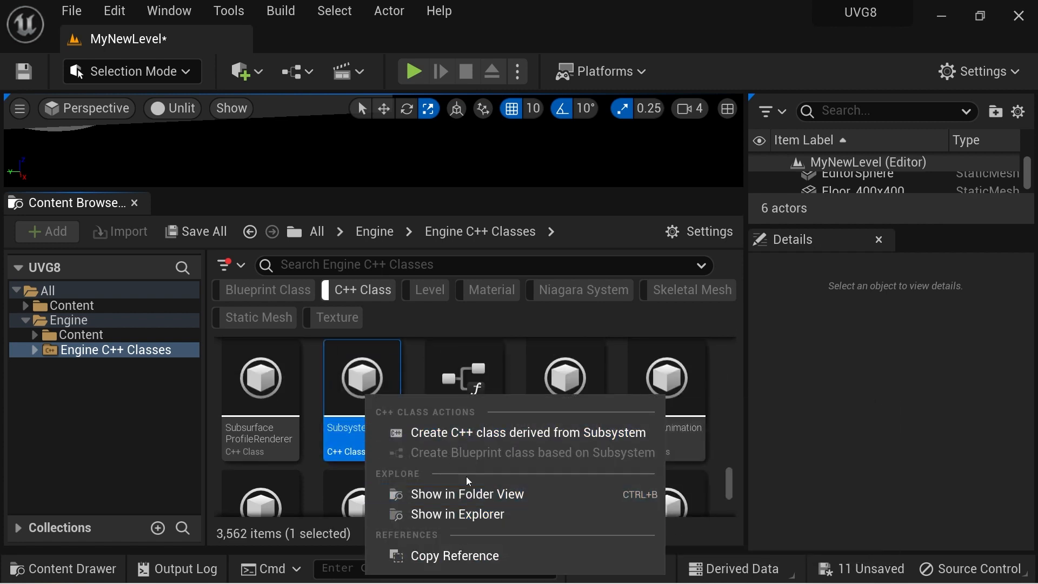
click(338, 359)
drag(722, 479, 737, 344)
mouse_move(389, 373)
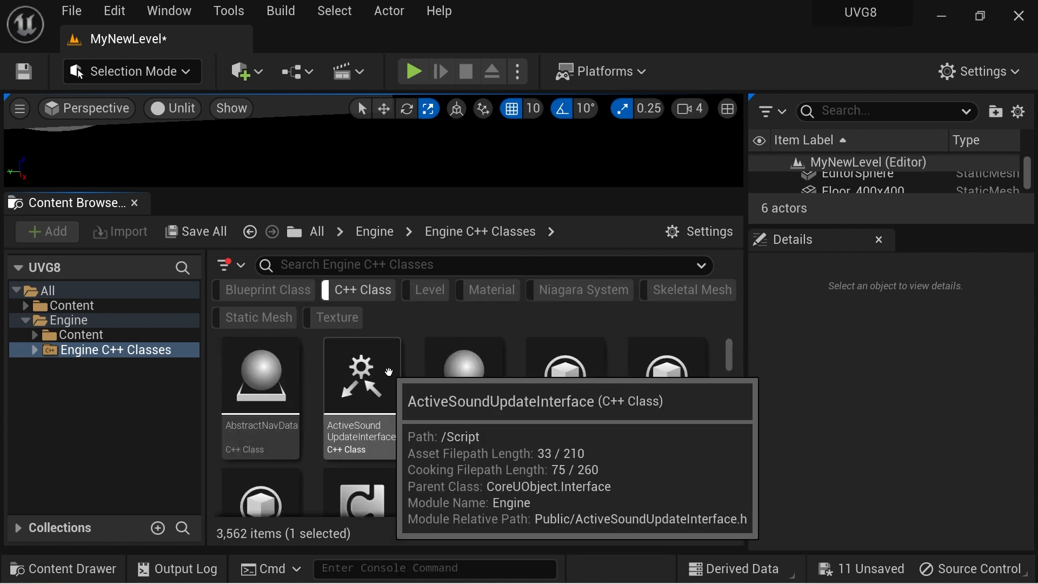
- Expand the Engine C++ Classes folder to view its module subfolders and collapse it again
click(35, 349)
mouse_move(197, 321)
mouse_down()
mouse_move(201, 466)
mouse_move(192, 303)
mouse_up()
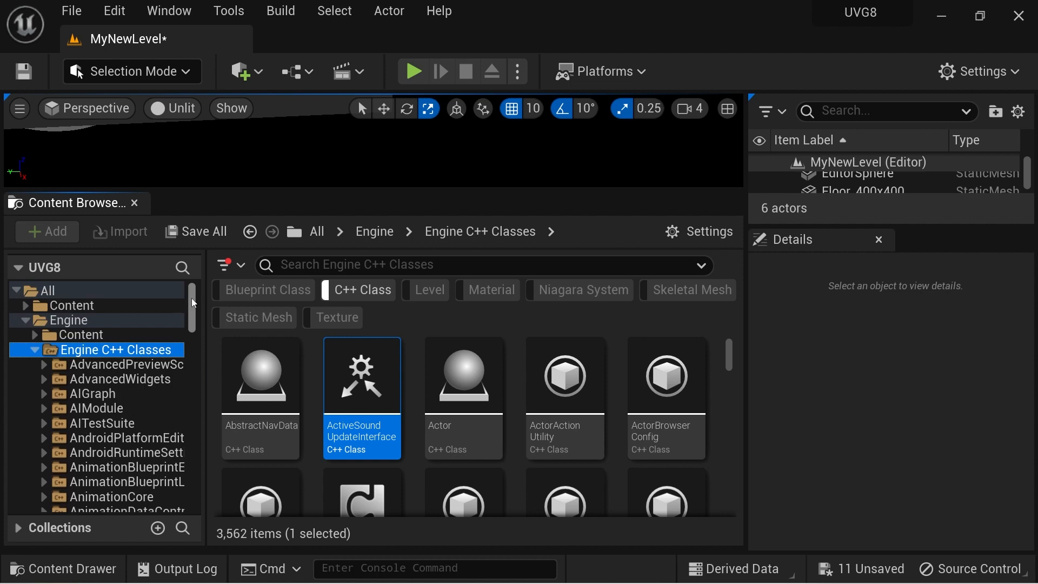
click(35, 350)
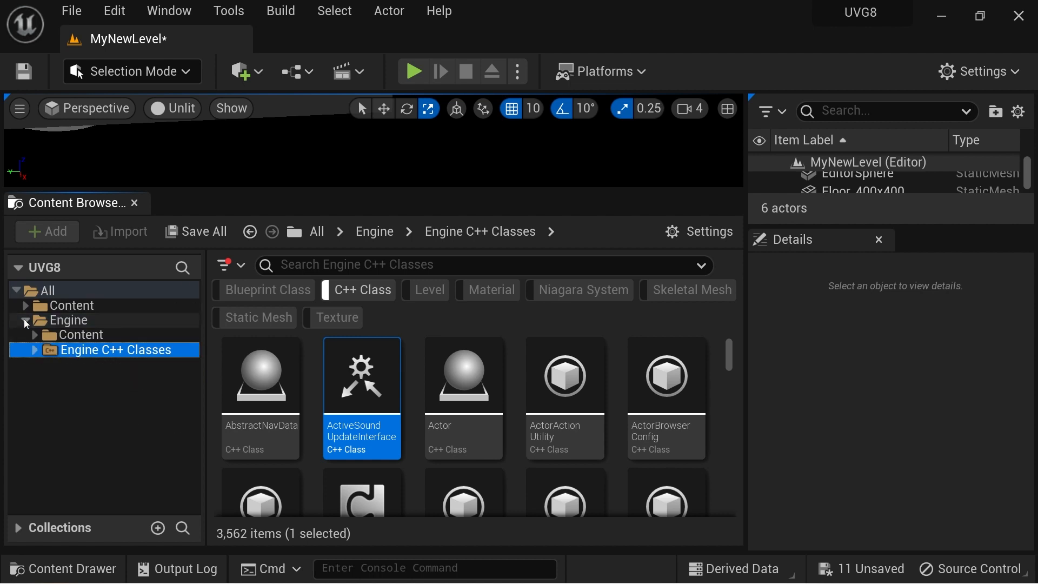
- Examine the actions offered for the Actor C++ class and collapse the Engine folder in the folder tree
right_click(481, 390)
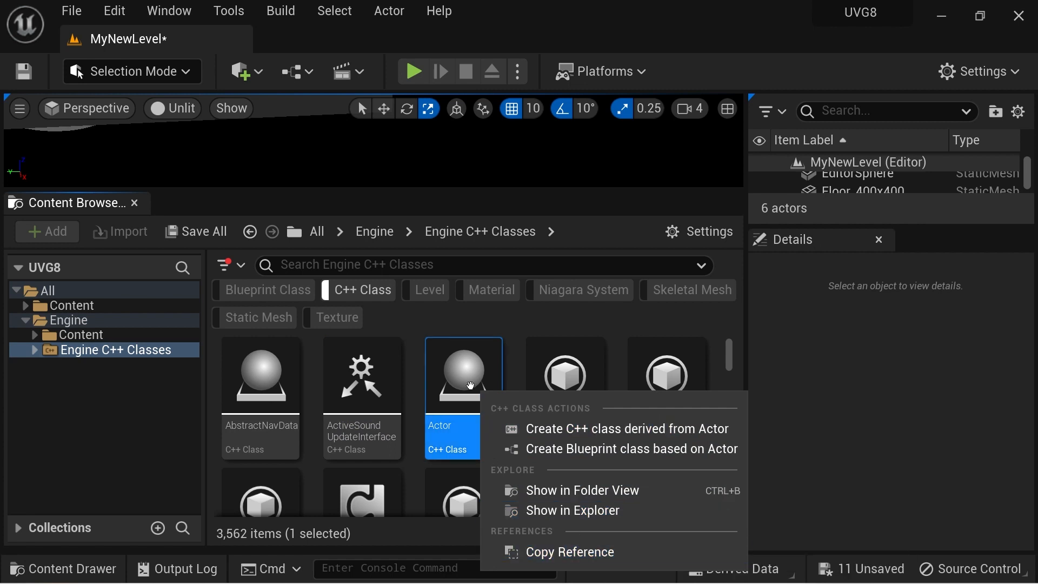
click(582, 547)
click(26, 322)
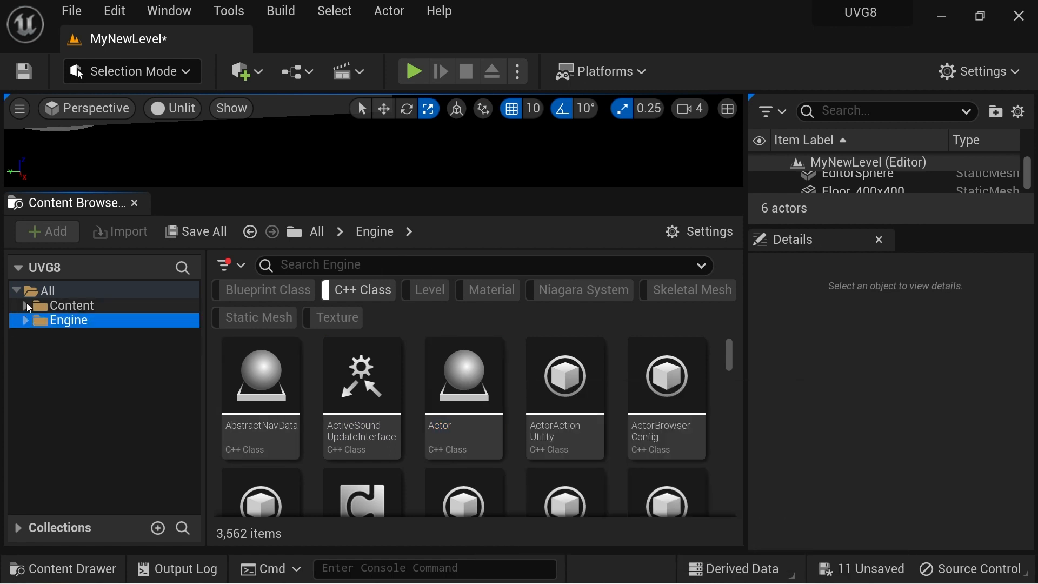
- Turn off the C++ Class filter and hide C++ classes in the Content Browser
click(352, 292)
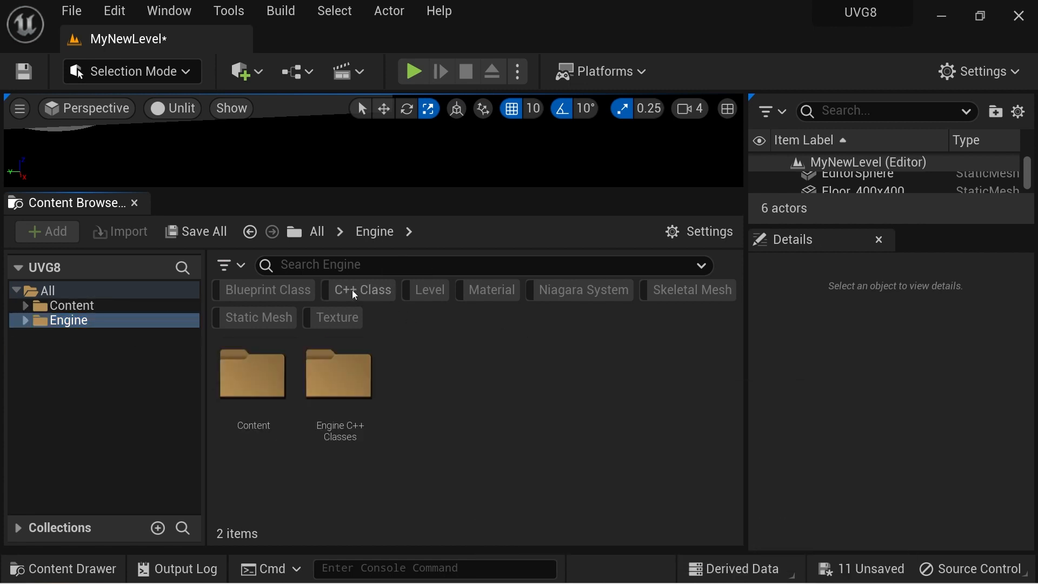
click(710, 235)
scroll(859, 375, down, 5)
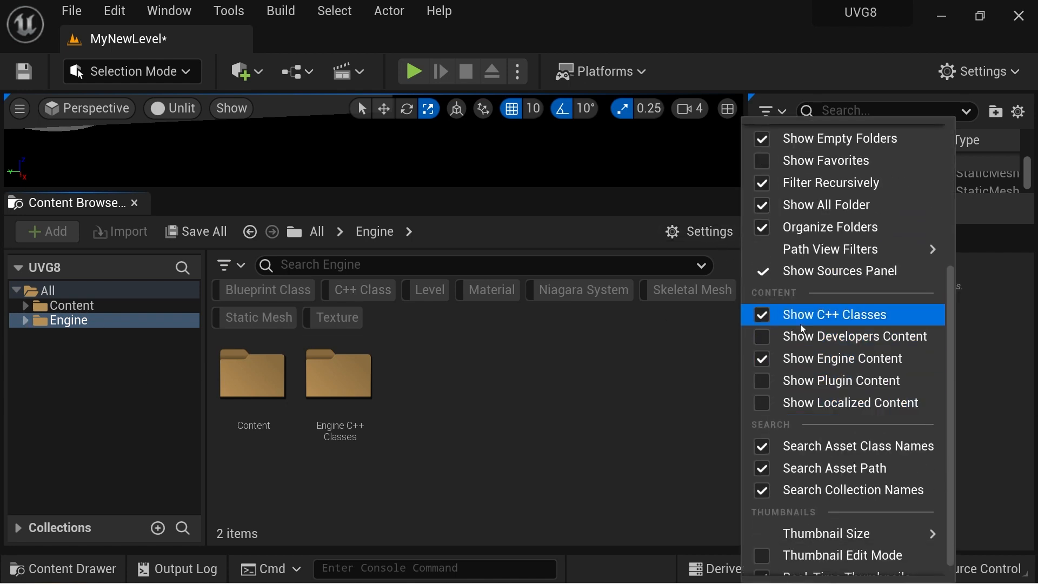
click(762, 316)
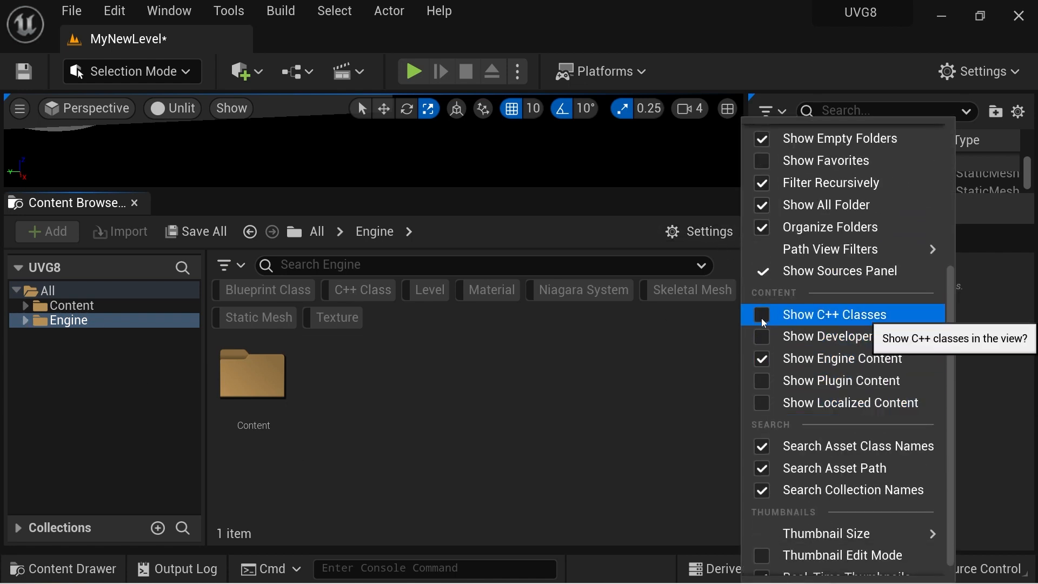
click(560, 391)
- Expand the Engine and project Content folders and look through the assets in the MyAssets folder
click(25, 321)
click(25, 306)
click(76, 350)
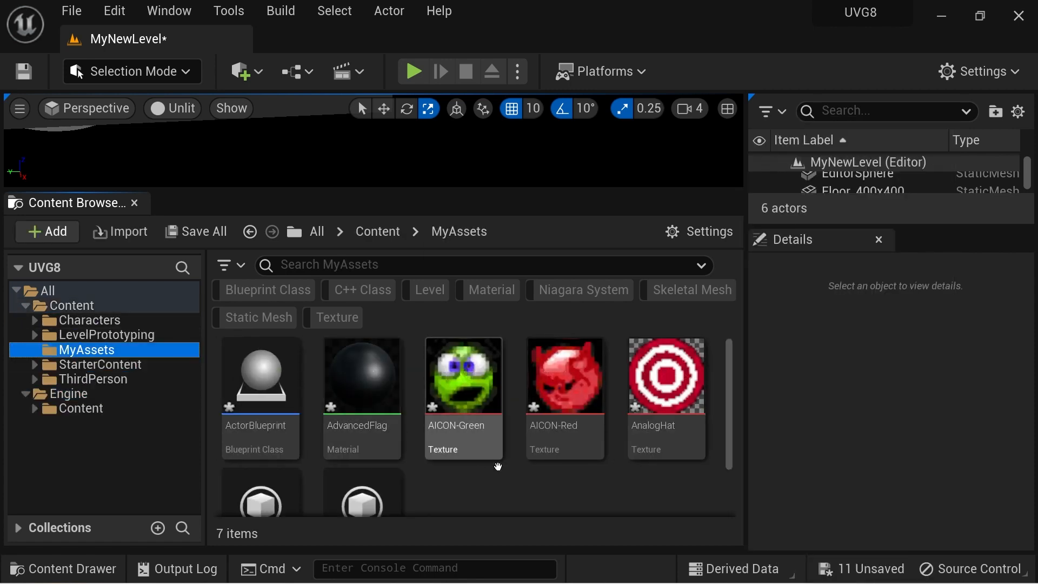
scroll(546, 487, down, 2)
scroll(546, 487, up, 2)
mouse_move(698, 353)
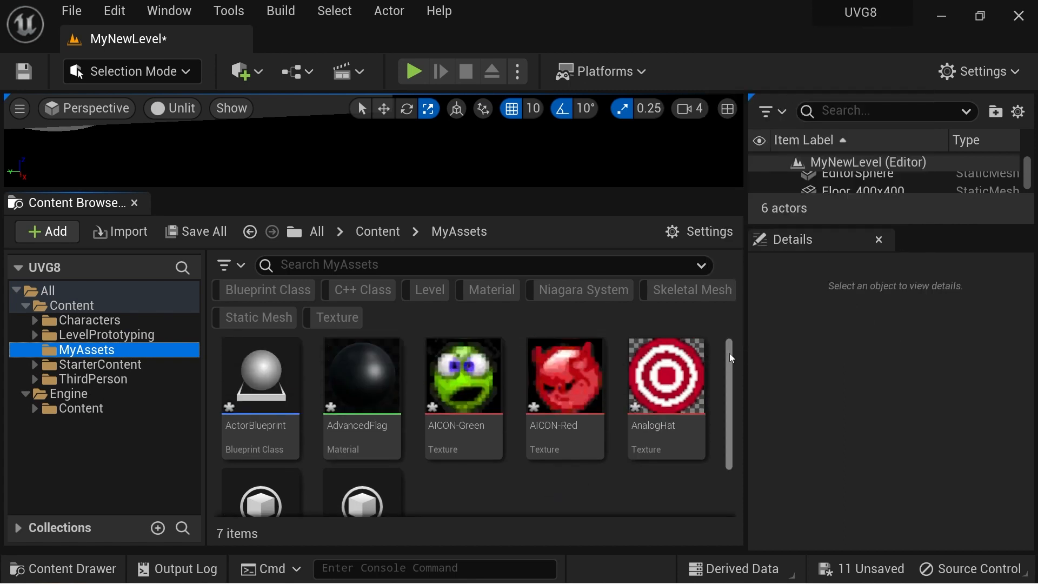
- Open the Engine's Content folder with its subfolders expanded and filter it to textures, browsing to the Gradient texture
click(27, 414)
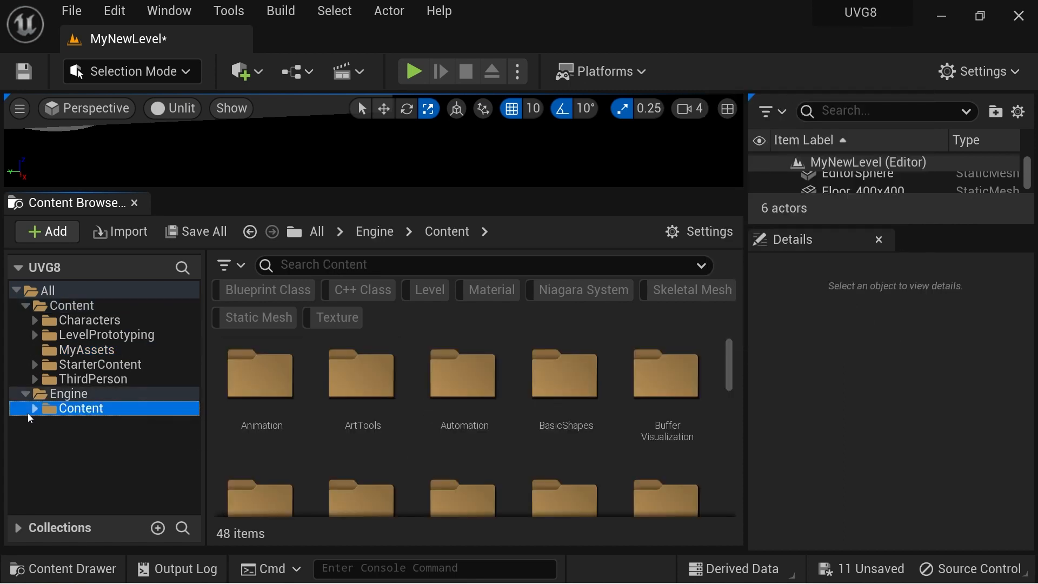
click(34, 409)
click(337, 318)
scroll(622, 433, down, 5)
scroll(622, 433, down, 15)
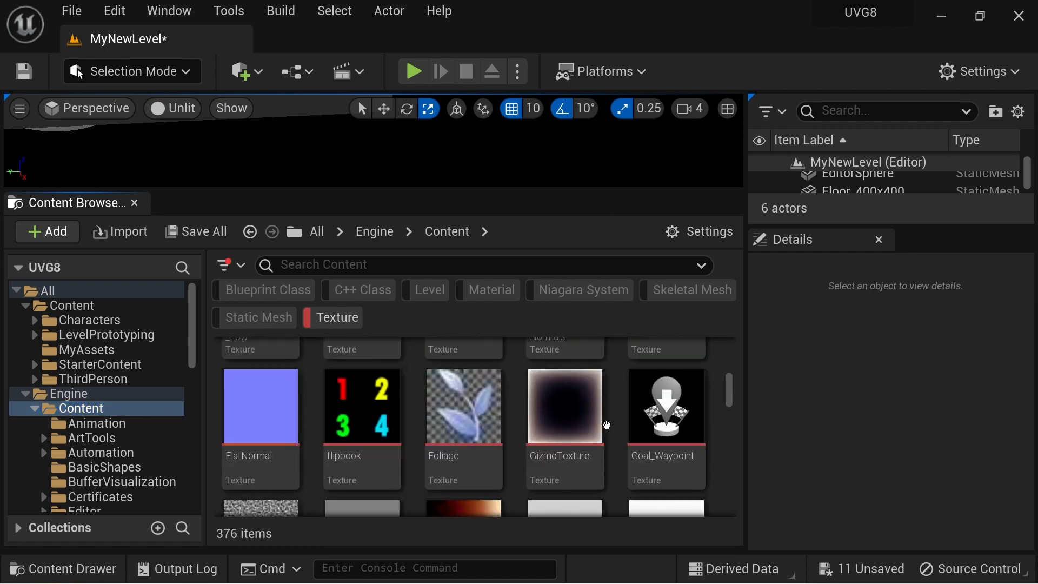
scroll(619, 422, down, 3)
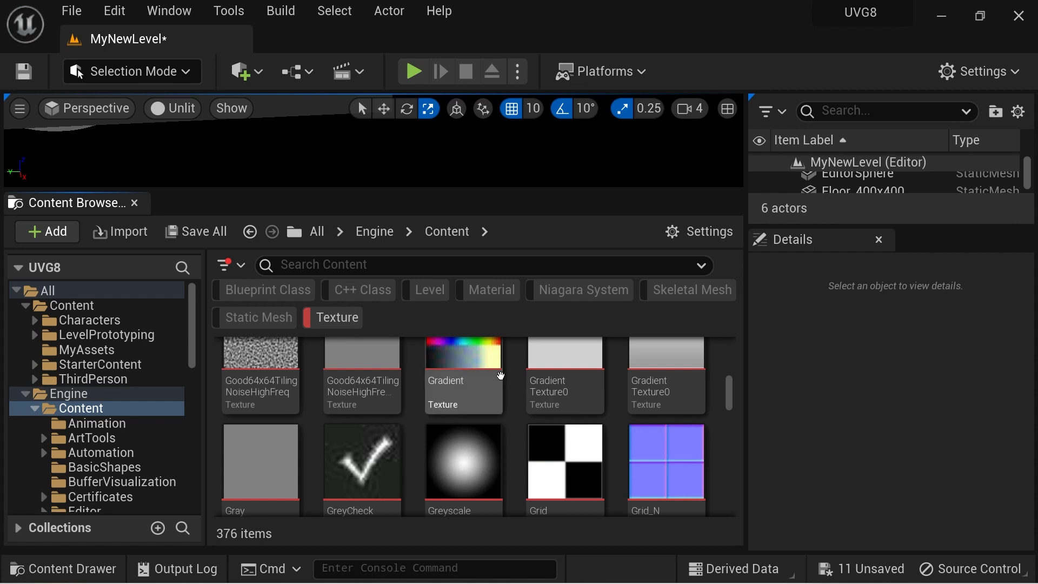
- Copy the Gradient texture from the Engine content into the MyAssets folder and open that folder
drag(464, 378, 91, 352)
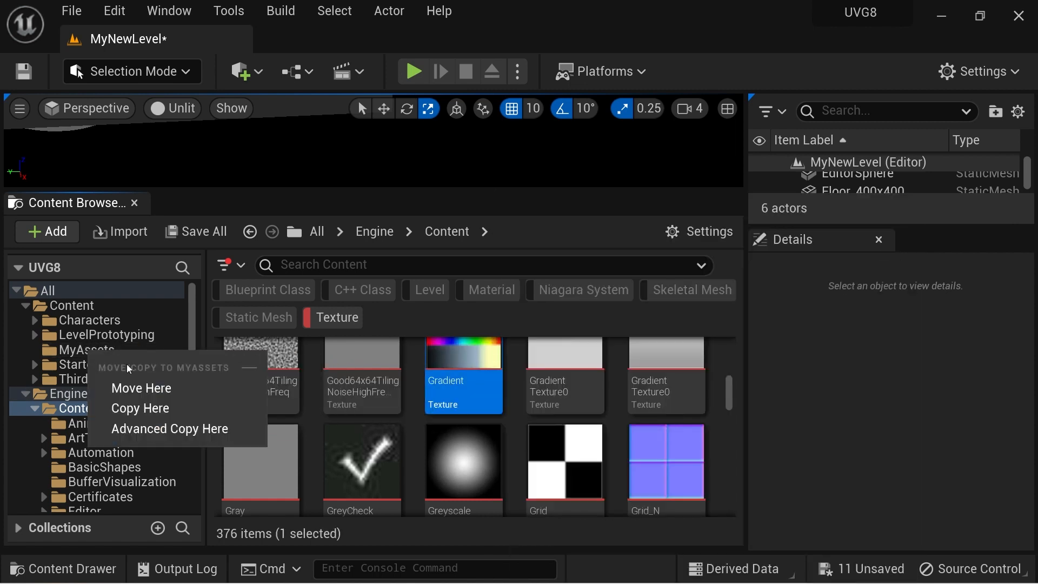
click(146, 408)
click(103, 352)
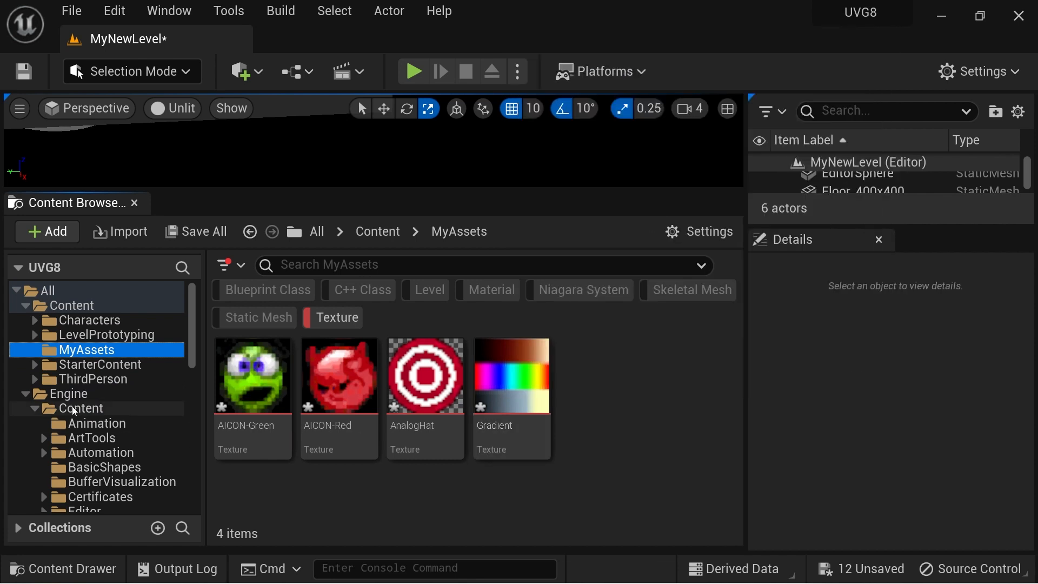
- Collapse the Engine folder, select the All folder and remove all the Common Filters from the Content Browser
click(26, 394)
click(91, 295)
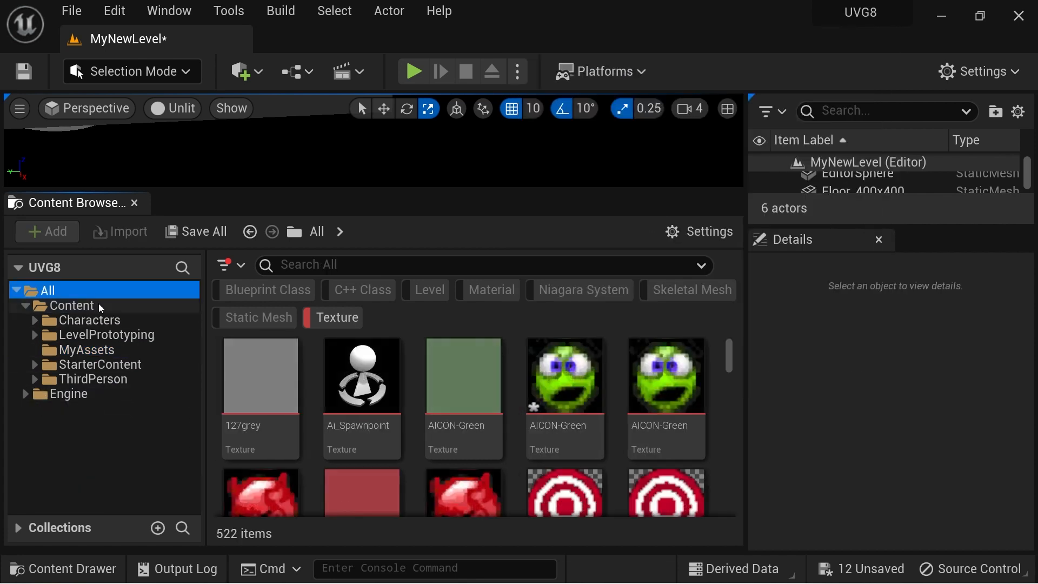
click(243, 265)
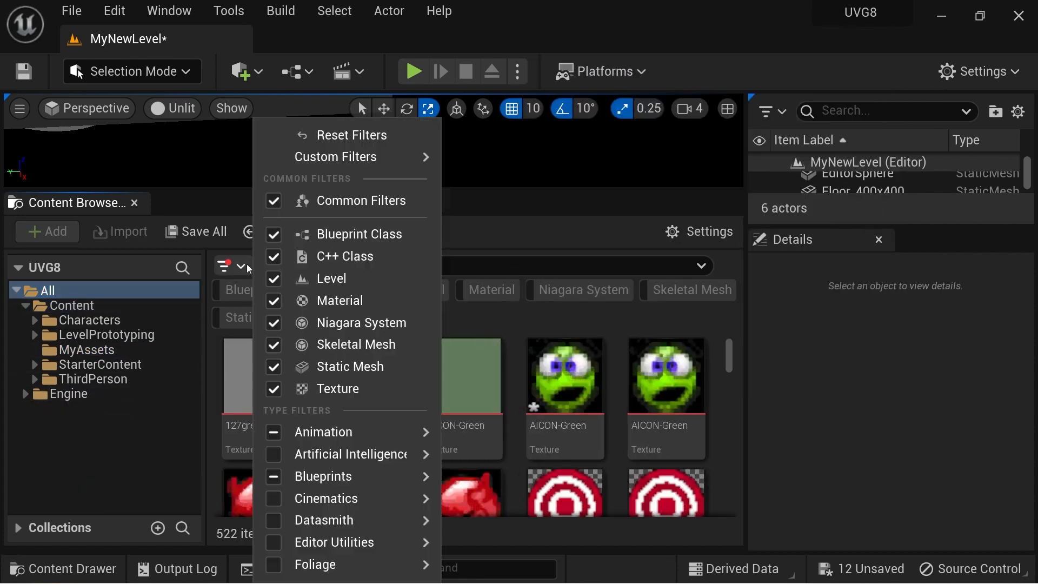
click(279, 202)
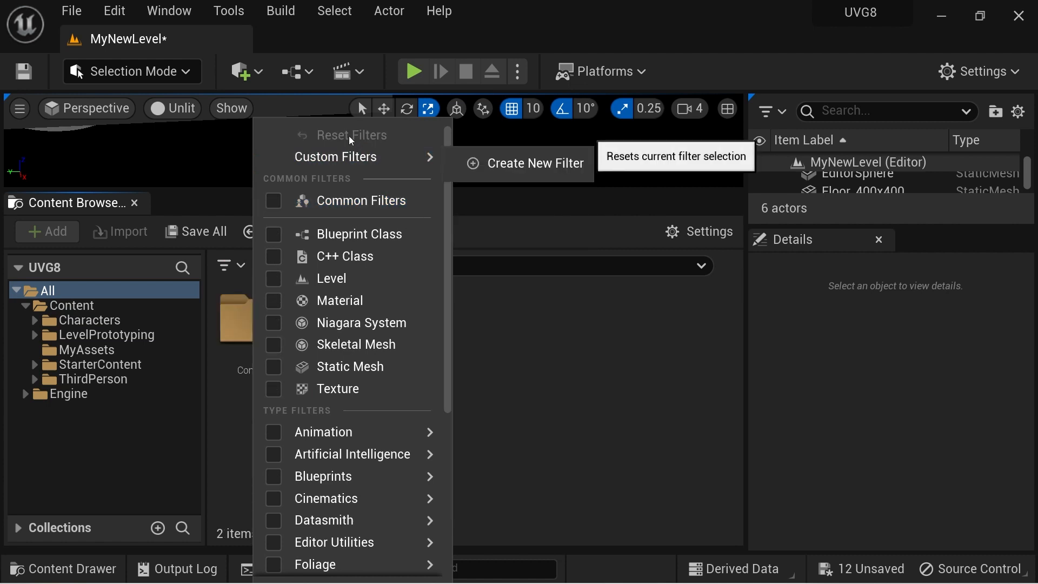
text(MOD)
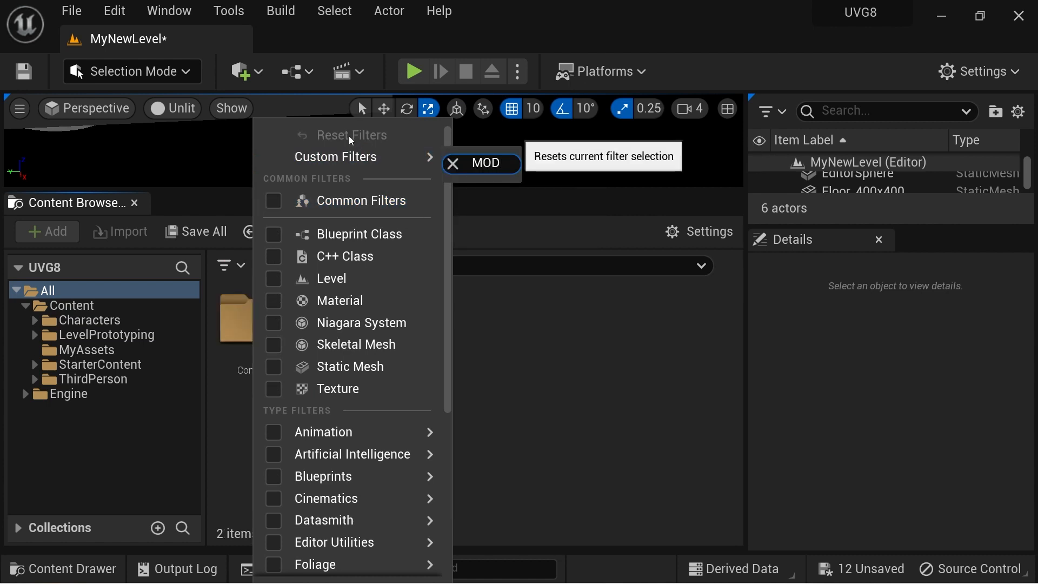
key(BackSpace)
key(BackSpace)
key(BackSpace)
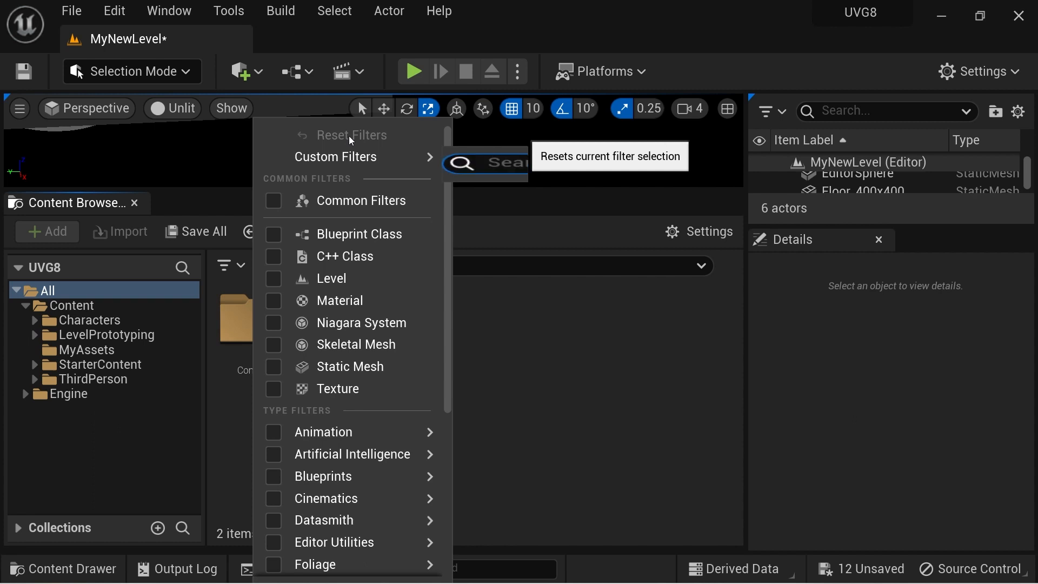
text(modif)
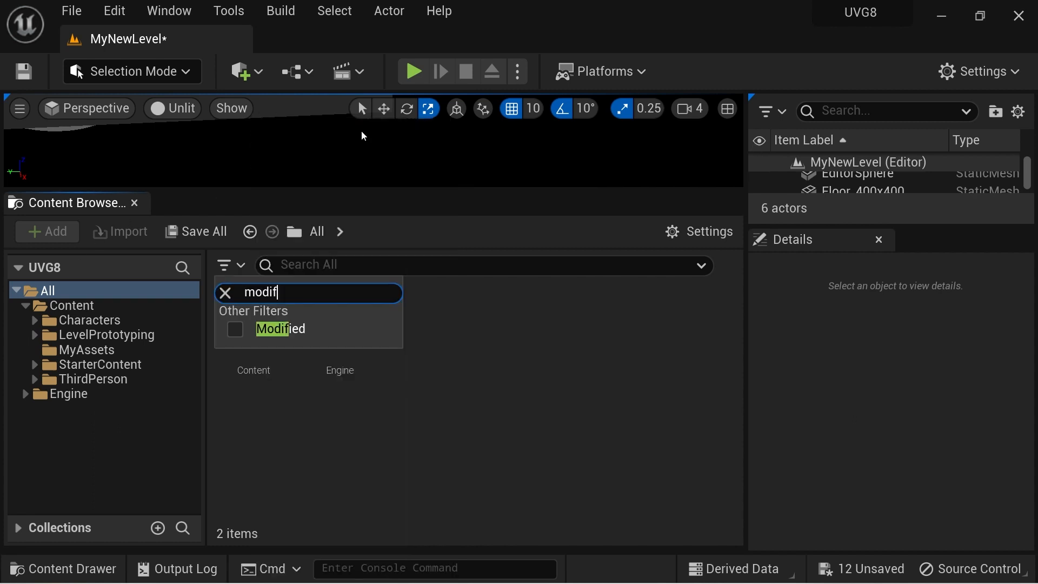
key(BackSpace)
key(BackSpace)
key(BackSpace)
text(static)
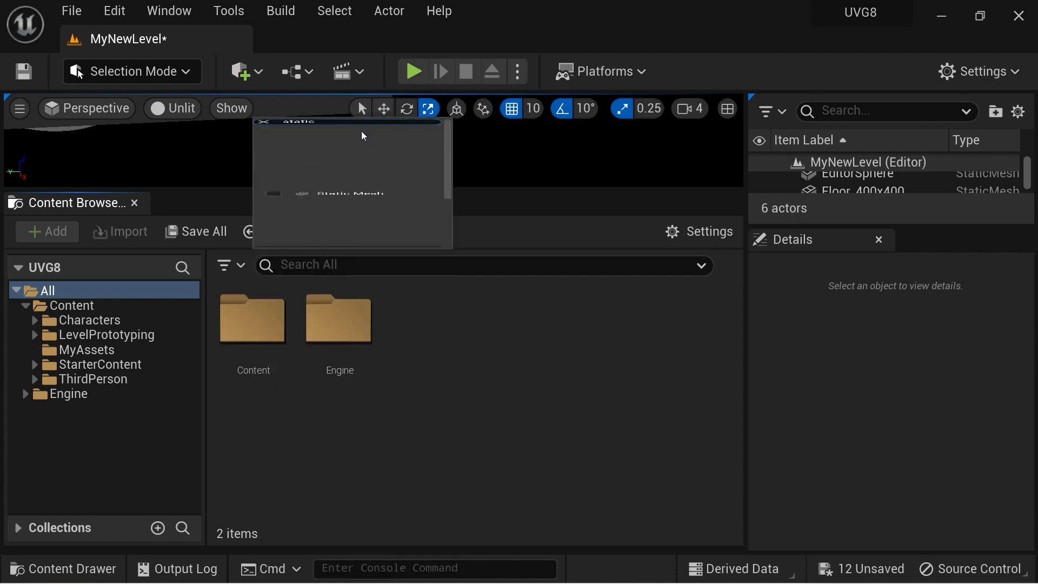
key(BackSpace)
key(BackSpace)
key(BackSpace)
key(BackSpace)
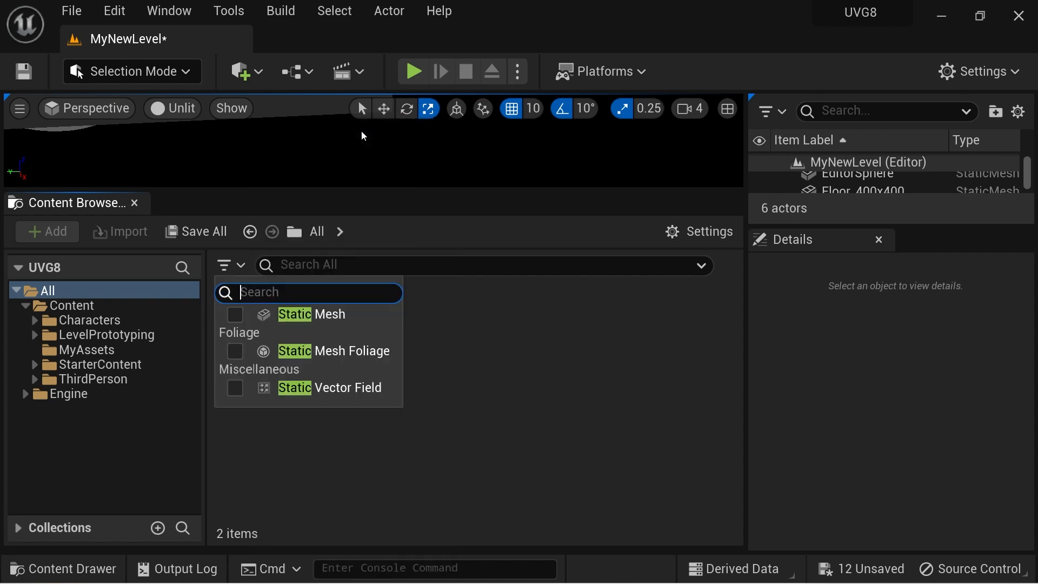
- Search the filters for "modif", enable the Modified filter and list the modified assets in the project's Content folder
text(modif)
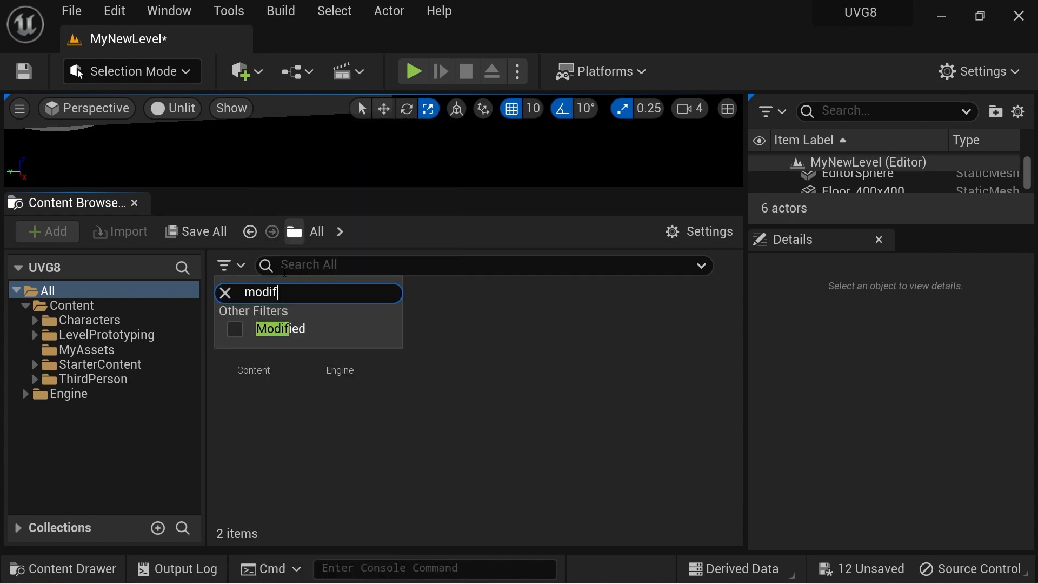
click(236, 330)
mouse_move(730, 331)
mouse_down()
mouse_move(733, 419)
mouse_move(741, 318)
mouse_up()
click(72, 306)
click(89, 320)
click(106, 334)
click(86, 350)
key(Left)
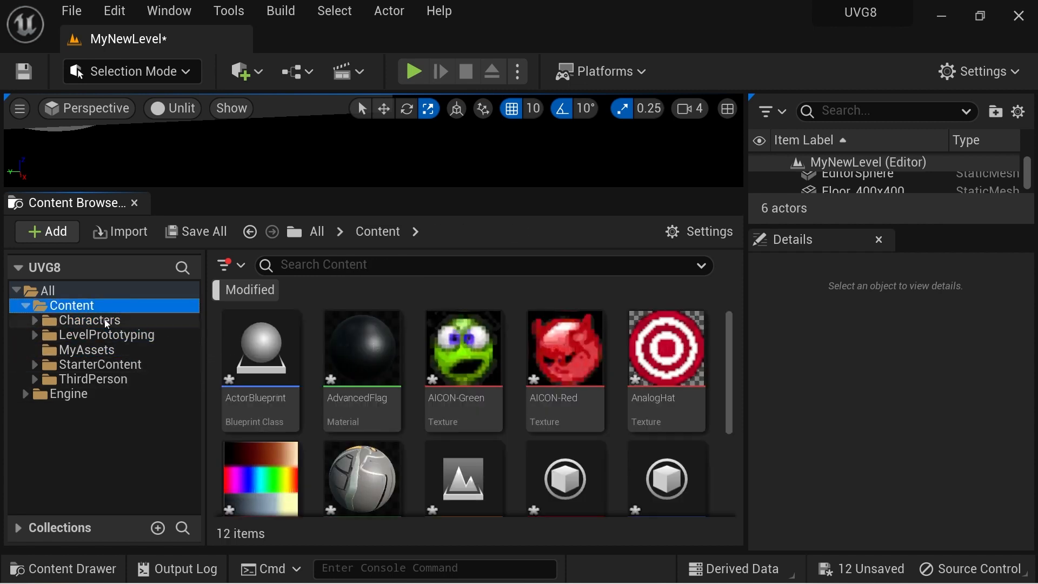
- Start closing the editor to review the enlarged list of unsaved content, and cancel without saving
click(1016, 16)
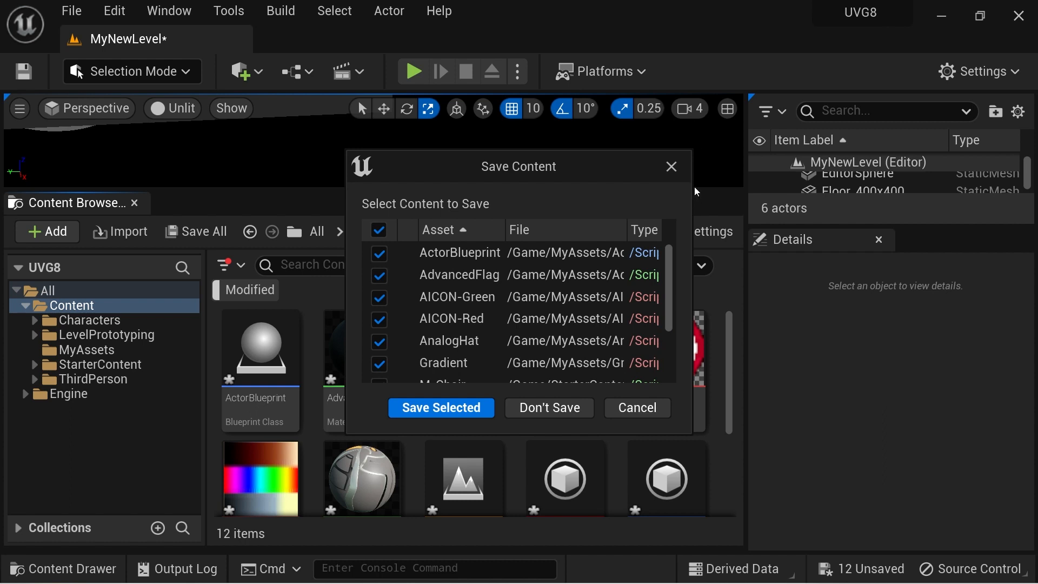
drag(693, 187, 903, 186)
drag(731, 158, 571, 70)
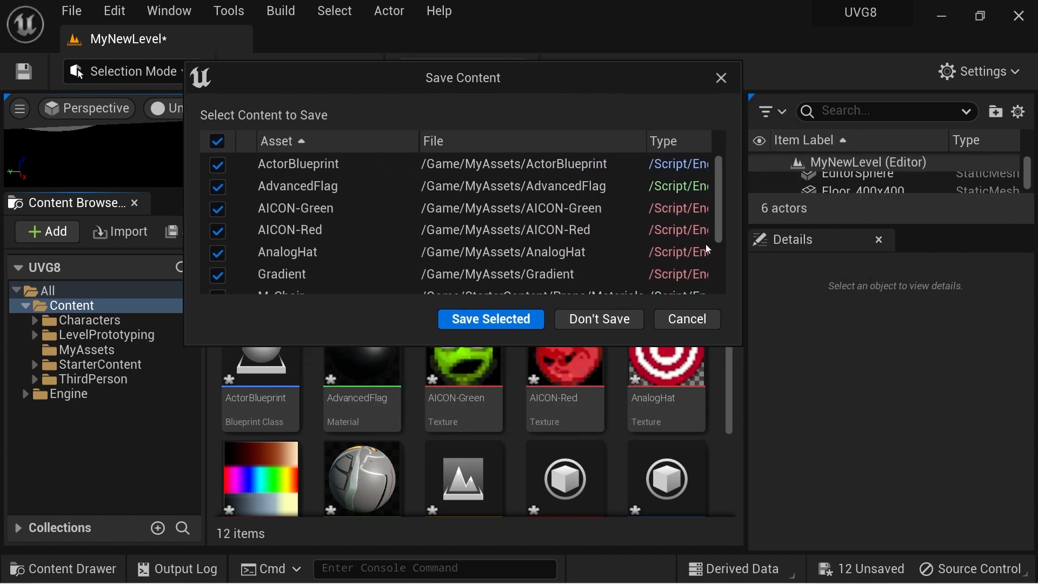
drag(737, 345, 777, 462)
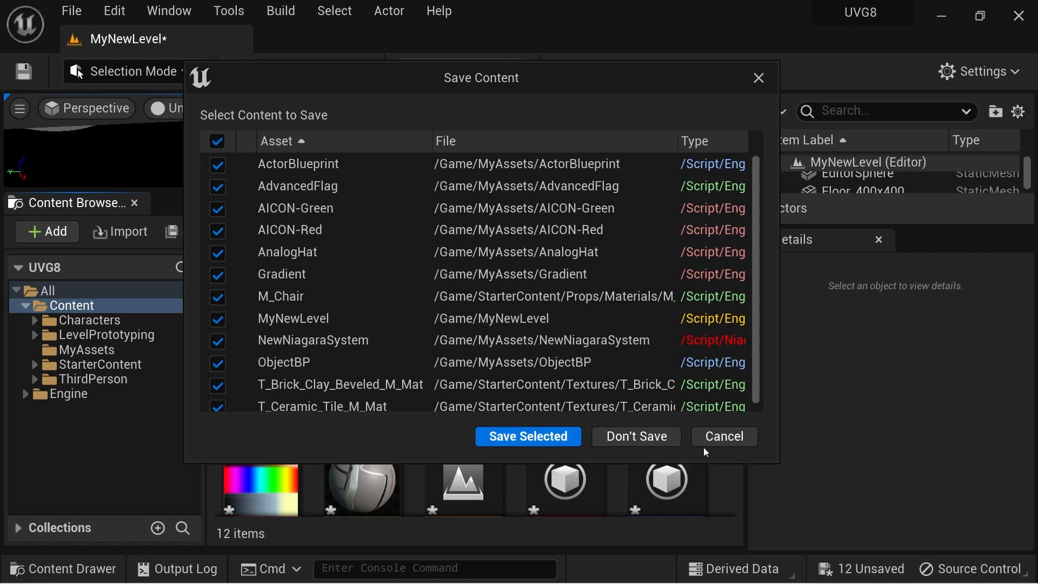
click(723, 442)
- Start Save All from the Content Browser to review the enlarged list of content to save, and cancel it
click(215, 233)
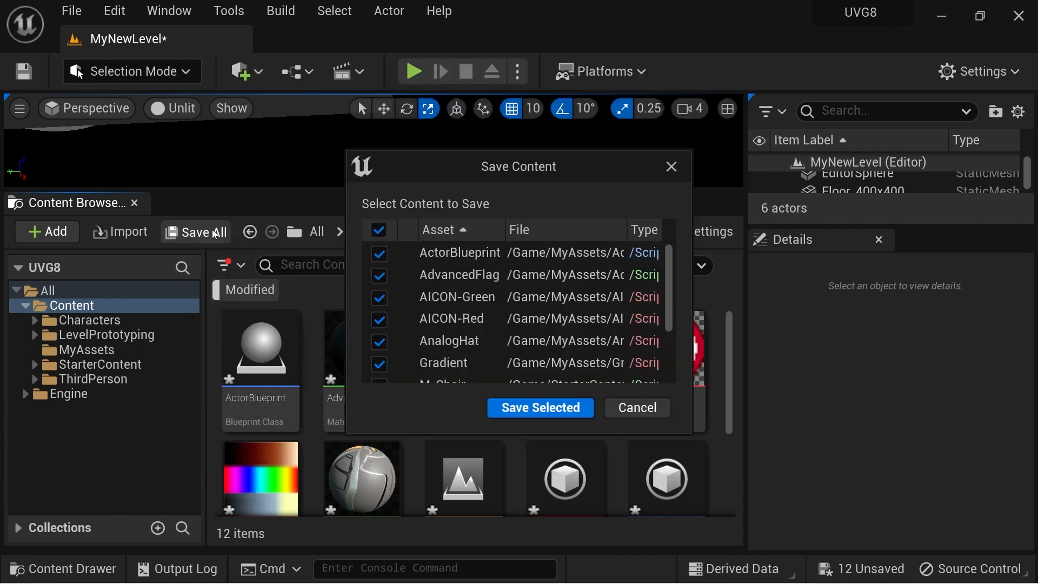
drag(431, 168, 316, 85)
drag(575, 351, 895, 494)
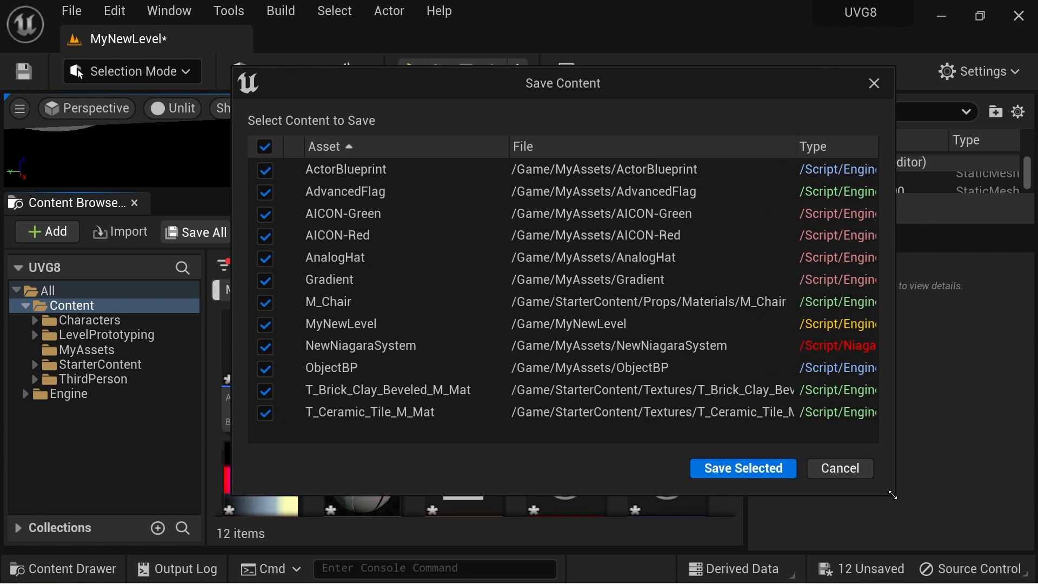
click(828, 470)
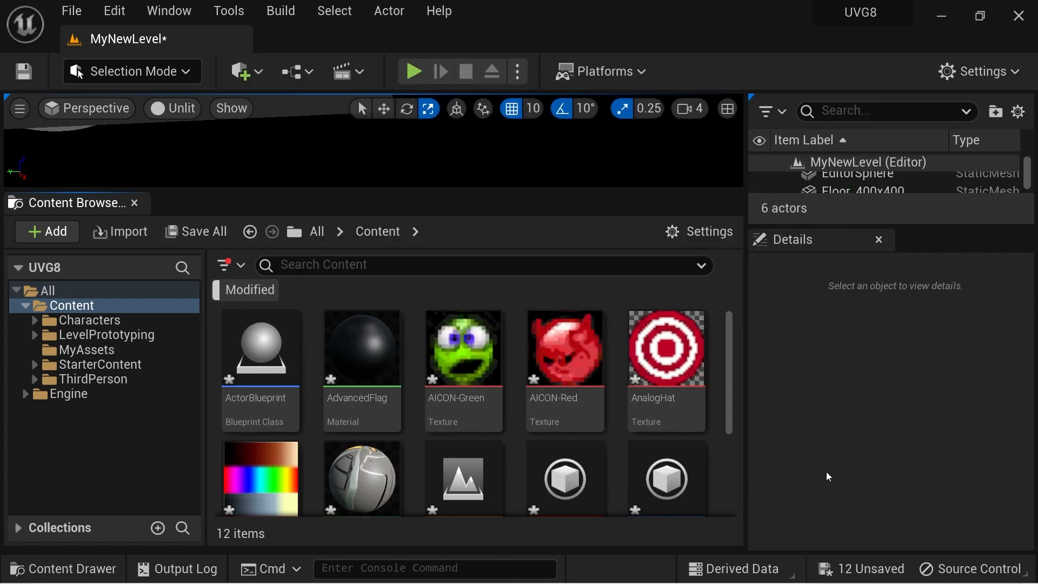
- Open the list of unsaved assets from the status bar and save all of the listed content
click(844, 569)
drag(569, 163, 423, 74)
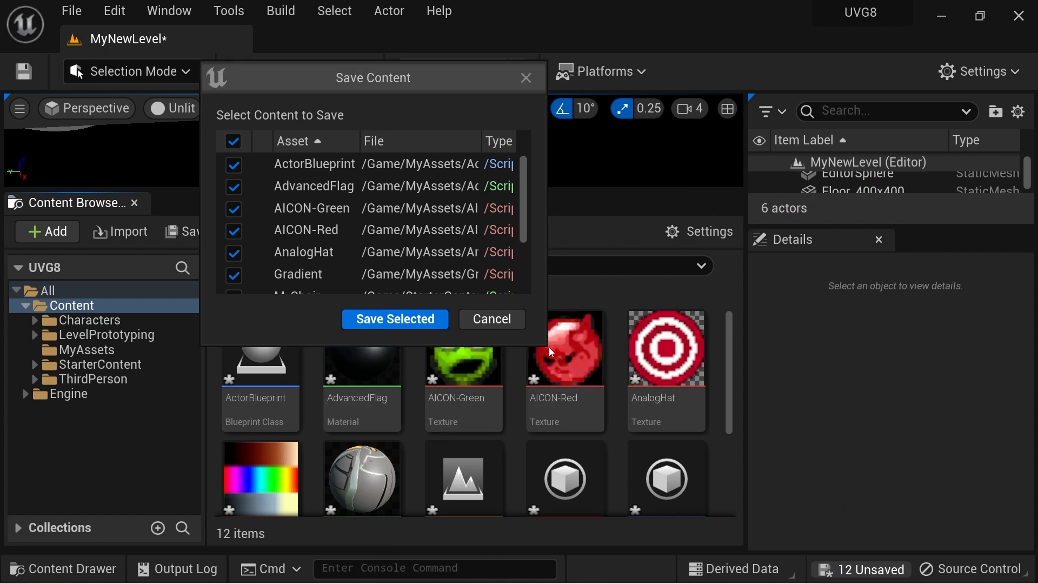
drag(547, 346, 862, 522)
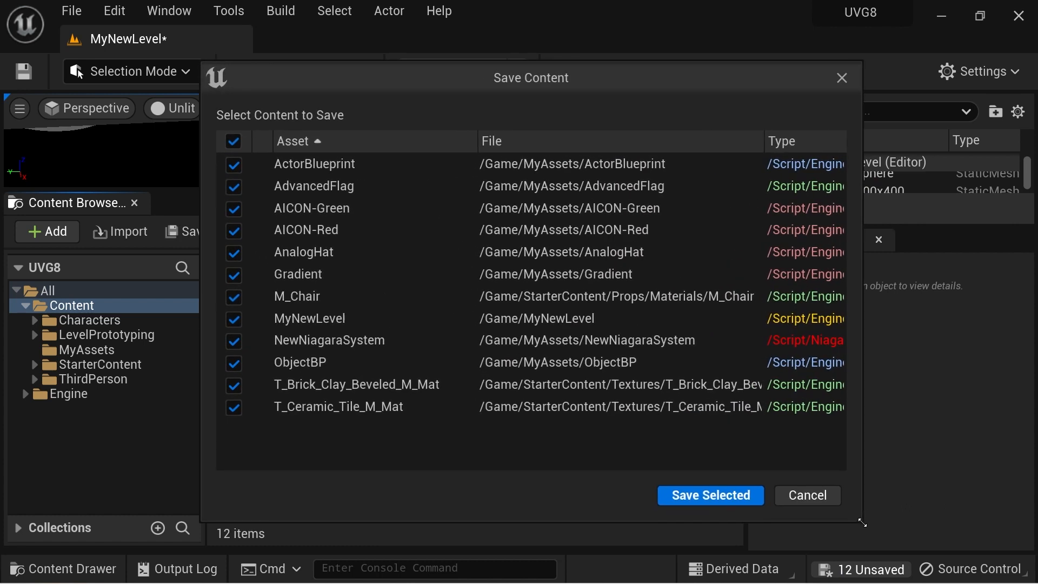
click(732, 499)
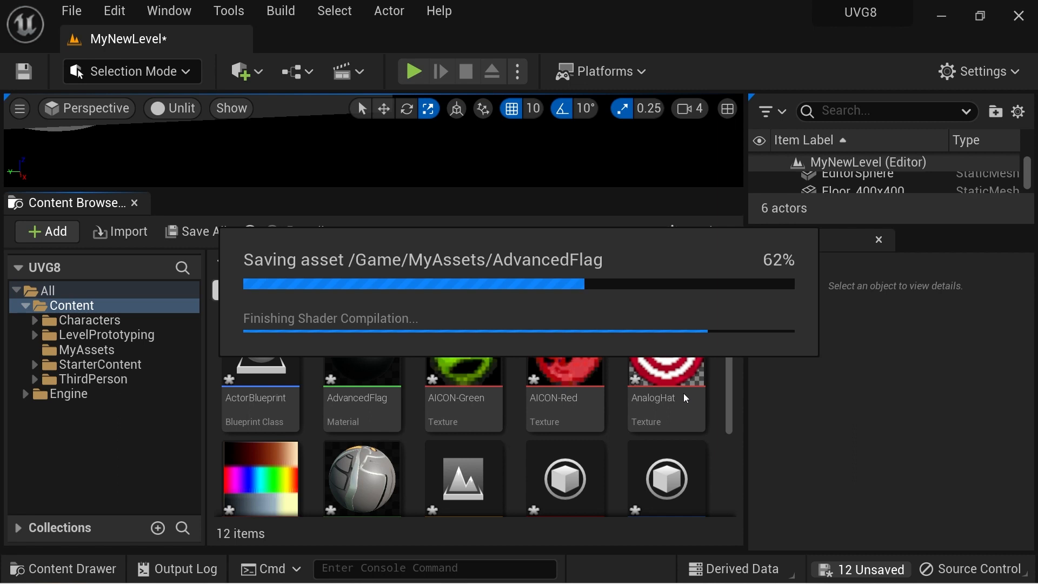
- Show the project's Content folder in File Explorer and go up to its parent Game folder
click(69, 305)
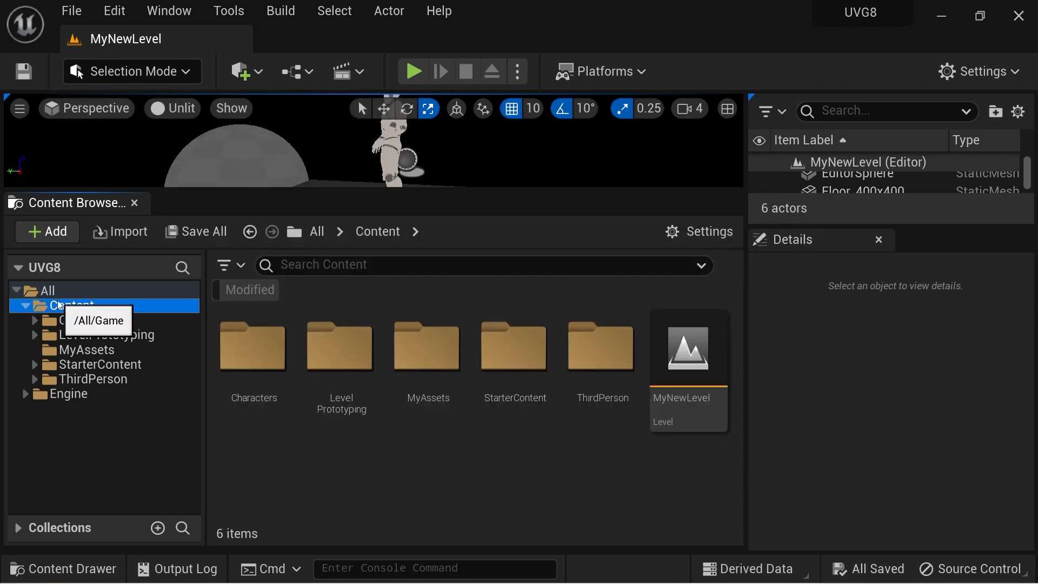
right_click(112, 304)
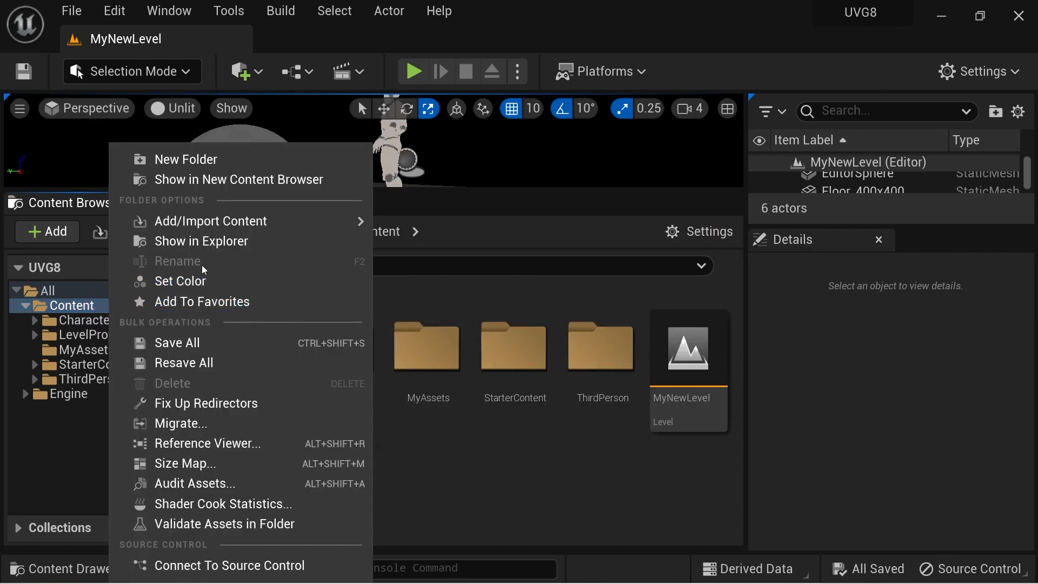
click(285, 243)
drag(409, 86, 436, 48)
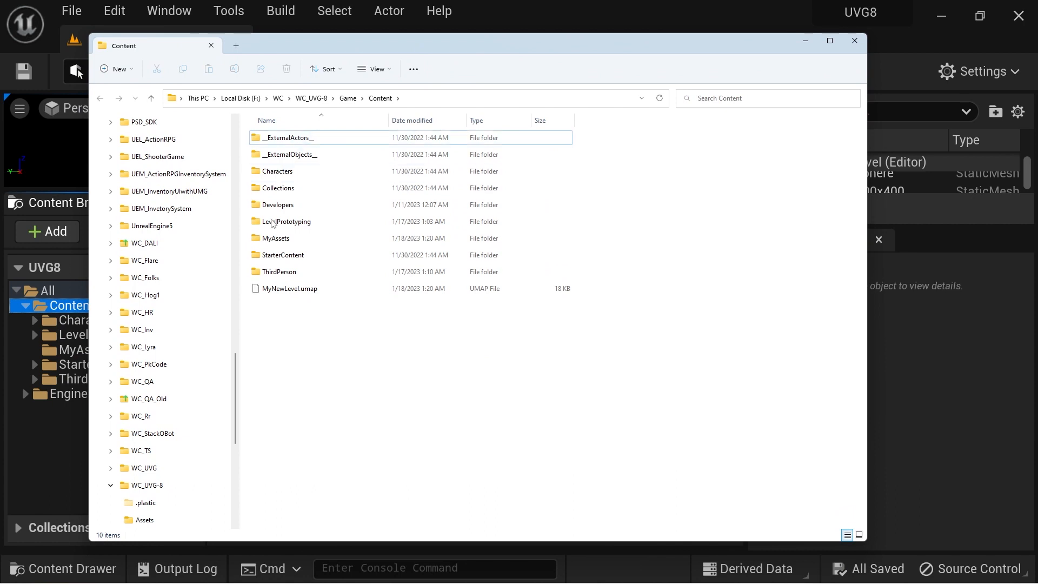
click(348, 98)
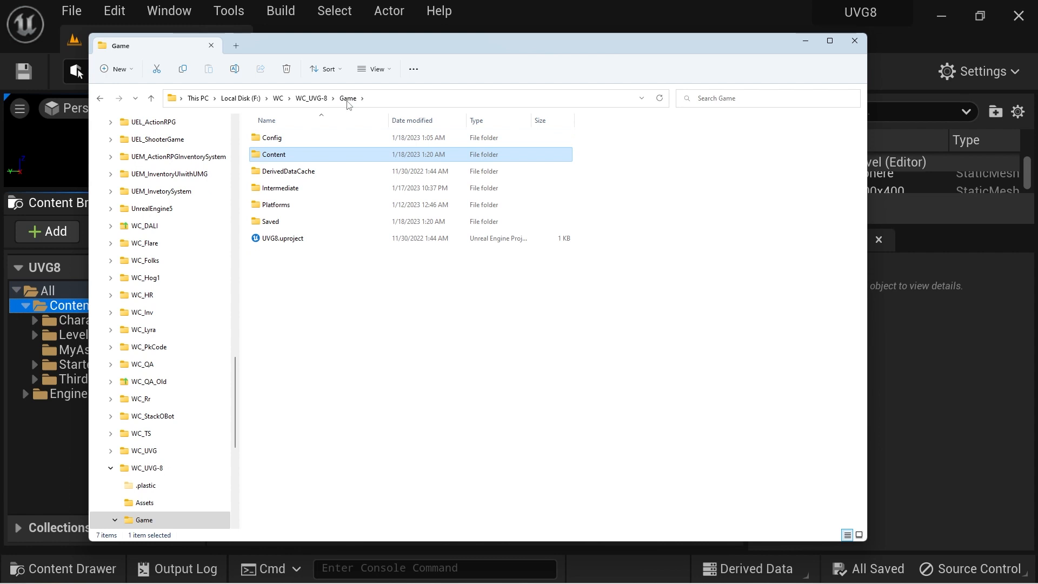
- Open the project's Content folder in File Explorer and place the window beside the Content Browser's folder tree
drag(372, 54, 489, 53)
drag(466, 271, 390, 116)
click(467, 362)
click(403, 156)
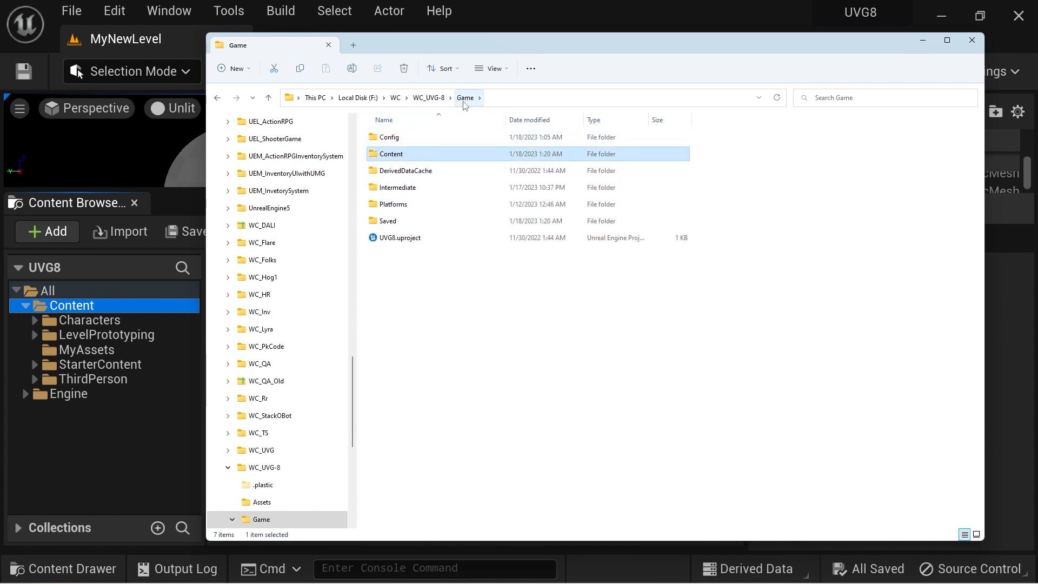
double_click(413, 155)
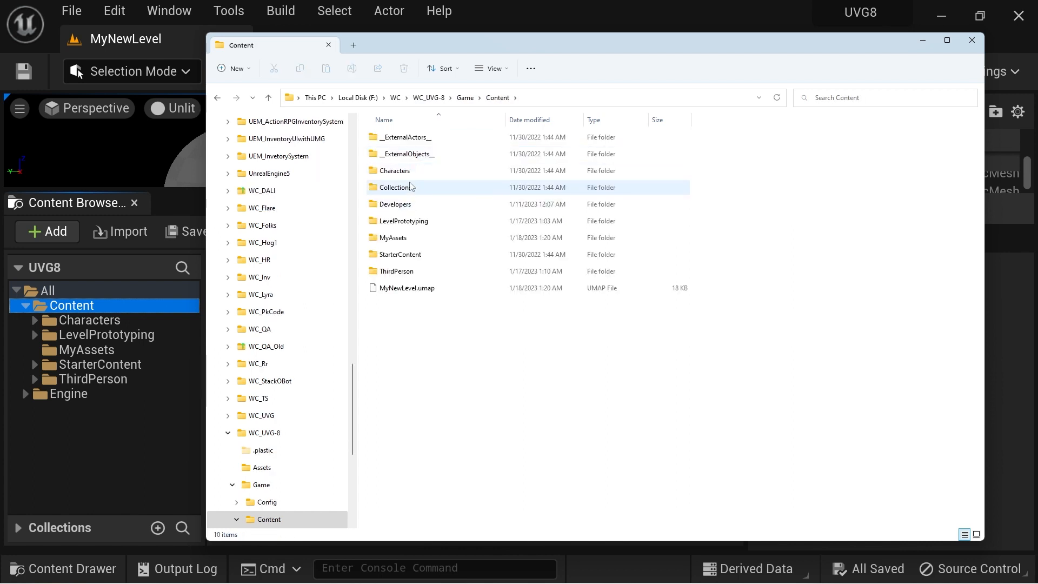
drag(428, 34, 429, 178)
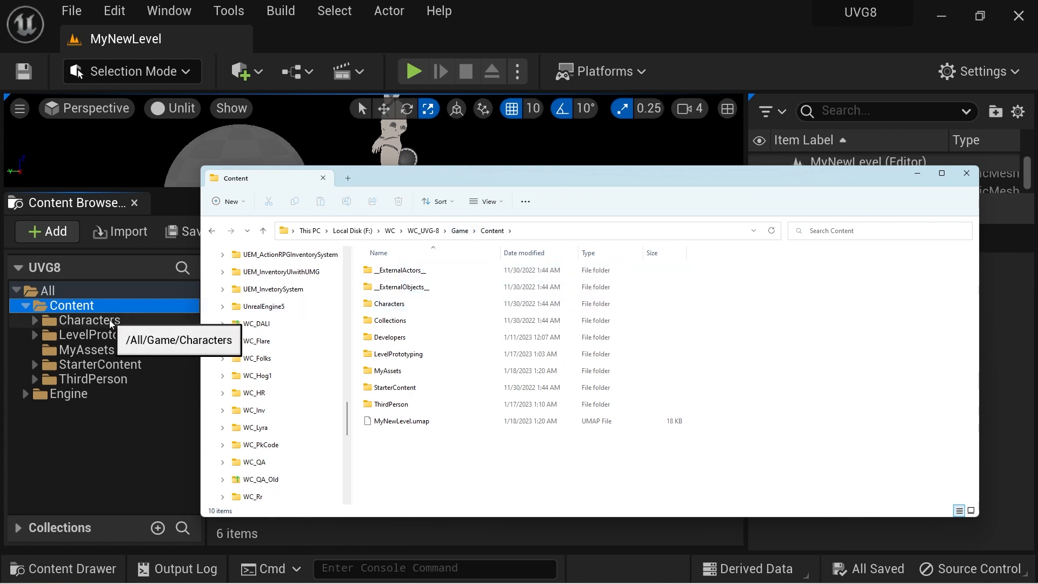
- Match the Characters, LevelPrototyping, MyAssets and StarterContent folders on disk with the Content Browser's folder tree
click(389, 304)
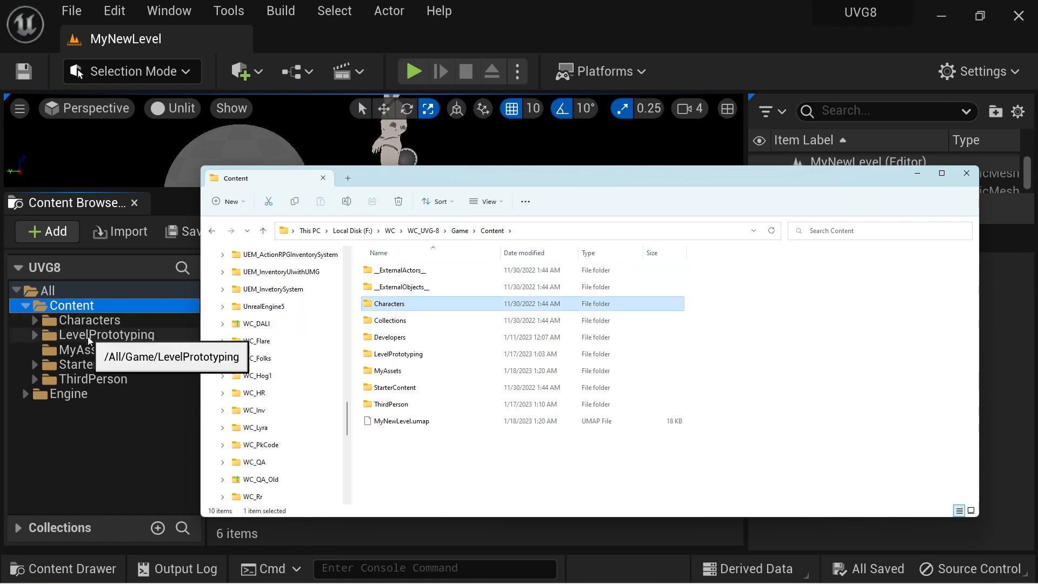
click(399, 354)
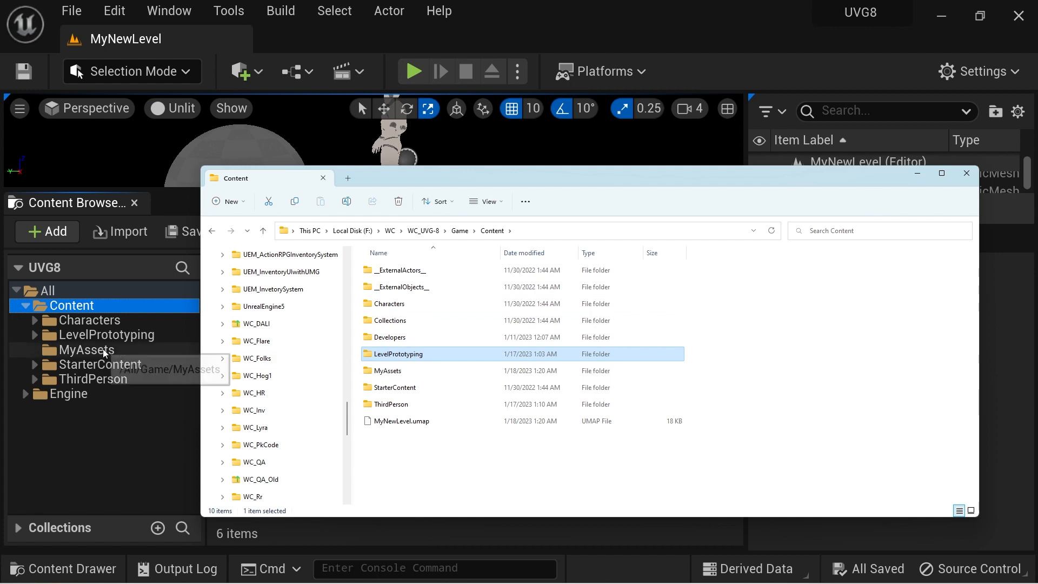
click(400, 377)
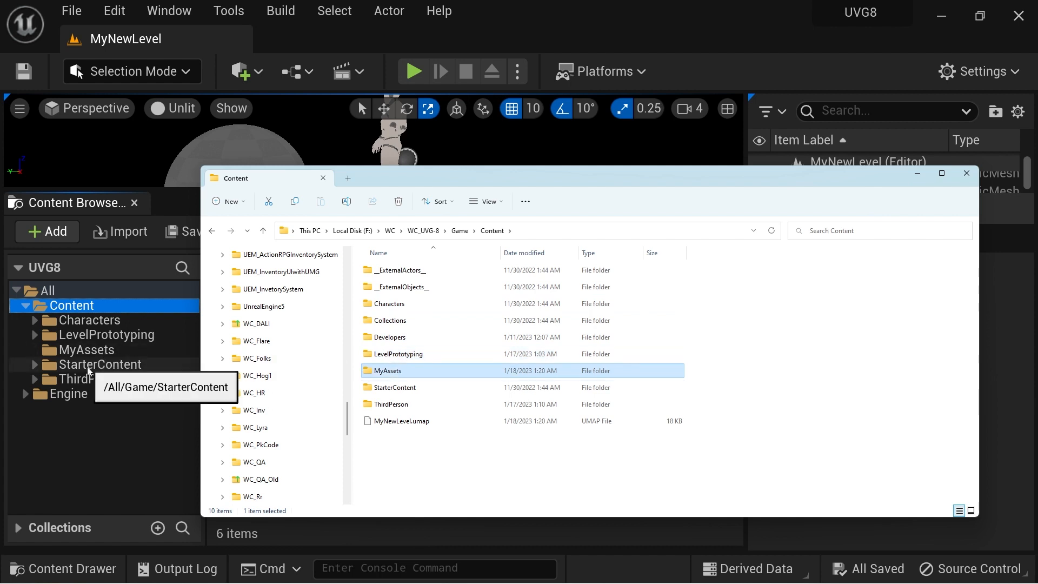
click(395, 387)
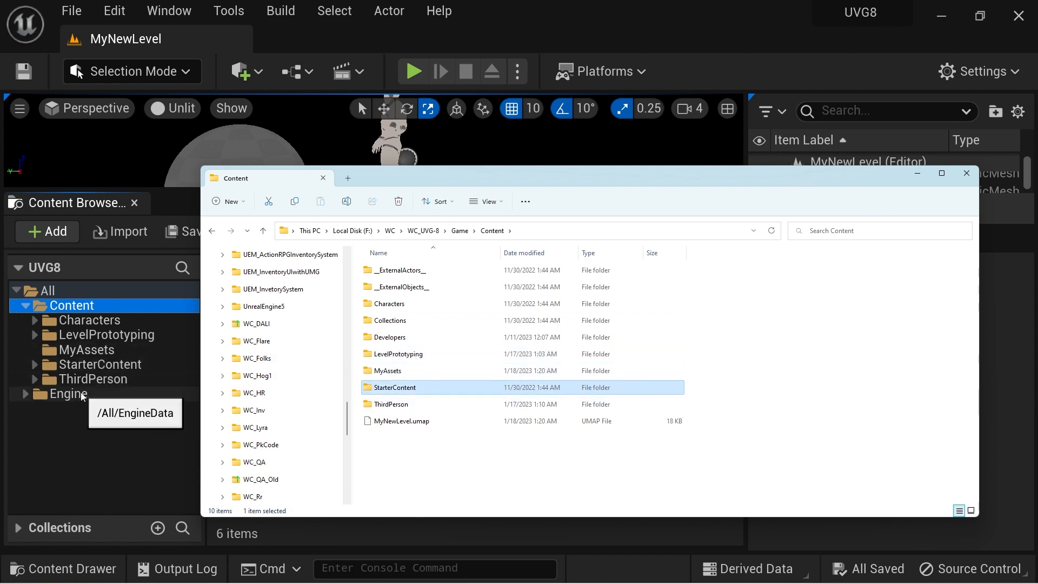
- Expand the Engine folder in the Content Browser, view its Content folder and collapse Engine again
click(24, 394)
click(42, 412)
click(39, 410)
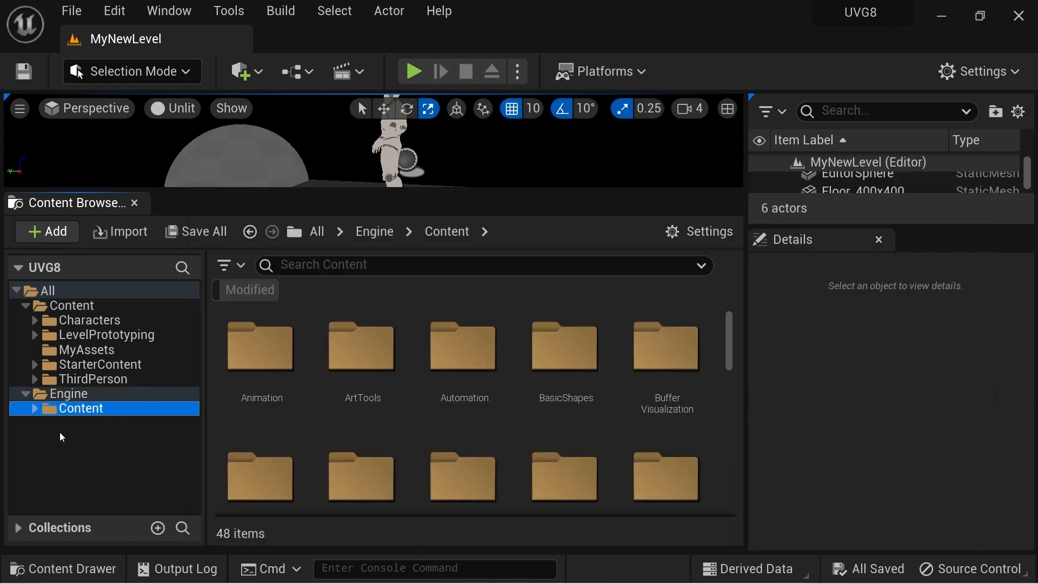
click(26, 394)
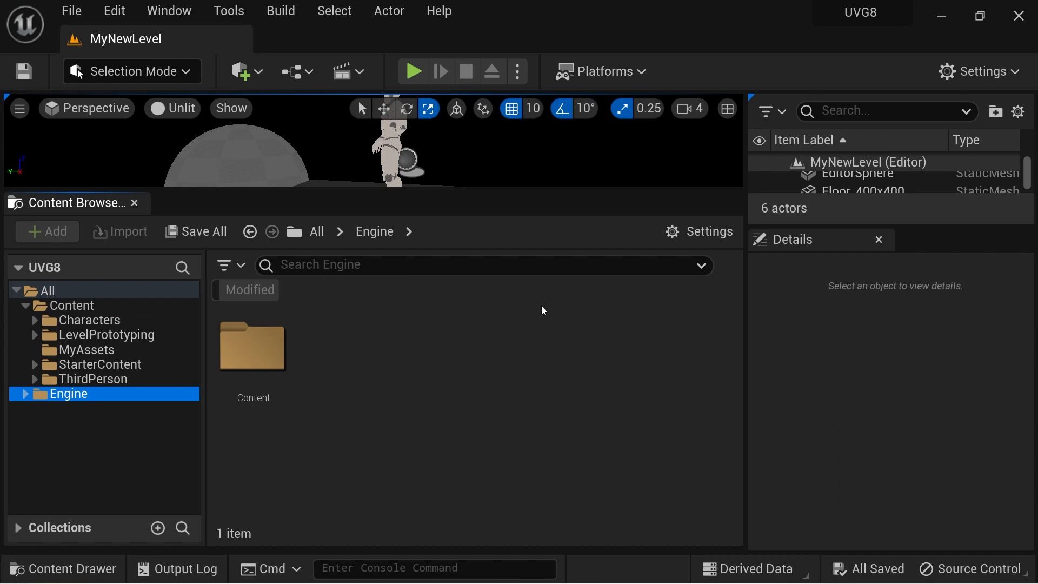
- Enable Show Plugin Content in the Content Browser settings
click(691, 234)
scroll(842, 337, down, 5)
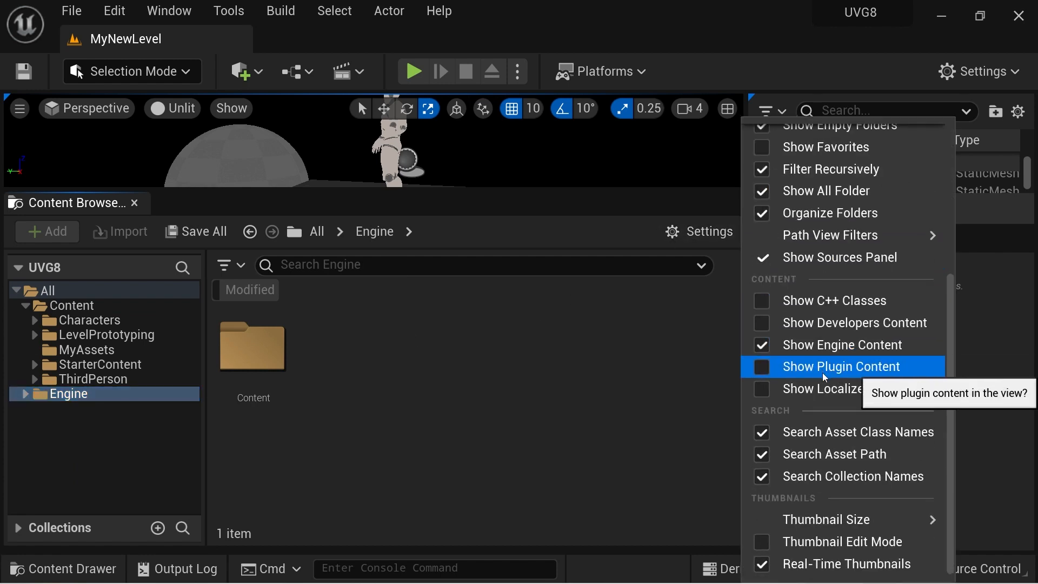
click(763, 367)
click(762, 368)
click(762, 368)
click(646, 384)
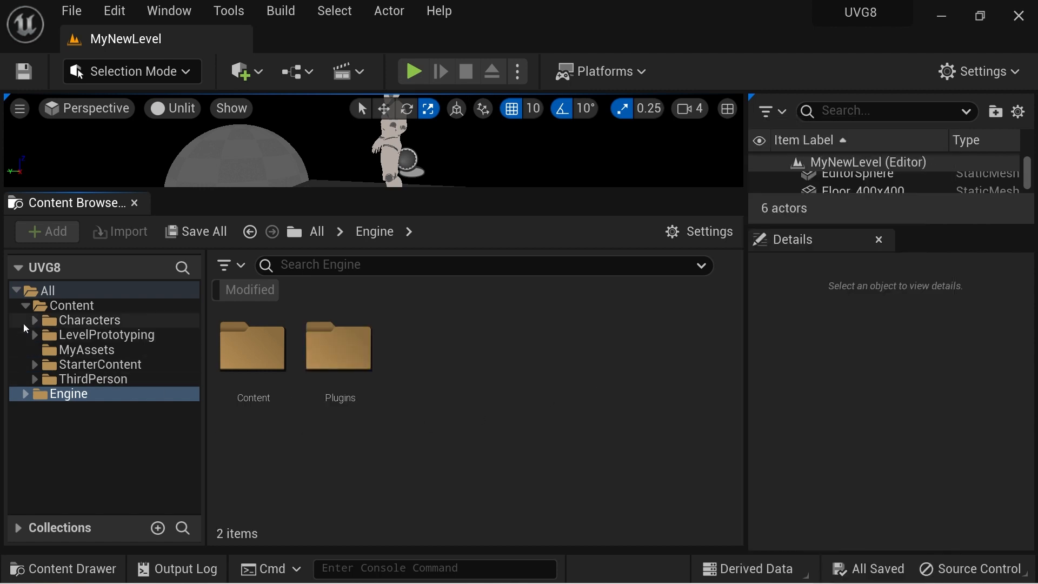
- Collapse the project's Content folder, expand Engine and view the folders inside Plugins
click(26, 306)
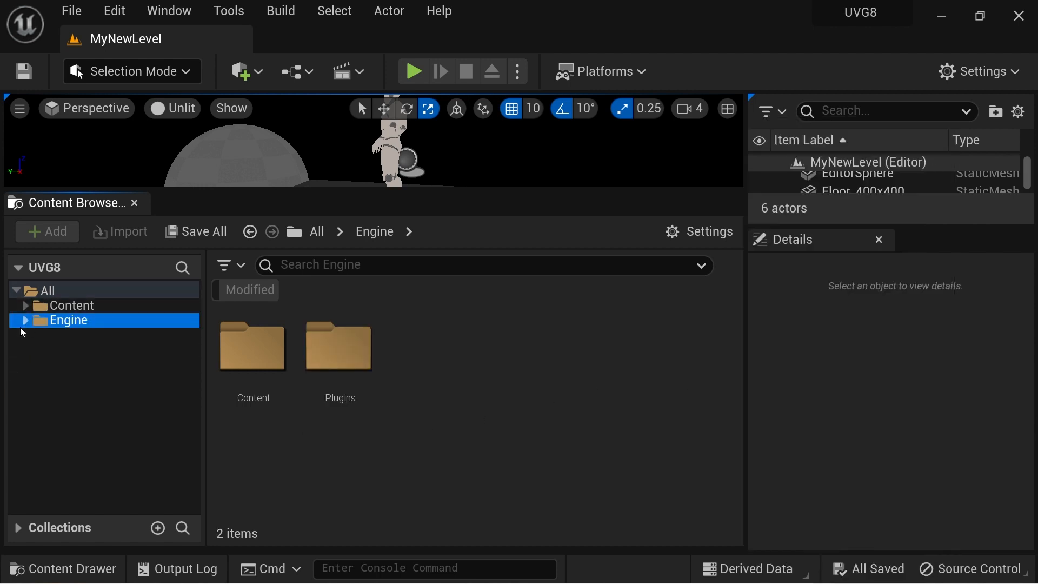
click(26, 321)
click(50, 350)
click(34, 350)
mouse_move(190, 363)
mouse_down()
mouse_move(190, 468)
mouse_move(191, 344)
mouse_up()
click(35, 349)
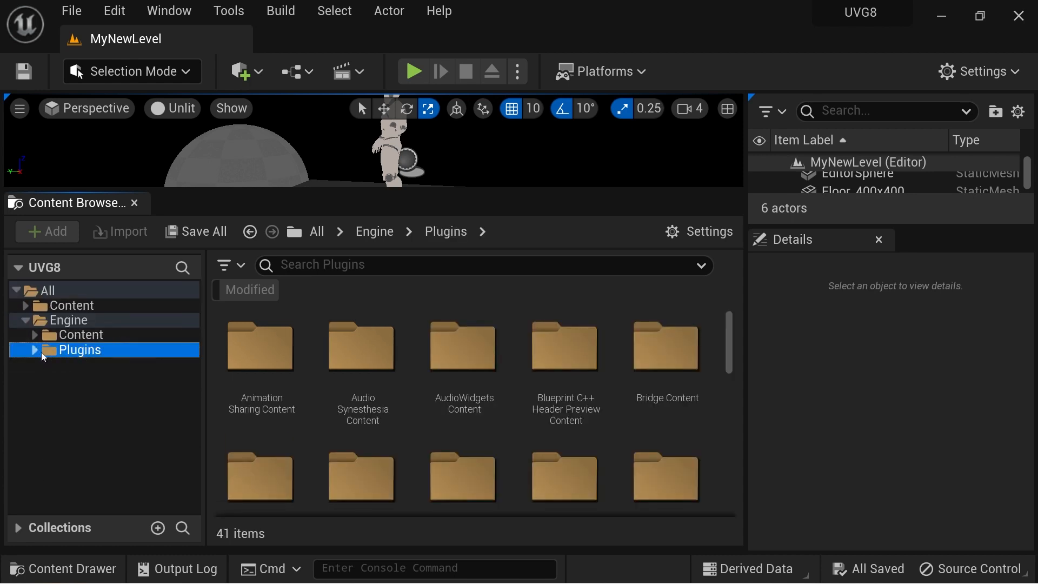
- Expand the project's Content folder in the Content Browser and show it in File Explorer
click(64, 306)
right_click(63, 306)
click(154, 242)
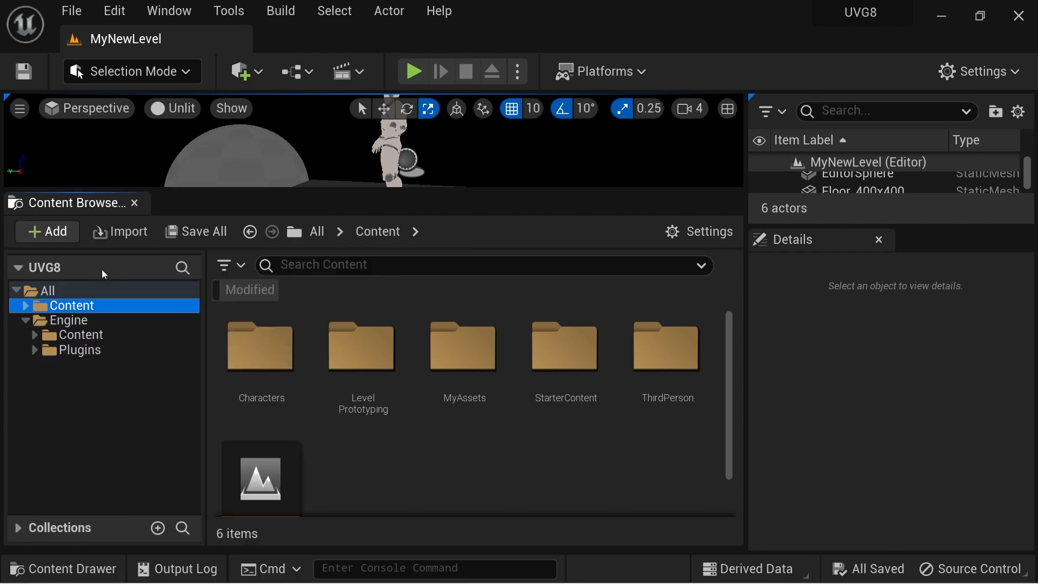
click(25, 306)
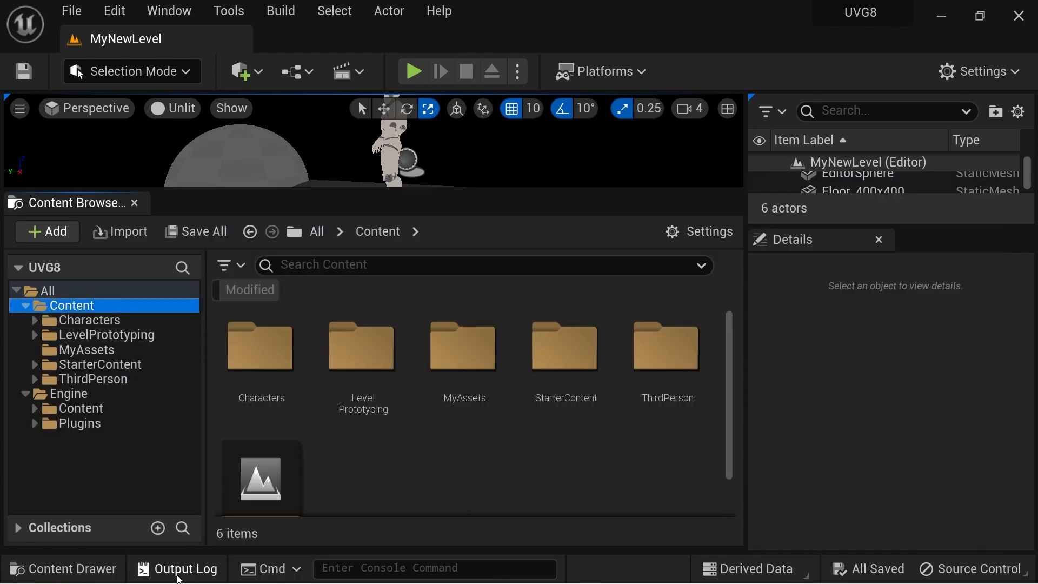
right_click(95, 305)
click(165, 247)
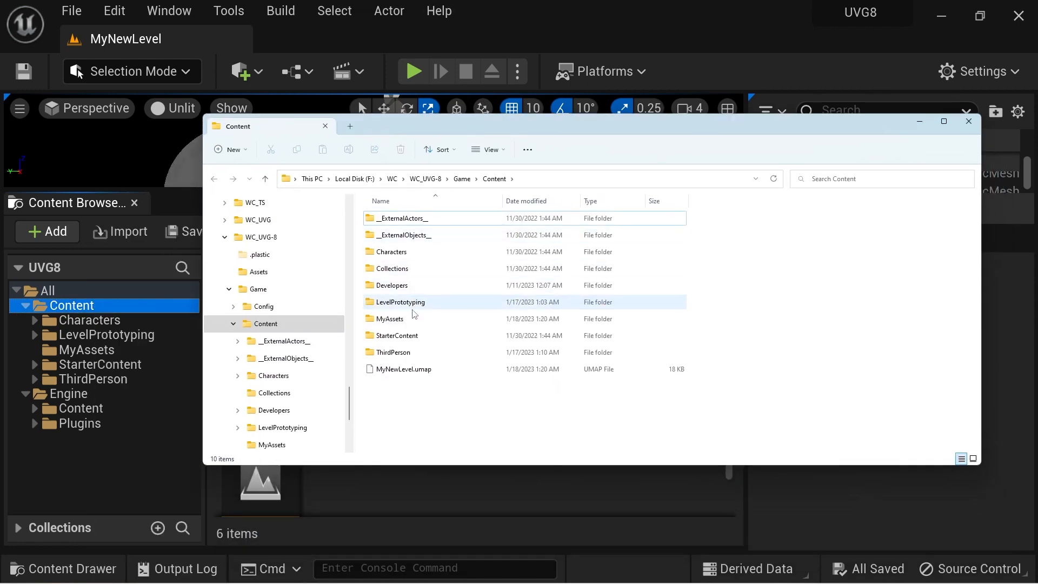
- Locate ThirdPersonMap.umap in ThirdPerson/Maps on disk and open the matching Maps folder in the Content Browser
double_click(394, 352)
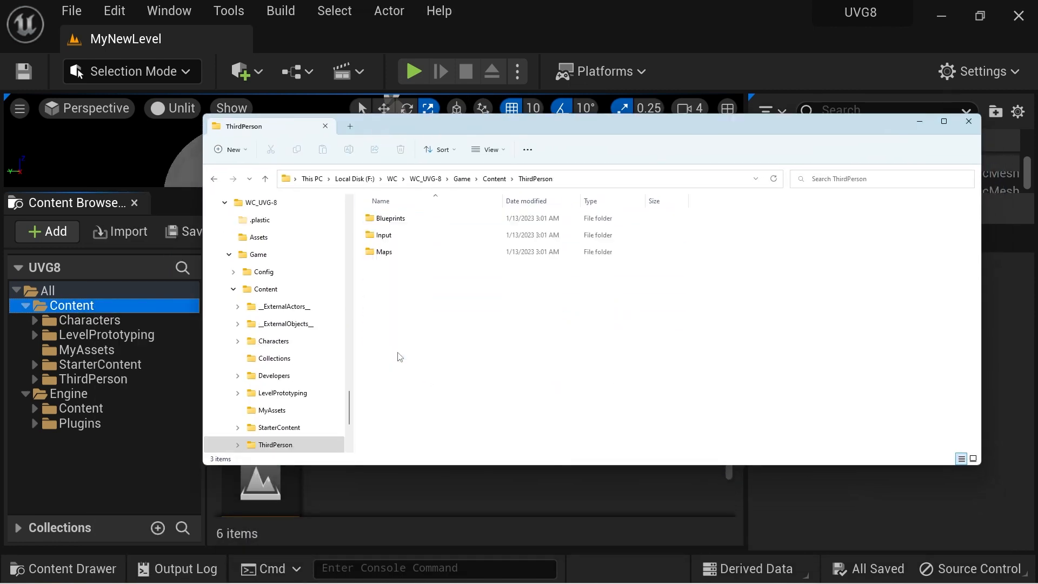
double_click(386, 252)
click(427, 218)
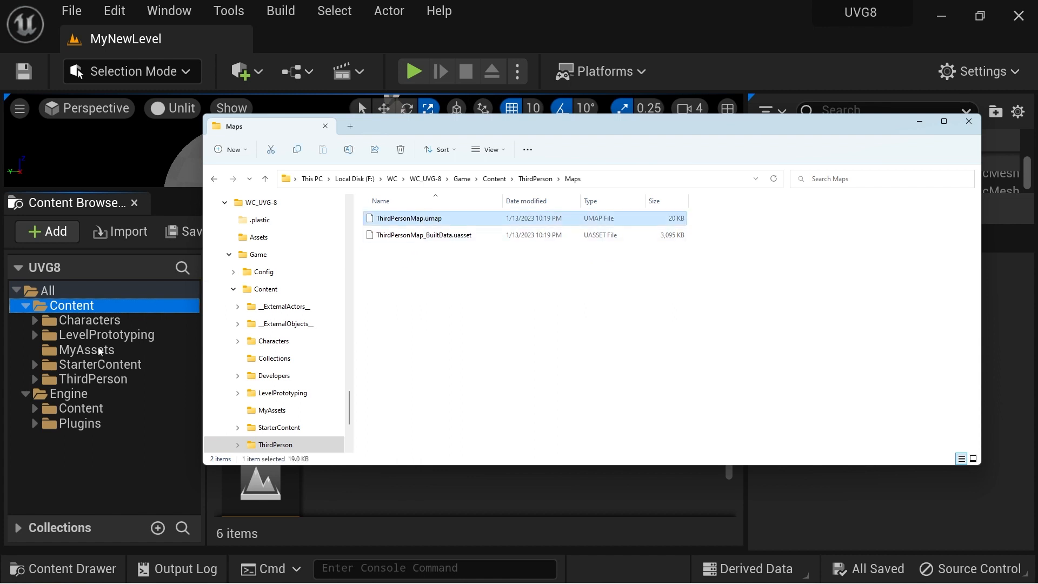
click(34, 385)
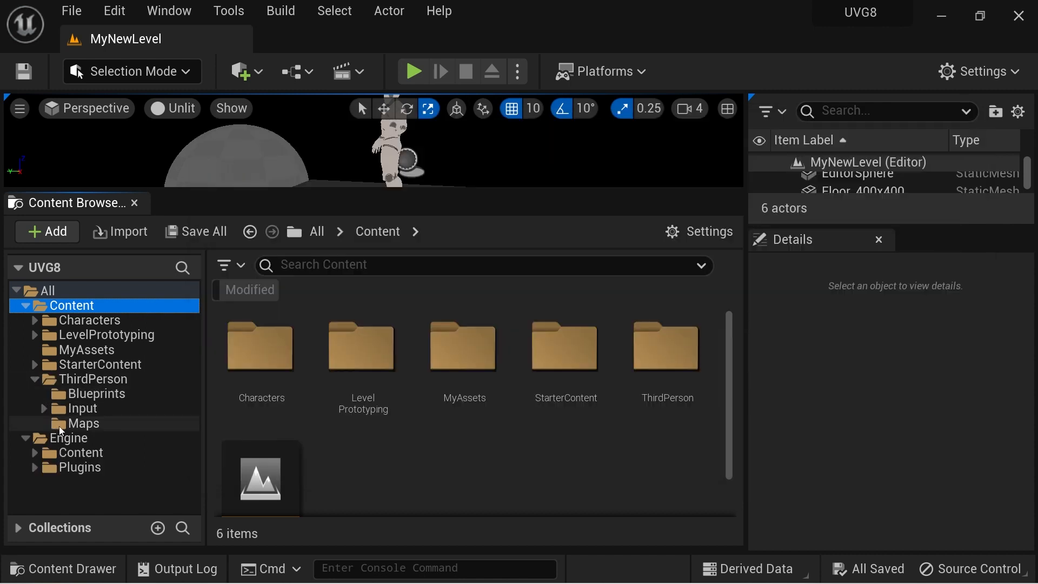
click(76, 423)
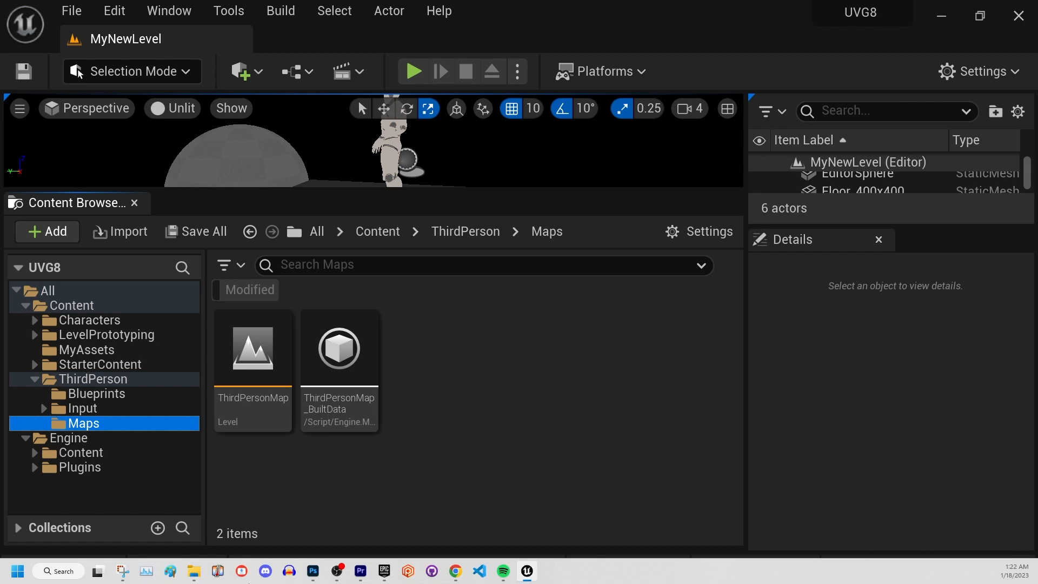
- Bring back a File Explorer window, select ThirdPersonMap.umap in ThirdPerson/Maps and narrow the window to compare it with the Content Browser assets
click(204, 576)
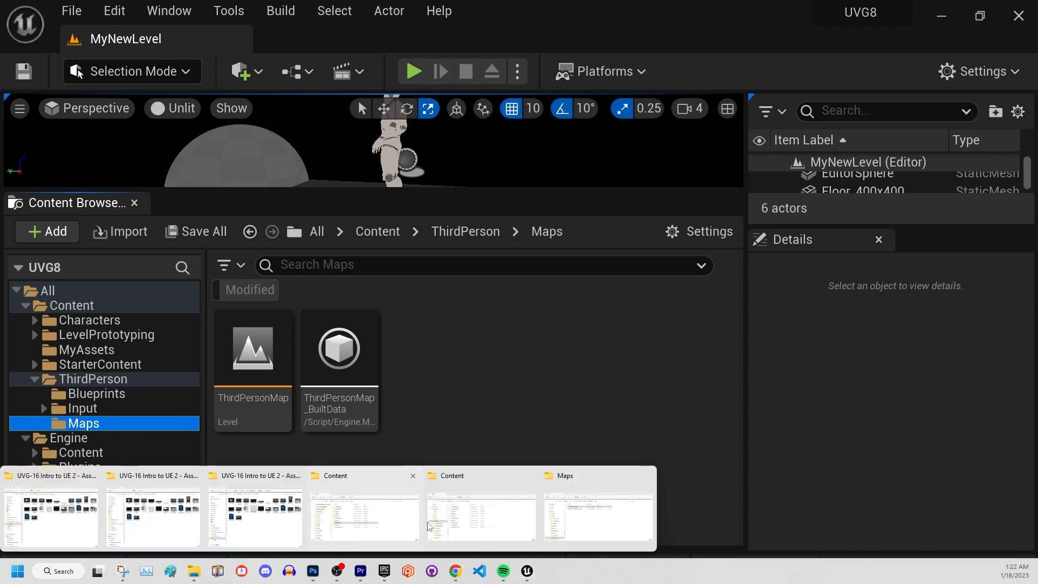
click(475, 519)
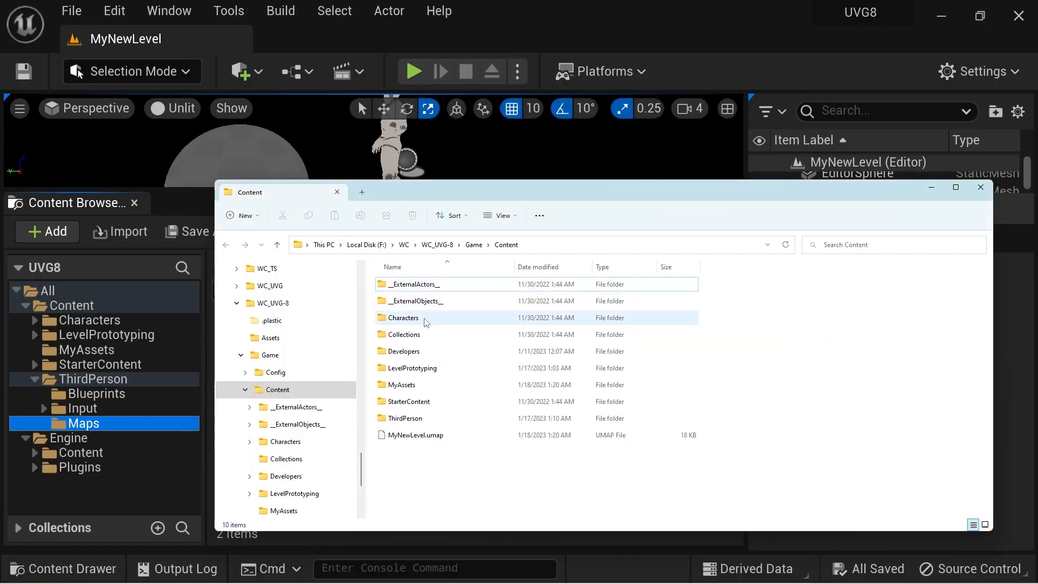
double_click(405, 418)
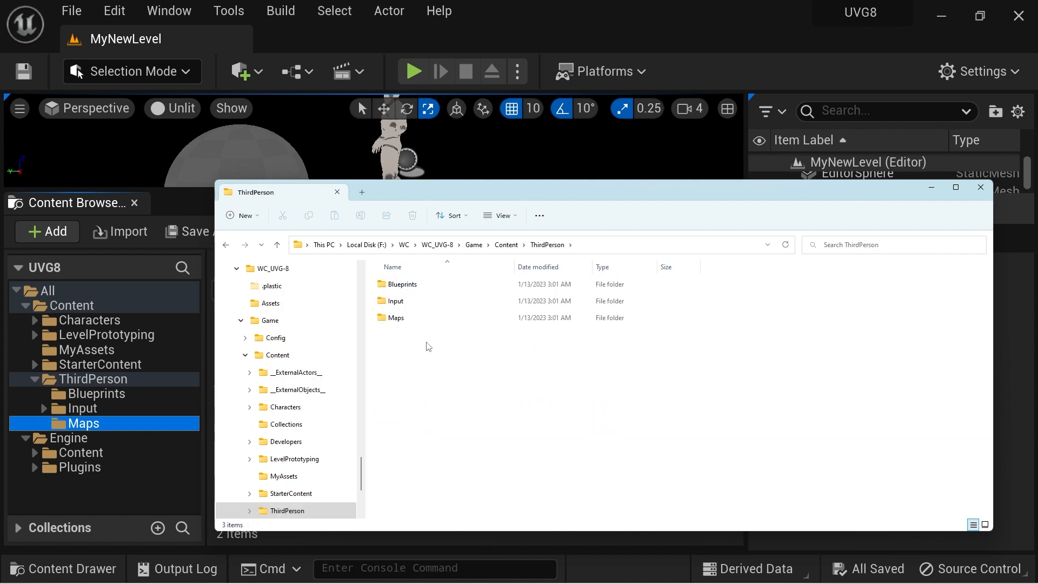
double_click(405, 317)
click(419, 285)
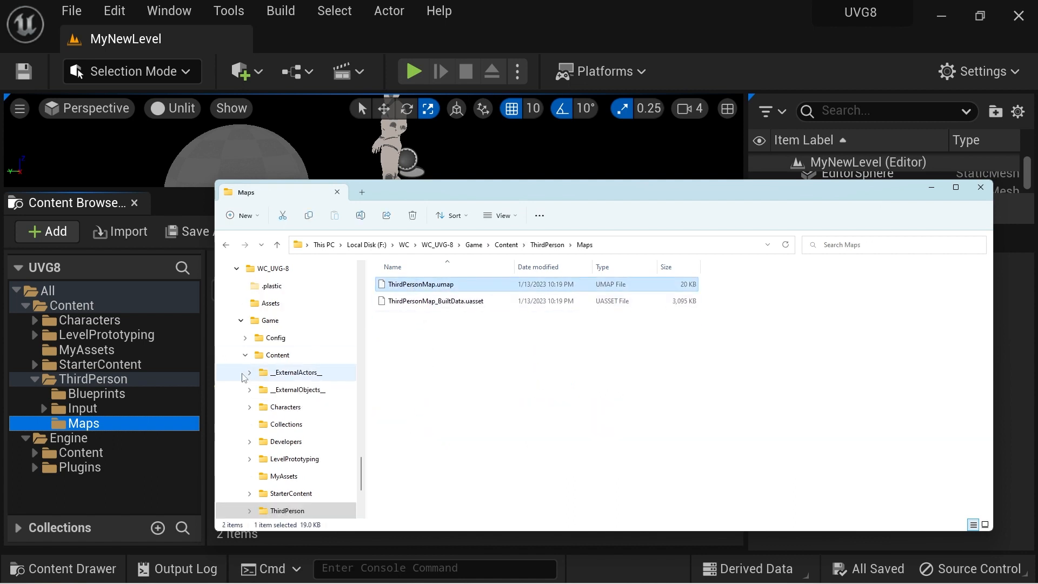
drag(216, 224, 428, 225)
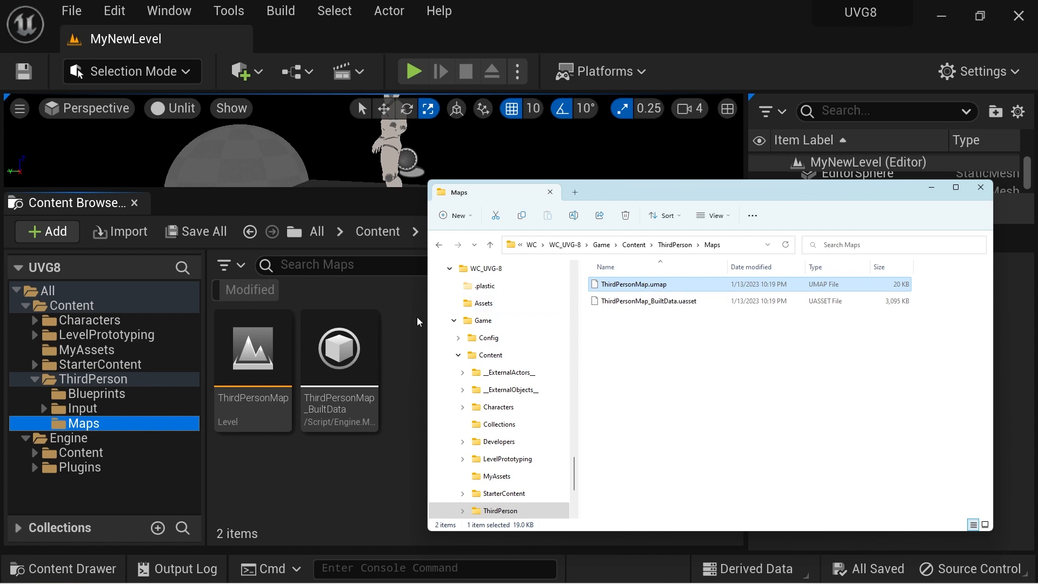
- Return File Explorer to the Content folder and collapse the ThirdPerson folder in the Content Browser tree
click(634, 245)
drag(589, 195, 558, 170)
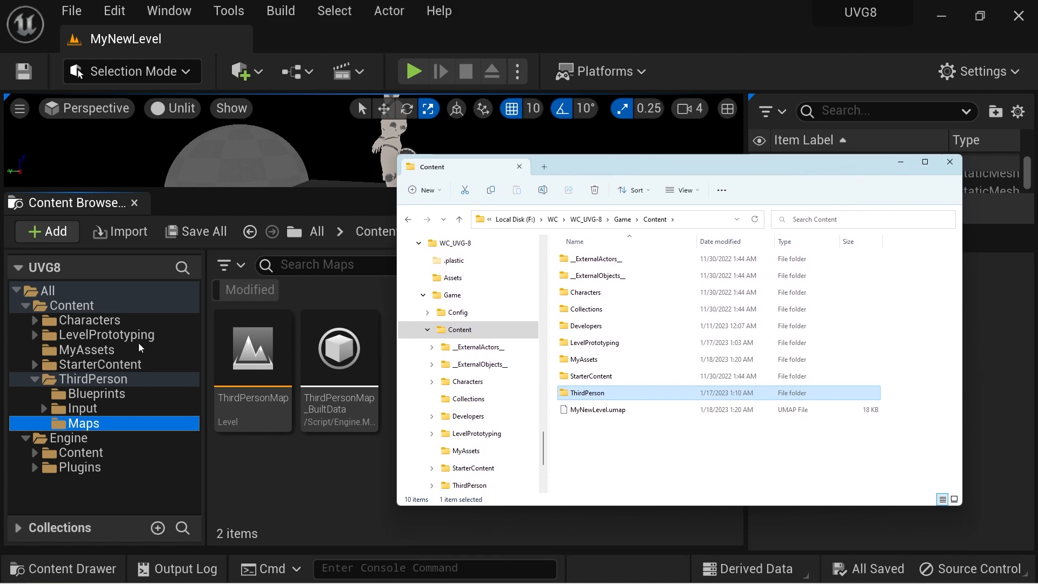
click(34, 379)
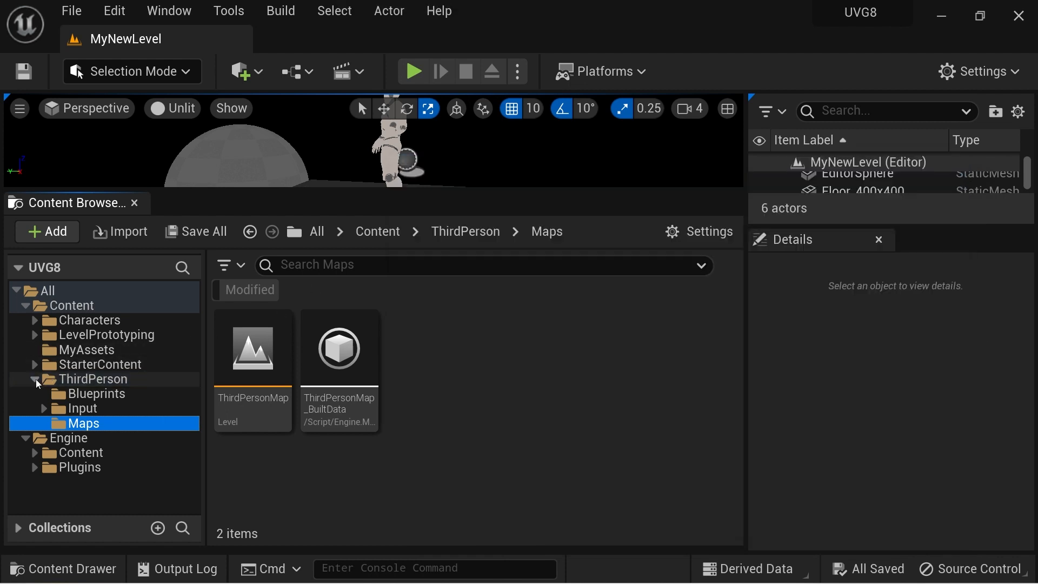
- Bring the File Explorer window on Content forward and point out the Collections, __ExternalObjects__ and __ExternalActors__ folders
mouse_move(301, 579)
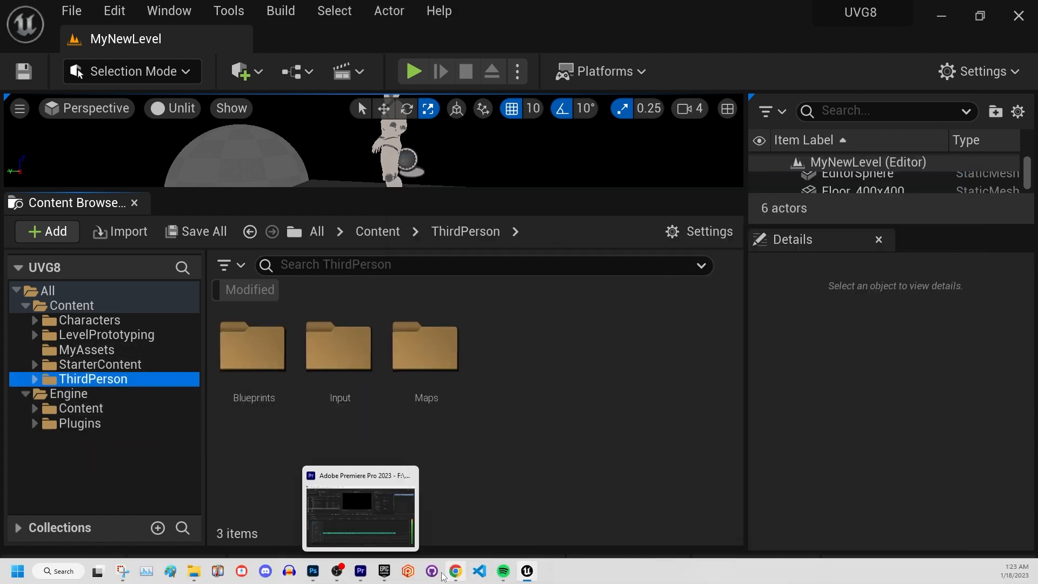
mouse_move(194, 573)
click(476, 524)
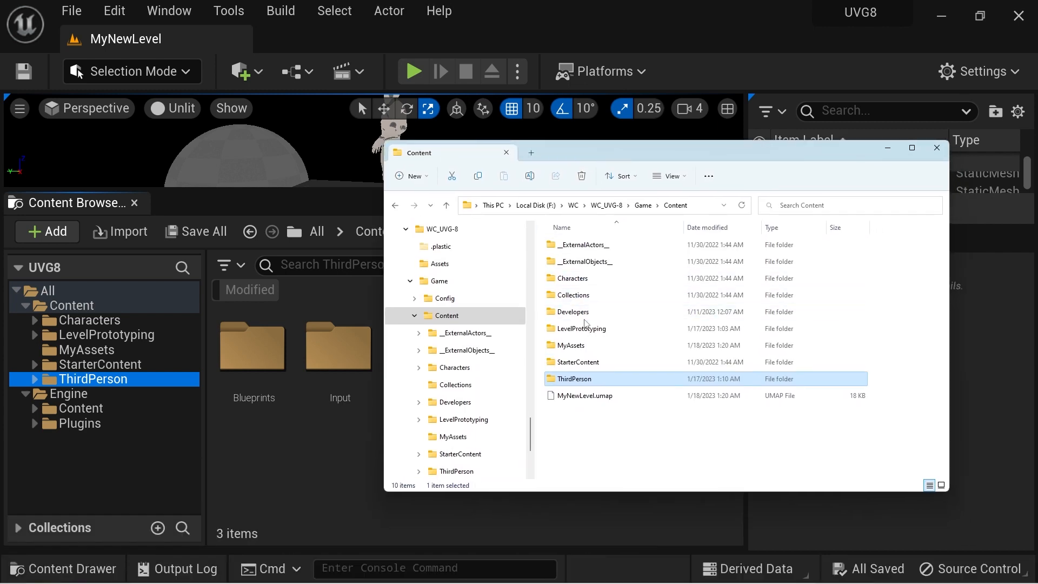
click(576, 314)
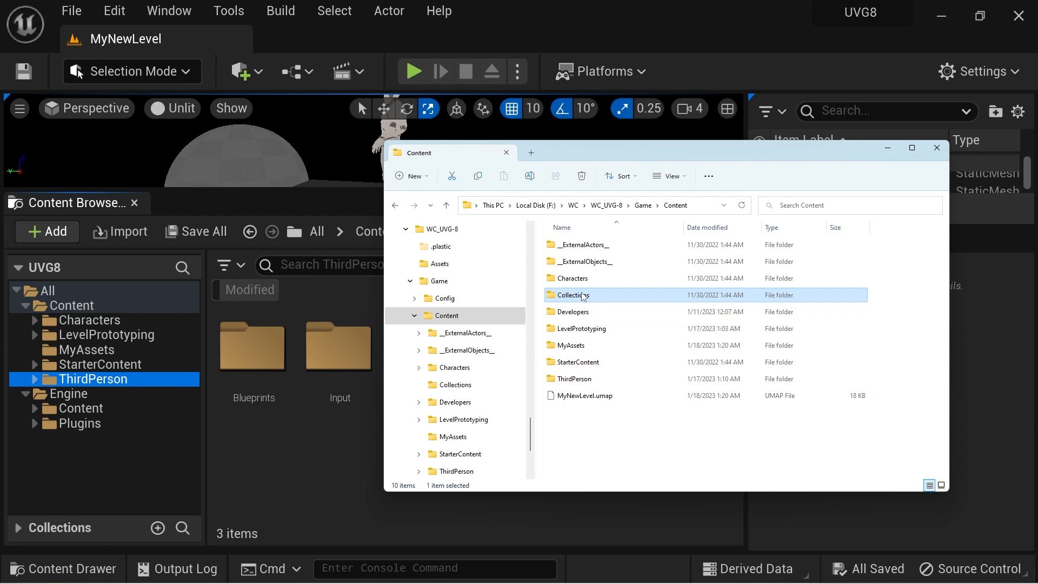
click(583, 263)
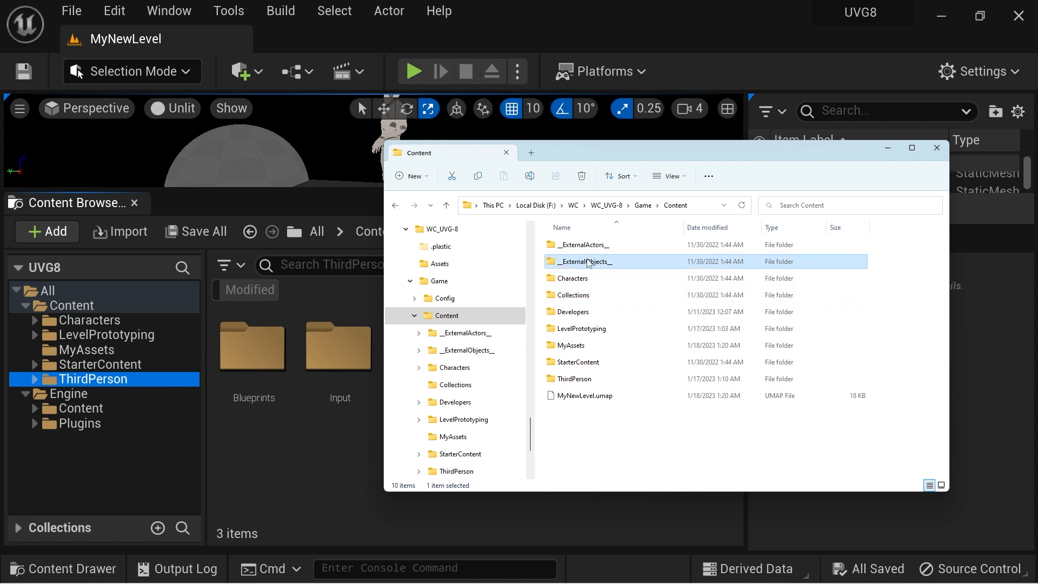
click(586, 246)
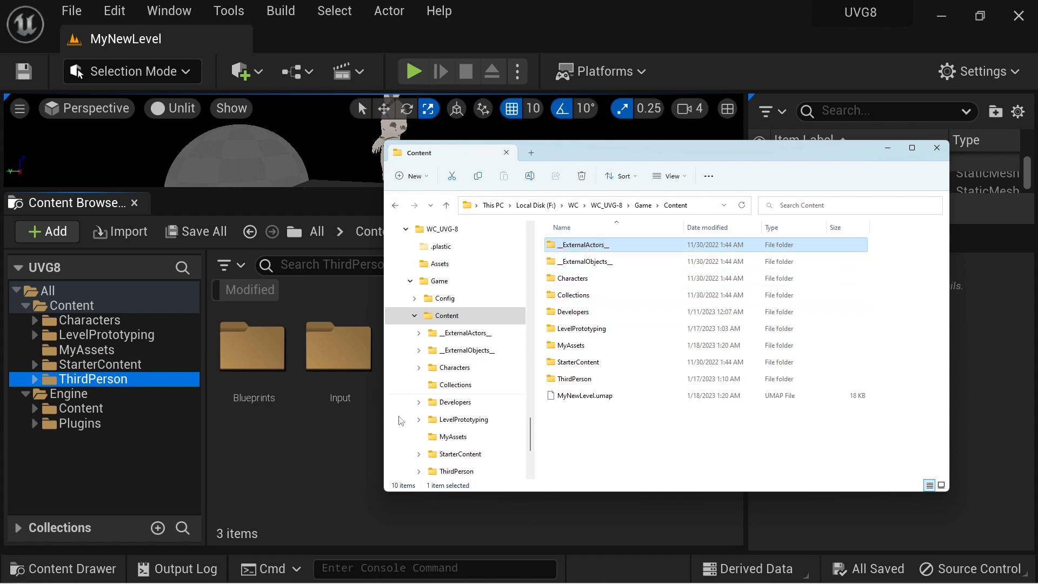
- Search the asset types that can be created in the ThirdPerson folder for "enumeratio" and for "structu"
click(341, 485)
right_click(480, 401)
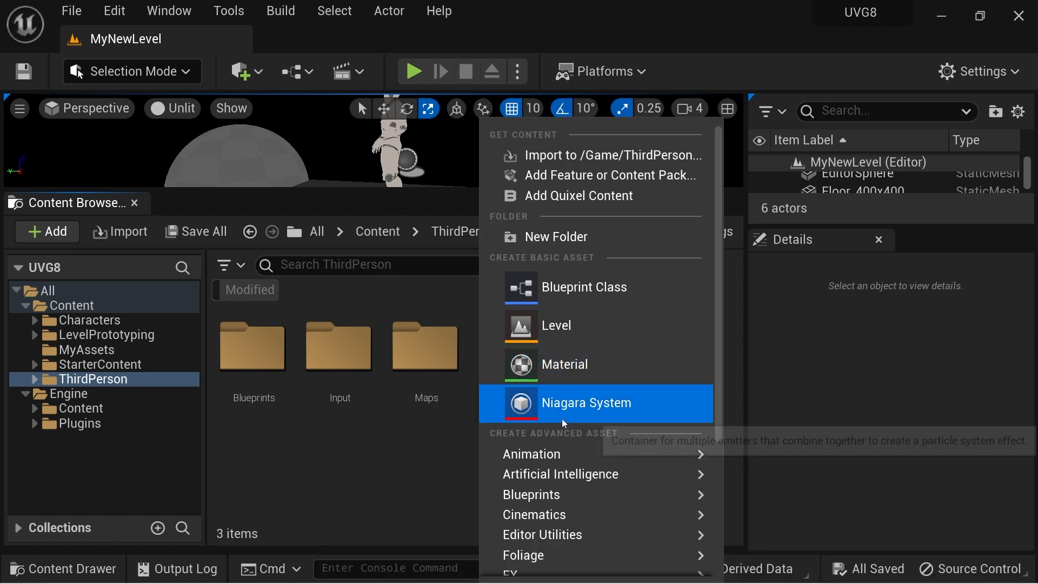
text(enumeratio)
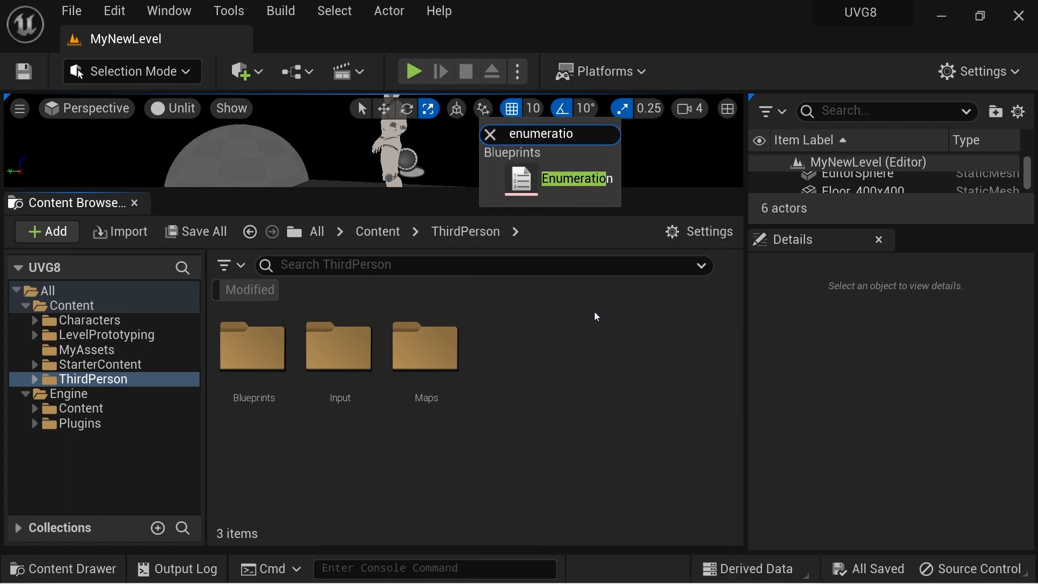
key(ctrl+a)
text(structu)
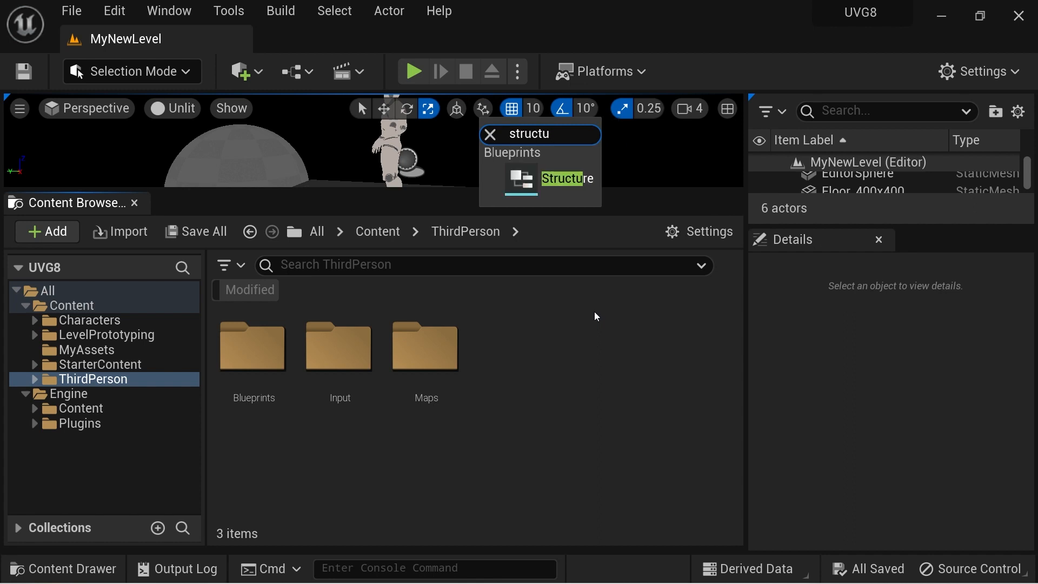